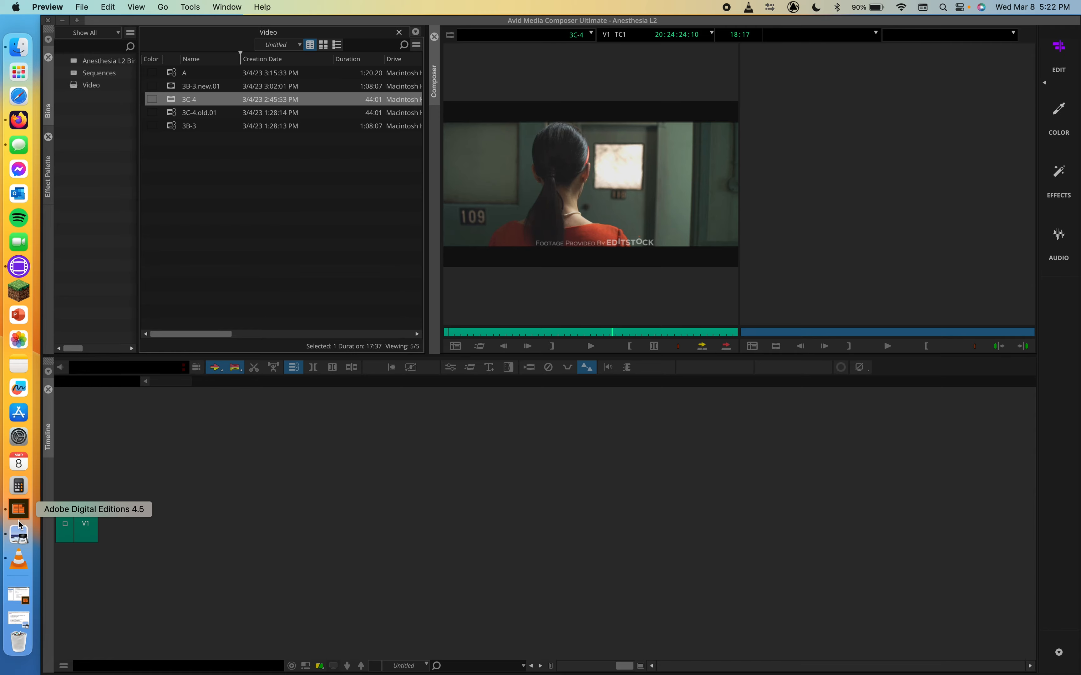
left_click(20, 538)
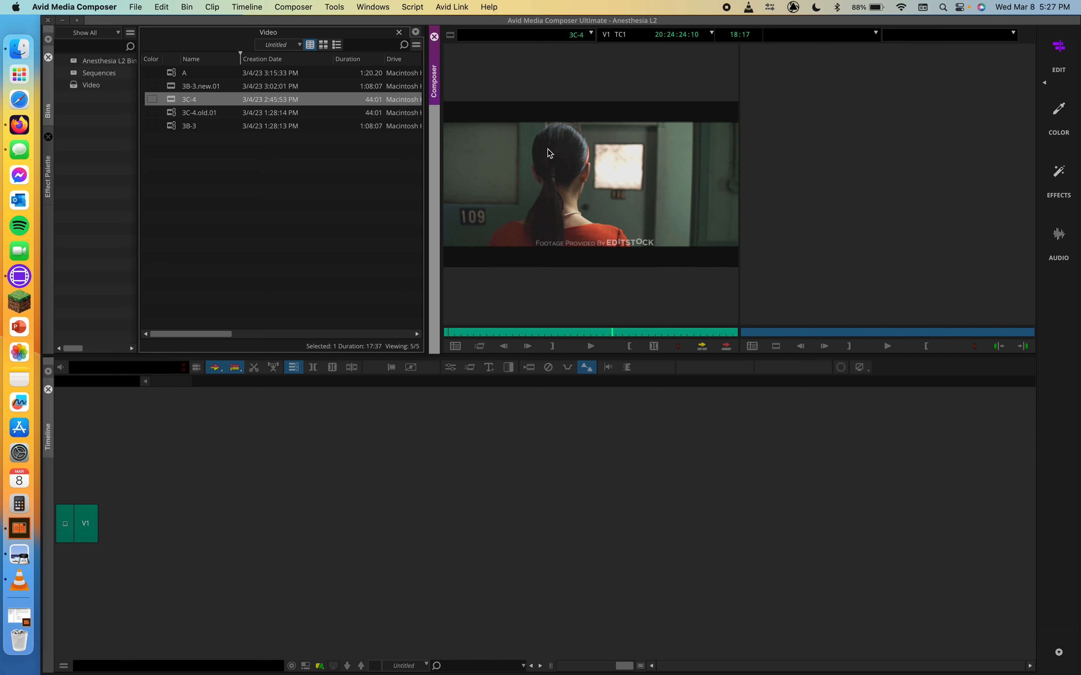
left_click(165, 193)
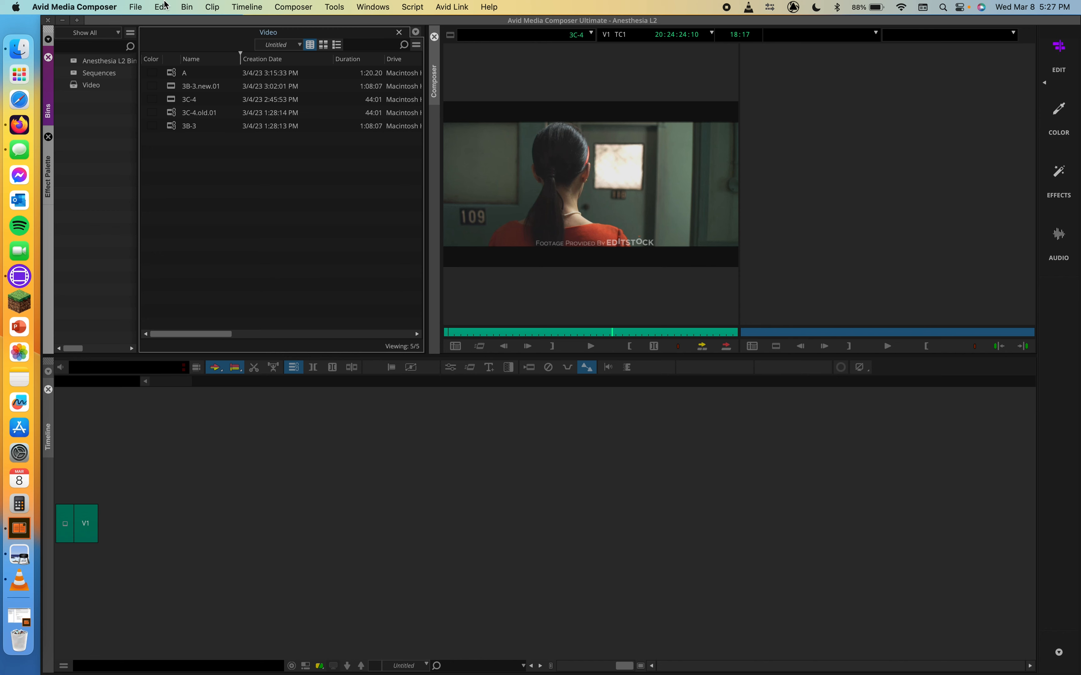
left_click_drag(186, 164, 176, 75)
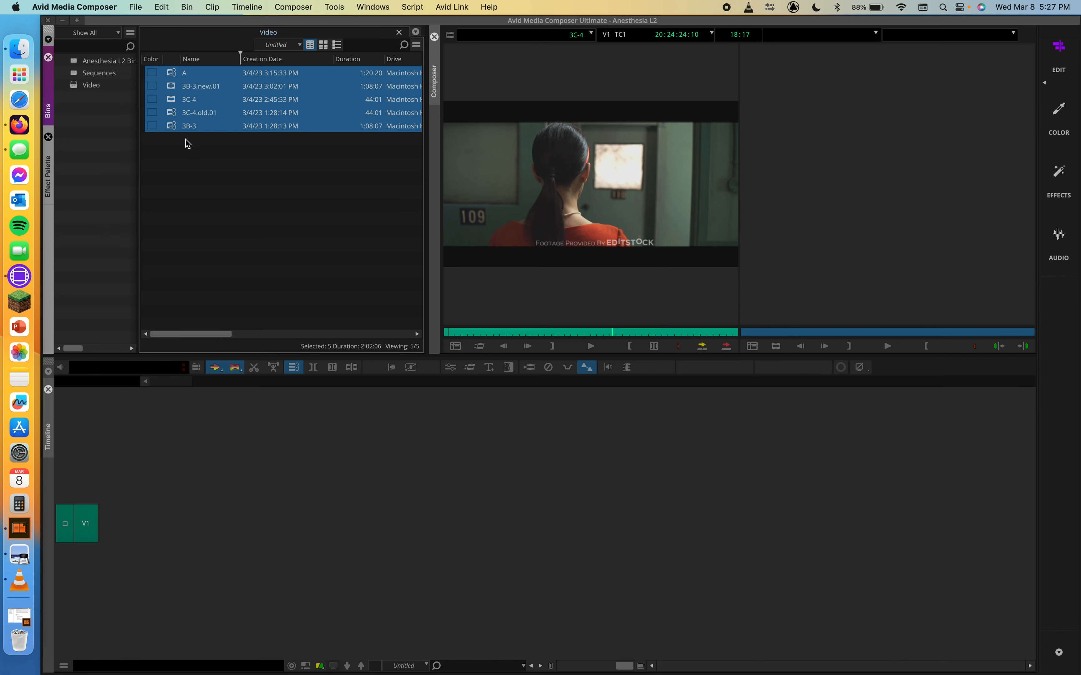
left_click(183, 152)
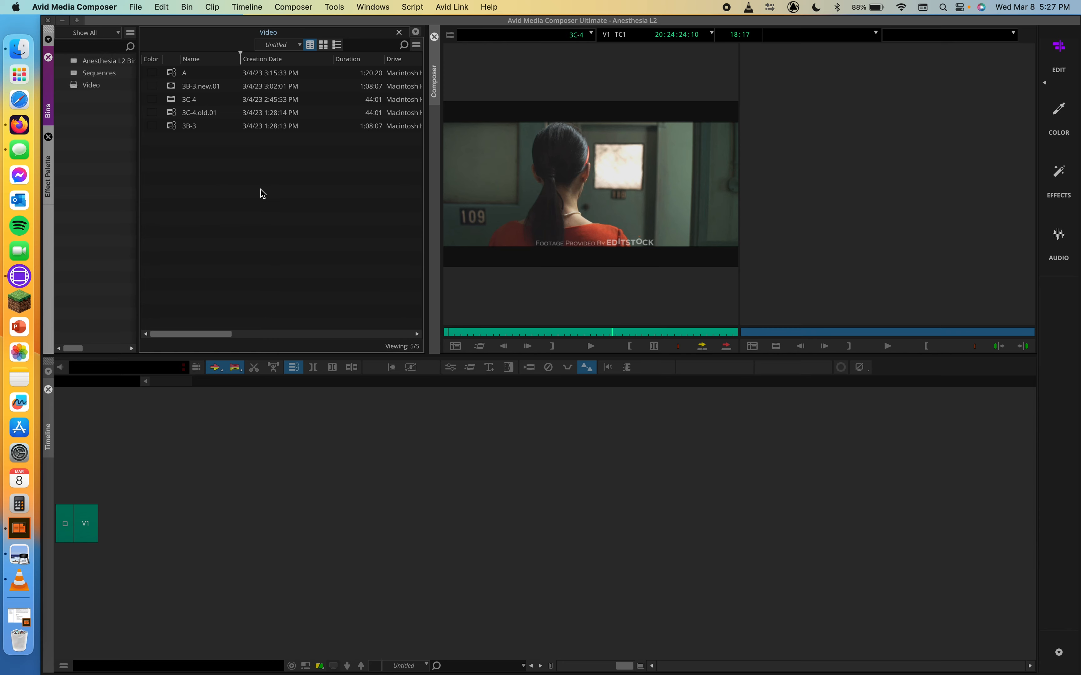
Select all five clips in the Video bin and mark their master clips and associated media files for deletion.
left_click_drag(261, 189, 172, 18)
key("Delete")
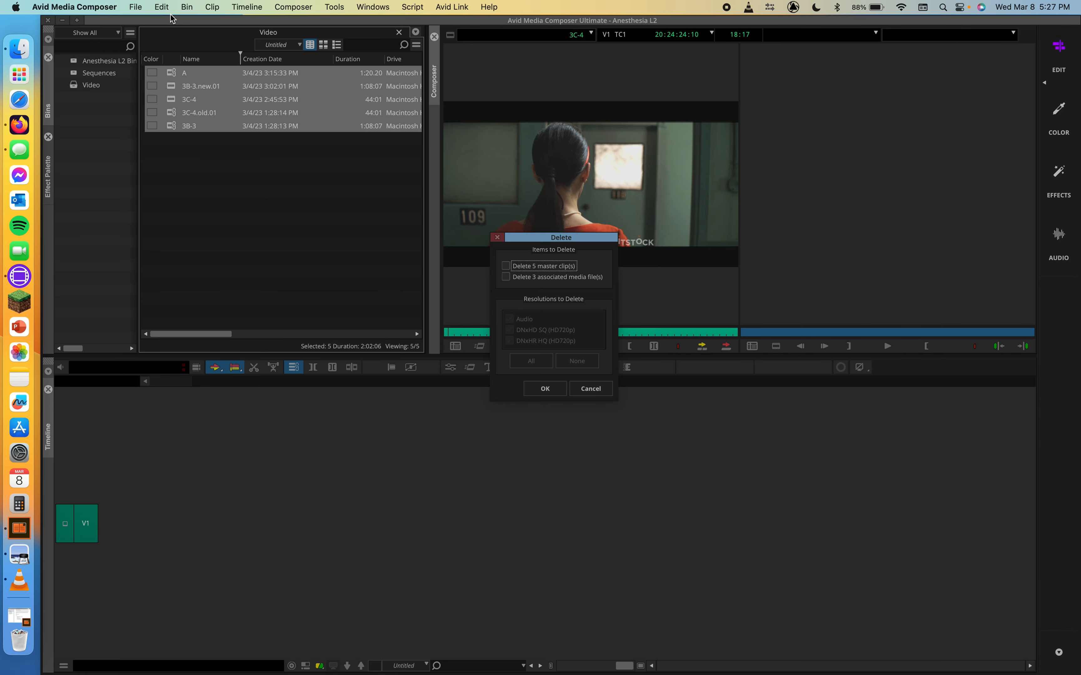
left_click(538, 266)
left_click(533, 276)
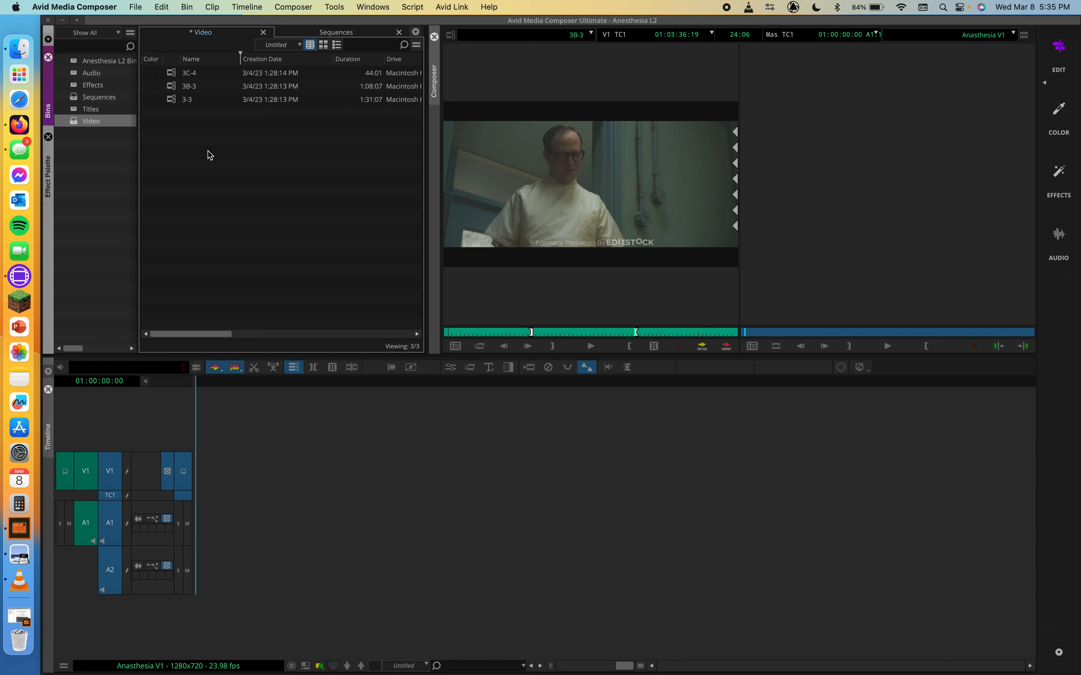
Switch to Preview to read the question matching bin views with their common uses, and close the image.
left_click_drag(208, 155, 181, 27)
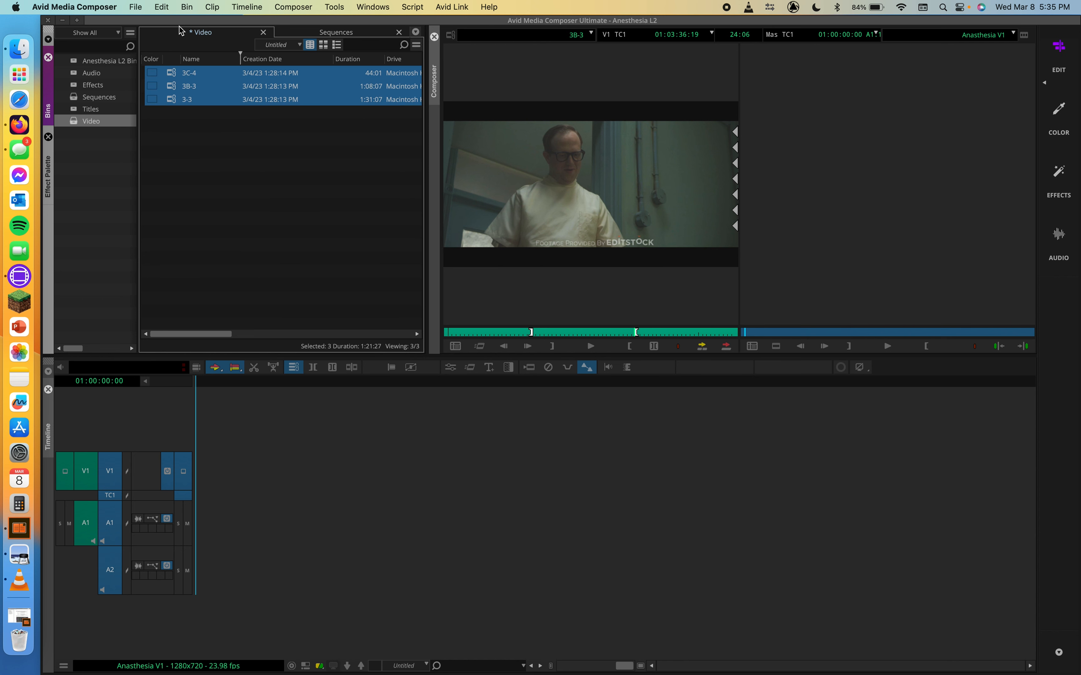
left_click(232, 164)
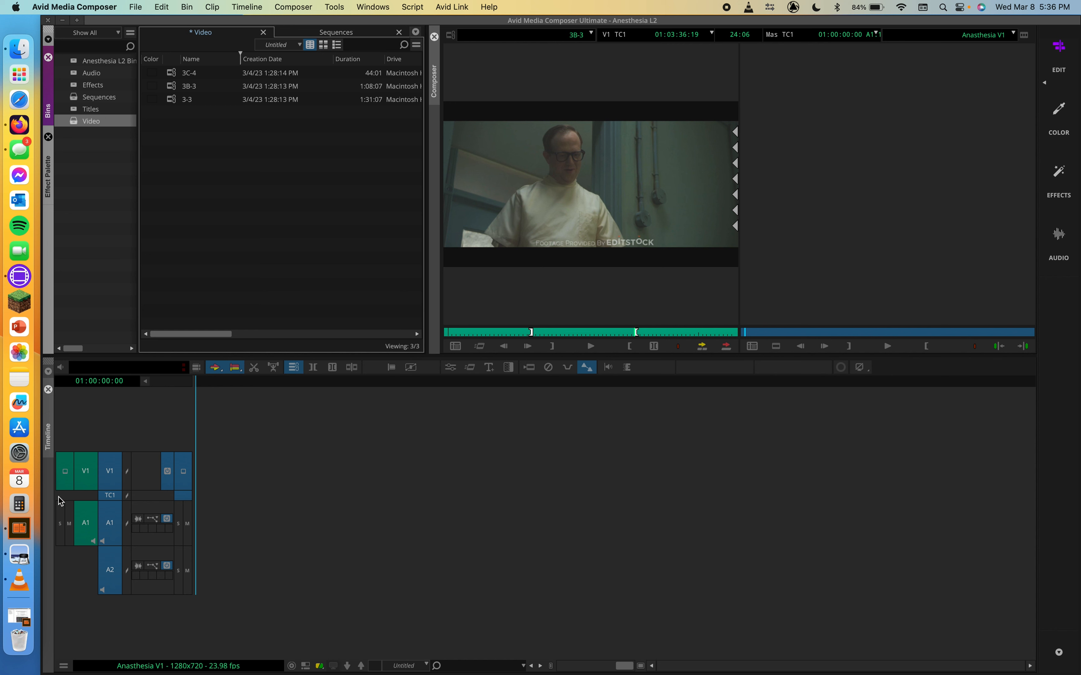
left_click(21, 554)
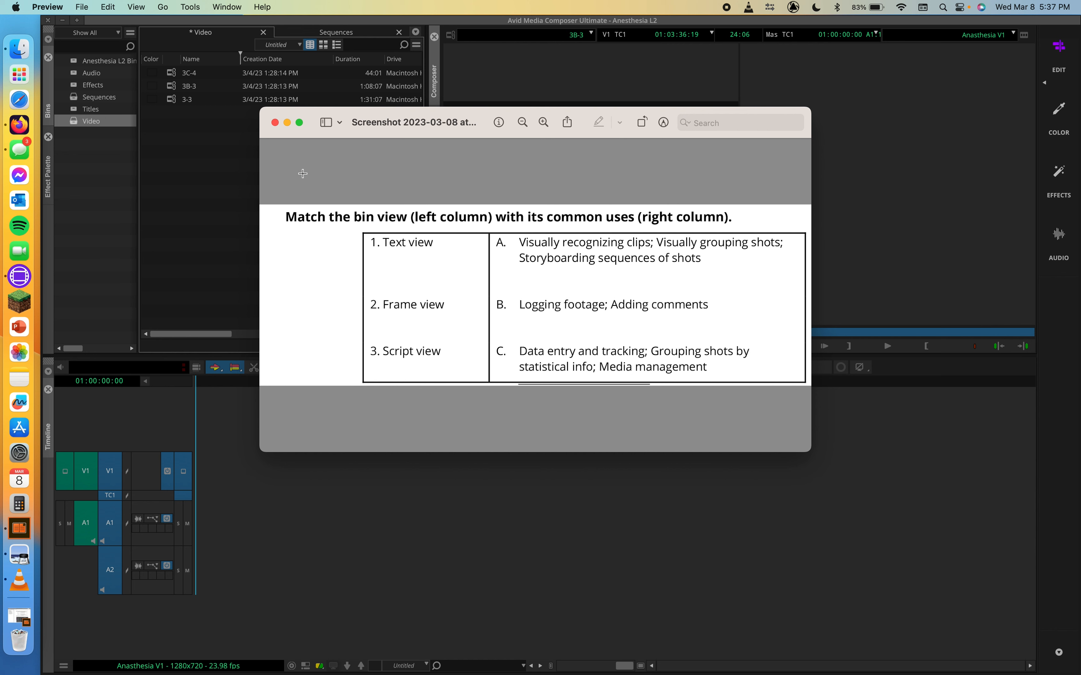
left_click(275, 122)
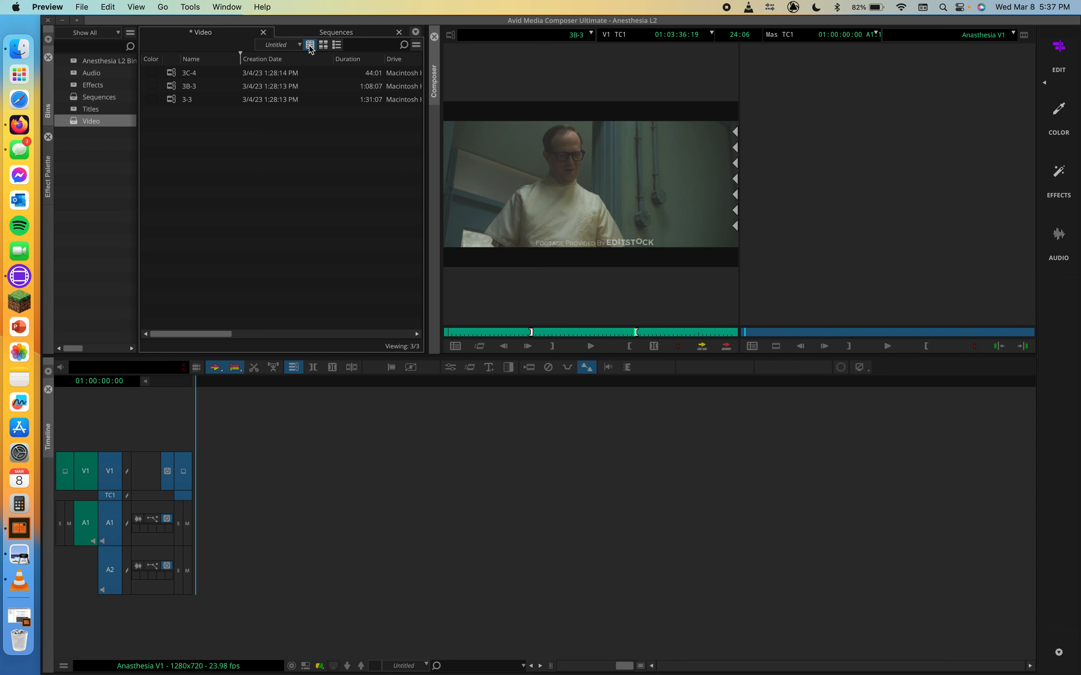
Examine the metadata columns of the clips in the Video bin's Text view, including marks, tracks, start, plug-in and audio sample rate.
scroll(333, 115, "right", 5)
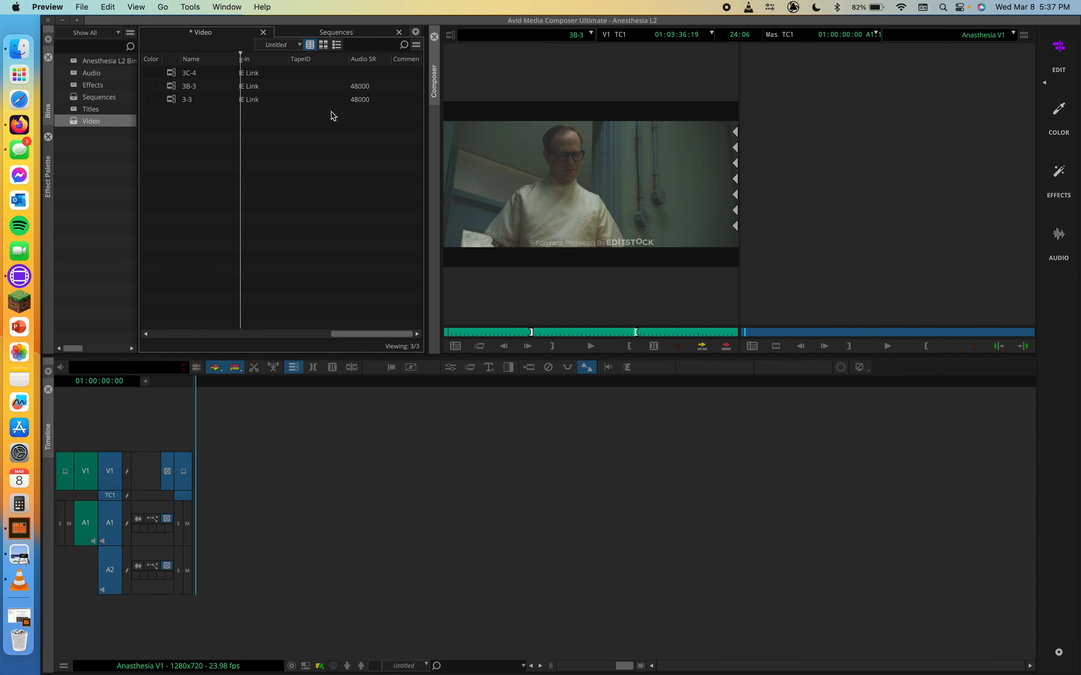
scroll(333, 115, "left", 8)
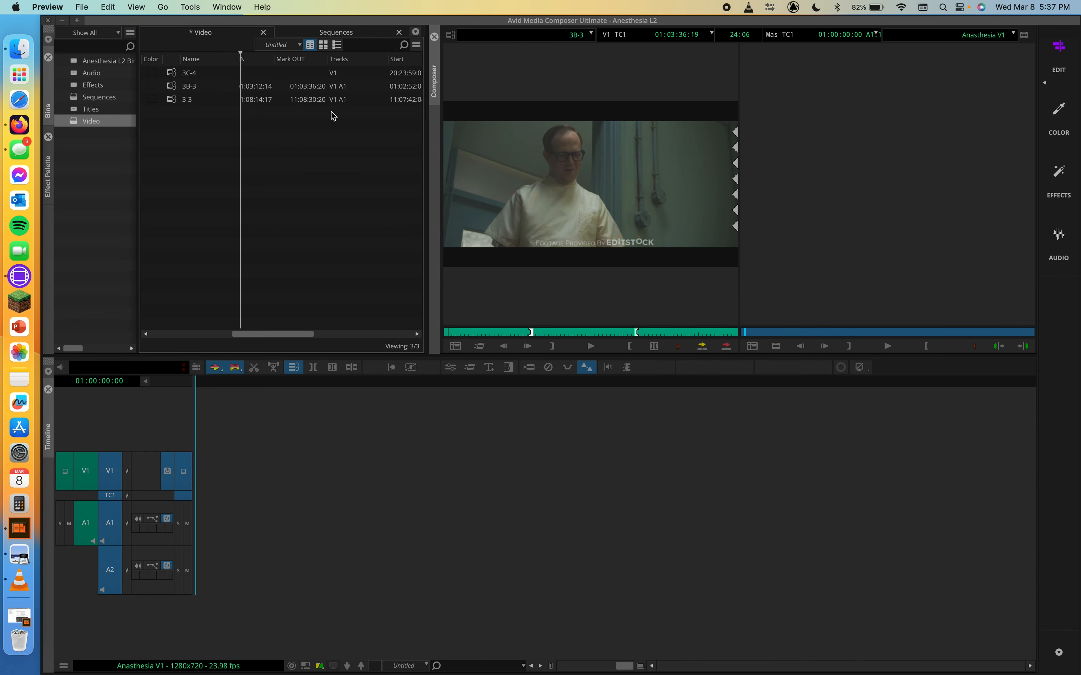
scroll(333, 116, "right", 8)
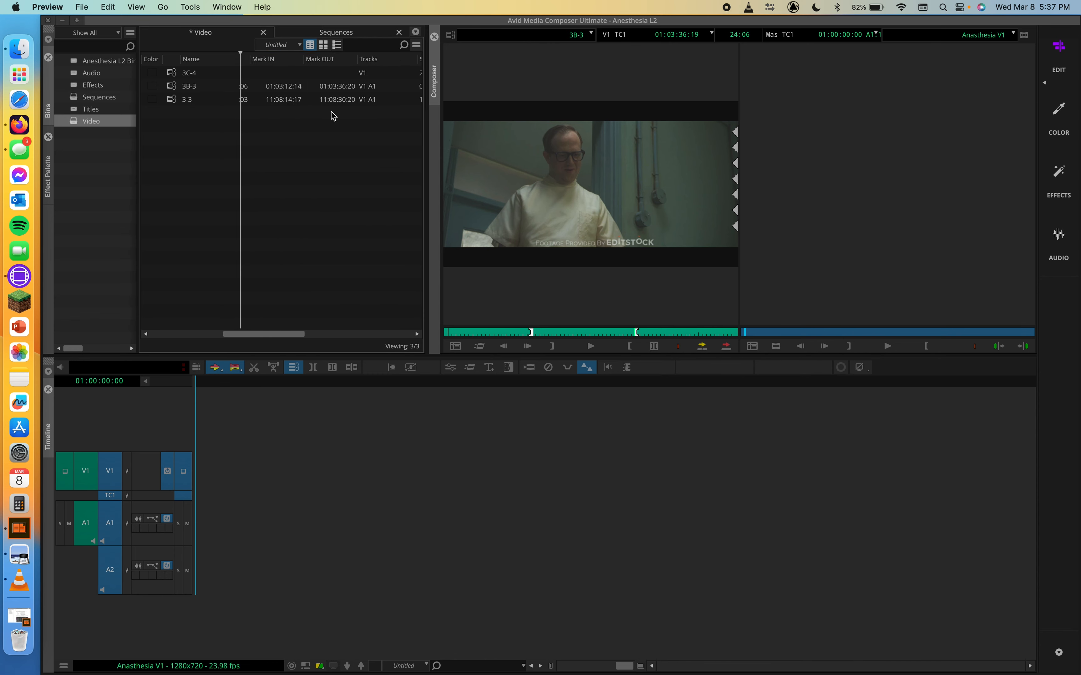
scroll(332, 116, "left", 8)
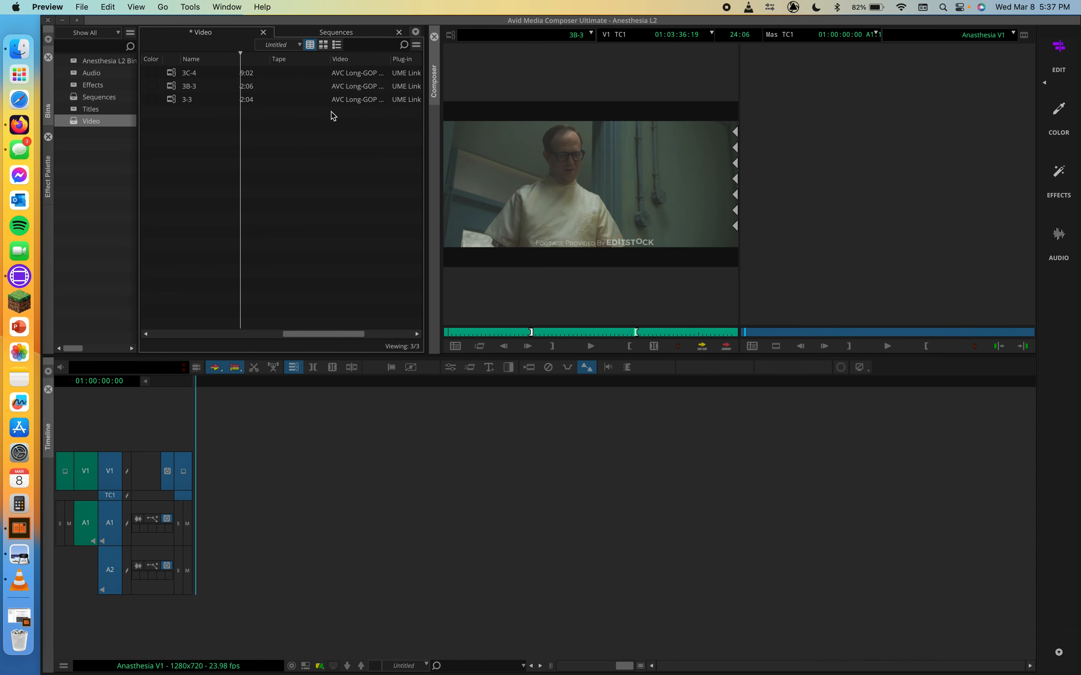
scroll(333, 115, "right", 8)
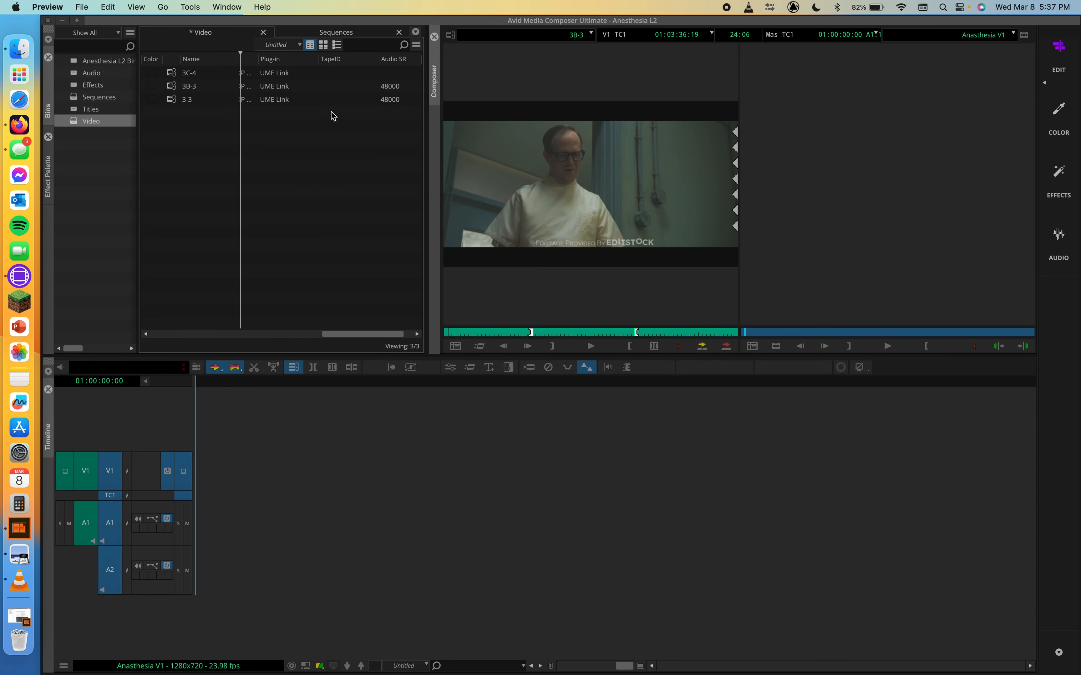
scroll(333, 116, "left", 10)
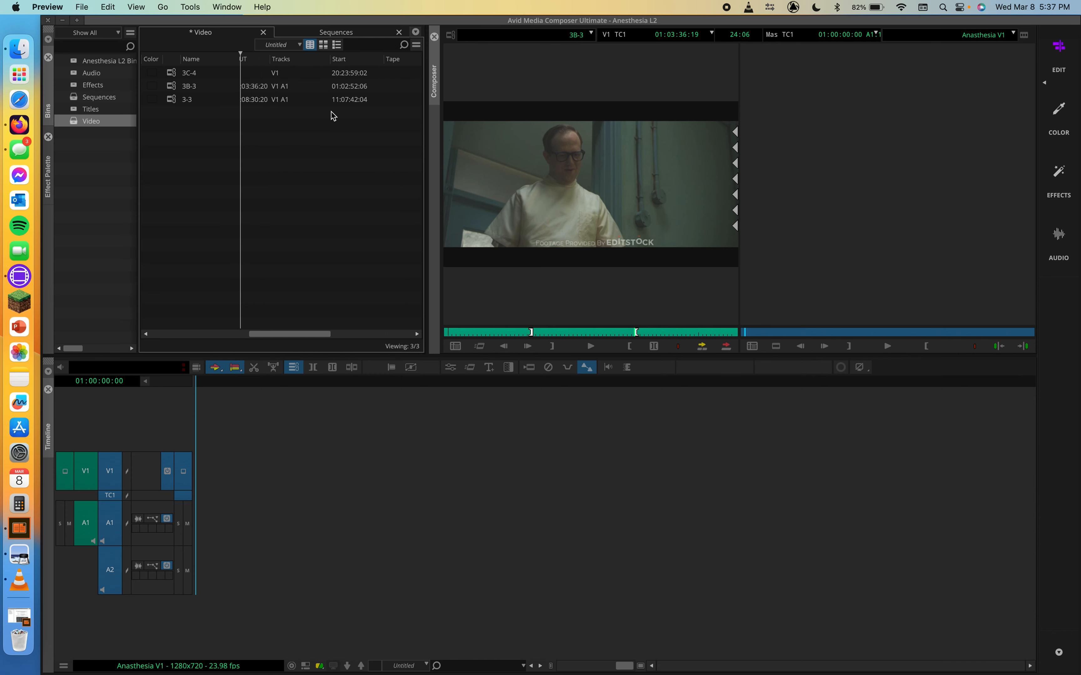
scroll(333, 115, "right", 3)
scroll(333, 115, "right", 8)
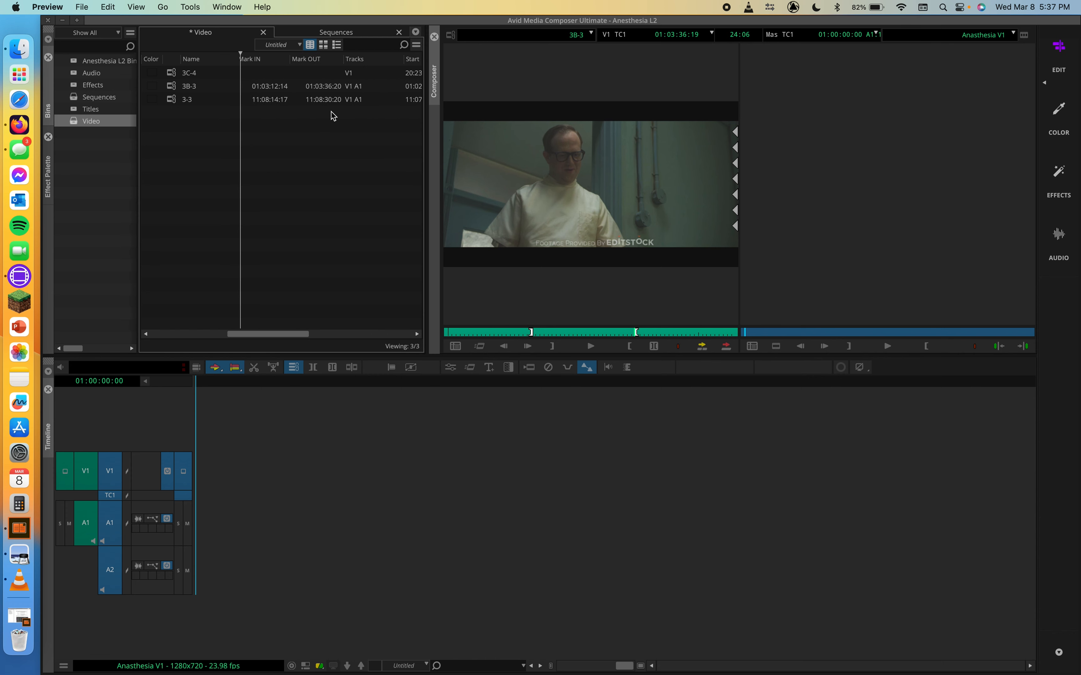
scroll(333, 115, "left", 6)
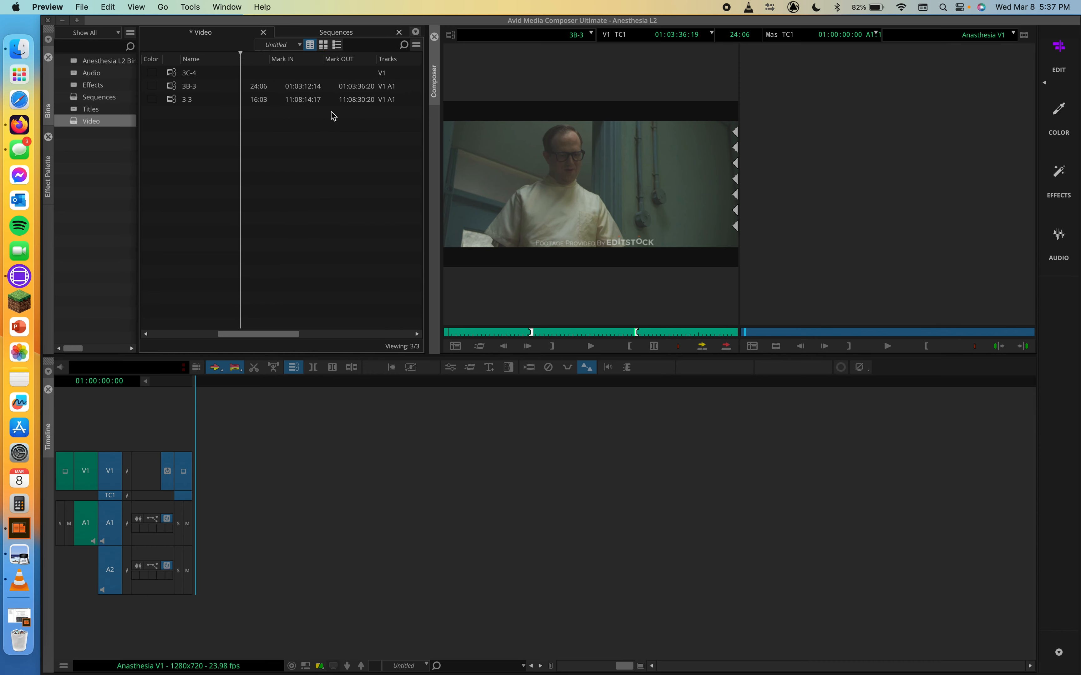
scroll(332, 115, "right", 3)
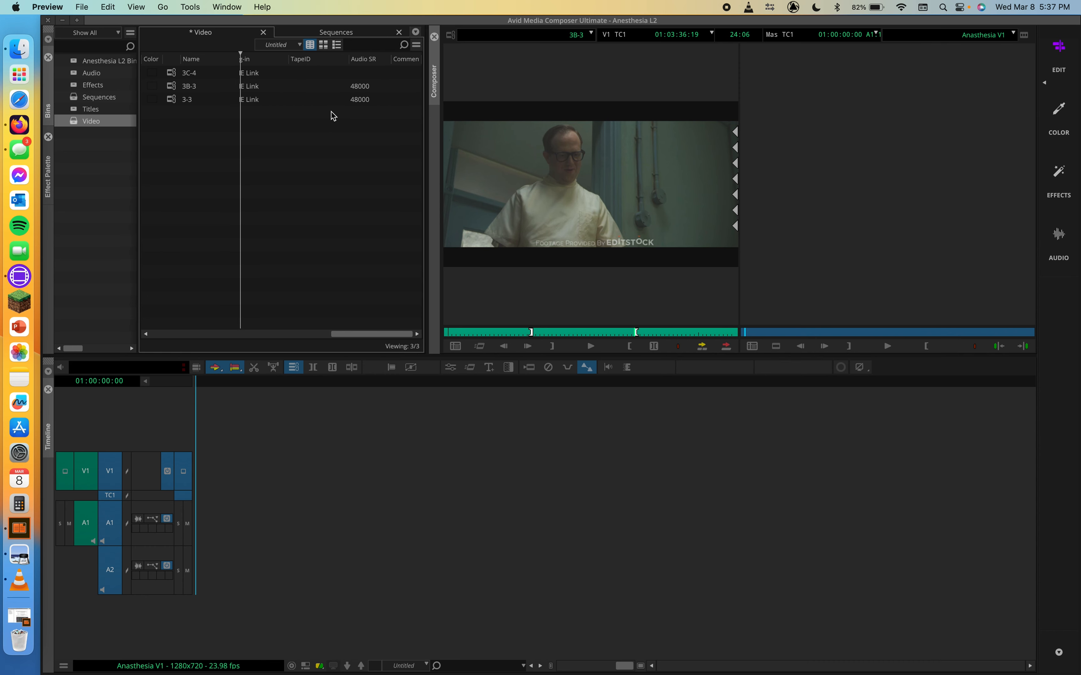
scroll(333, 116, "left", 10)
scroll(332, 116, "right", 4)
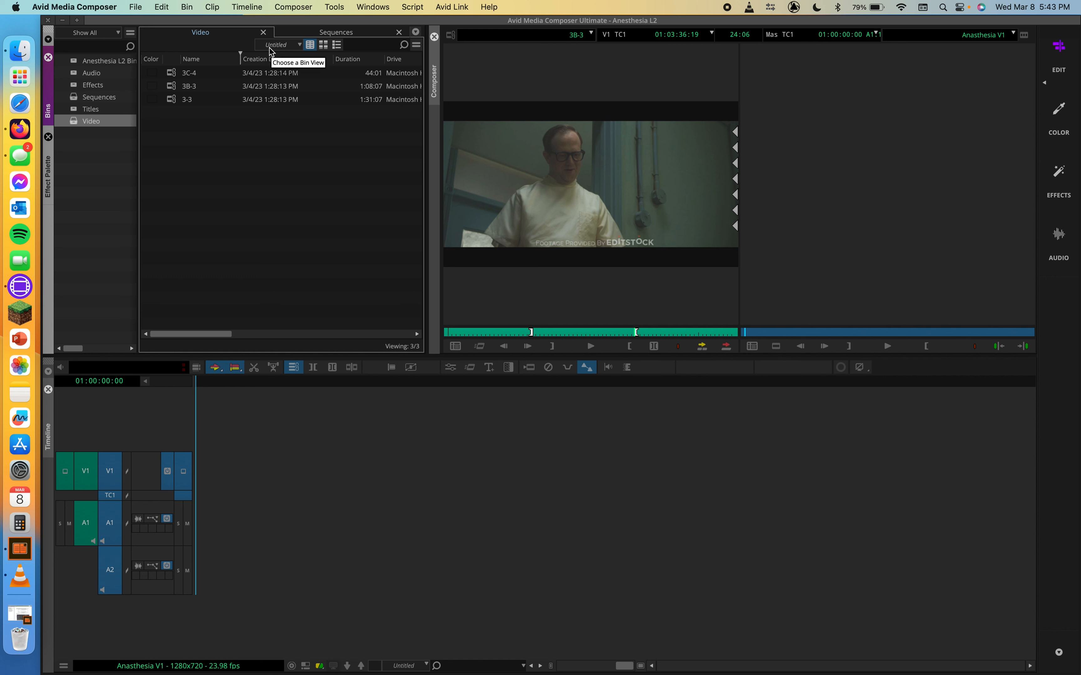
Switch the Video bin to the Custom bin view and select all of its clips.
left_click(281, 47)
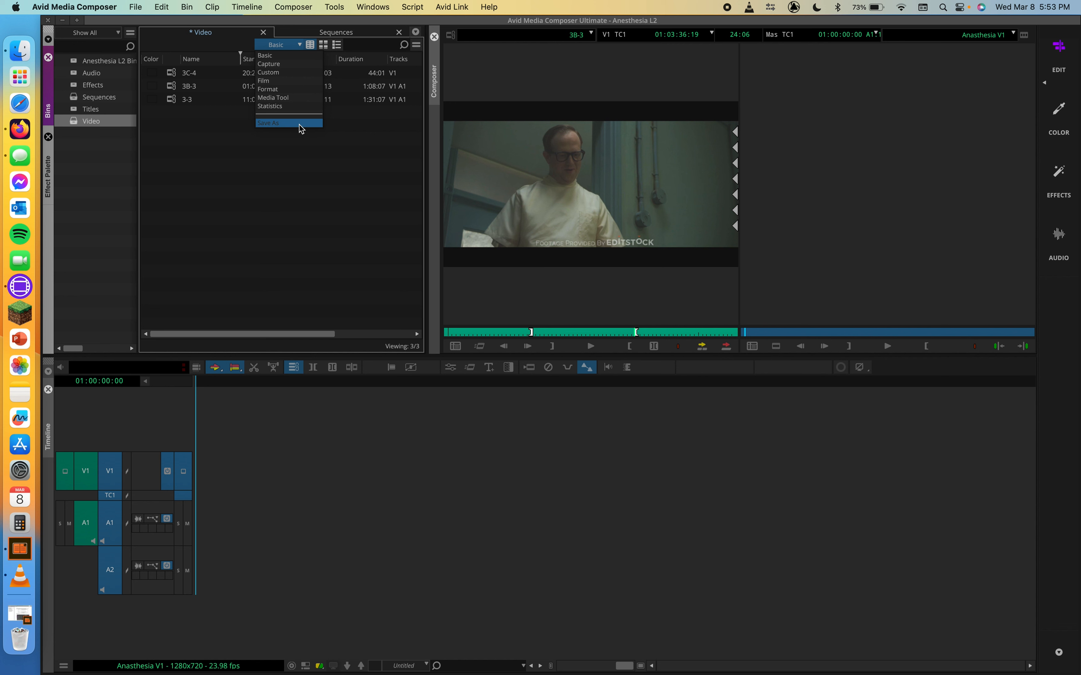
left_click(286, 72)
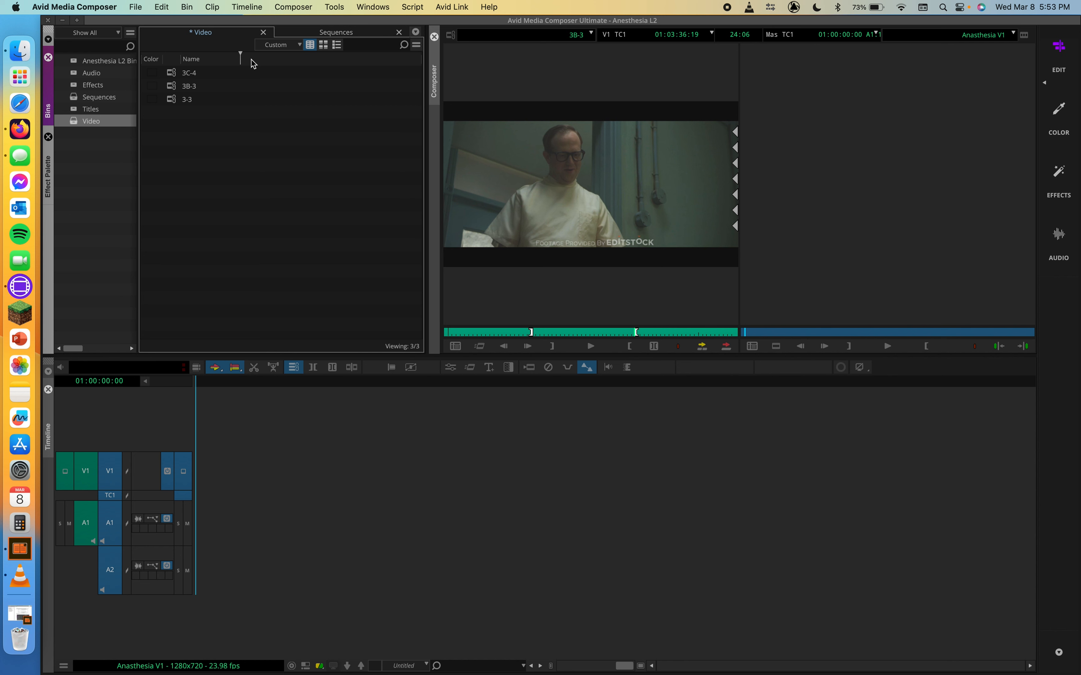
key("super+a")
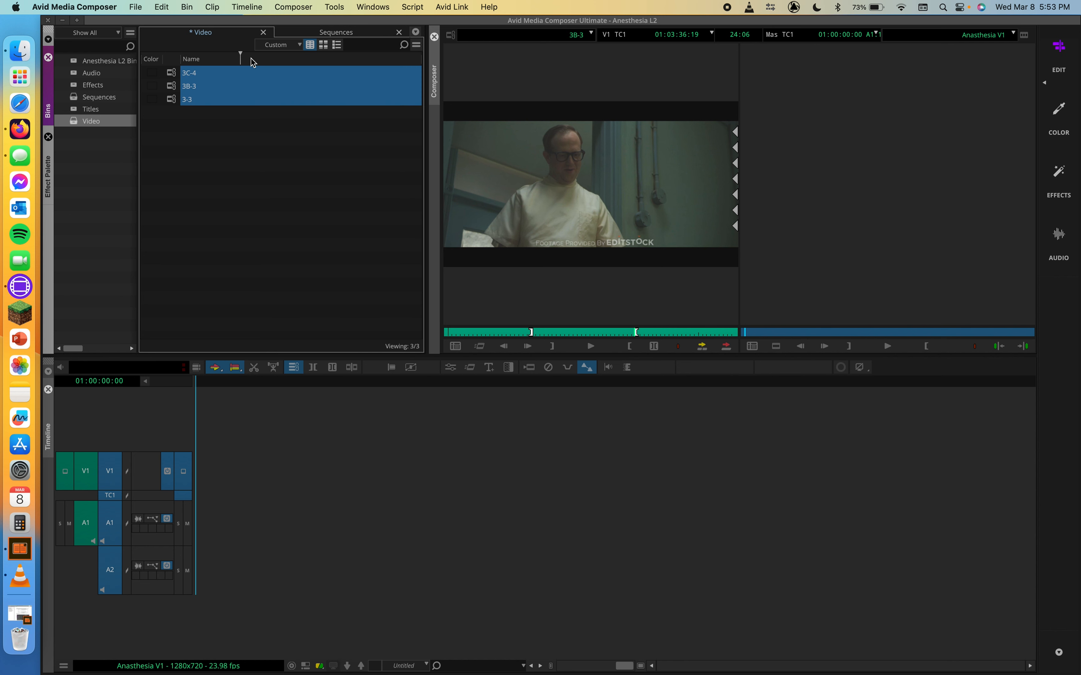
Open the bin column selection for the Custom view and mark the FPS and Format columns for display.
right_click(266, 60)
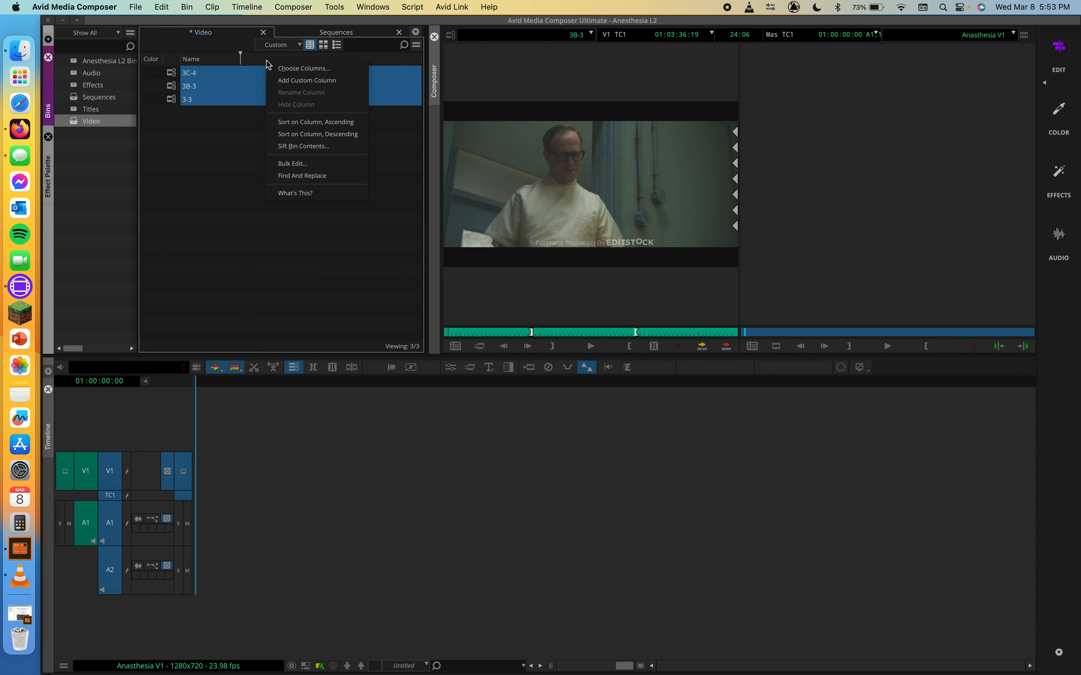
left_click(318, 70)
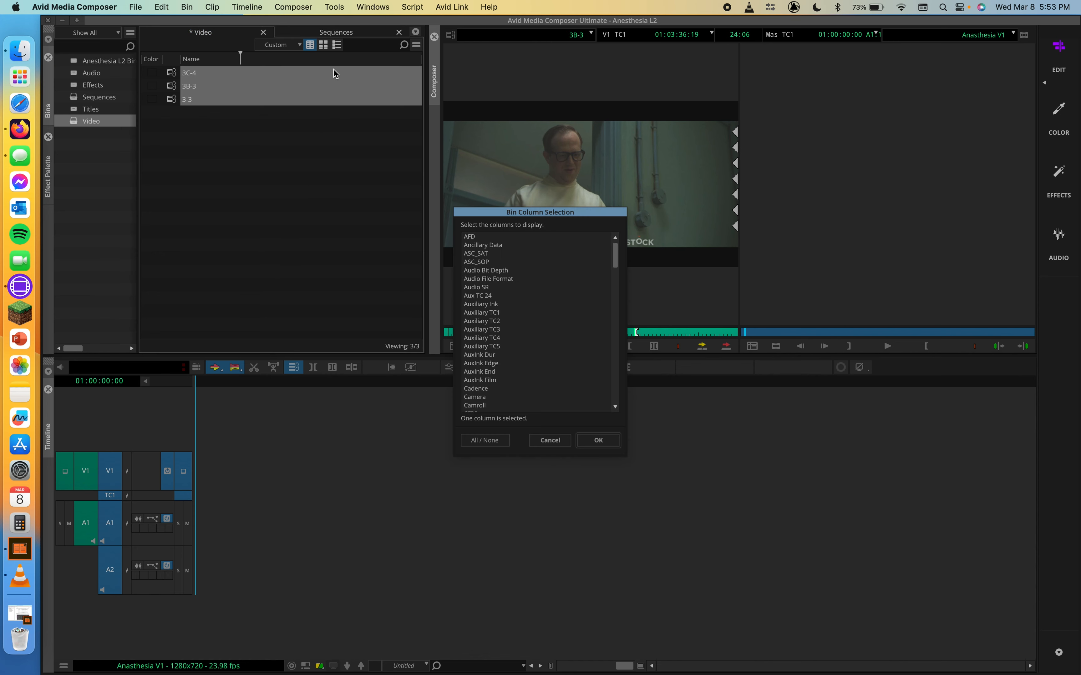
left_click_drag(514, 215, 518, 160)
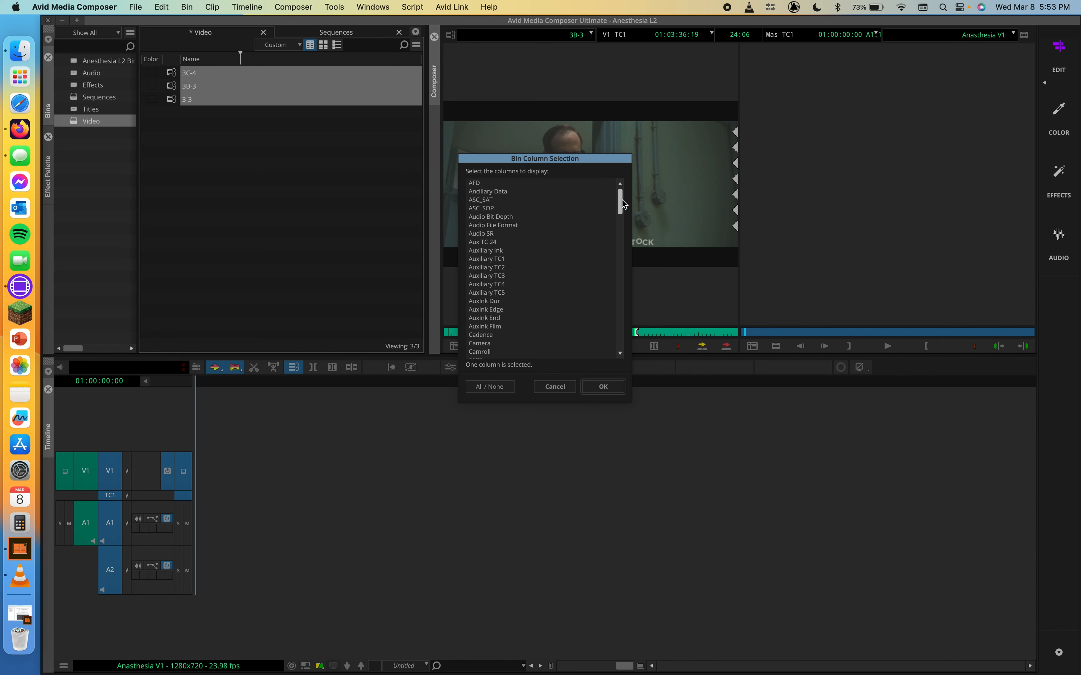
left_click_drag(621, 200, 620, 239)
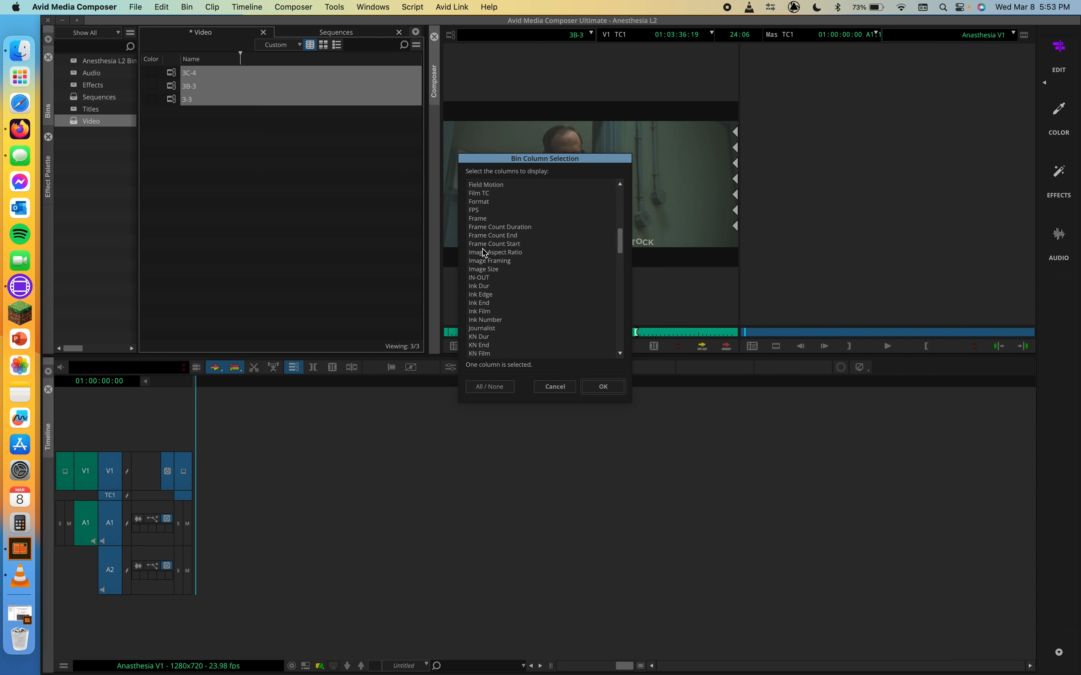
left_click(484, 209)
left_click(493, 202)
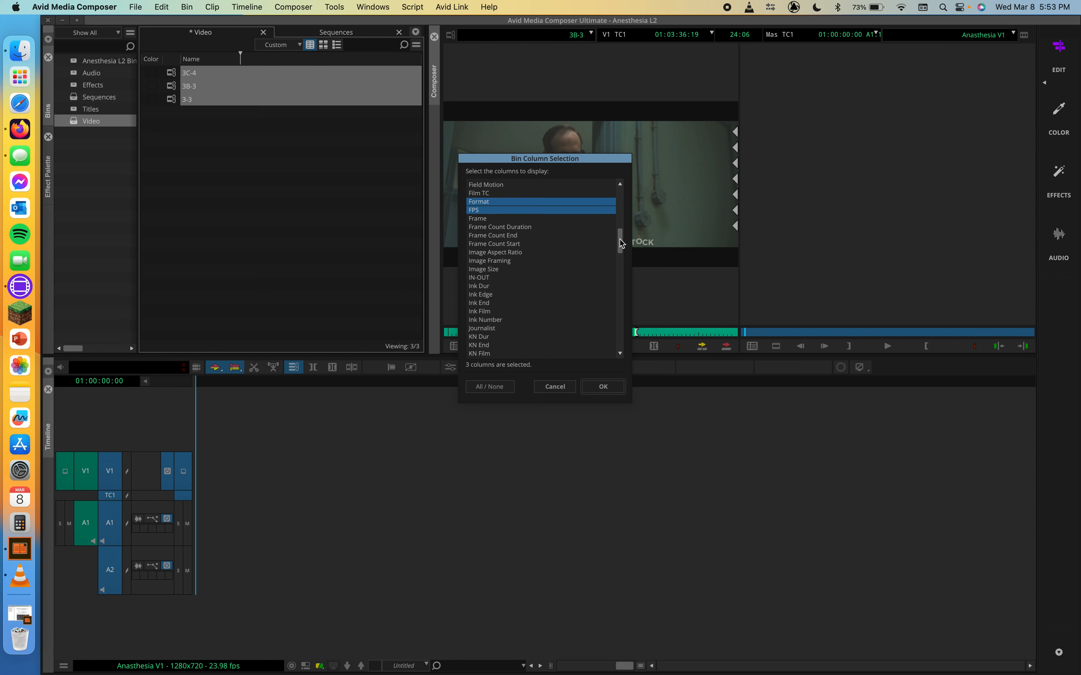
Add the Image Size, Duration and Creation Date columns to the selection and apply it to the Video bin.
left_click_drag(620, 242, 625, 341)
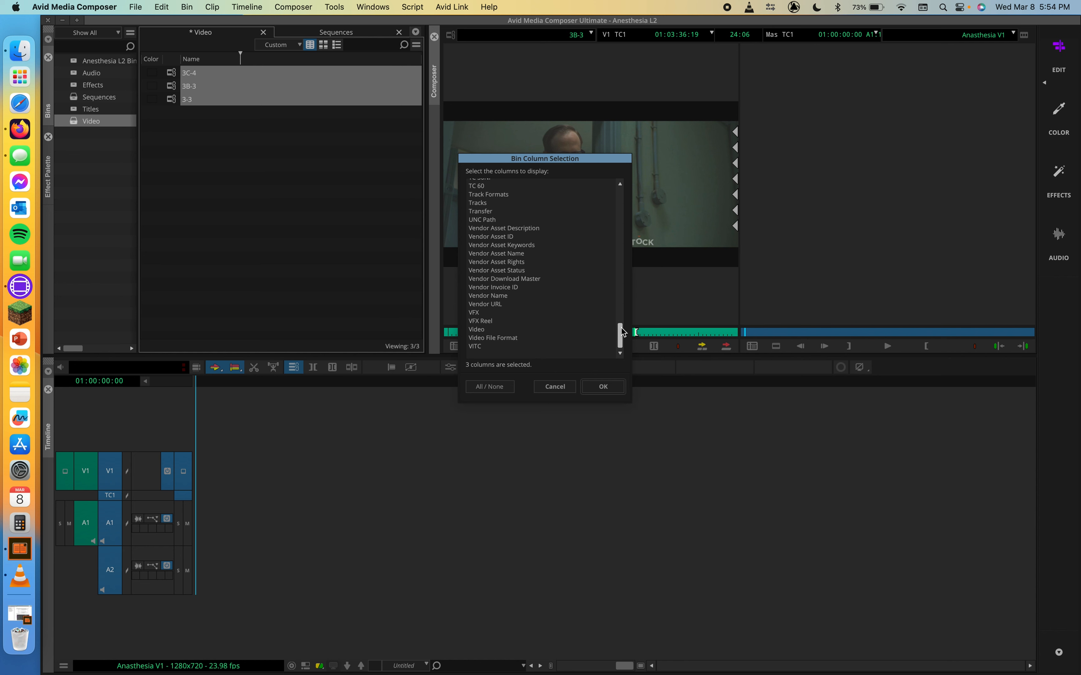
left_click_drag(622, 328, 624, 225)
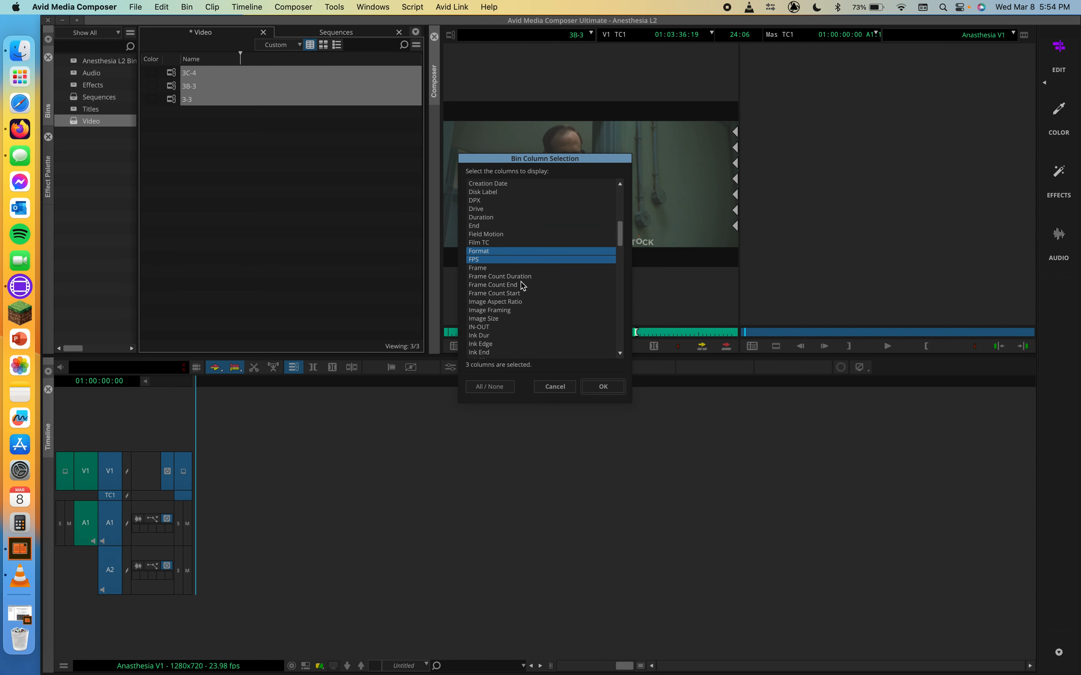
left_click(486, 319)
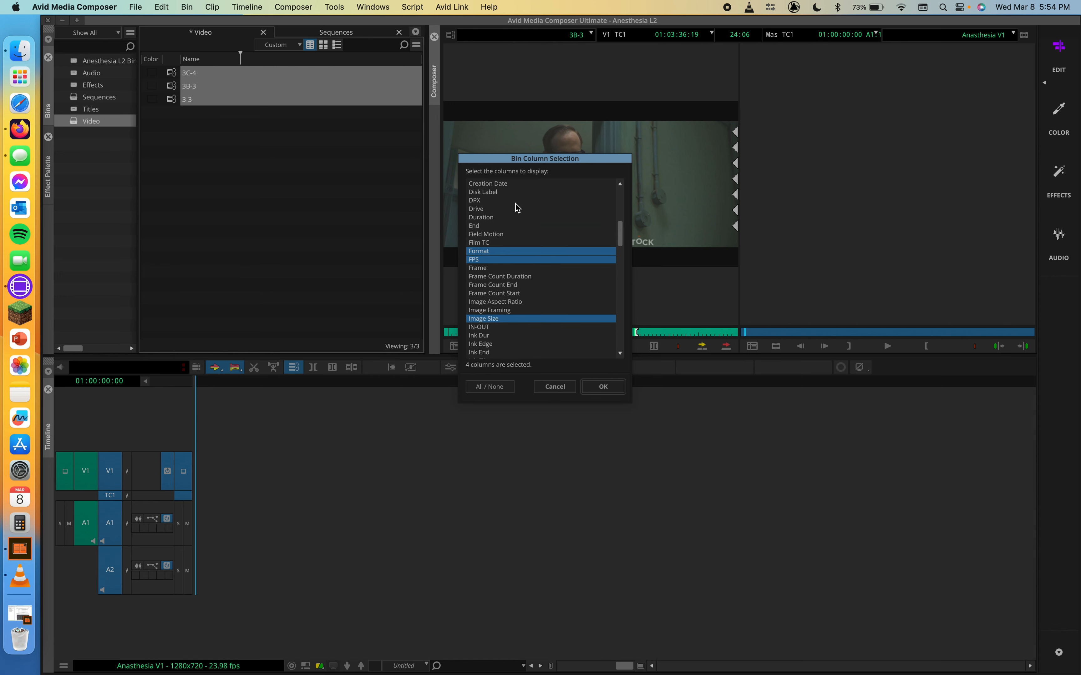
left_click(481, 218)
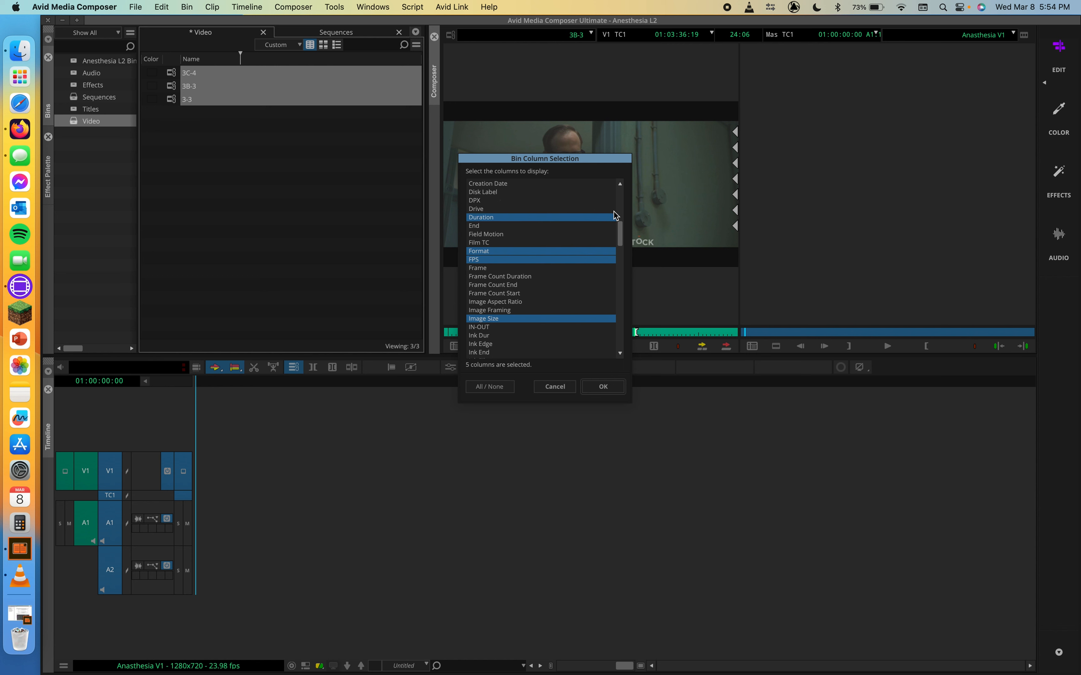
mouse_move(622, 240)
left_mouse_down()
mouse_move(625, 207)
mouse_move(622, 231)
left_mouse_up()
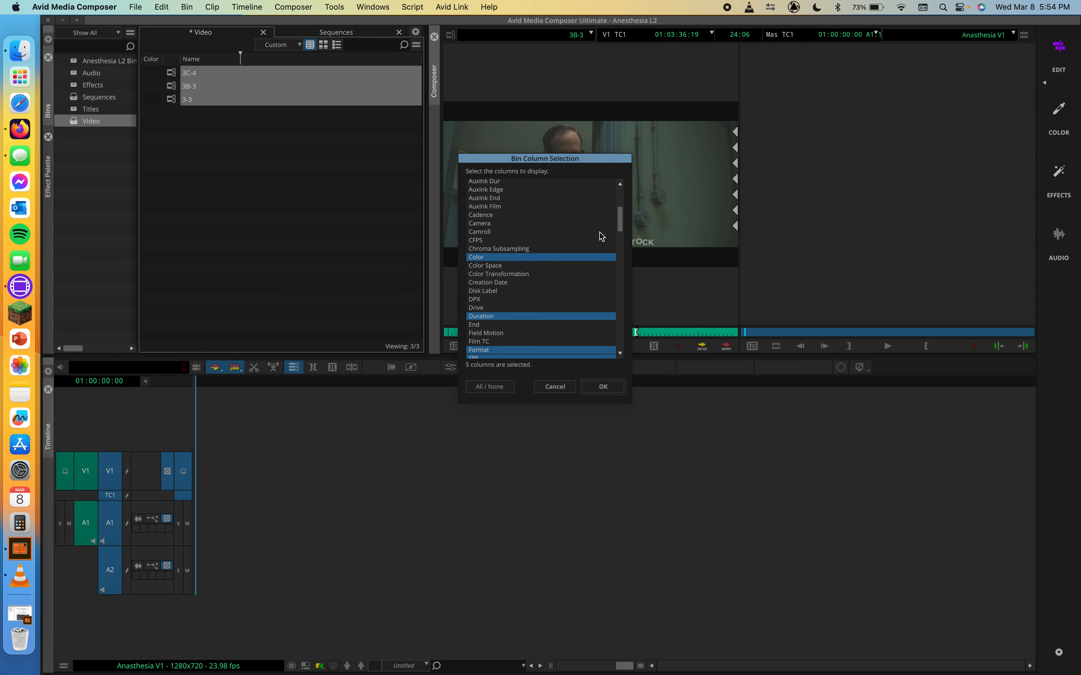
left_click(502, 284)
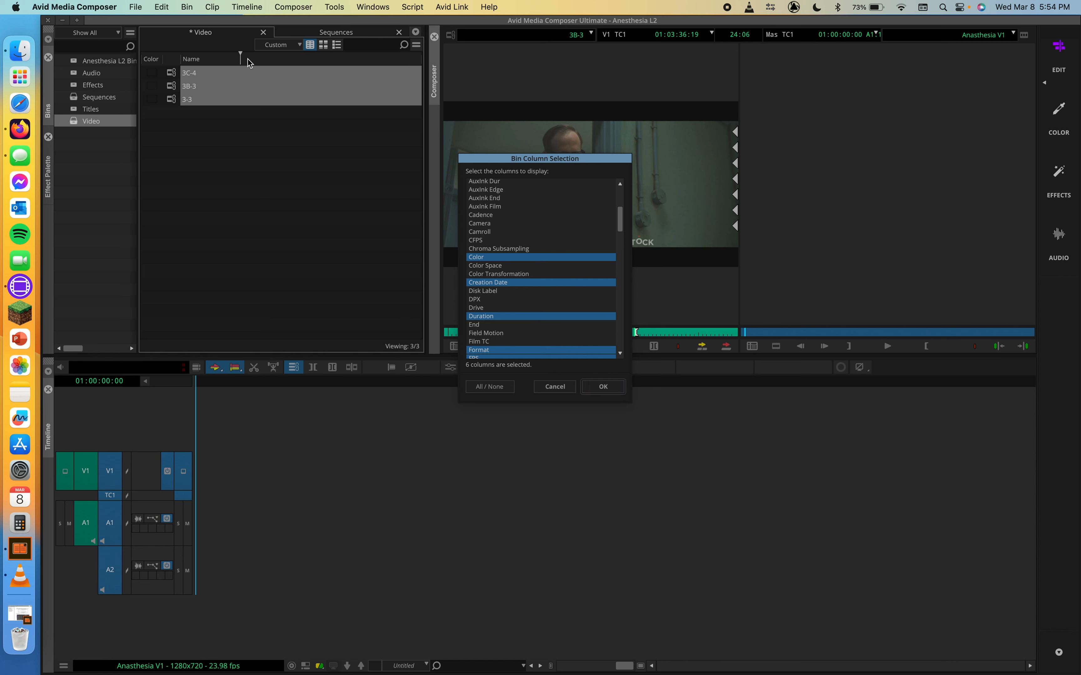
left_click(601, 387)
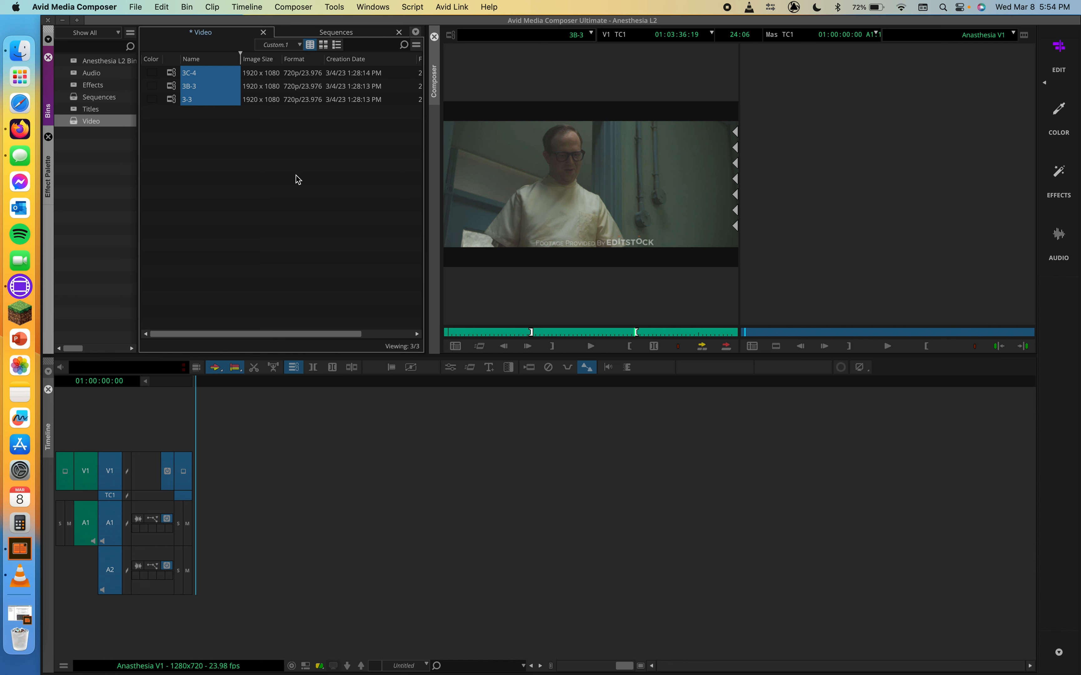
left_click_drag(231, 335, 197, 332)
scroll(326, 120, "right", 4)
scroll(326, 120, "left", 4)
right_click(342, 64)
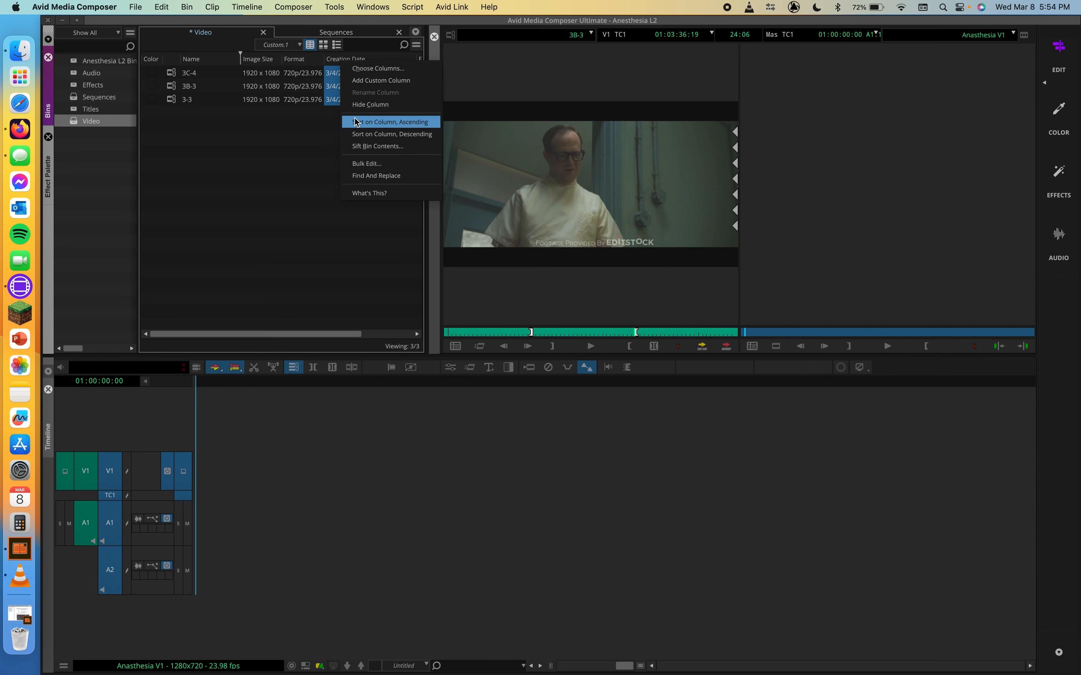
left_click(287, 171)
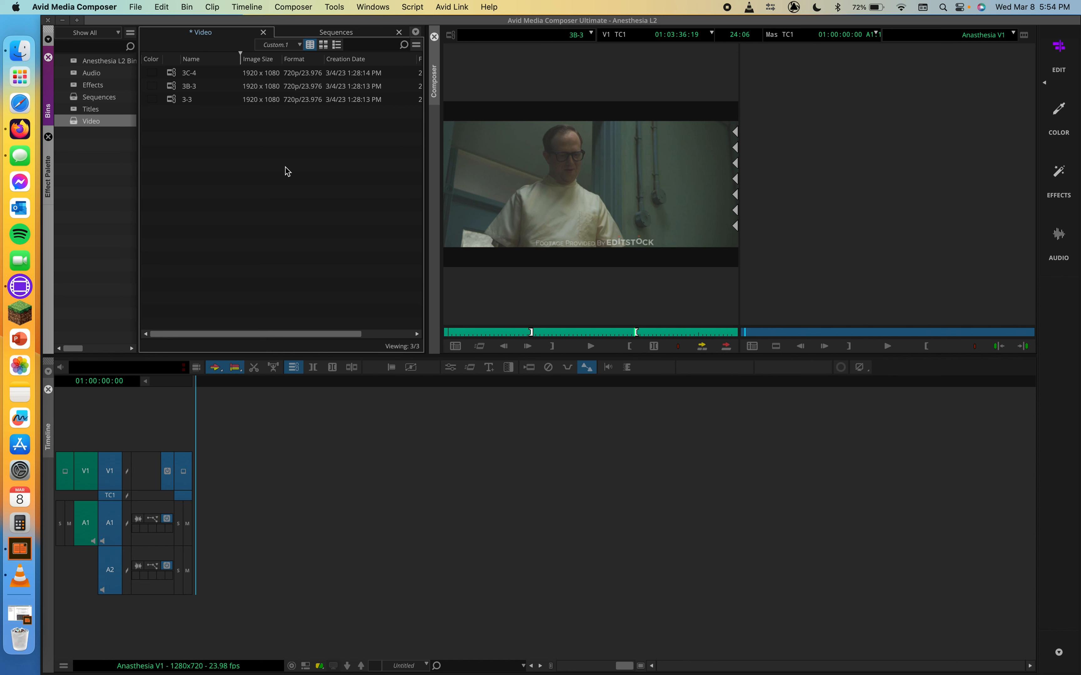
Add the Drive column to the Video bin's custom view through the bin column selection and apply it.
left_click(349, 59)
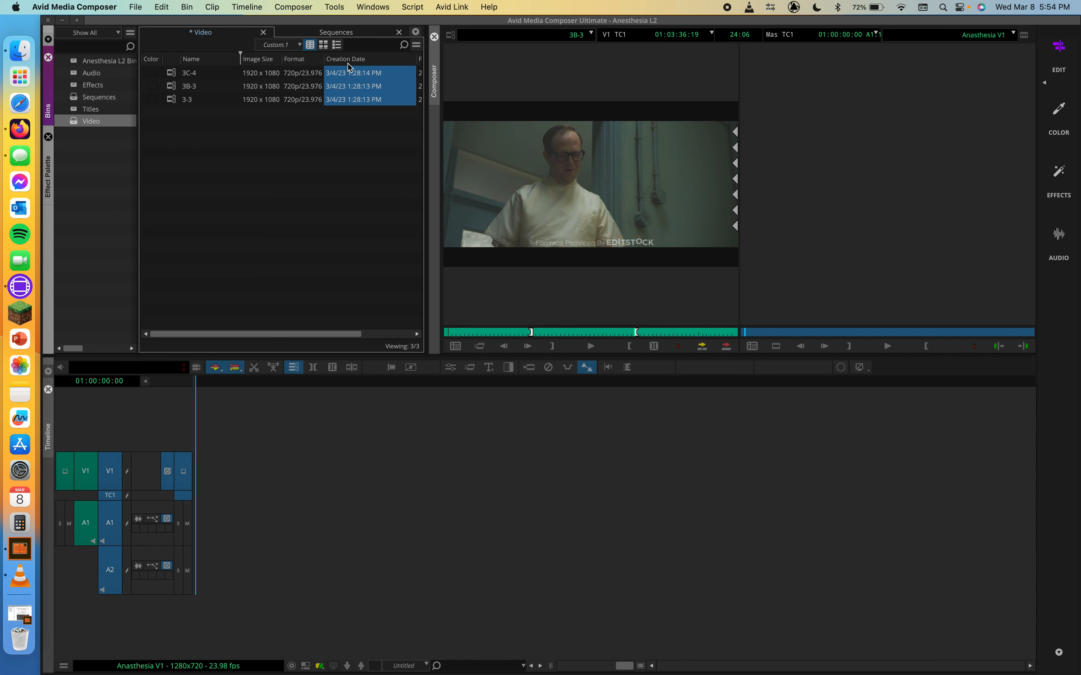
right_click(351, 63)
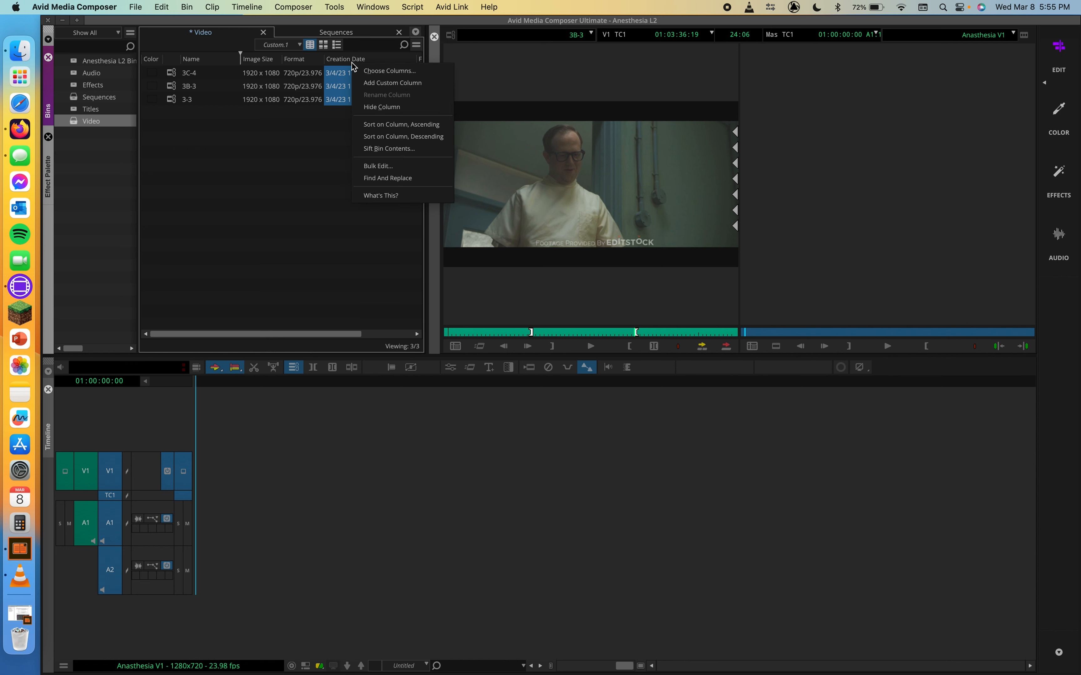
left_click(394, 72)
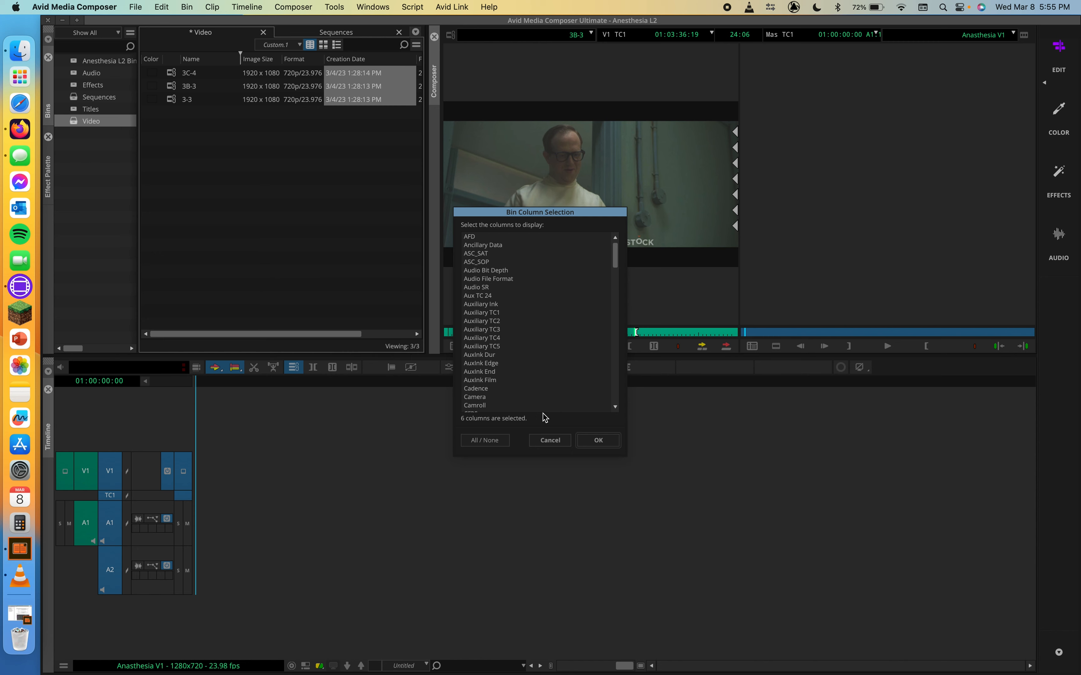
scroll(562, 392, "down", 15)
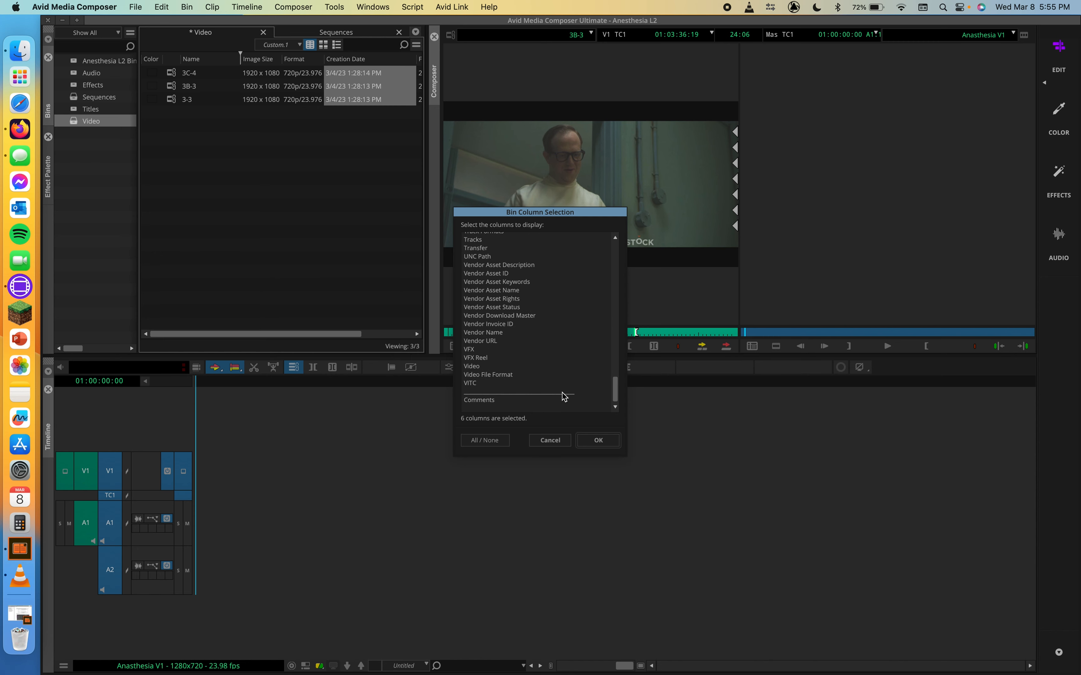
scroll(562, 393, "down", 10)
scroll(562, 393, "up", 10)
scroll(562, 392, "down", 10)
left_click_drag(615, 386, 615, 357)
left_click_drag(619, 308, 621, 281)
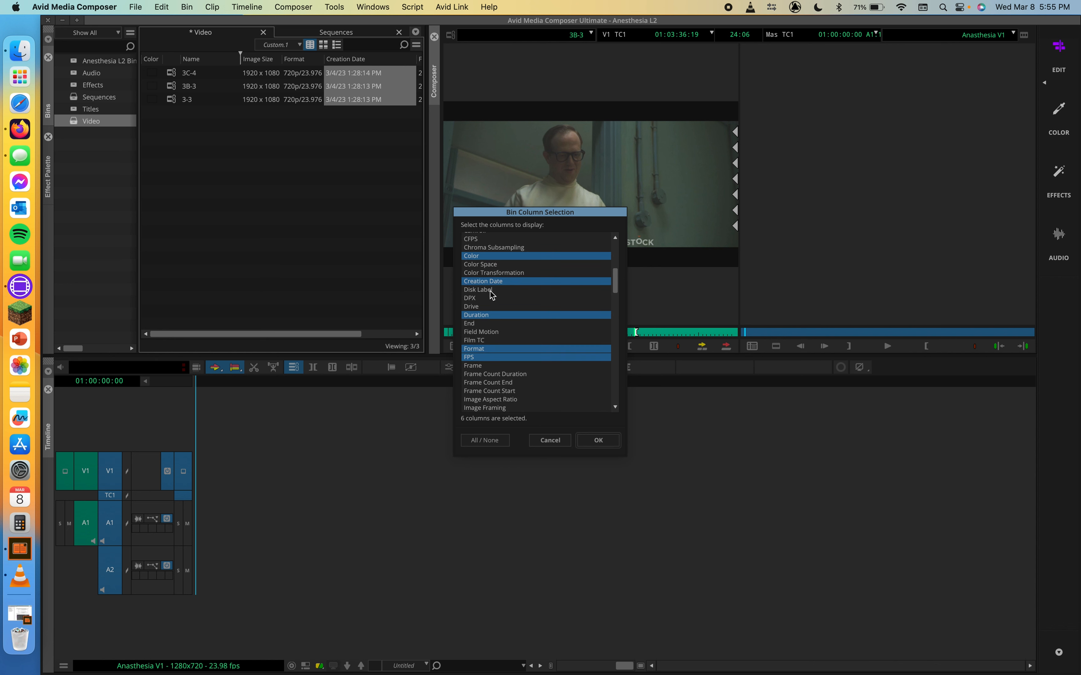
left_click(470, 306)
left_click(598, 441)
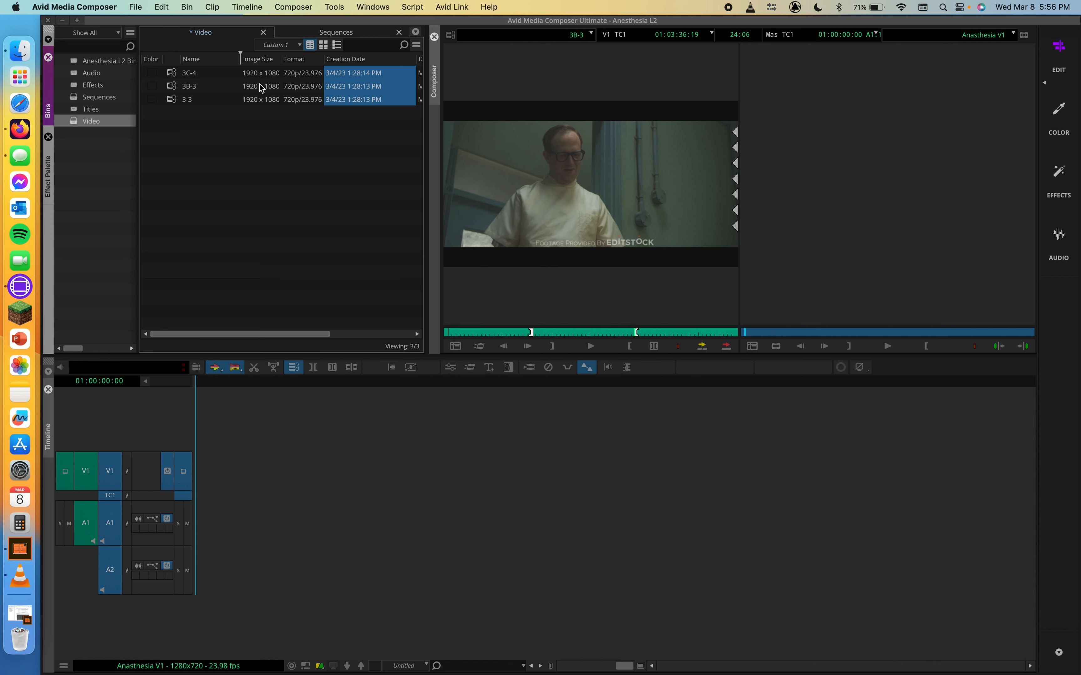
Review the Drive, FPS, Duration and Creation Date columns of the three clips in the Video bin.
scroll(352, 109, "right", 5)
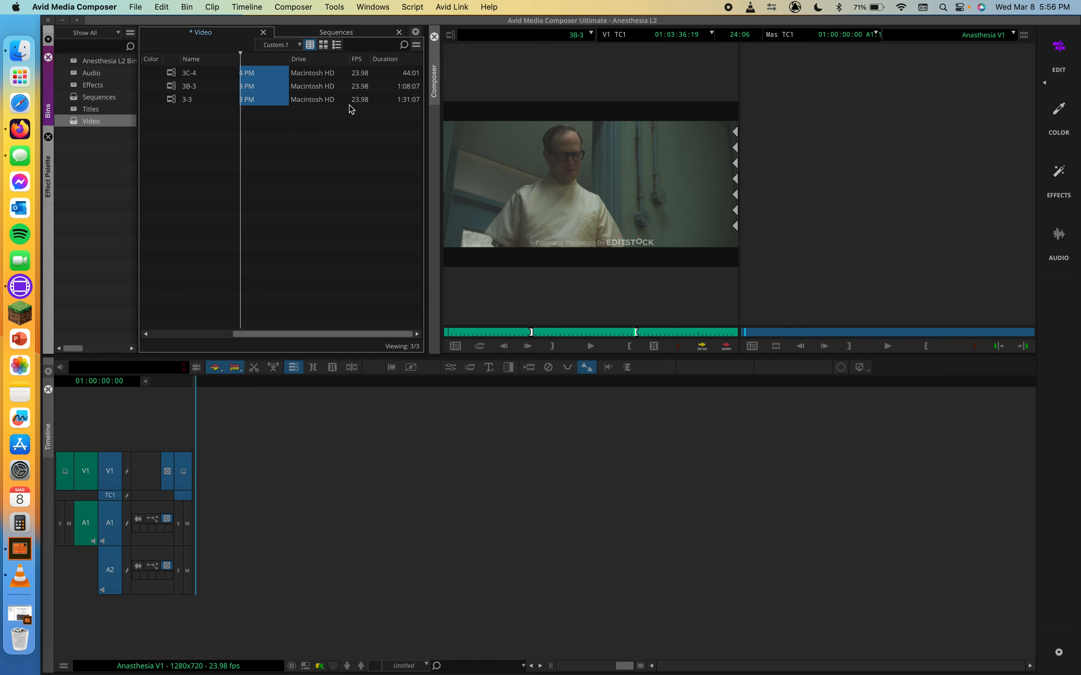
right_click(368, 103)
left_click(313, 195)
scroll(314, 195, "left", 5)
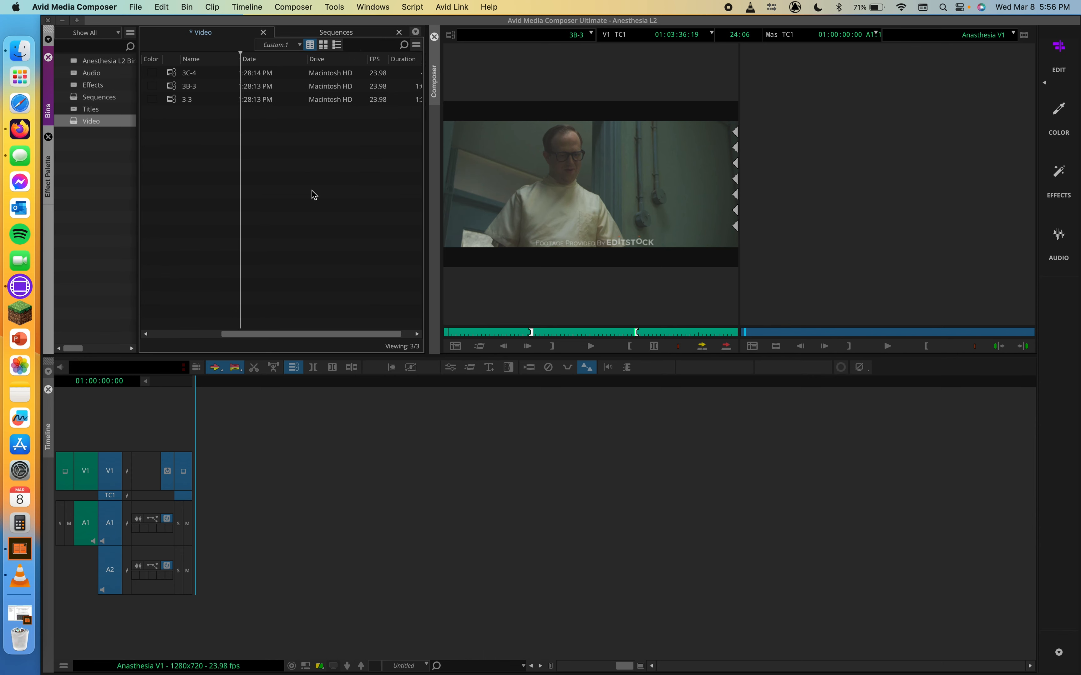
scroll(314, 195, "right", 5)
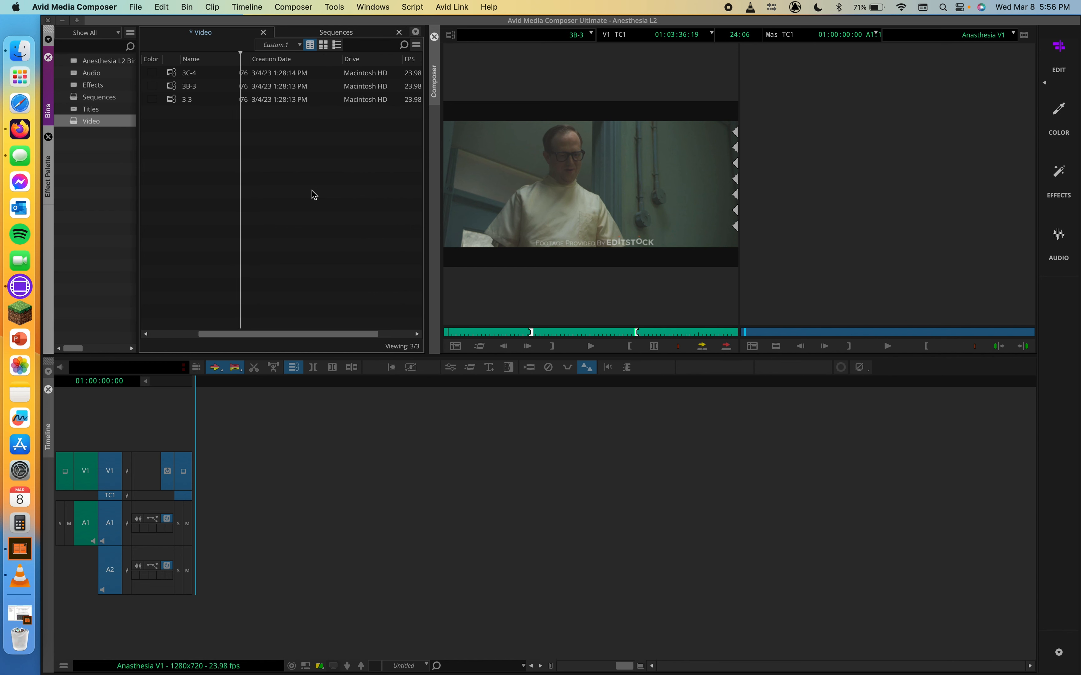
left_click(352, 77)
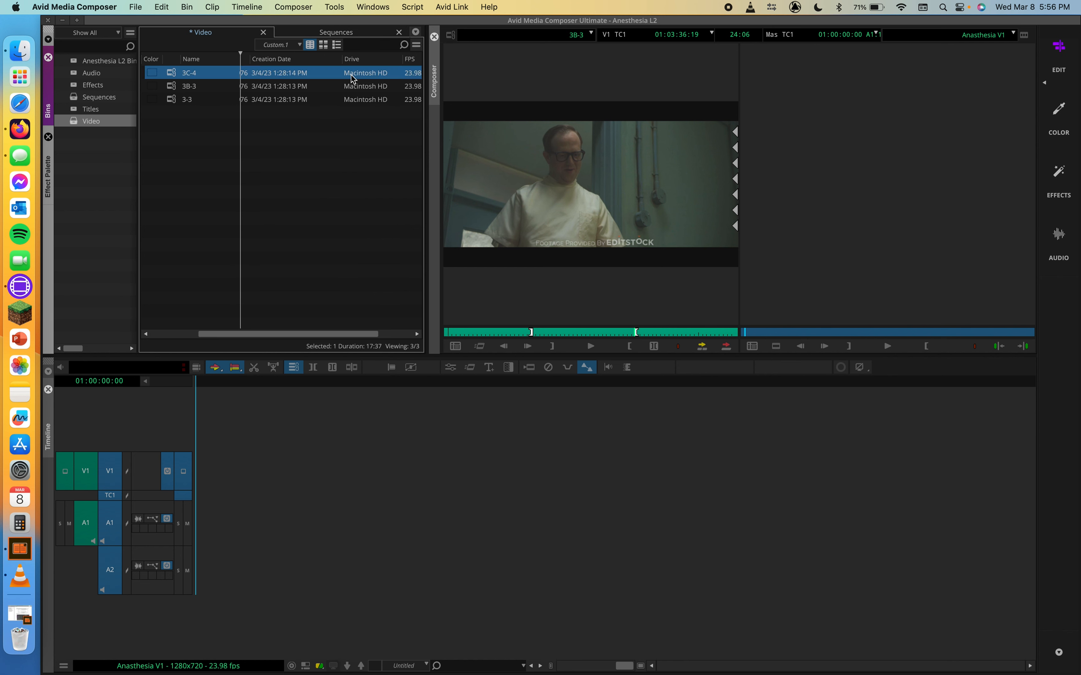
left_click(364, 89)
left_click(364, 102)
left_click(364, 104)
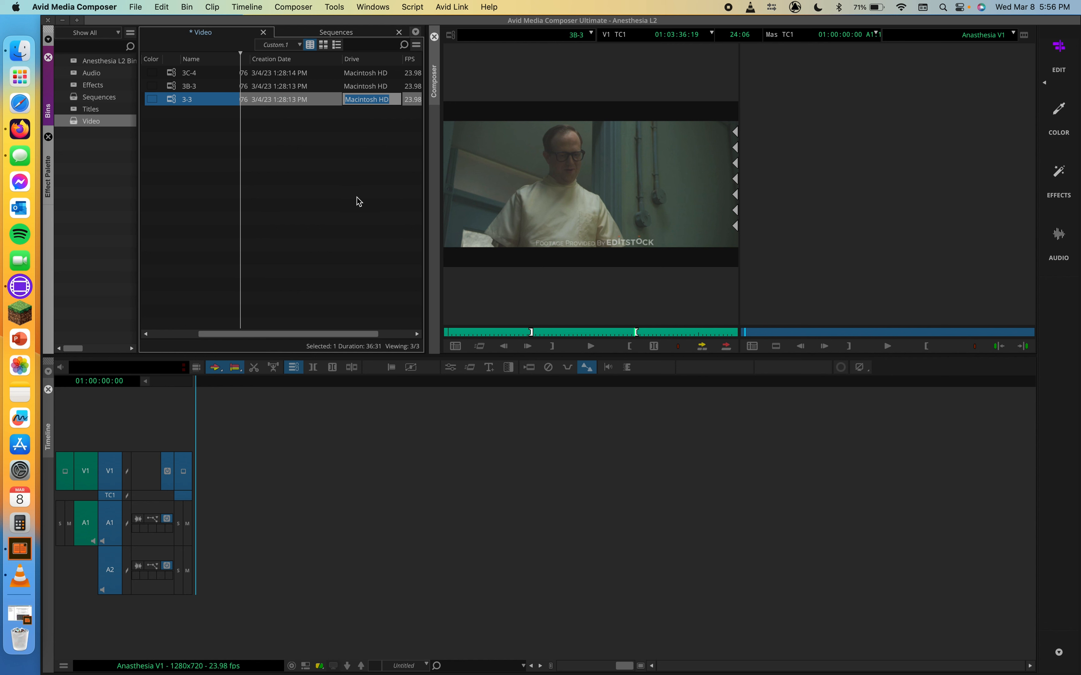
scroll(357, 197, "right", 3)
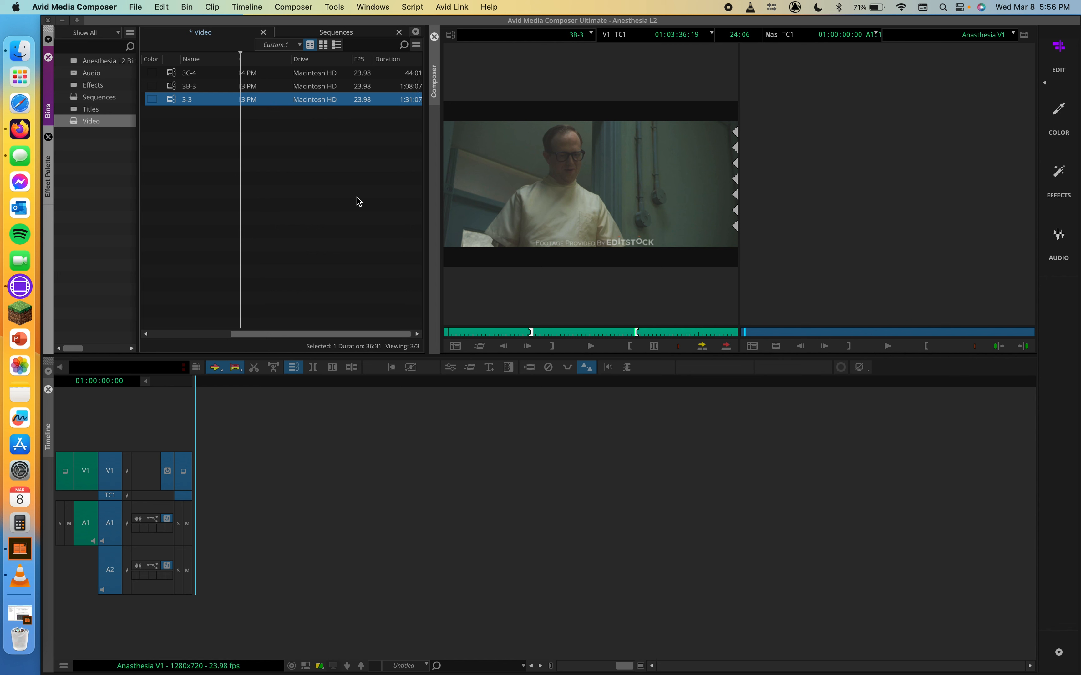
scroll(357, 202, "right", 1)
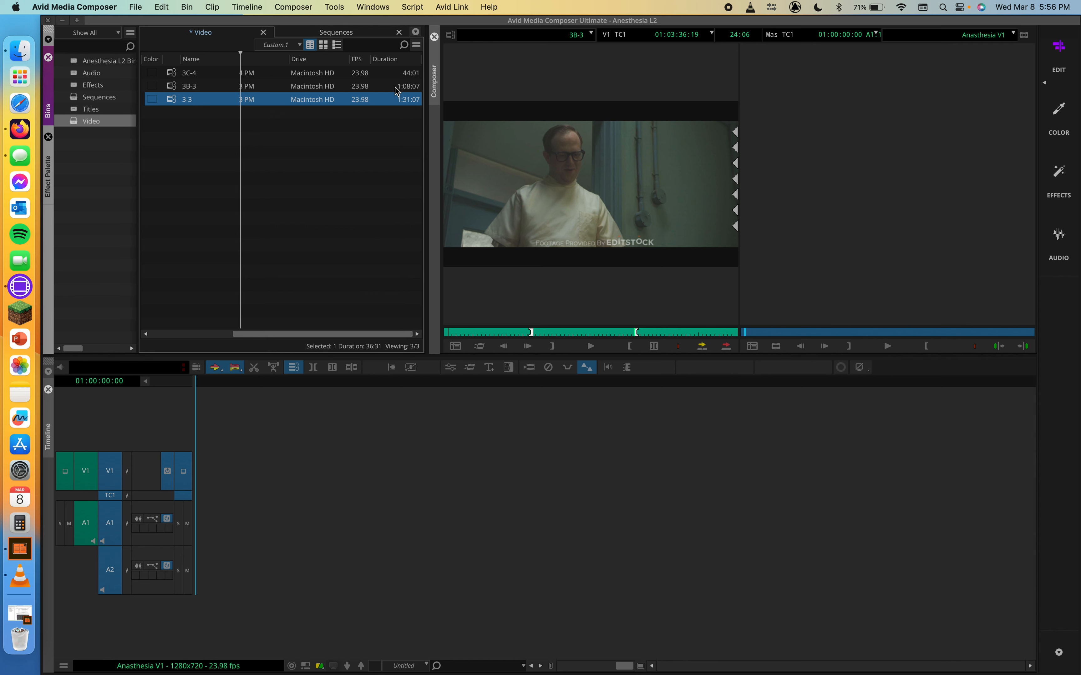
scroll(395, 89, "left", 5)
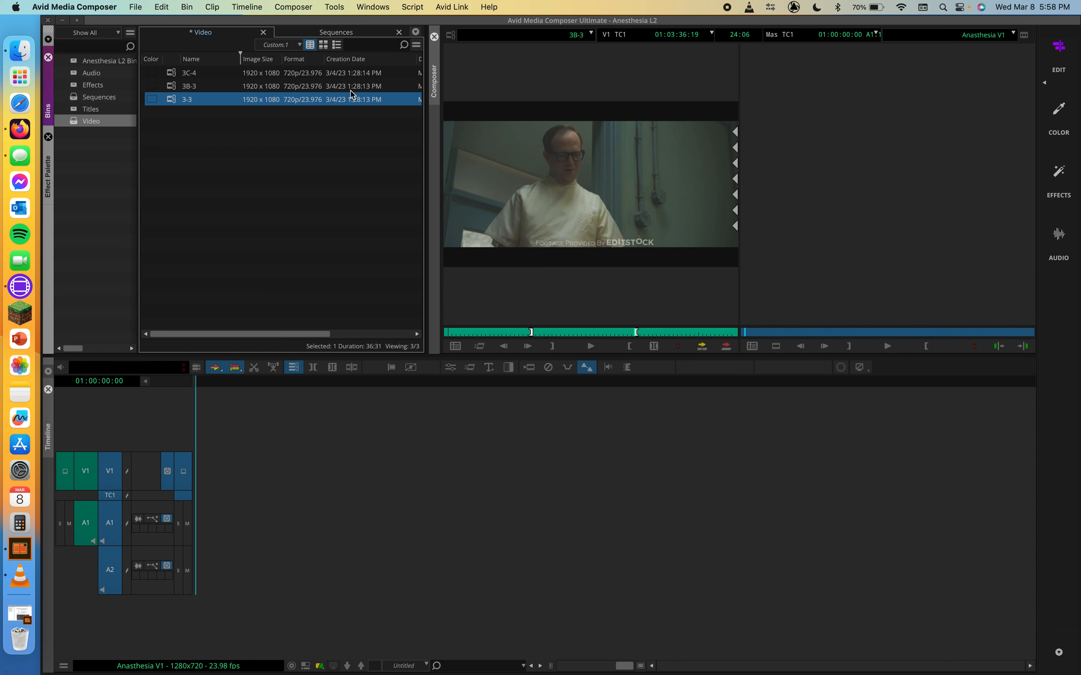
scroll(350, 91, "right", 5)
scroll(350, 90, "left", 5)
scroll(351, 90, "right", 5)
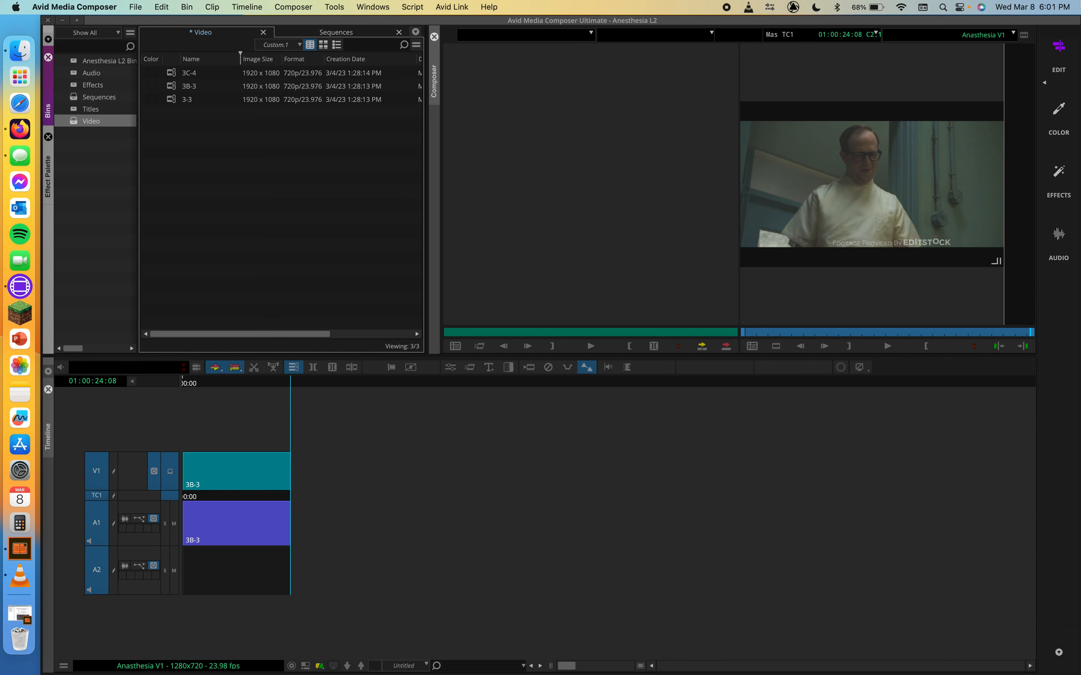
left_click(490, 6)
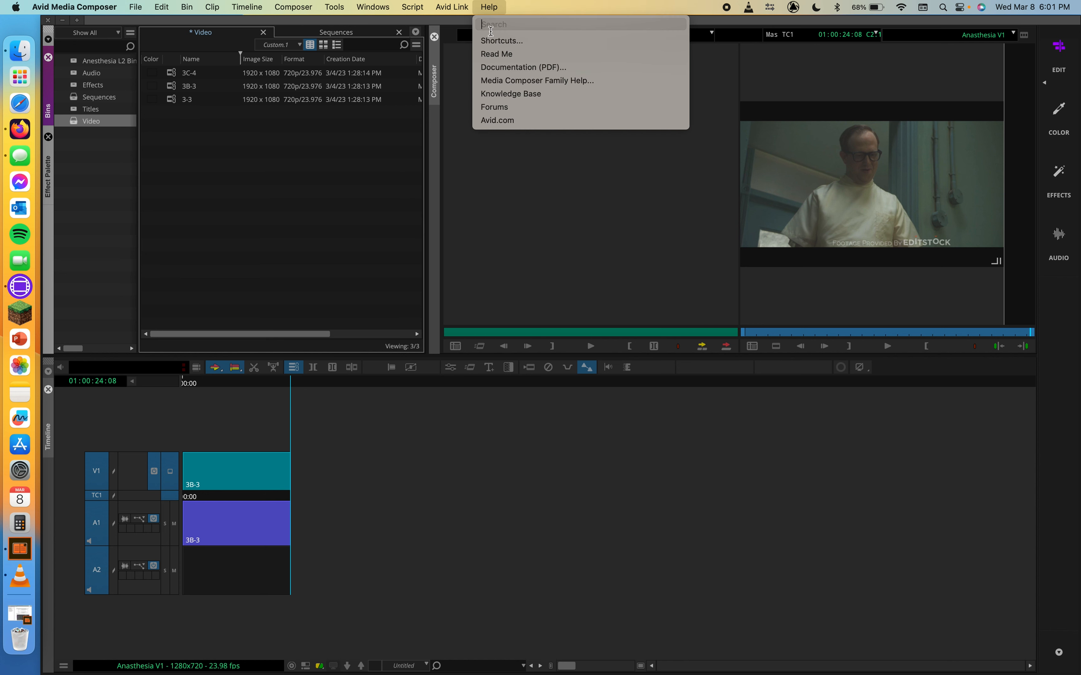
key("Escape")
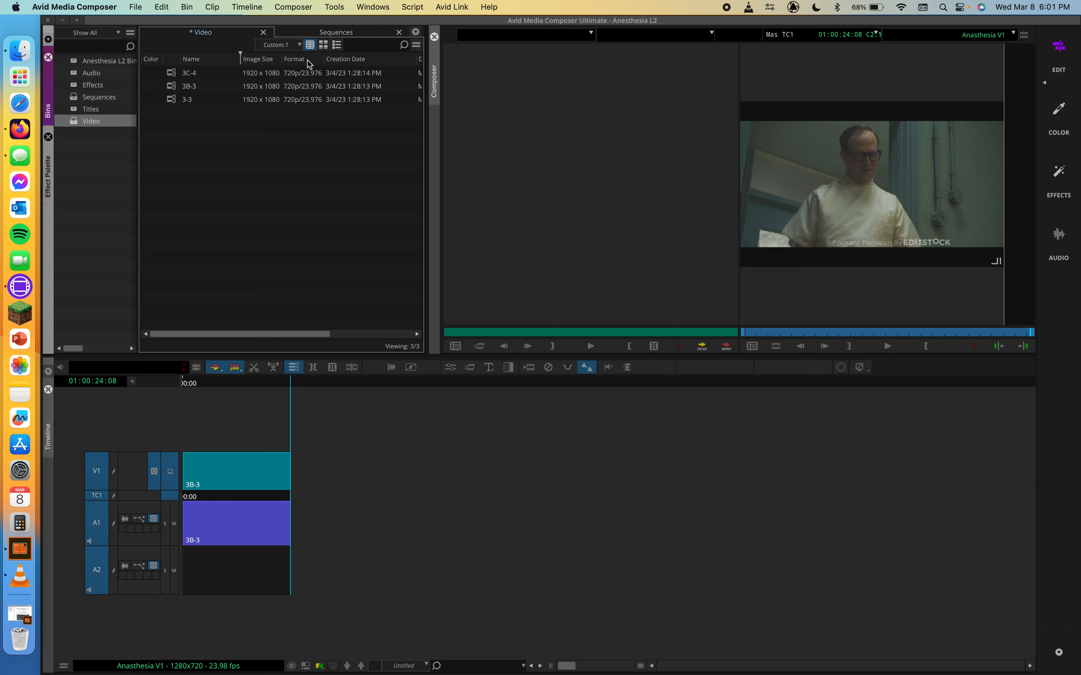
Move the Format column directly after Name and make the Image Size column slightly wider.
left_click_drag(316, 64, 359, 65)
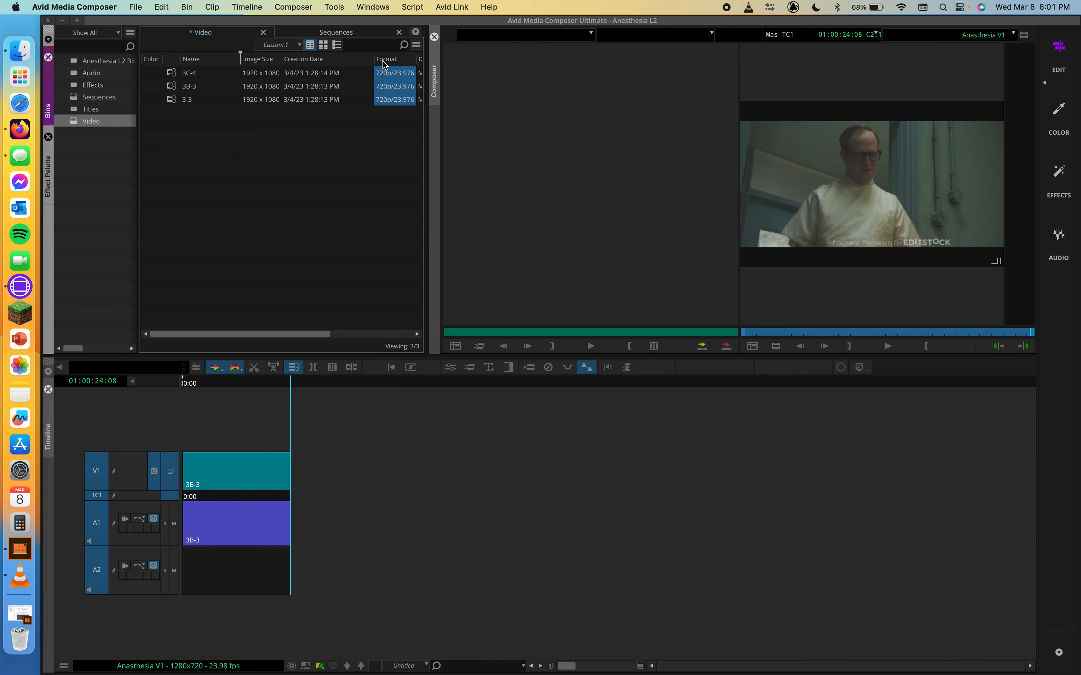
left_click_drag(395, 62, 252, 63)
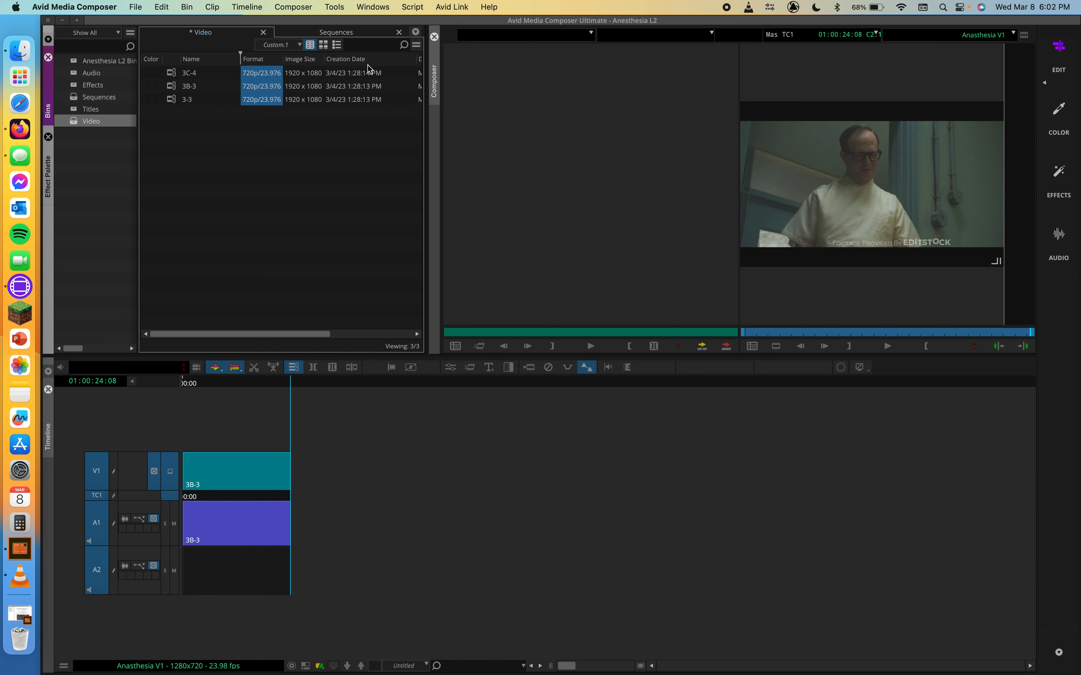
left_click_drag(323, 58, 311, 57)
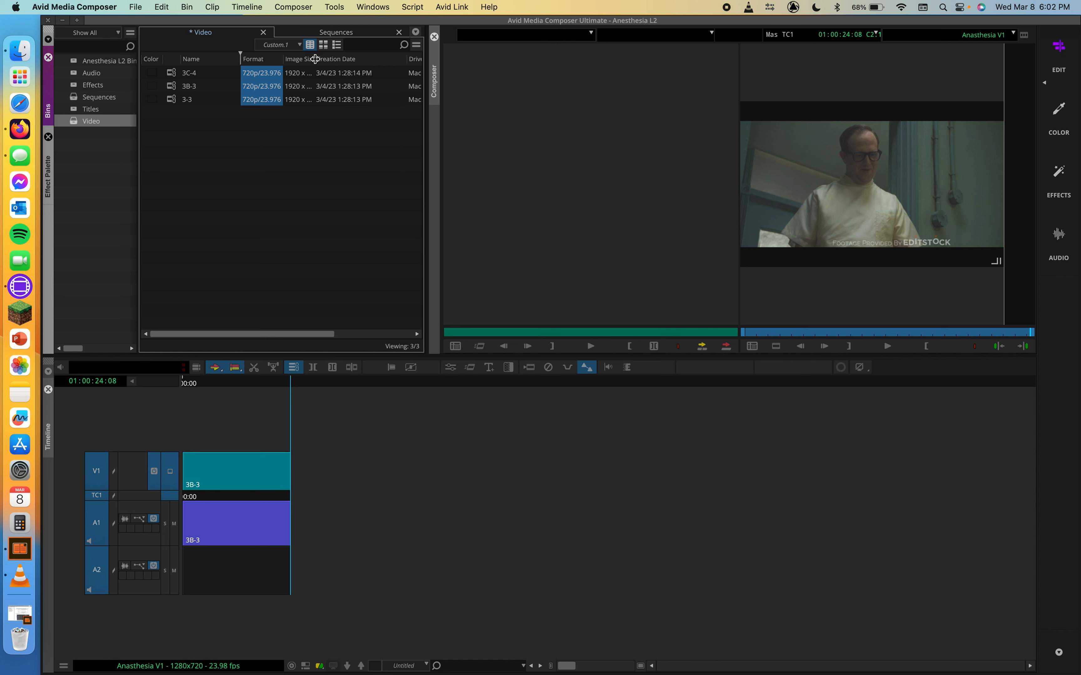
mouse_move(315, 58)
left_mouse_down()
mouse_move(339, 58)
mouse_move(326, 56)
left_mouse_up()
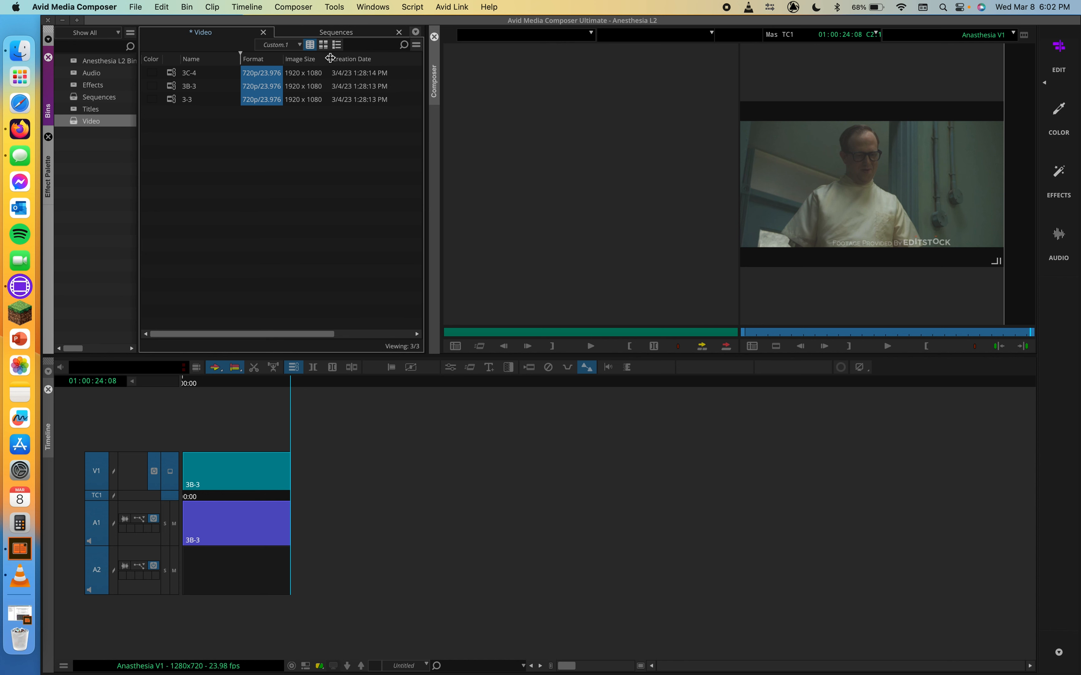
scroll(379, 102, "right", 5)
scroll(380, 102, "left", 5)
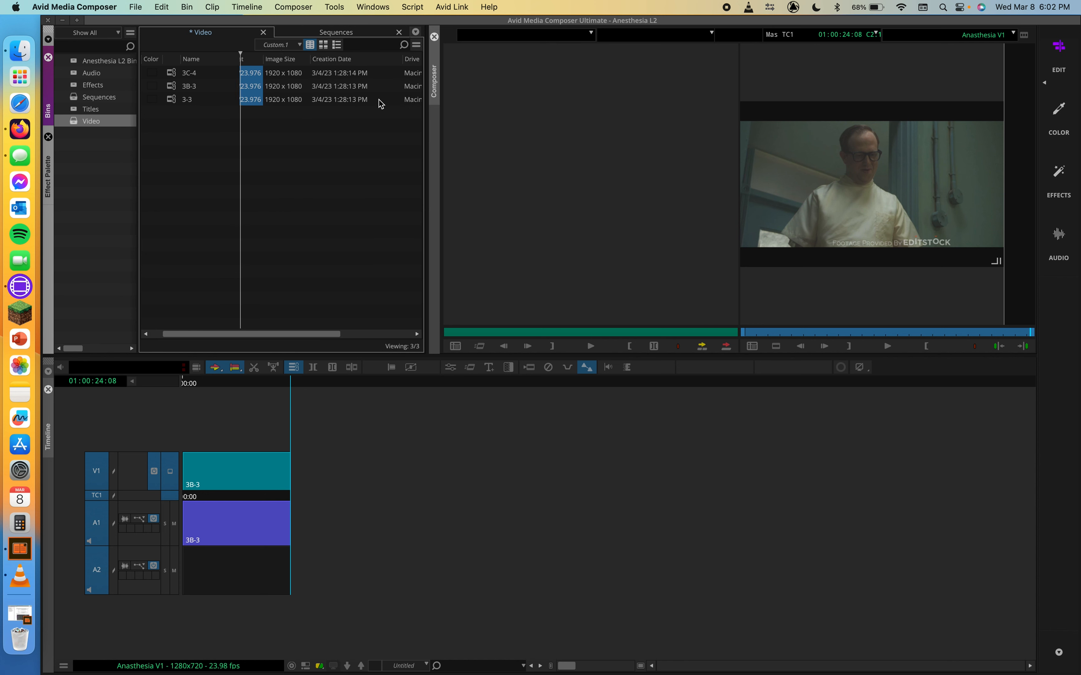
Append a long string of filler characters to clip 3C-4's name and narrow the Name column.
left_click(213, 73)
left_click(212, 73)
type("LH;LKJ;LKJ;LKJ;LKJ;LKJ")
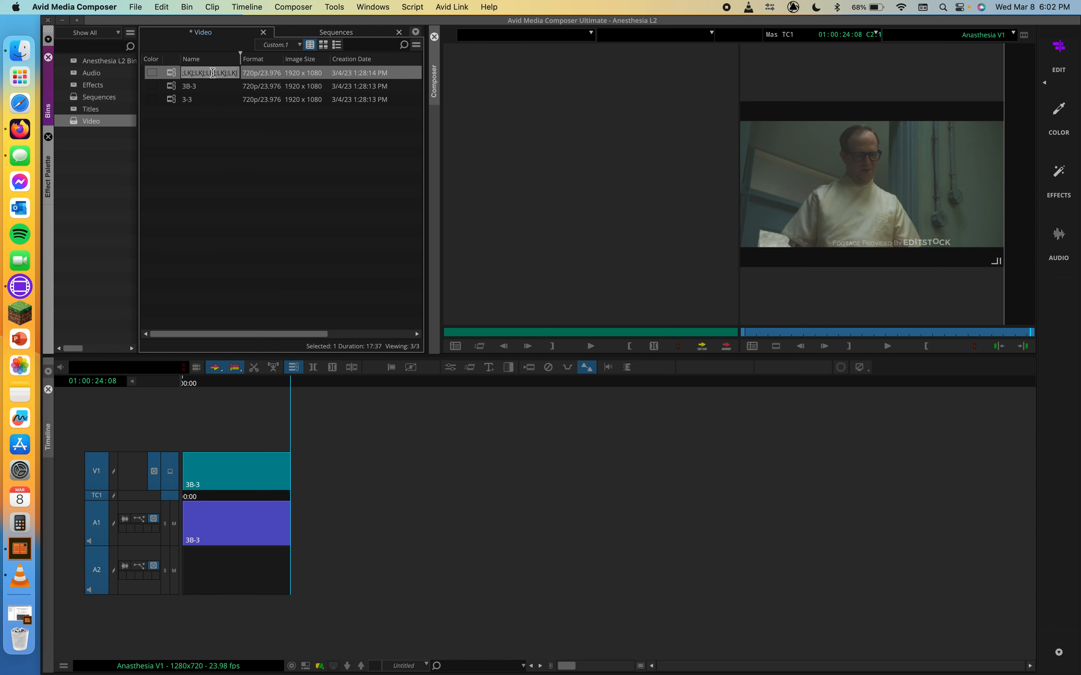
left_click(250, 152)
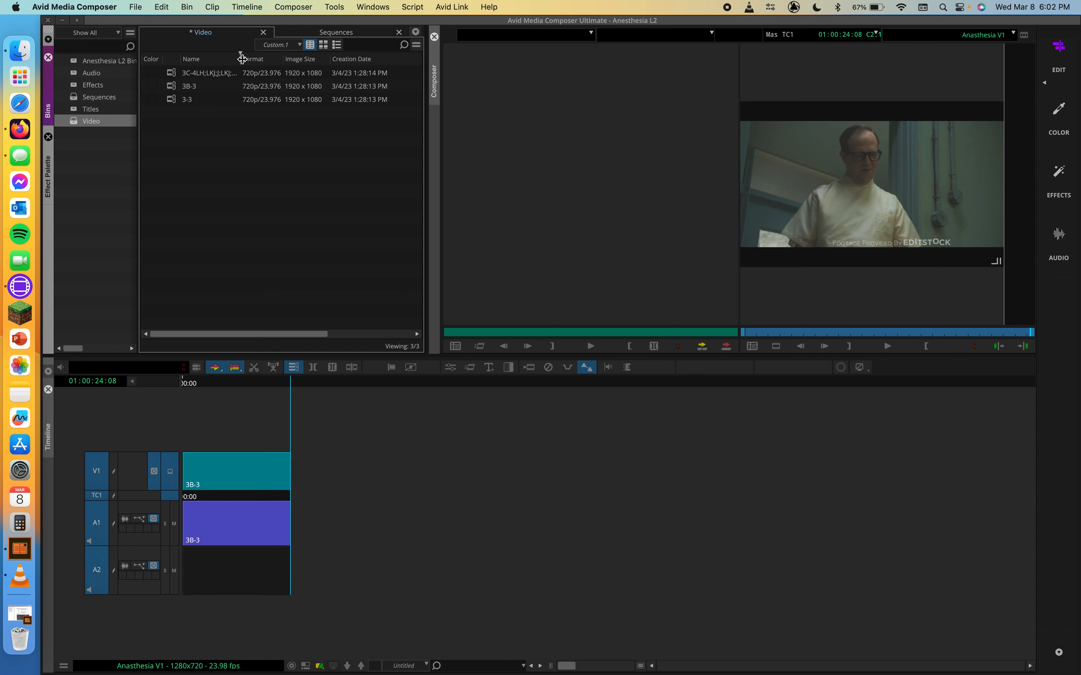
left_click_drag(242, 60, 215, 57)
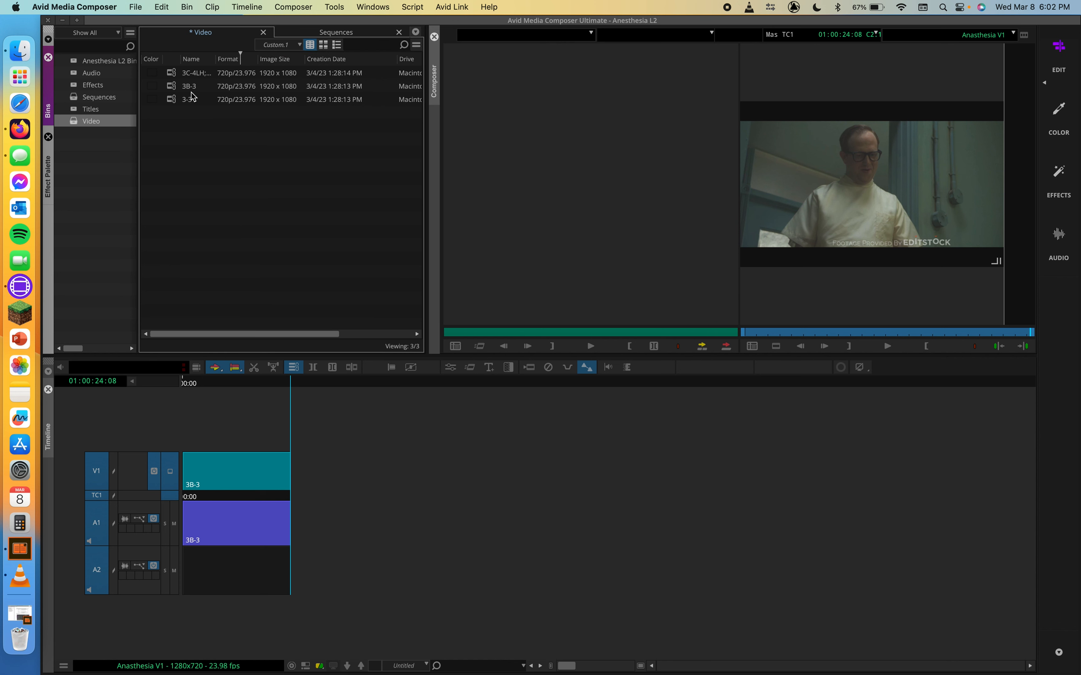
Remove the filler characters from the first clip's name so that it reads 3C-4.
left_click(195, 74)
left_click(195, 74)
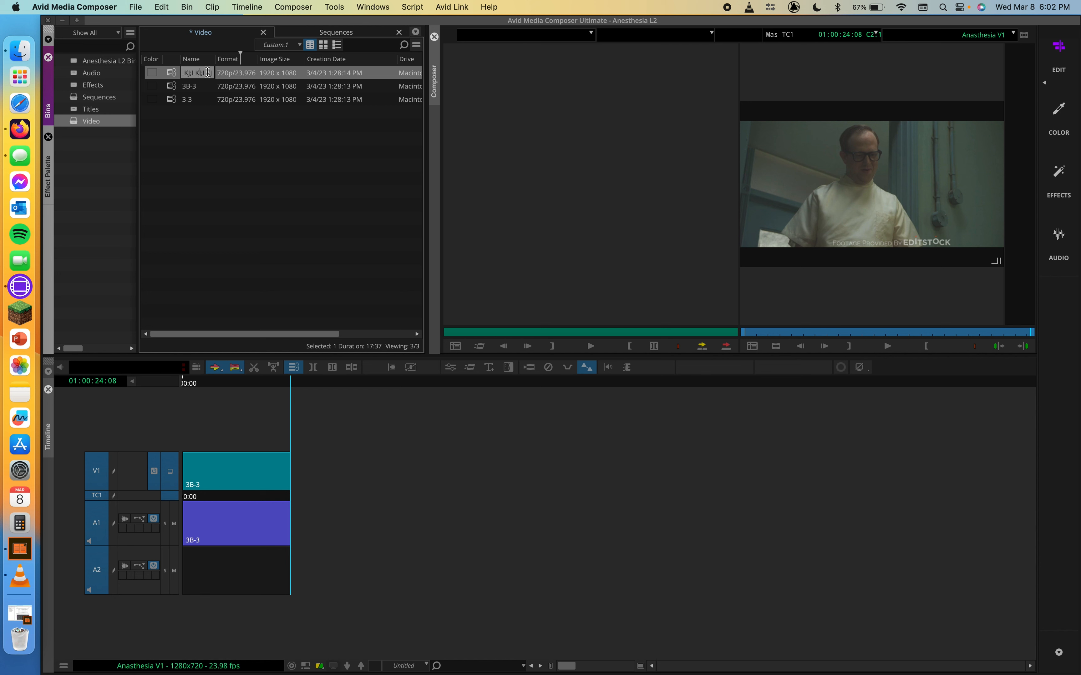
double_click(208, 72)
key("BackSpace")
key("BackSpace")
key("BackSpace")
key("BackSpace")
key("BackSpace")
key("BackSpace")
key("BackSpace")
key("BackSpace")
key("BackSpace")
key("BackSpace")
key("BackSpace")
key("BackSpace")
key("BackSpace")
key("BackSpace")
key("BackSpace")
key("BackSpace")
key("BackSpace")
key("BackSpace")
key("BackSpace")
key("BackSpace")
key("BackSpace")
key("BackSpace")
key("BackSpace")
key("BackSpace")
left_click(248, 141)
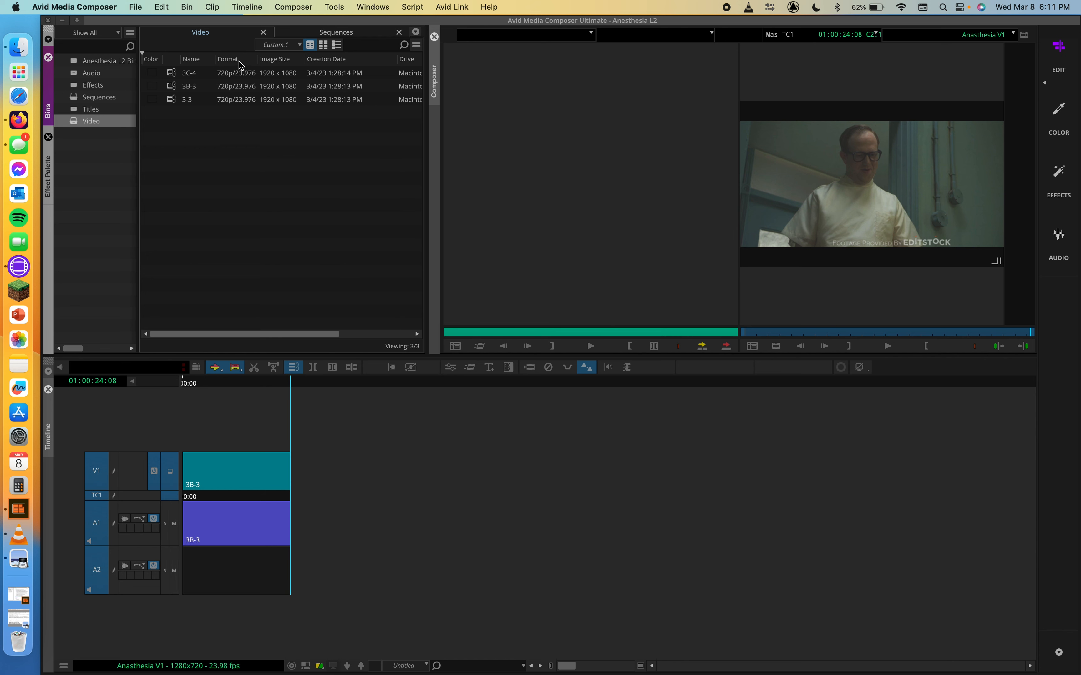
Add a custom column named Shot Type after Format and enter MS for clips 3C-4 and 3B-3.
right_click(239, 61)
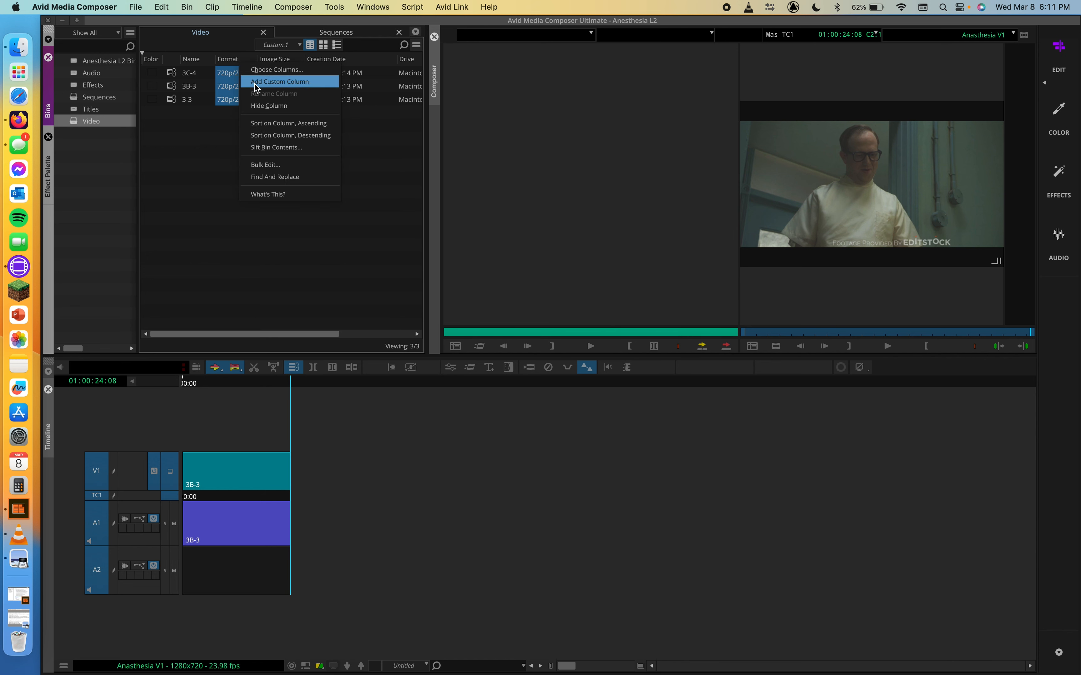
left_click(290, 83)
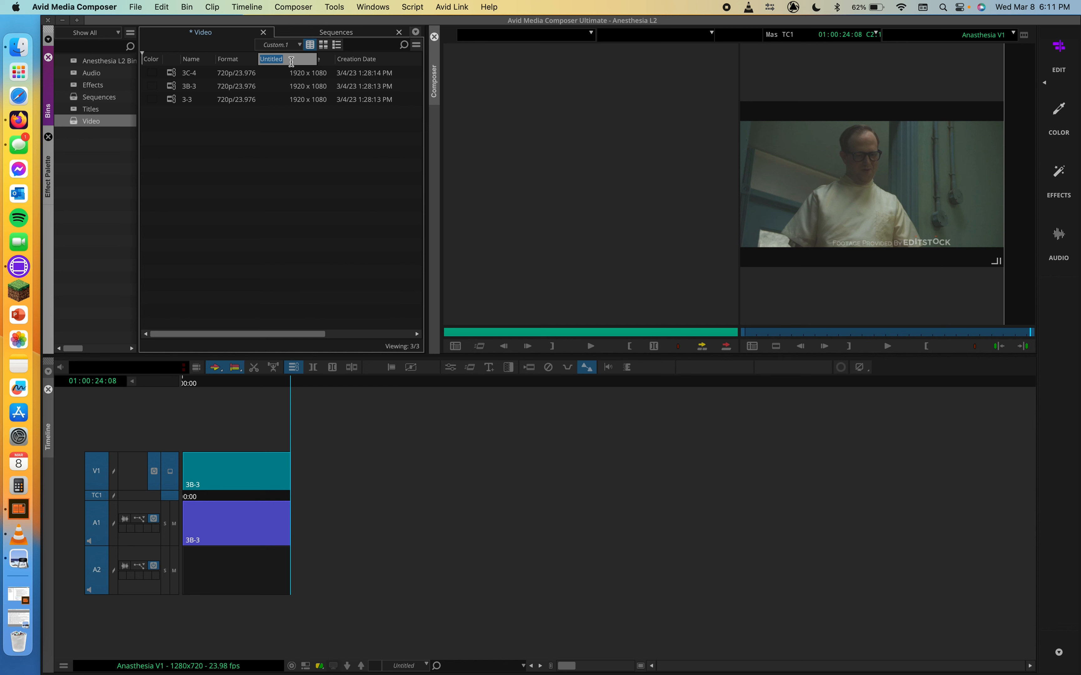
type("s")
key("BackSpace")
key("BackSpace")
key("Return")
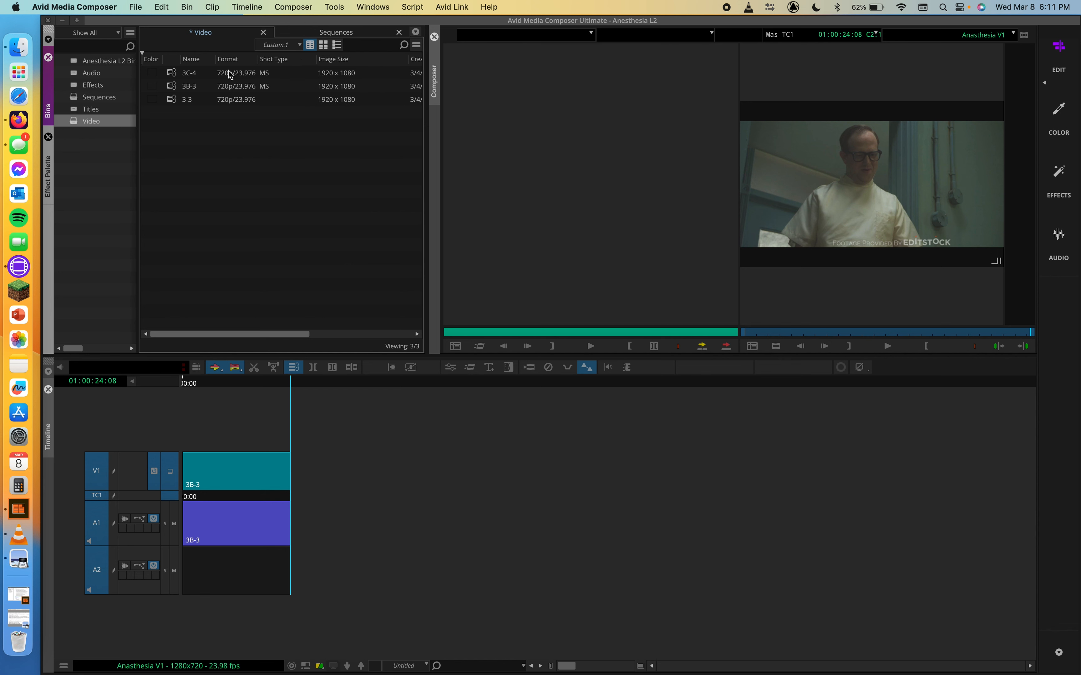
Set the Shot Type of clip 3-3 to WS.
left_click(280, 73)
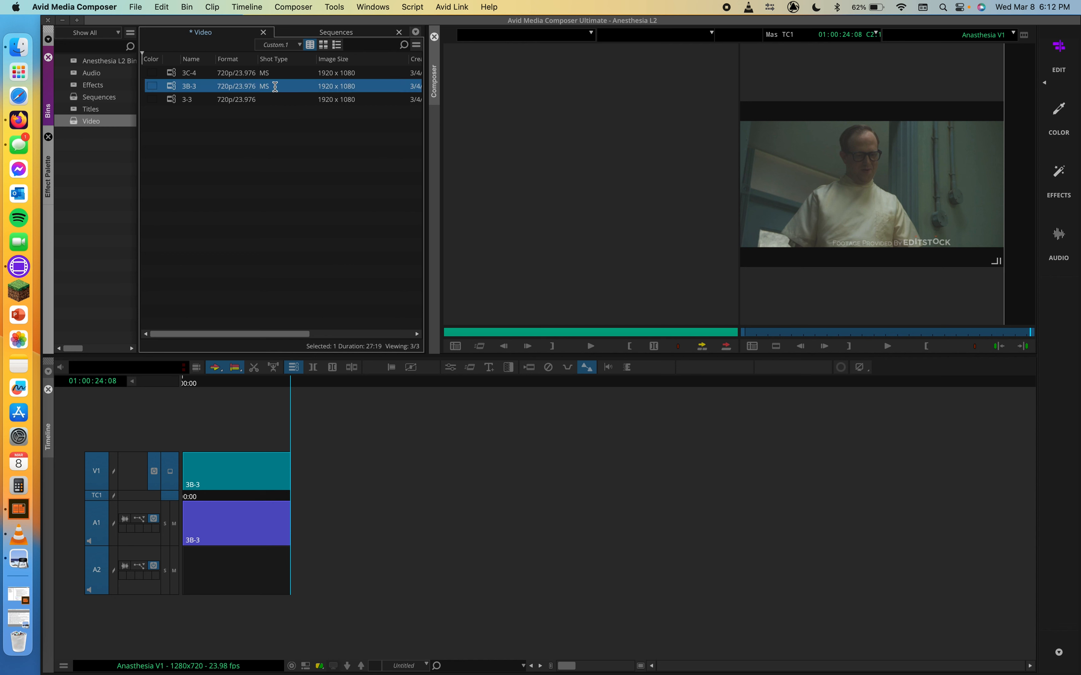
left_click(275, 99)
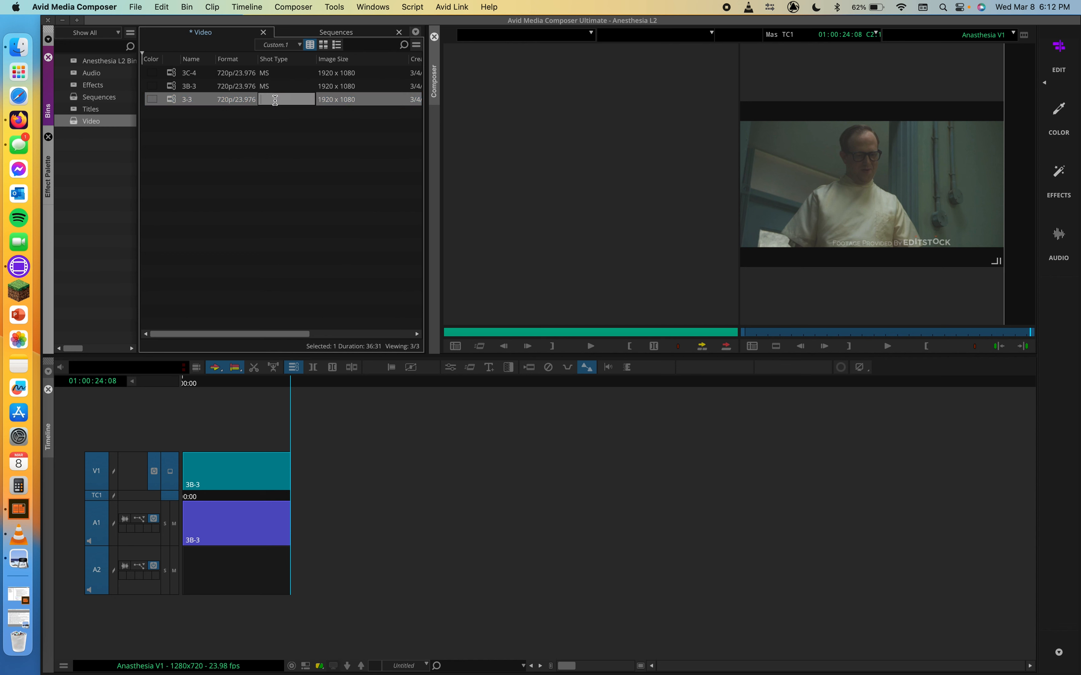
type("WS")
key("Return")
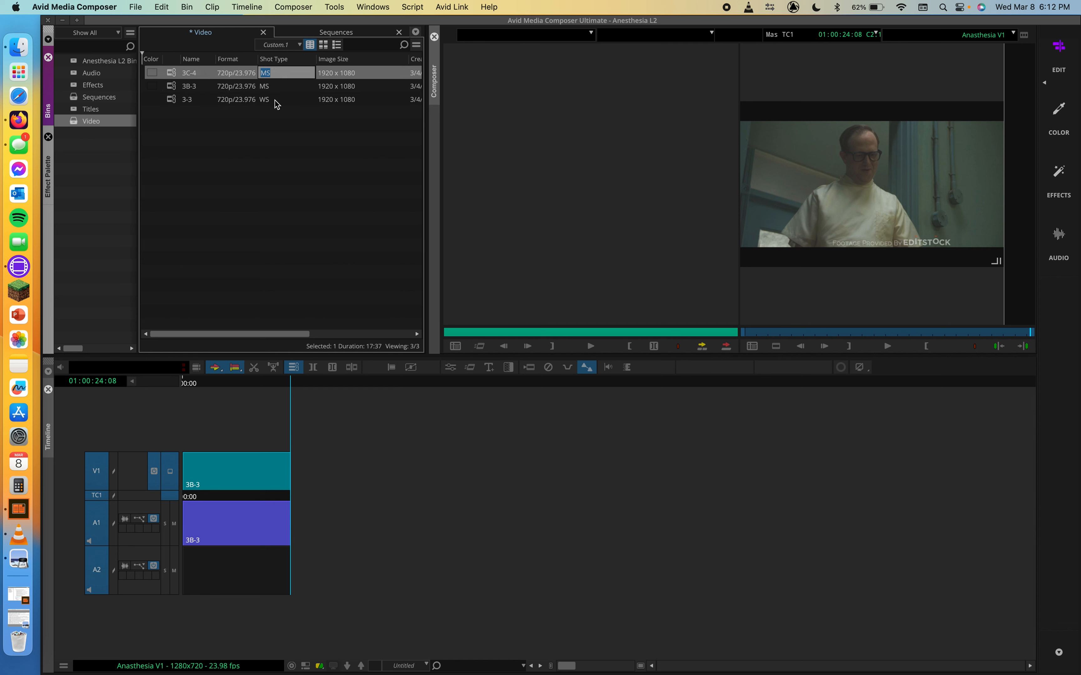
left_click(304, 162)
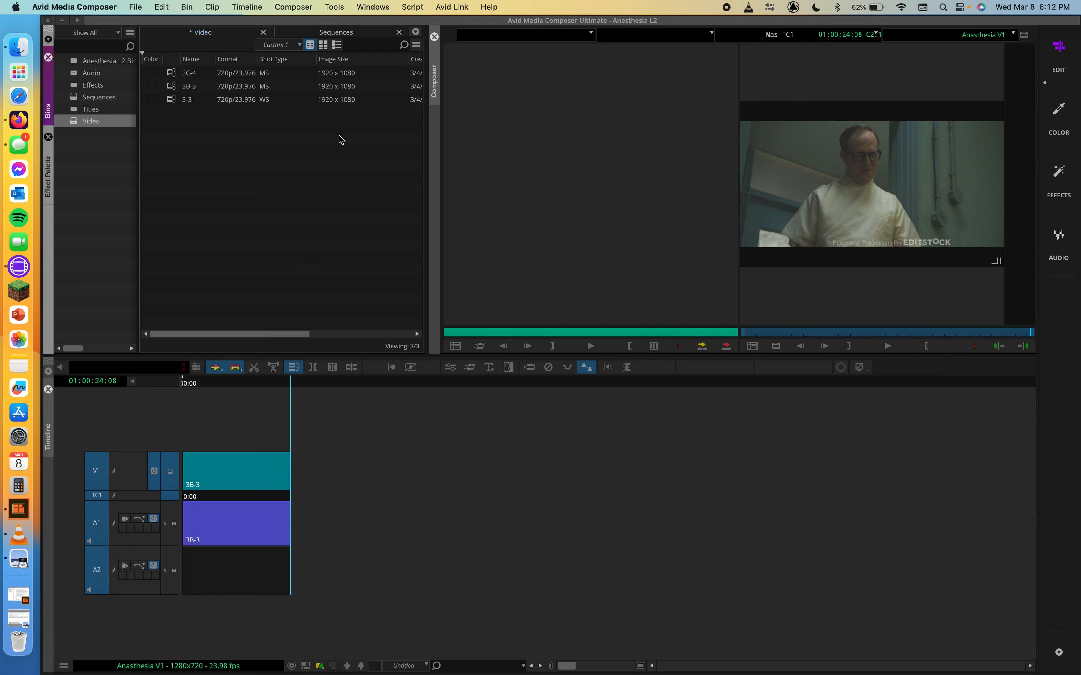
left_click(278, 71)
key("Return")
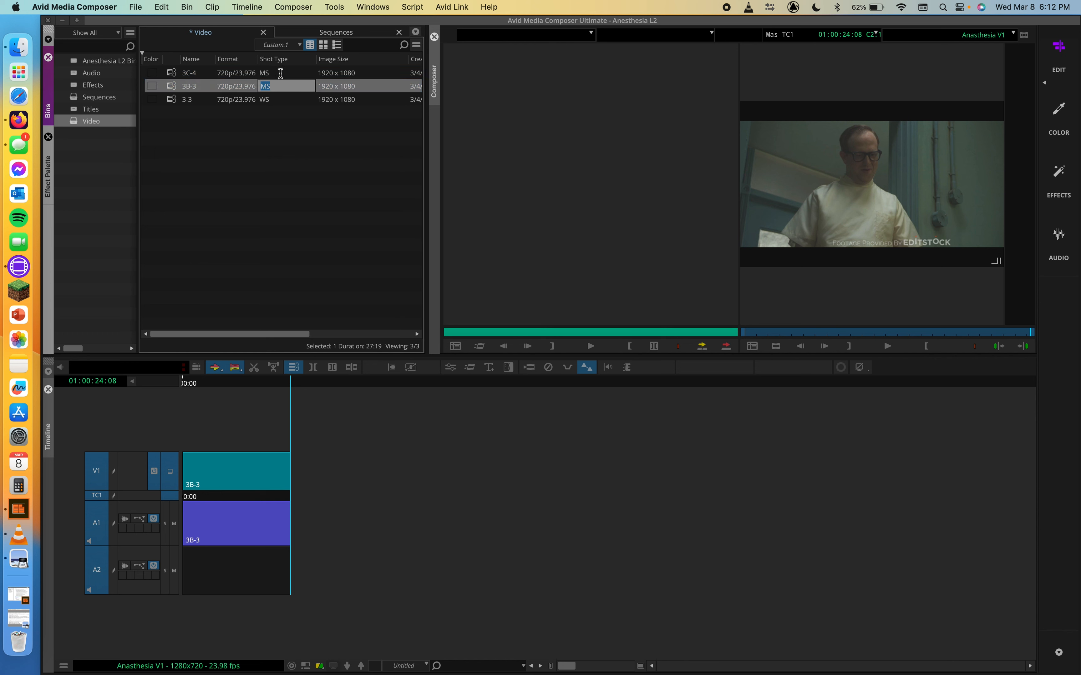
left_click(292, 151)
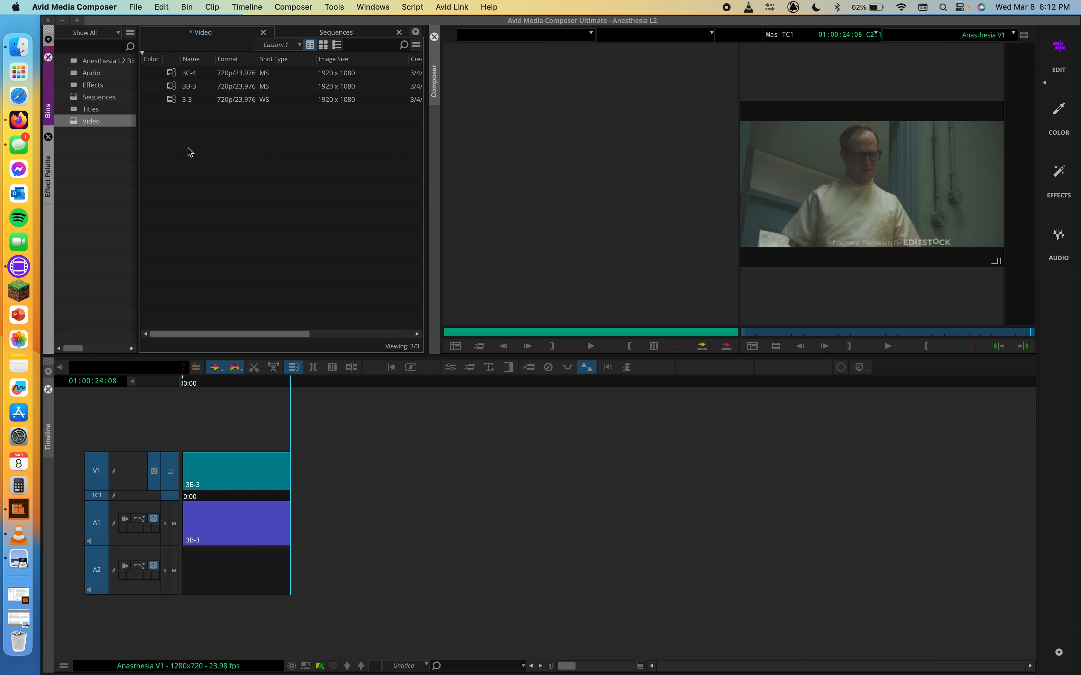
Move the Shot Type column so it sits directly after the Name column, before Format.
mouse_move(275, 59)
left_mouse_down()
mouse_move(201, 64)
mouse_move(270, 63)
left_mouse_up()
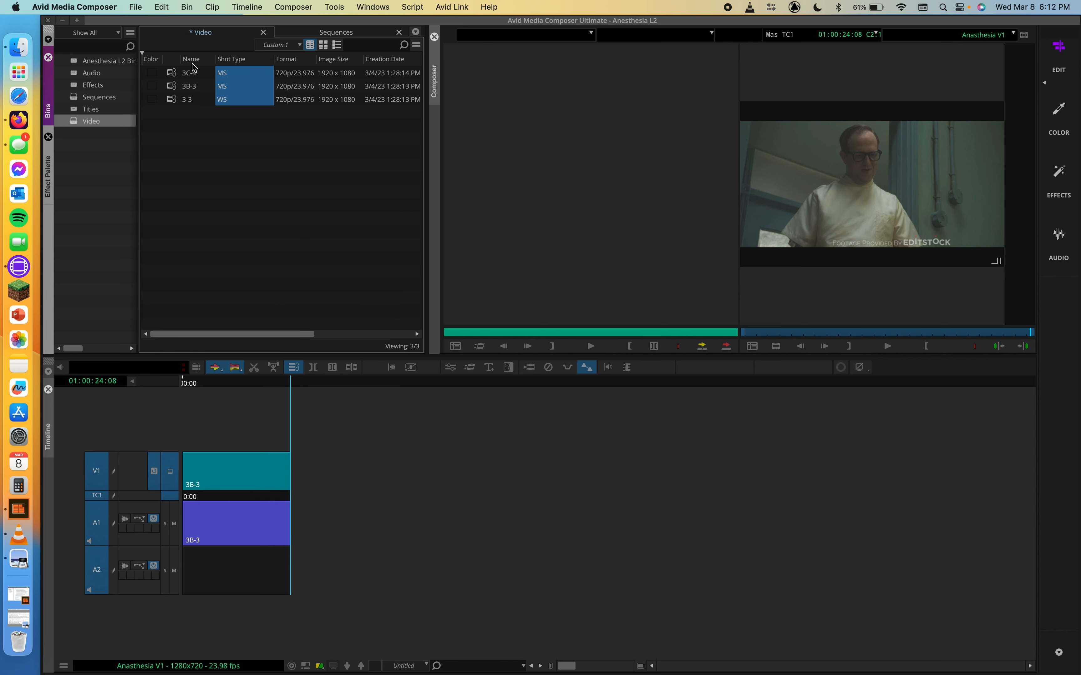
left_click(243, 154)
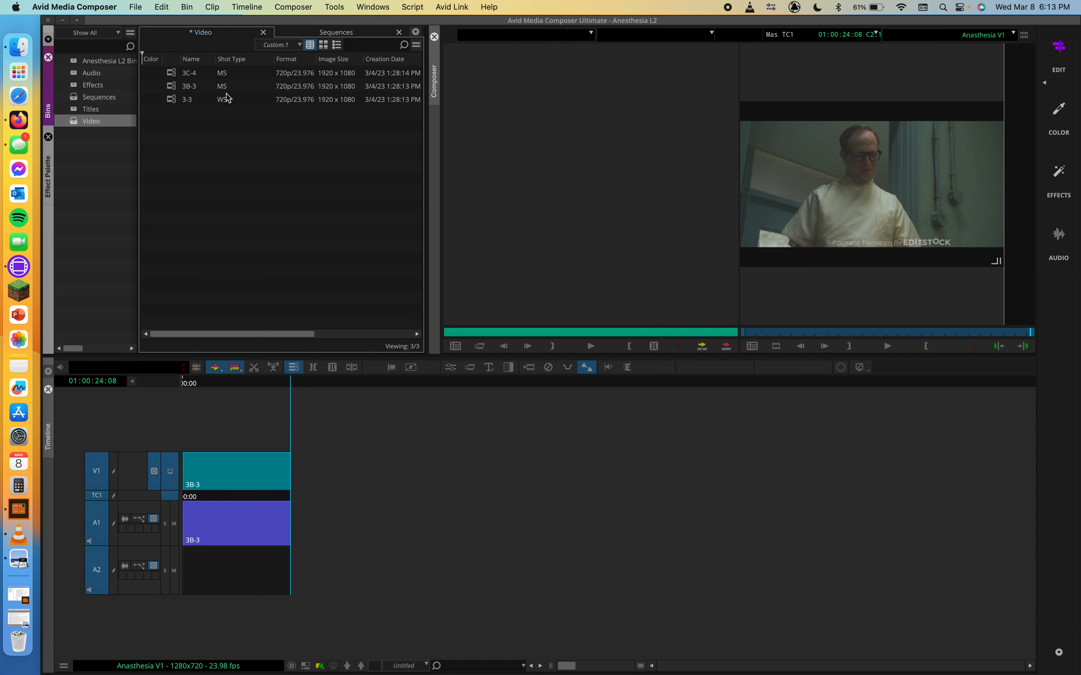
Add a custom column named Comments after Format and widen it.
right_click(296, 60)
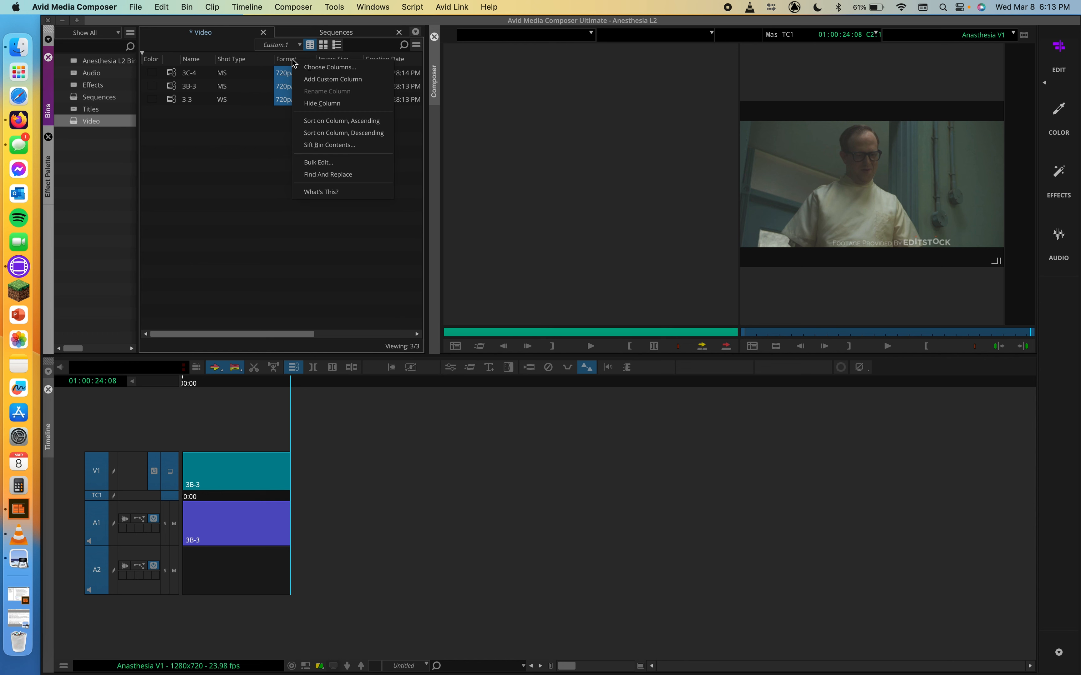
left_click(311, 79)
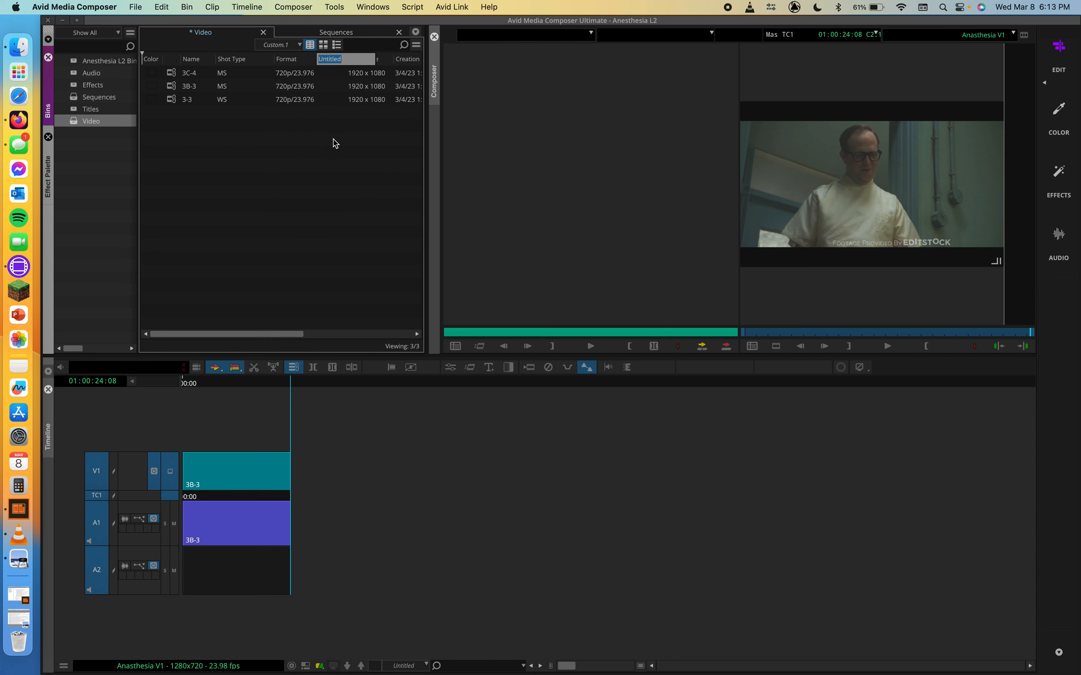
type("Comment")
key("Return")
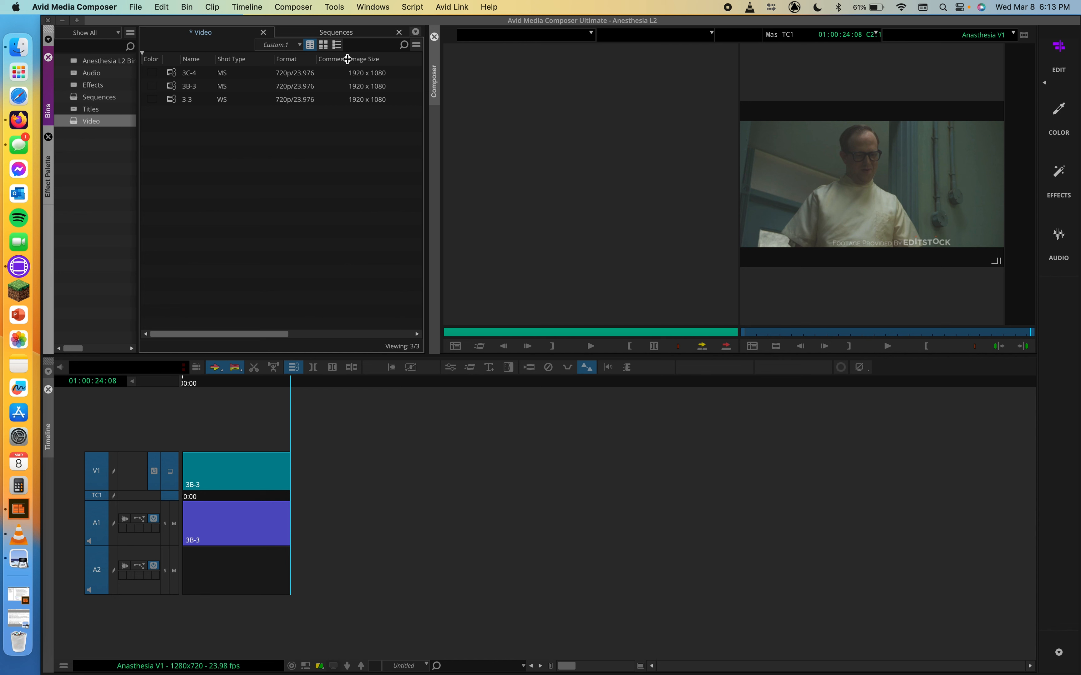
left_click_drag(347, 59, 406, 59)
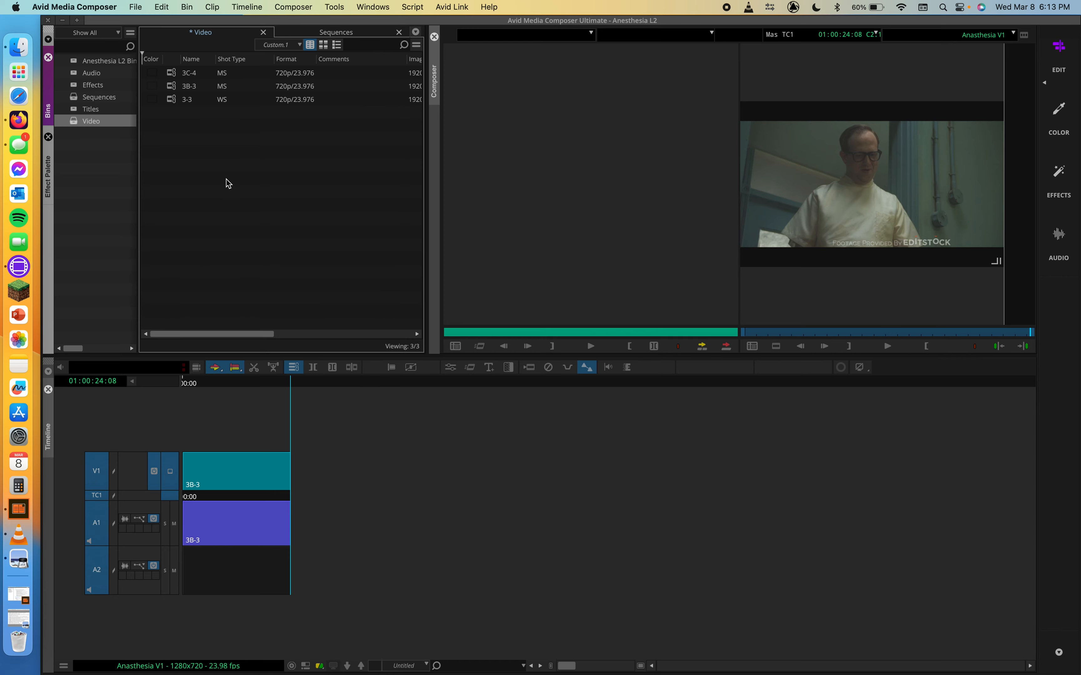
Switch to Preview, examine the screenshot listing suggested custom columns and their uses, and close it.
left_click(14, 571)
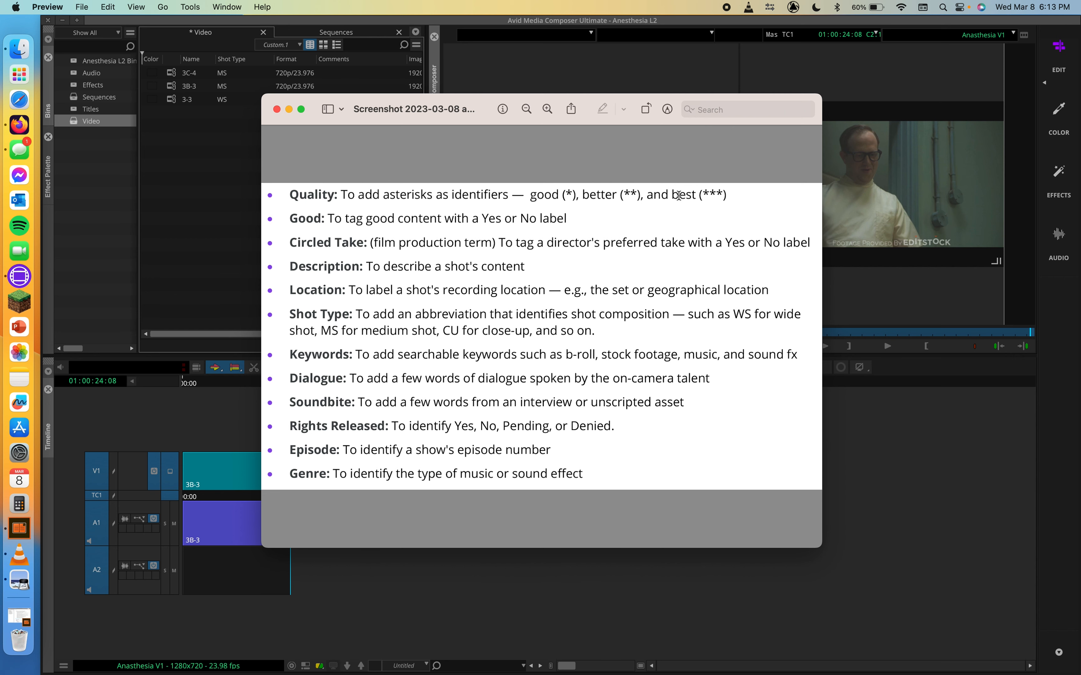
mouse_move(477, 99)
left_mouse_down()
mouse_move(554, 135)
mouse_move(484, 119)
left_mouse_up()
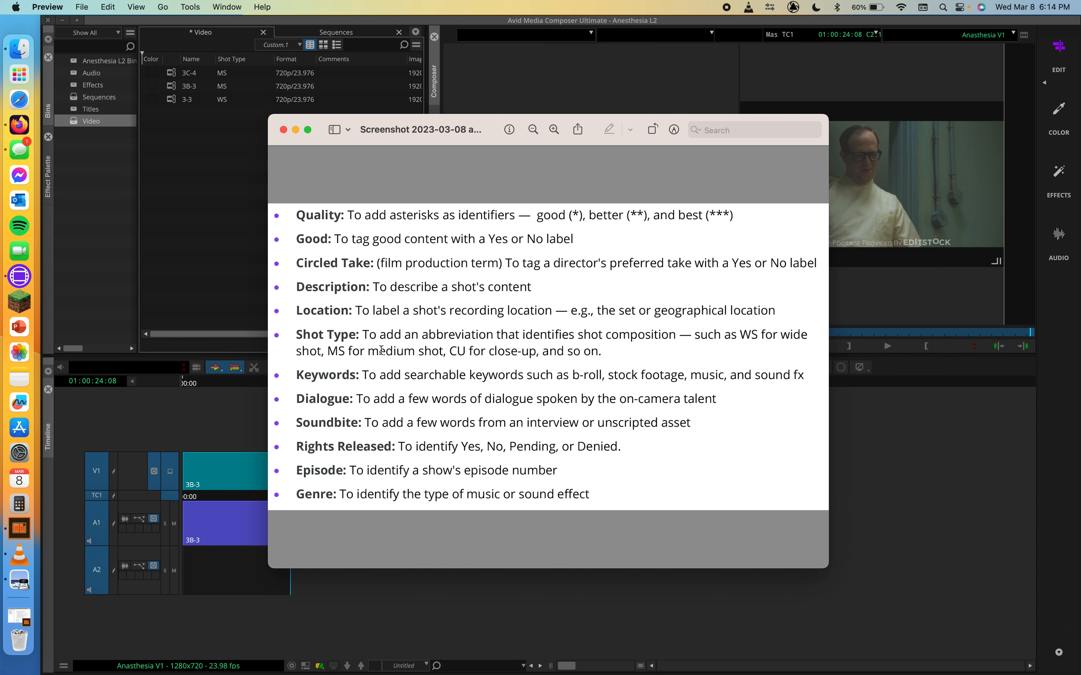
left_click(284, 130)
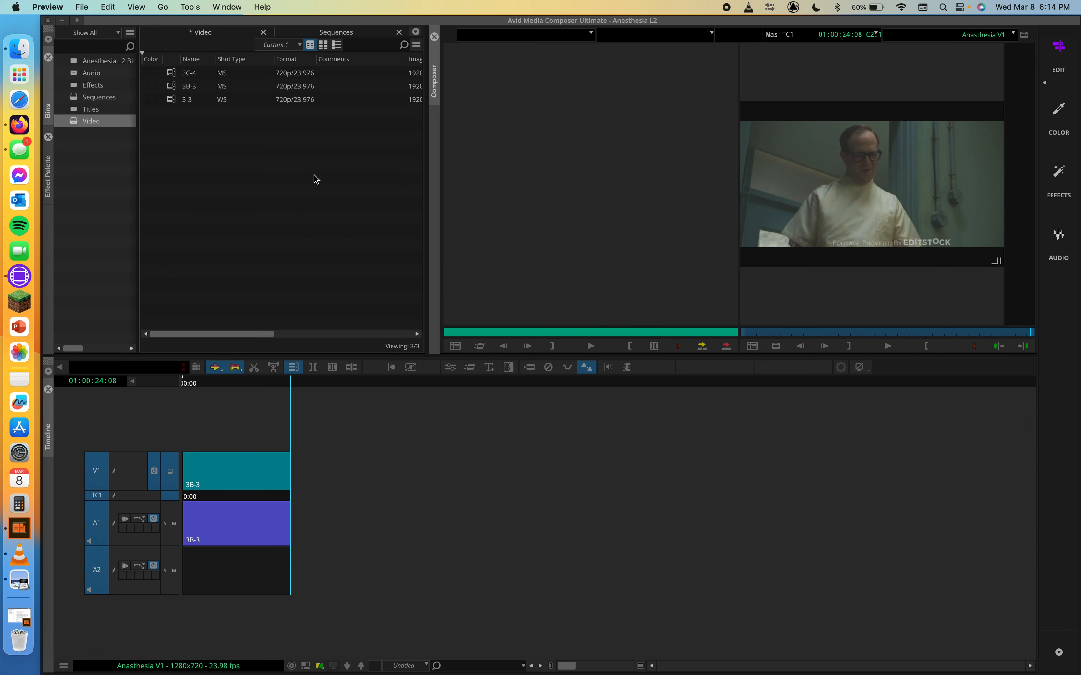
Save the current bin view under a new custom name that includes the editor's name, and check it in the list of views.
left_click(298, 45)
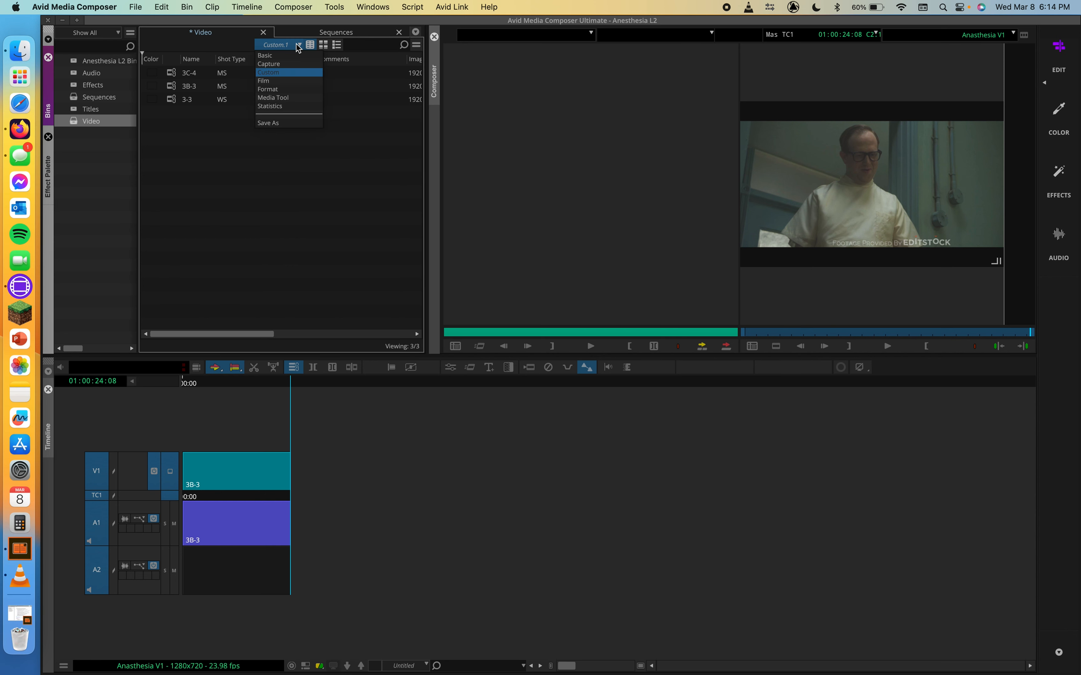
left_click(275, 122)
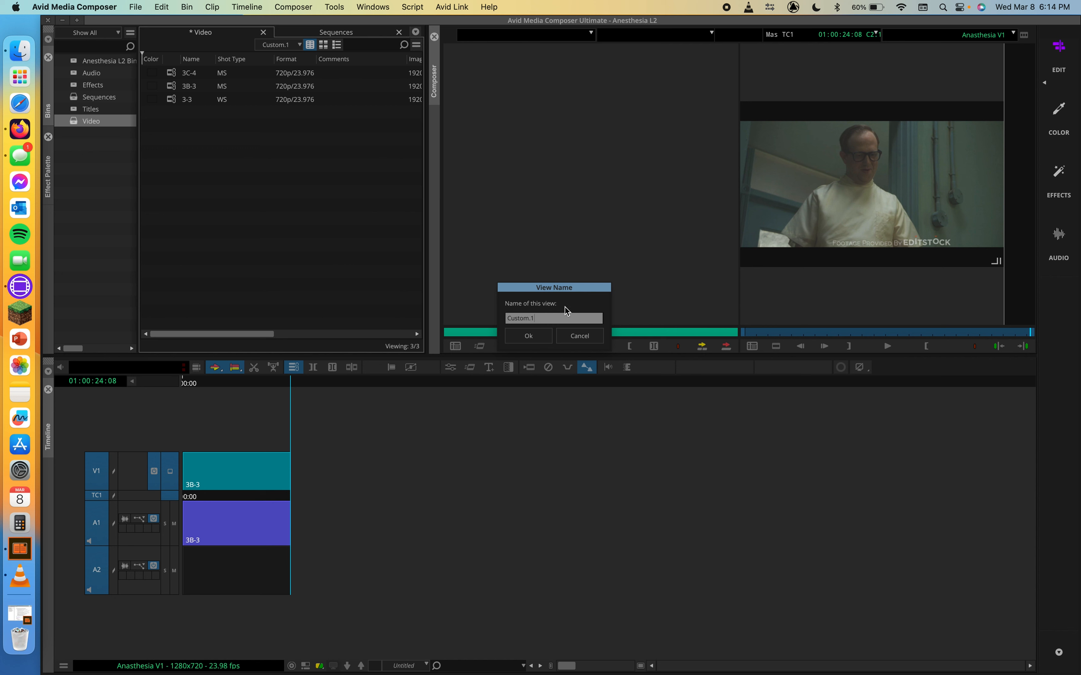
double_click(556, 319)
type("BHarris Bread")
left_click(522, 338)
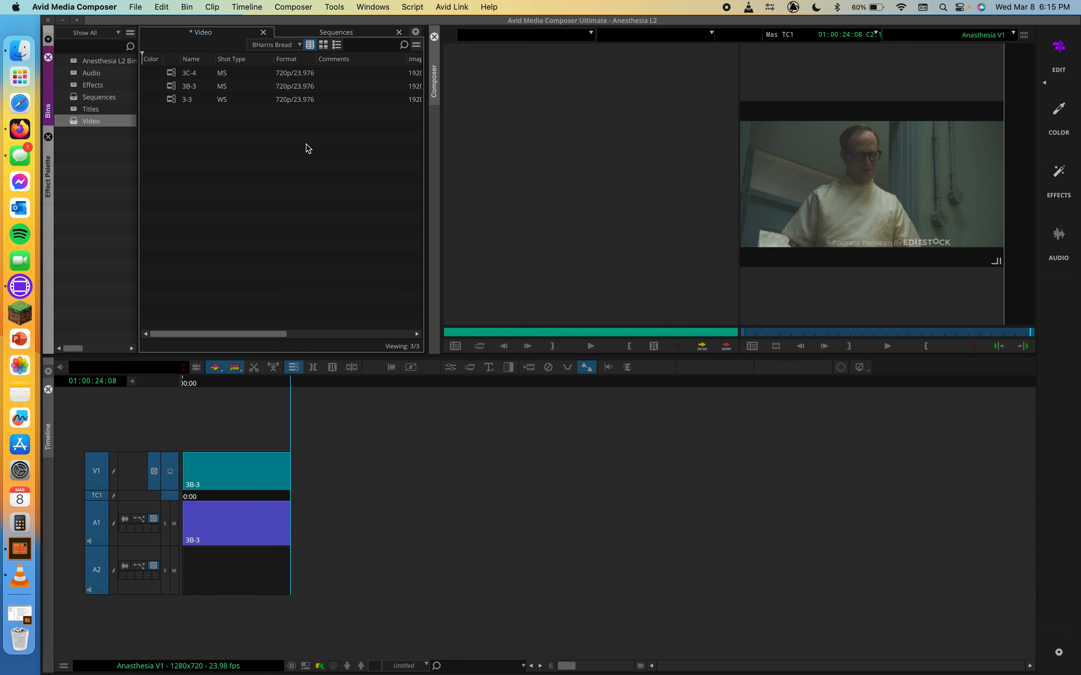
left_click(281, 44)
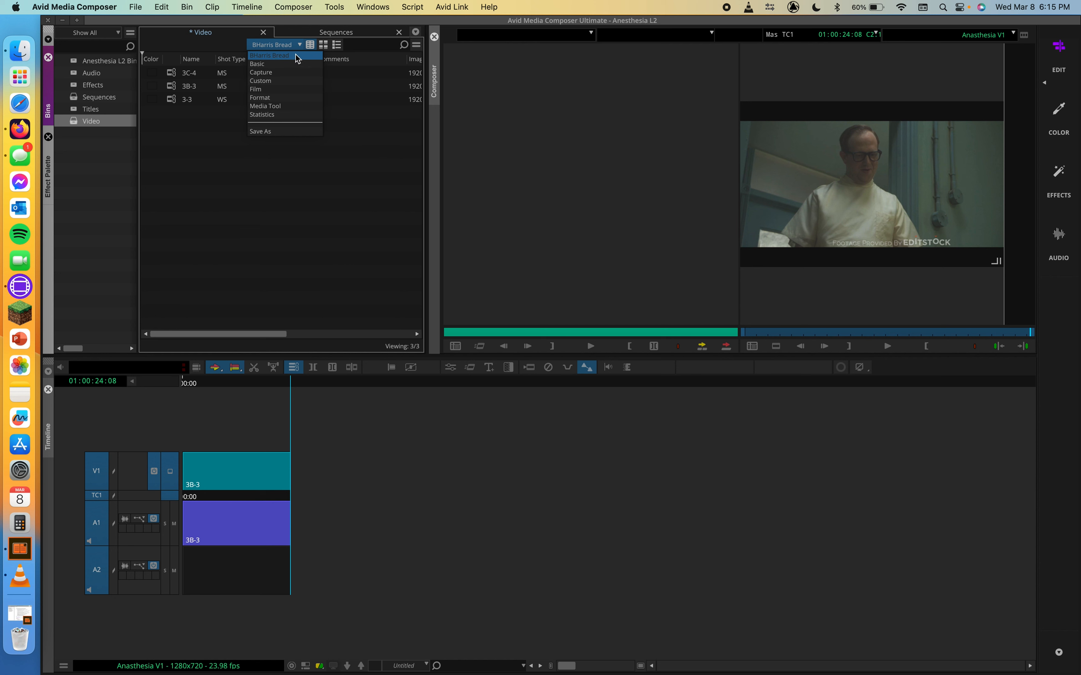
left_click(374, 188)
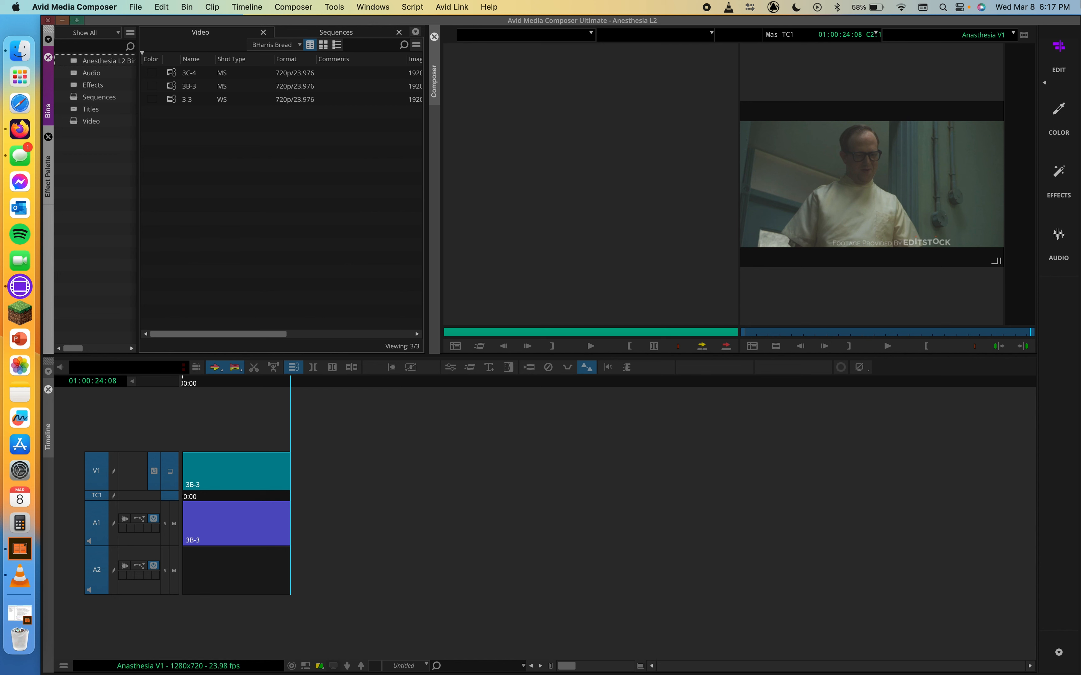
Switch the Video bin to the Film view and move the End column ahead of Start.
left_click(276, 45)
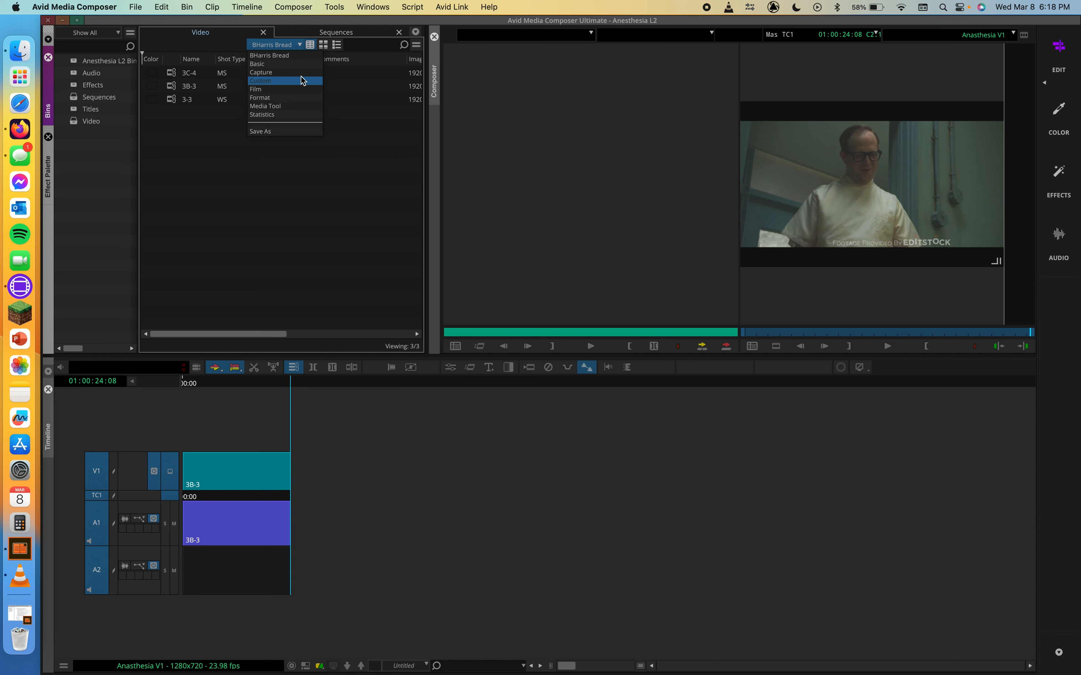
left_click(283, 89)
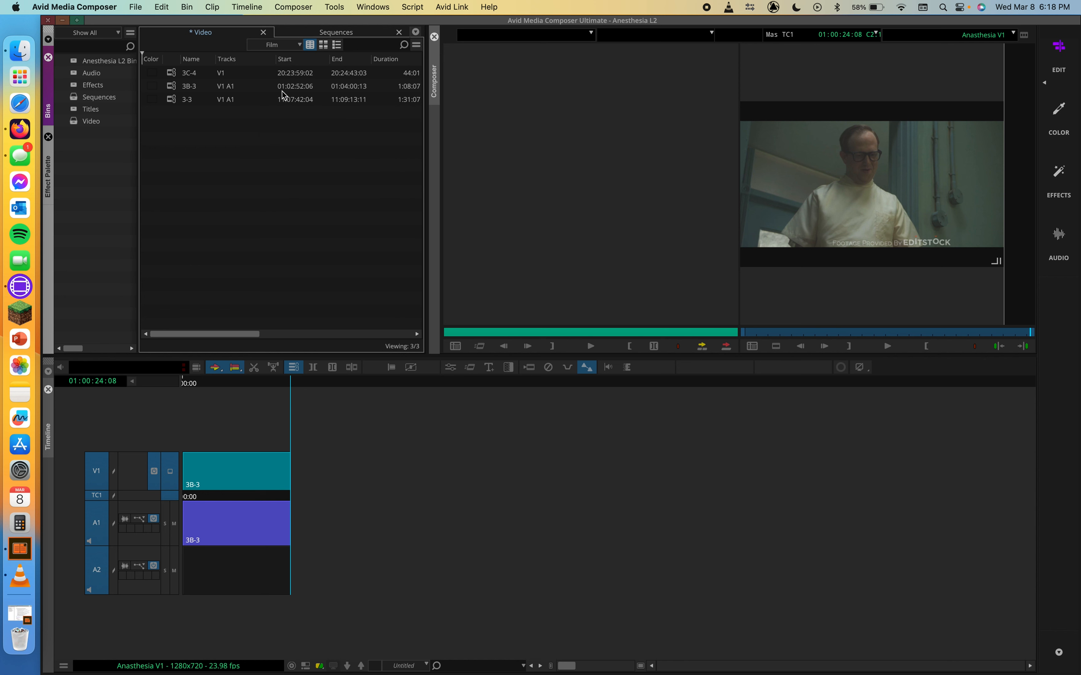
left_click(339, 63)
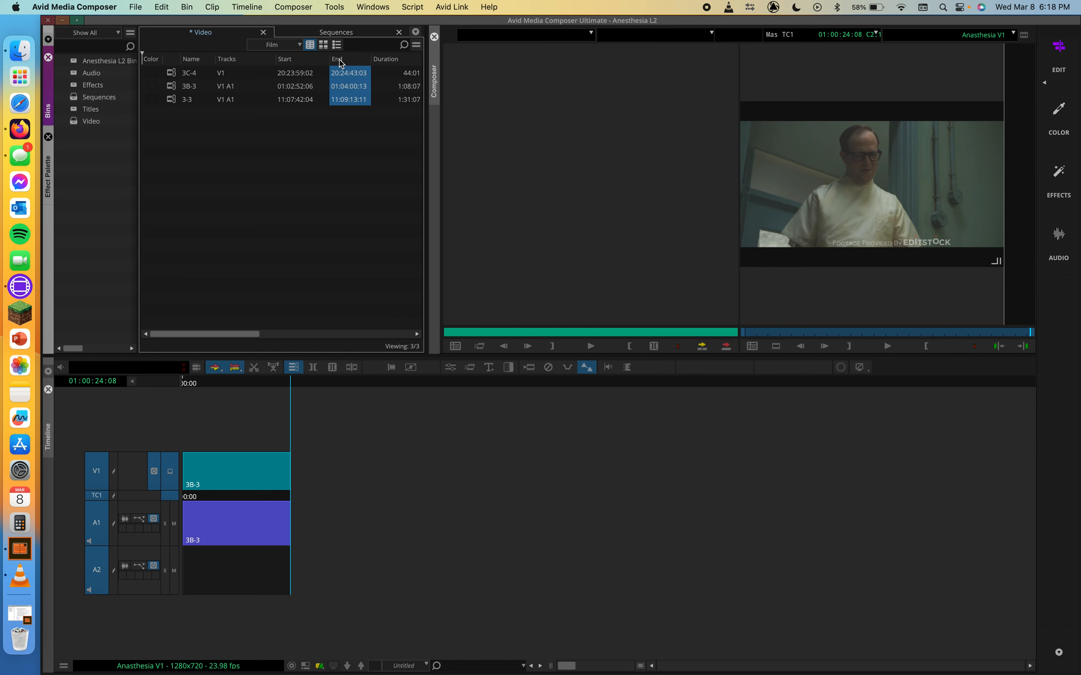
left_click_drag(340, 60, 283, 61)
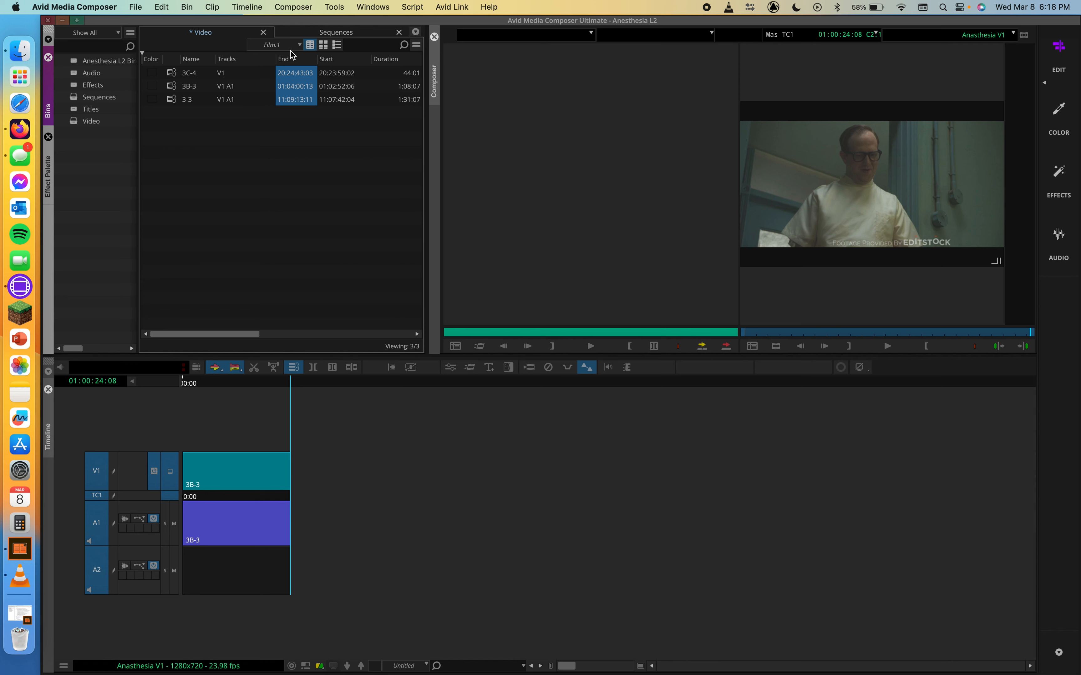
right_click(290, 47)
left_click(310, 195)
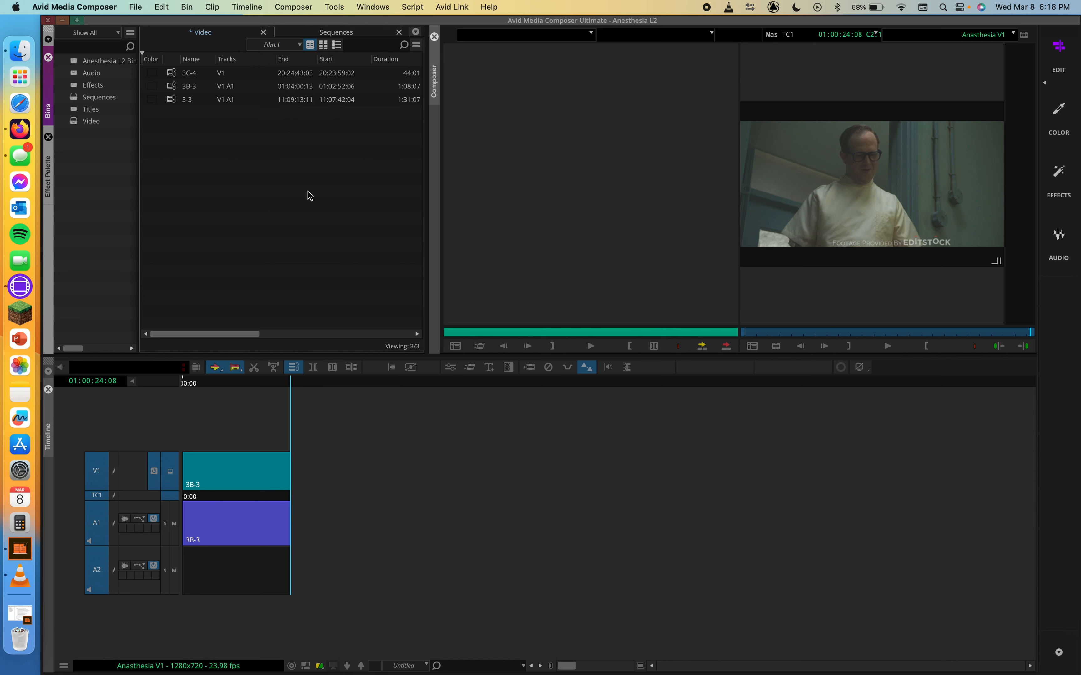
Look at the options for replacing a saved view, and return the Video bin to the saved custom view.
left_click(299, 45)
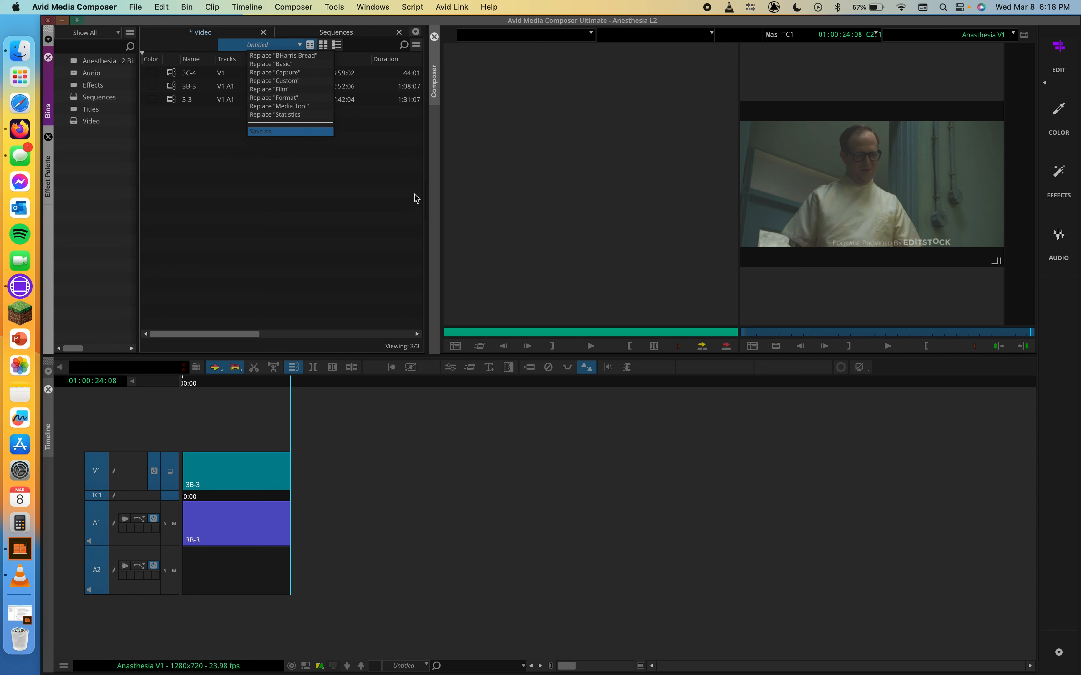
left_click(270, 41)
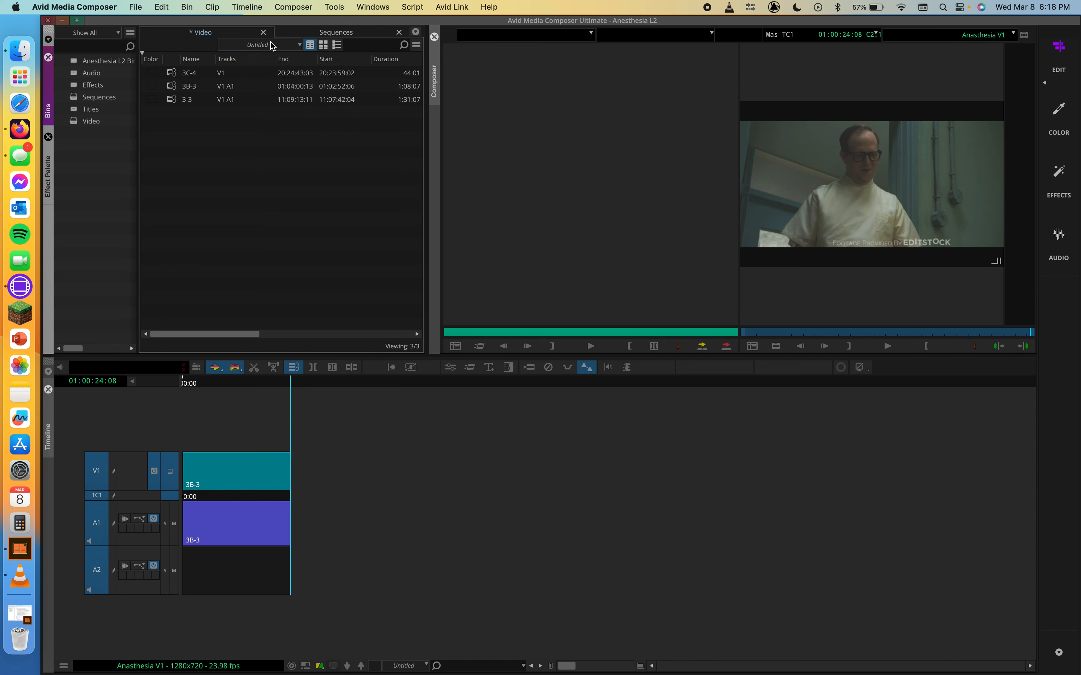
left_click(292, 44)
left_click(273, 54)
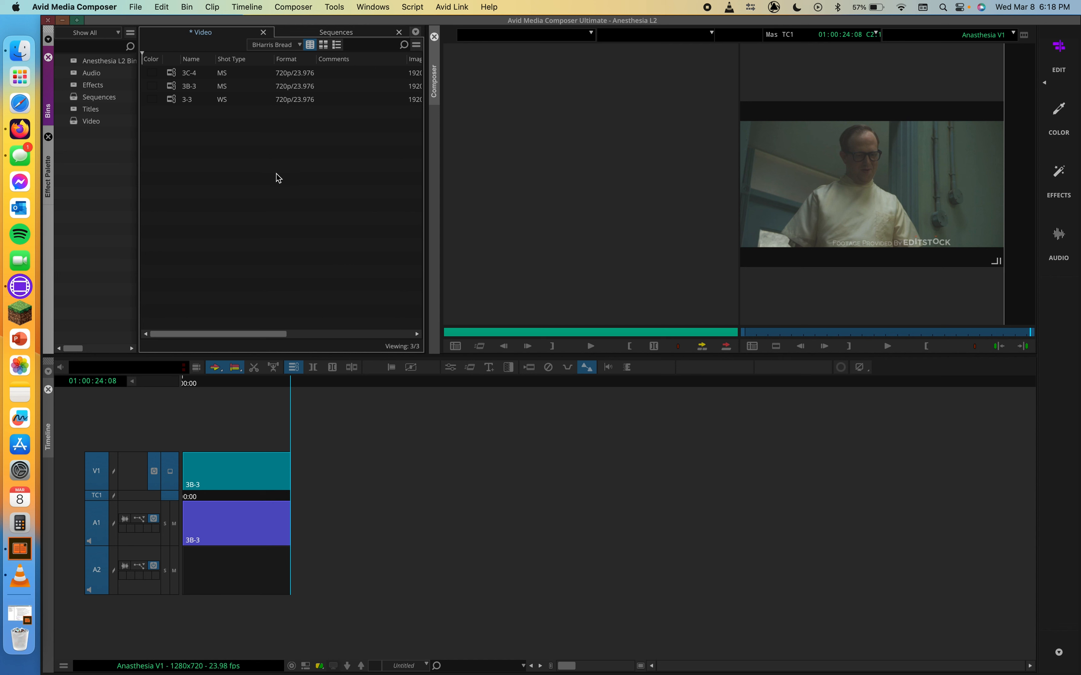
left_click(292, 44)
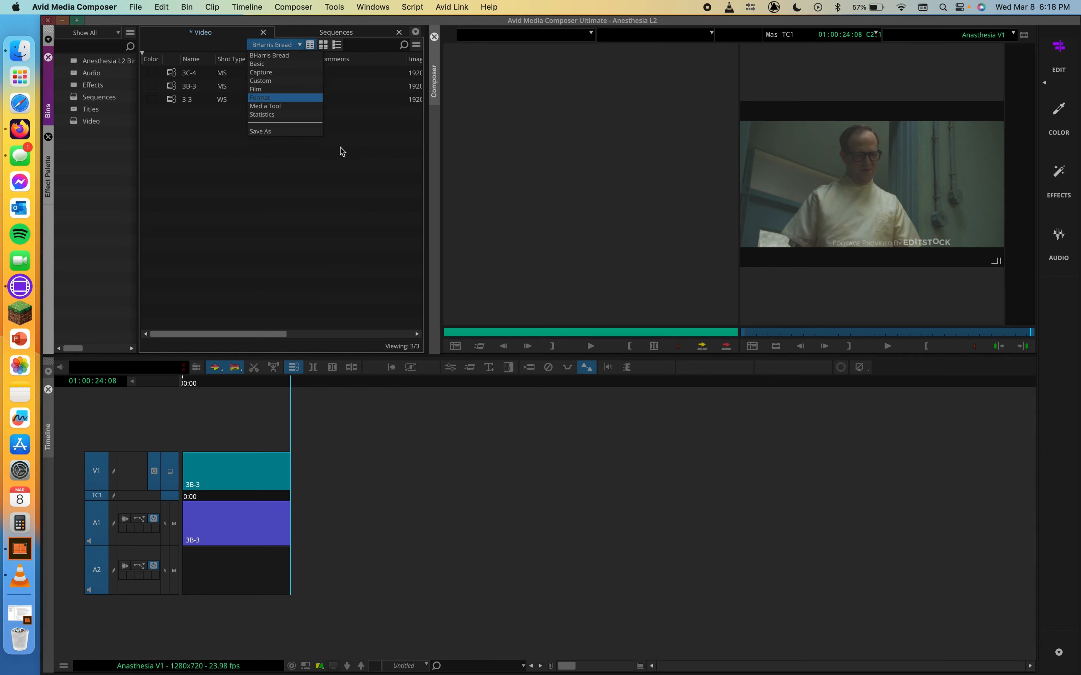
left_click(373, 185)
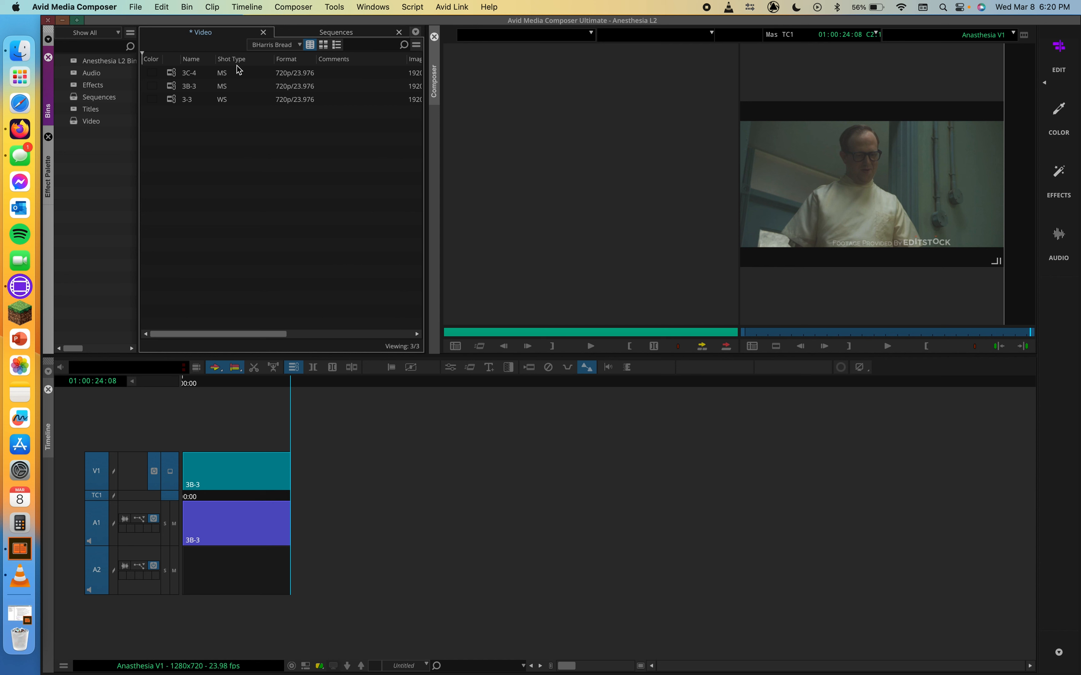
Set the Shot Type of clip 3C-4 to CU.
left_click(224, 75)
left_click(235, 73)
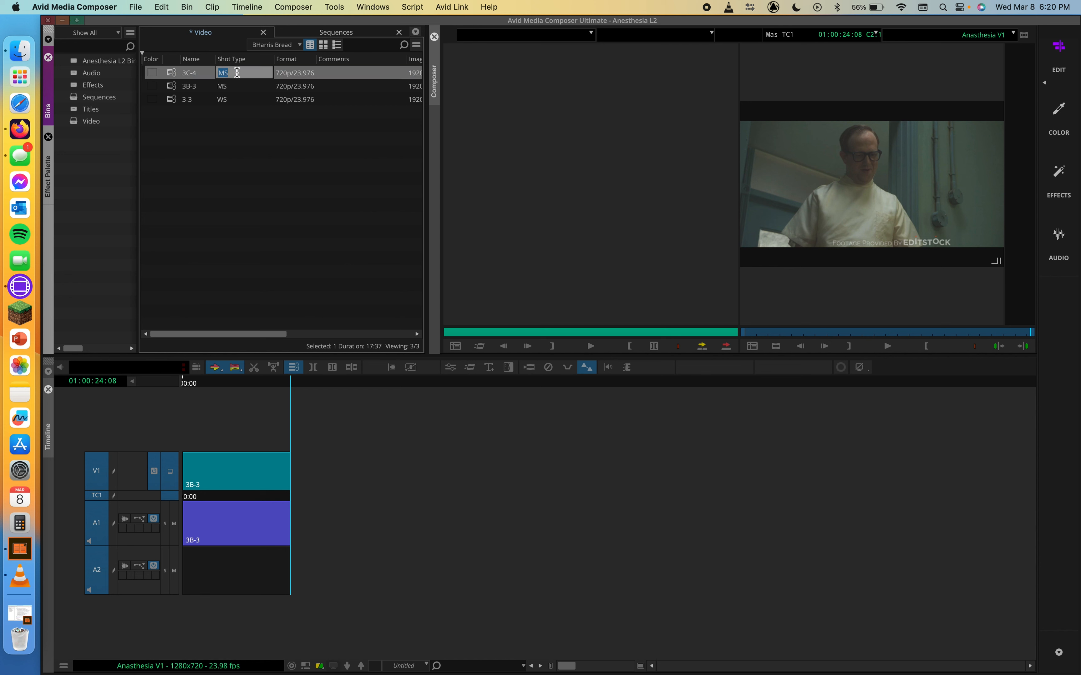
type("lksjvds")
left_click(249, 72)
type("CU")
key("Return")
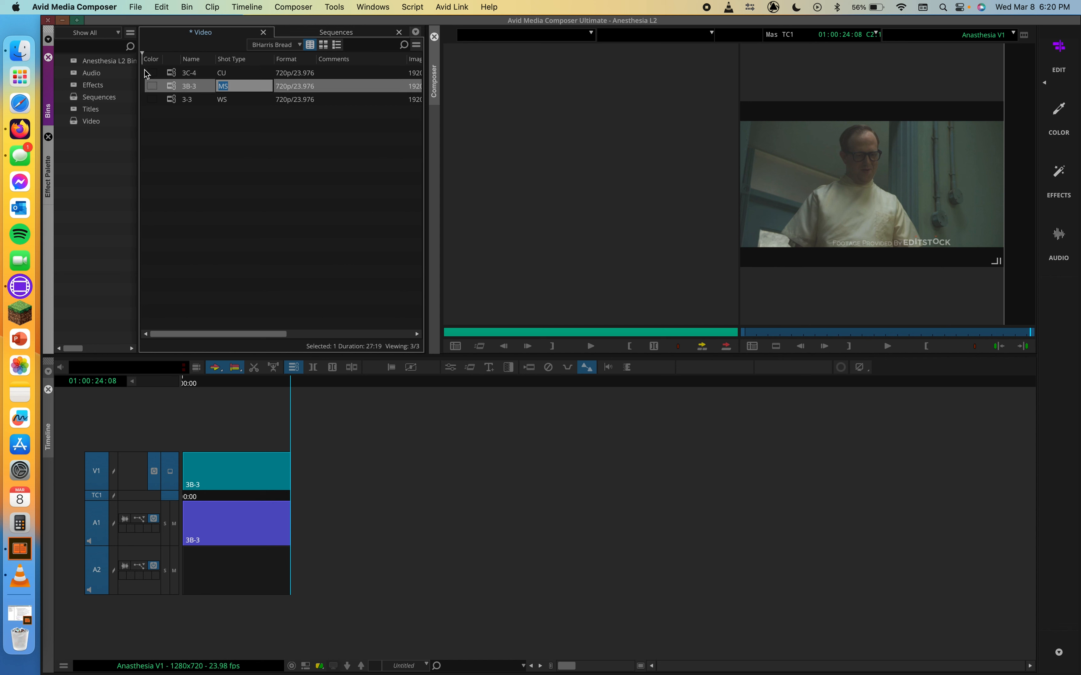
left_click(207, 123)
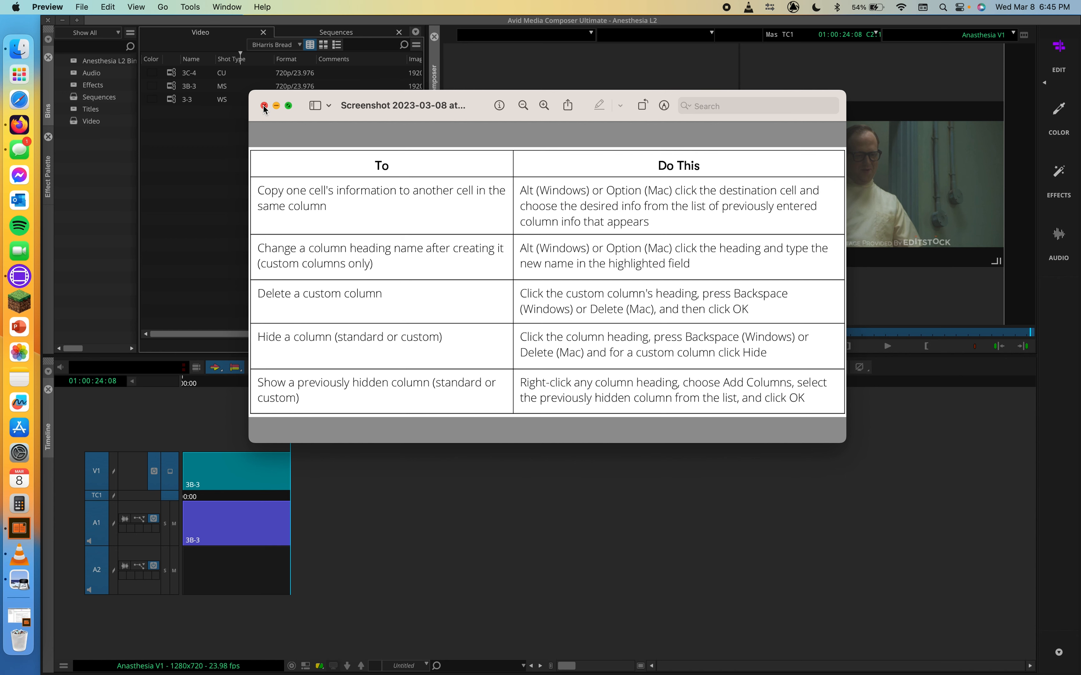
Close the reference screenshot and select only clips 3C-4 and 3-3 in the Video bin.
left_click(264, 106)
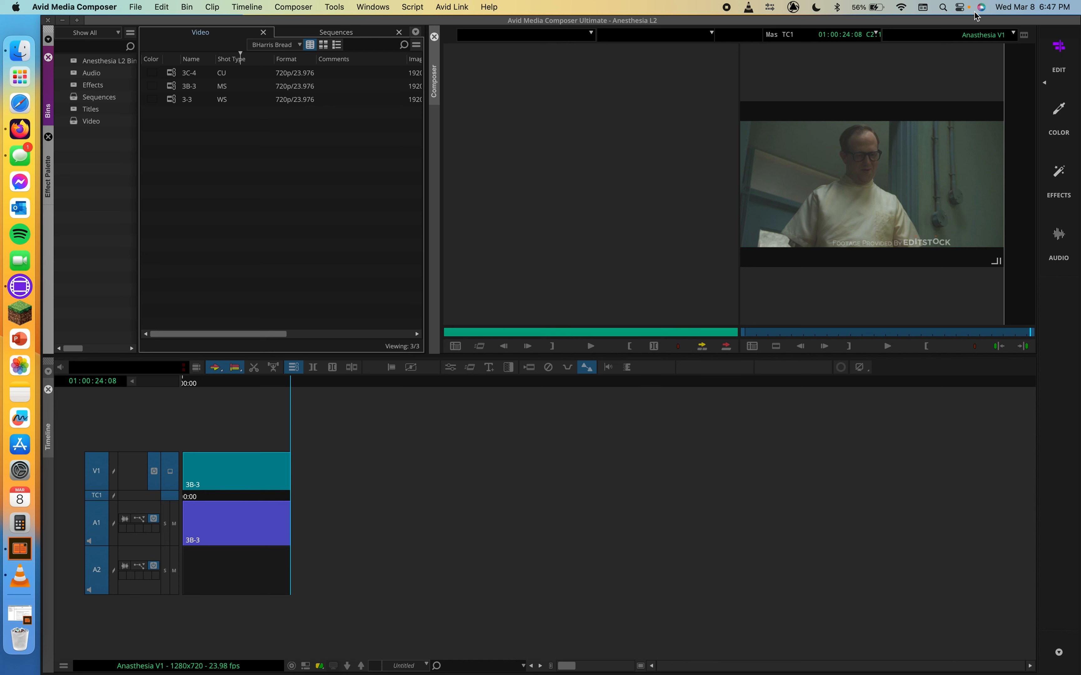
left_click(174, 100)
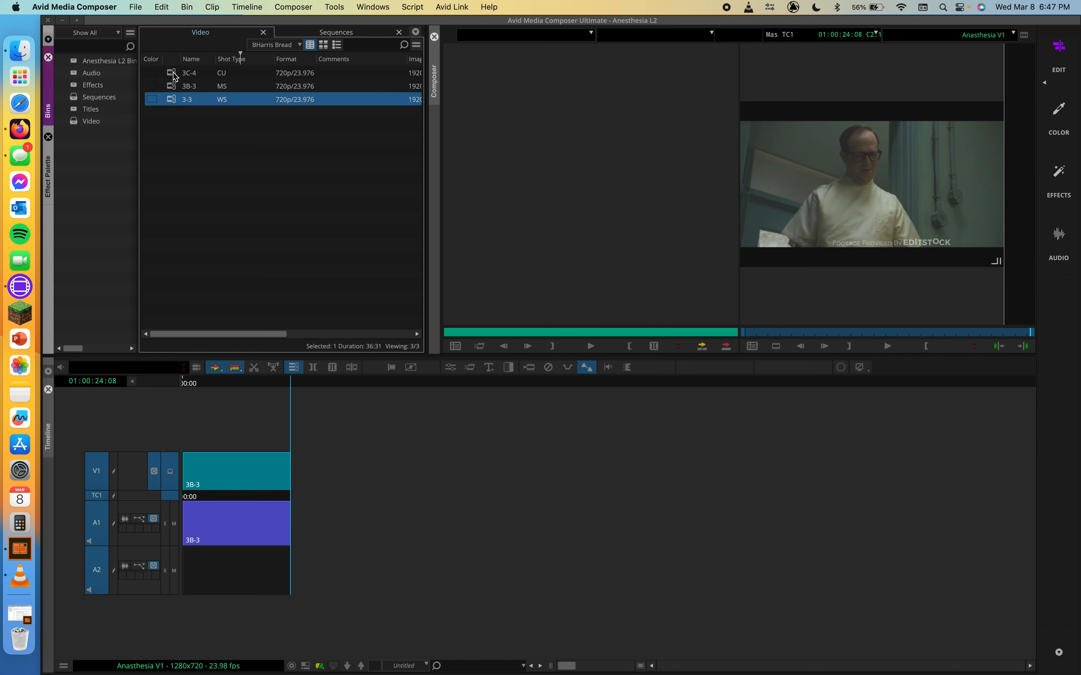
left_click(173, 73, "super")
left_click(172, 88, "super")
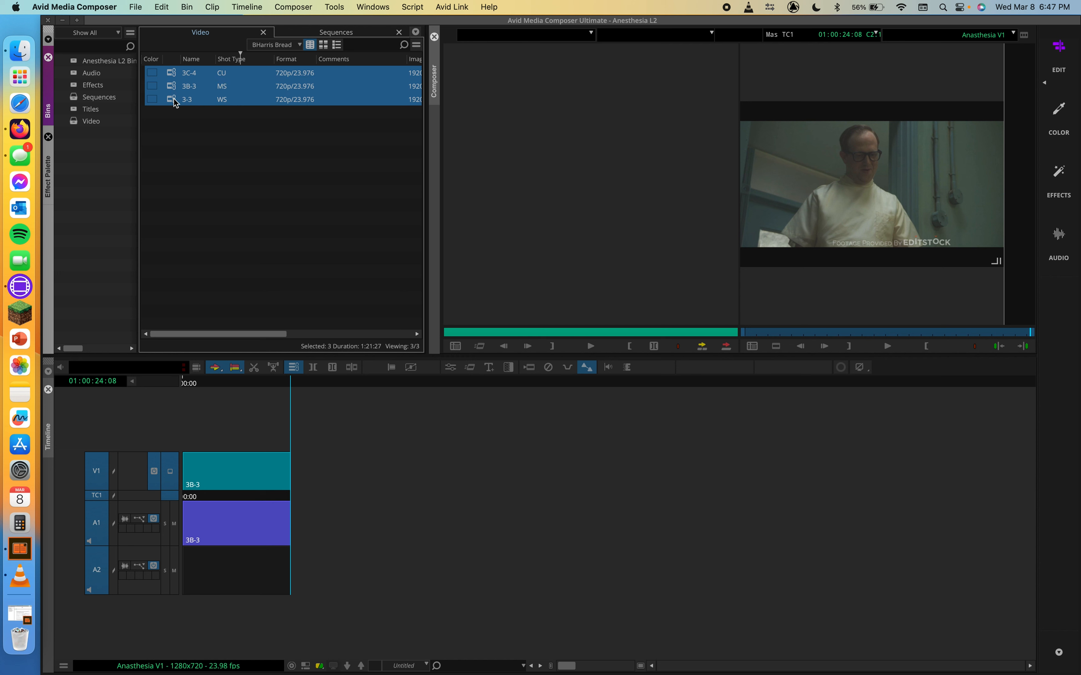
left_click(174, 100, "super")
left_click(175, 90, "super")
left_click(174, 100, "super")
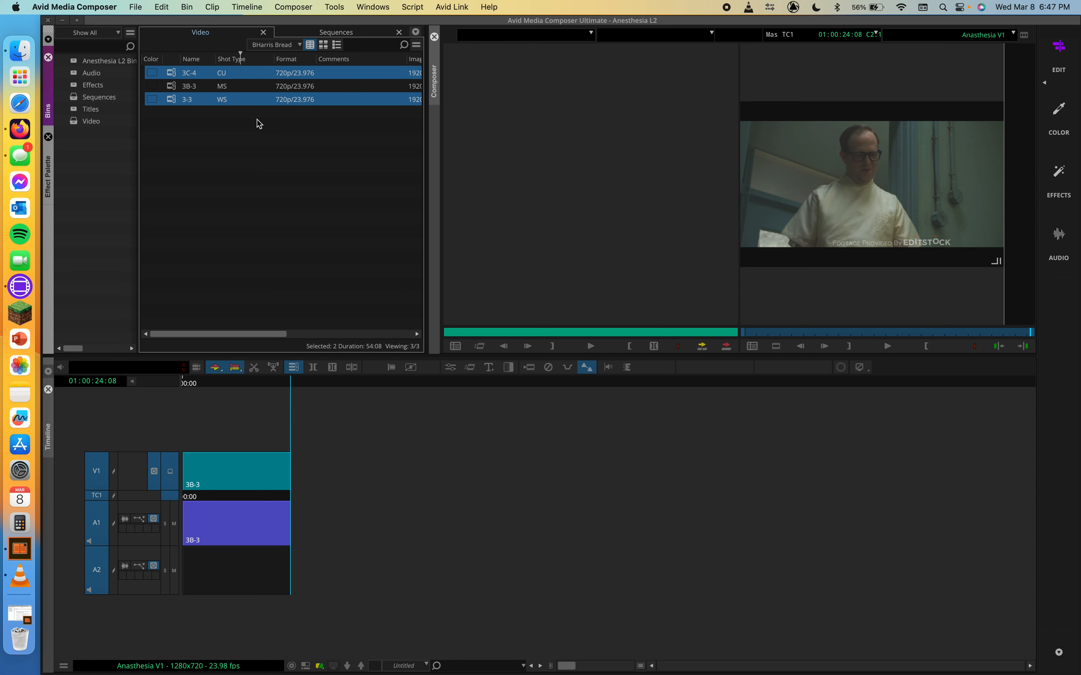
Start a Bulk Edit on the two selected clips and review its column and item choices, keeping Shot Type and Selection.
right_click(247, 103)
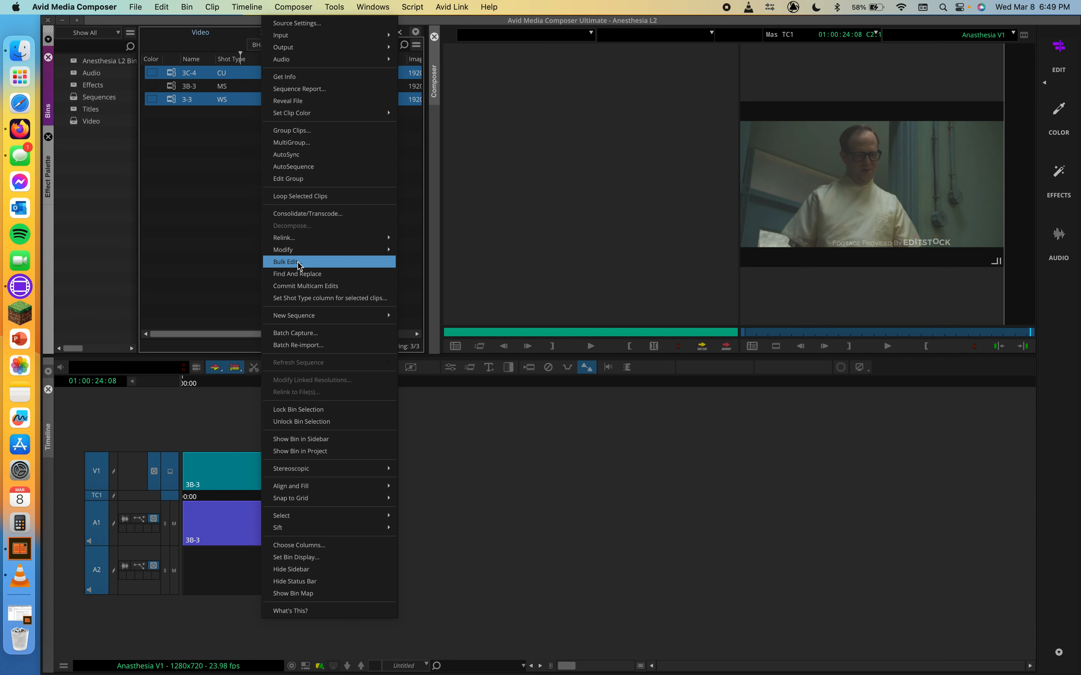
left_click(308, 261)
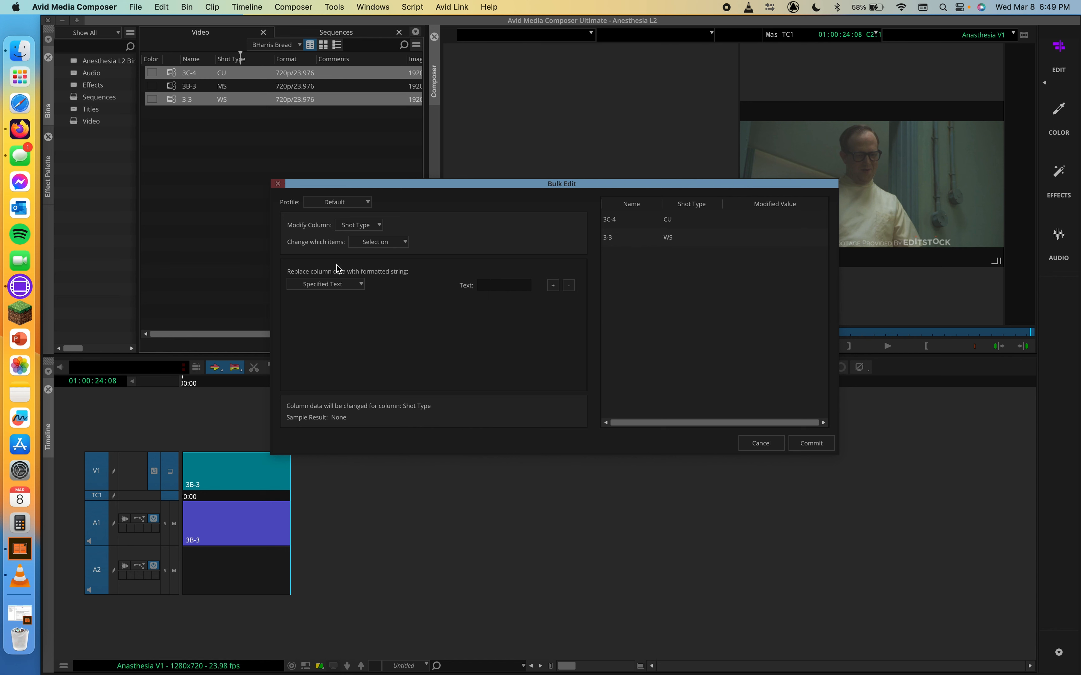
left_click(379, 226)
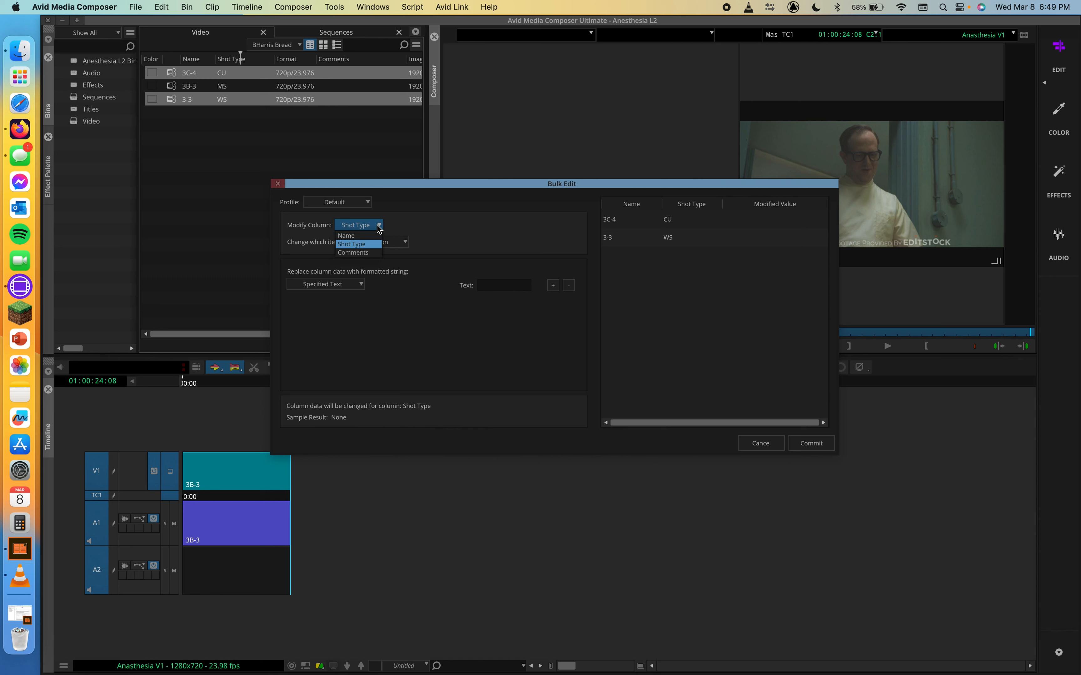
left_click(431, 219)
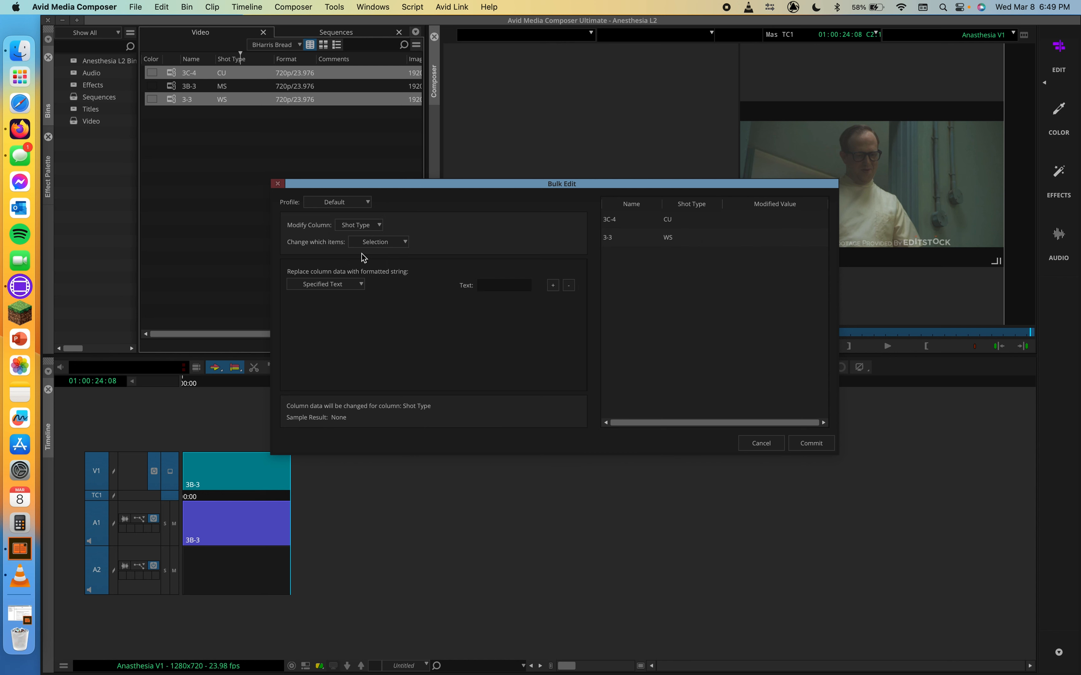
left_click(375, 244)
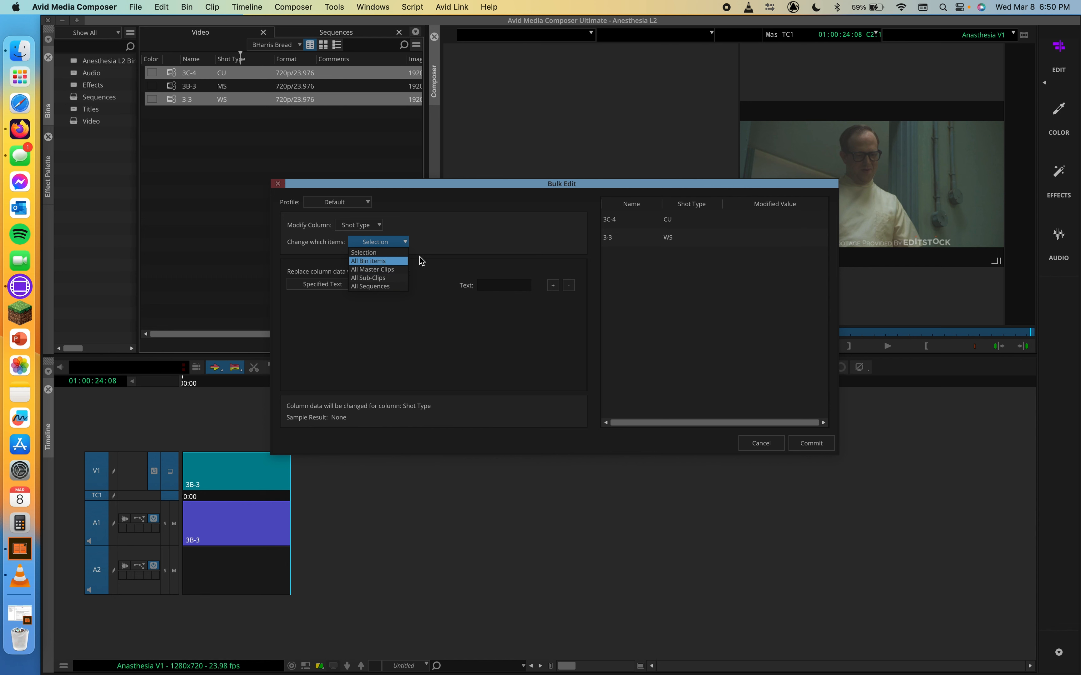
left_click(472, 243)
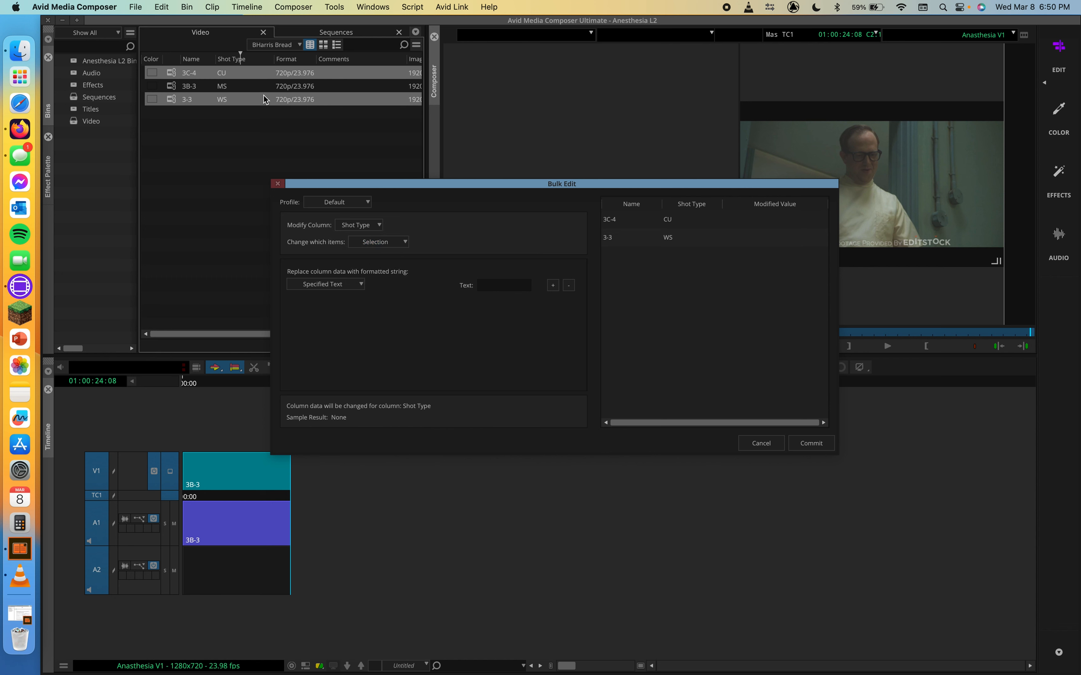
mouse_move(482, 247)
Replace the Shot Type of both selected clips with the specified text WS and commit the bulk edit.
left_click(333, 285)
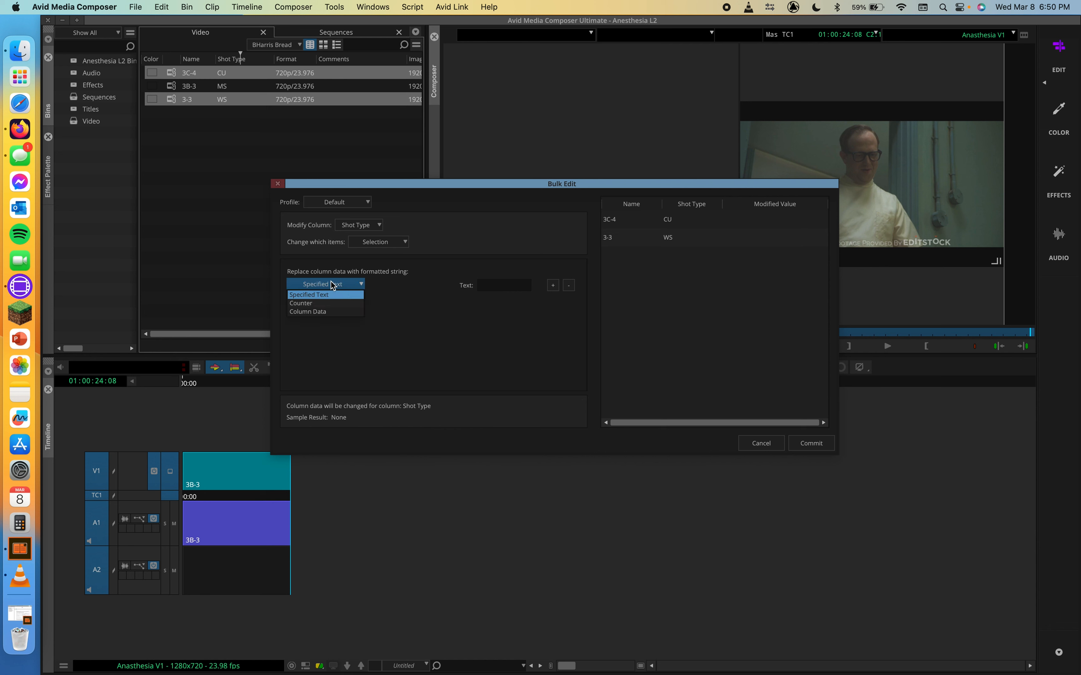
left_click(324, 296)
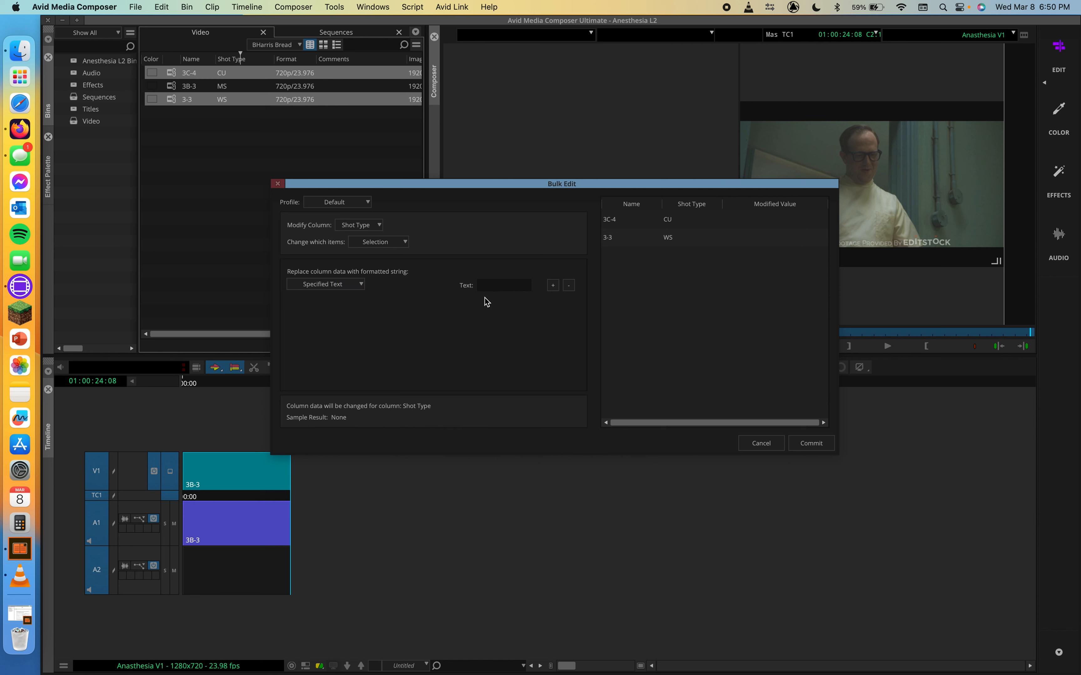
left_click(514, 289)
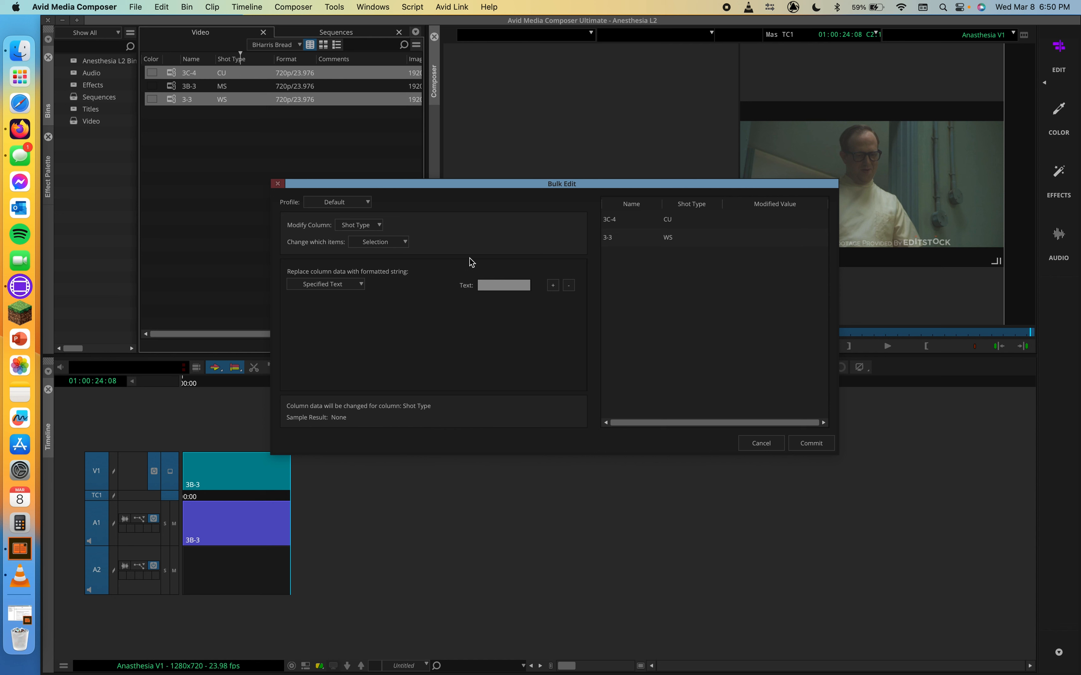
type("WS")
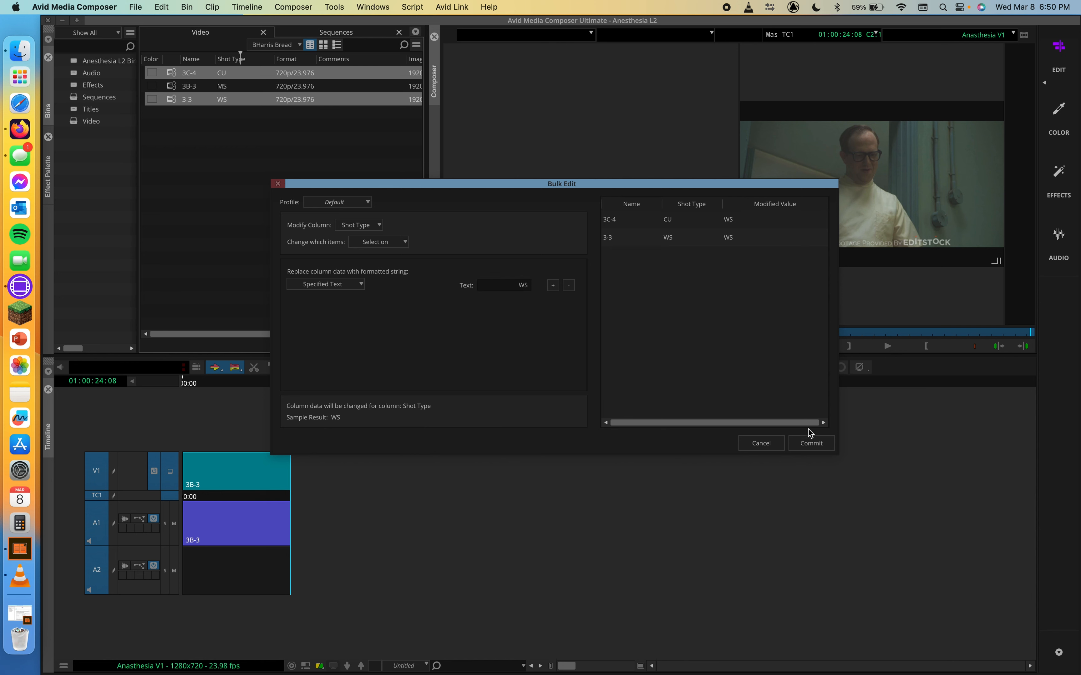
left_click(809, 445)
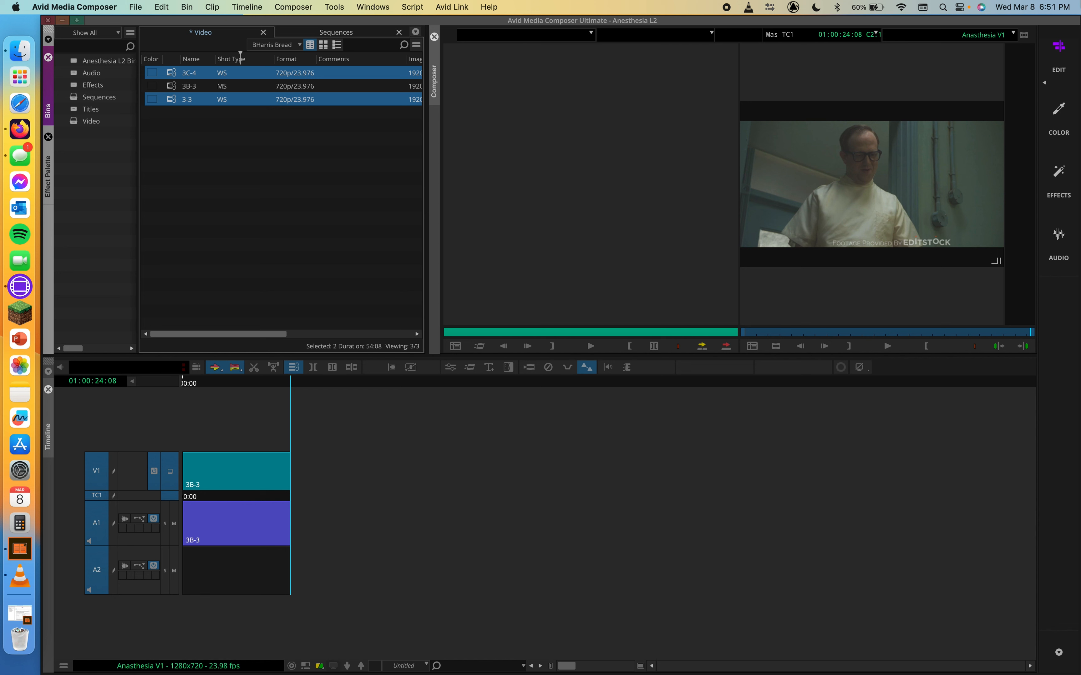
left_click(326, 74)
right_click(262, 75)
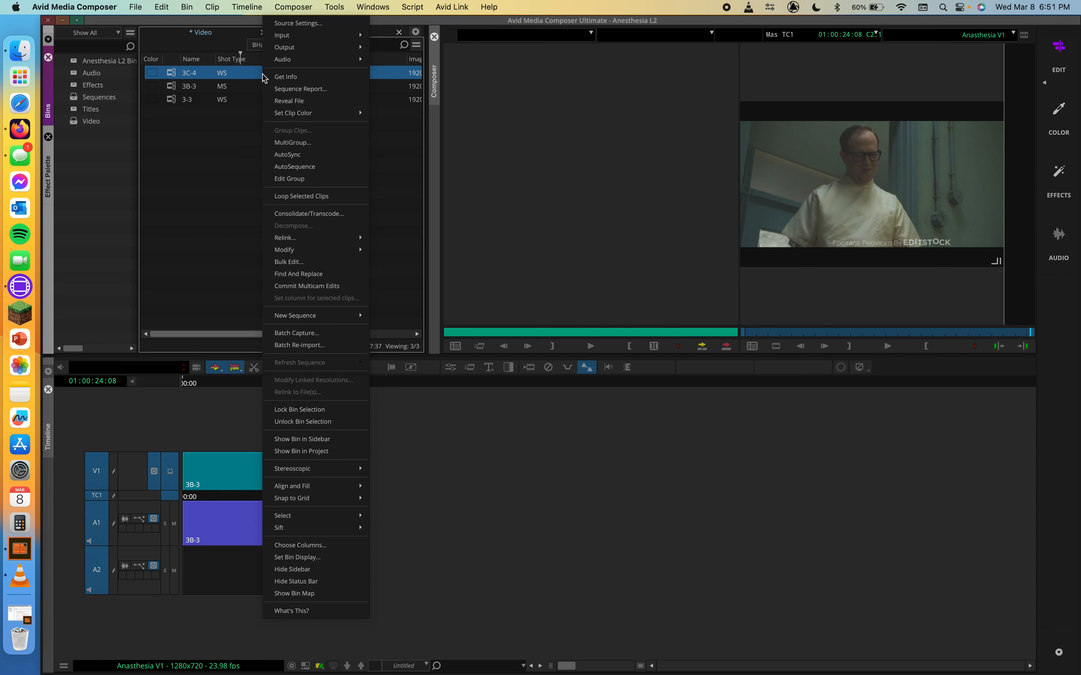
left_click(229, 111)
double_click(225, 73)
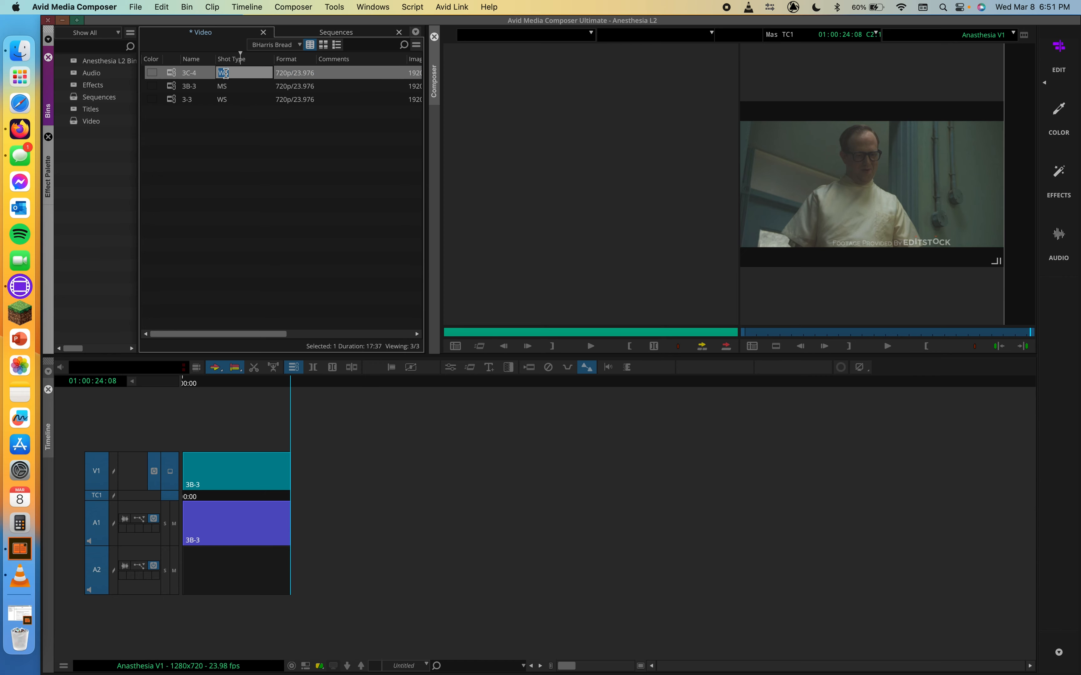
Open Bulk Edit for clips 3C-4 and 3-3, look at which columns it can modify, and cancel it.
left_click(229, 102, "shift")
right_click(228, 103)
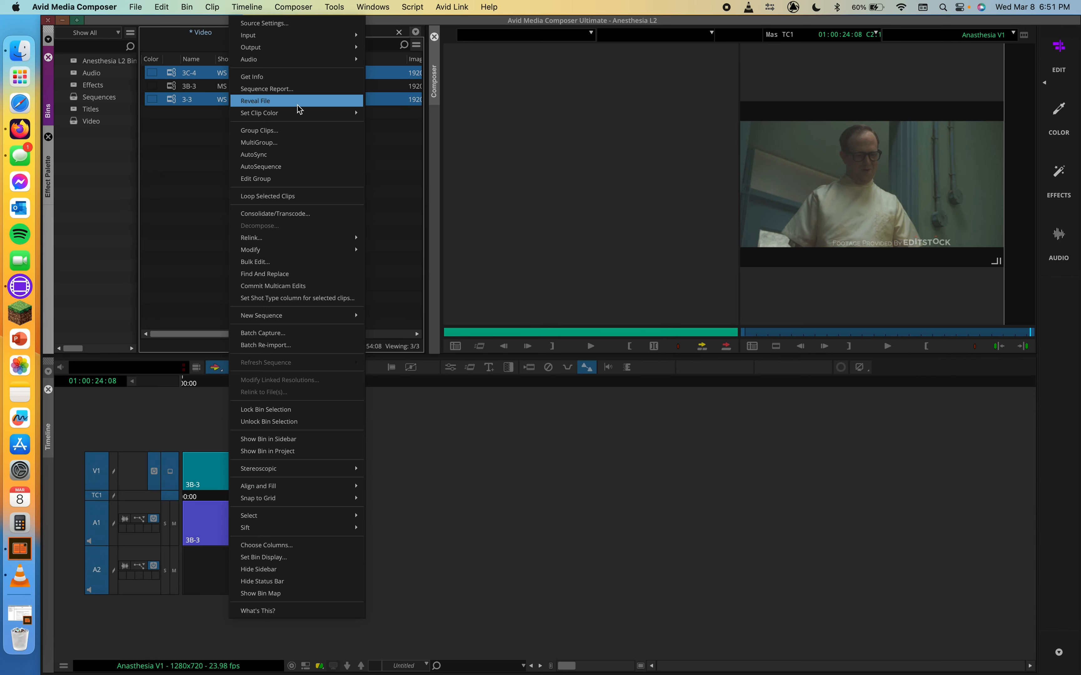
left_click(279, 262)
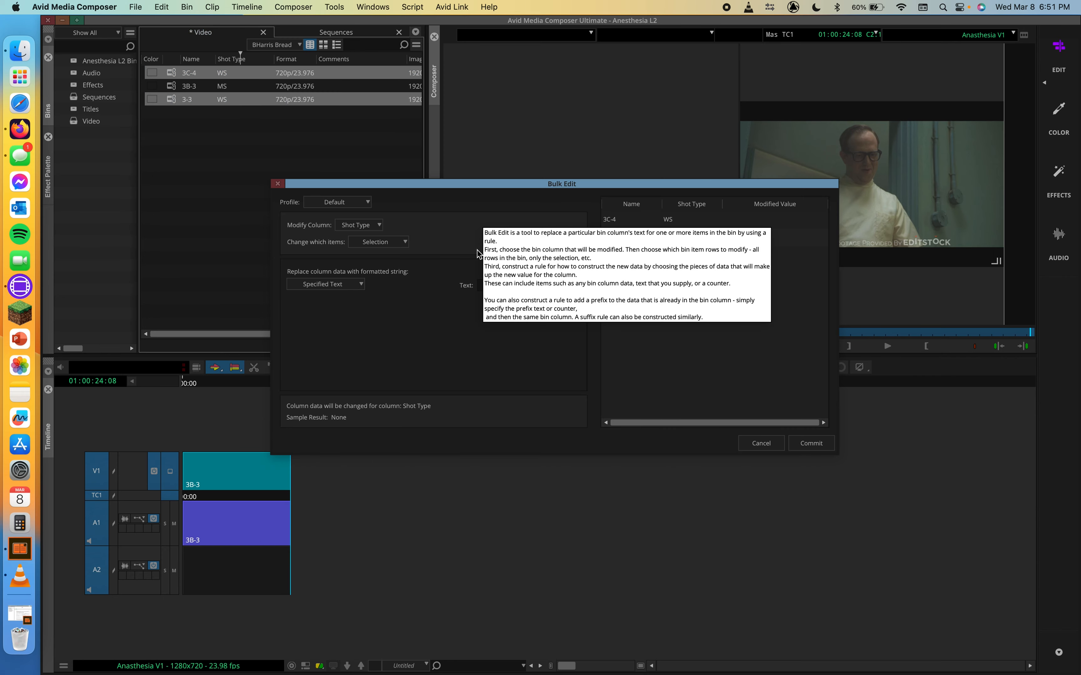
left_click(365, 225)
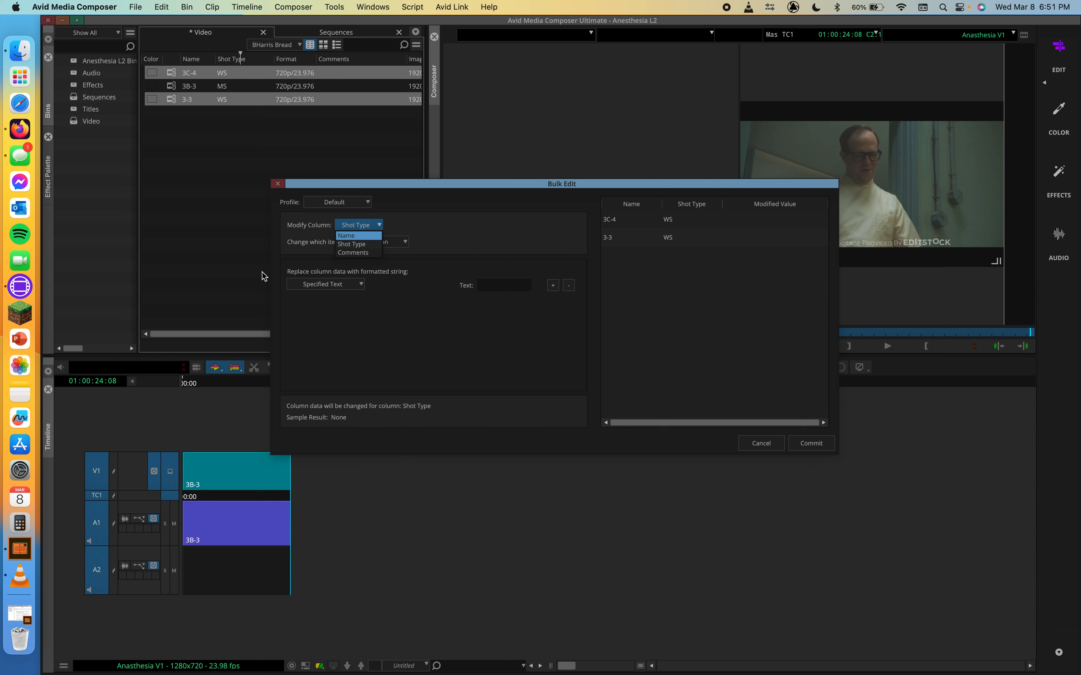
left_click(431, 208)
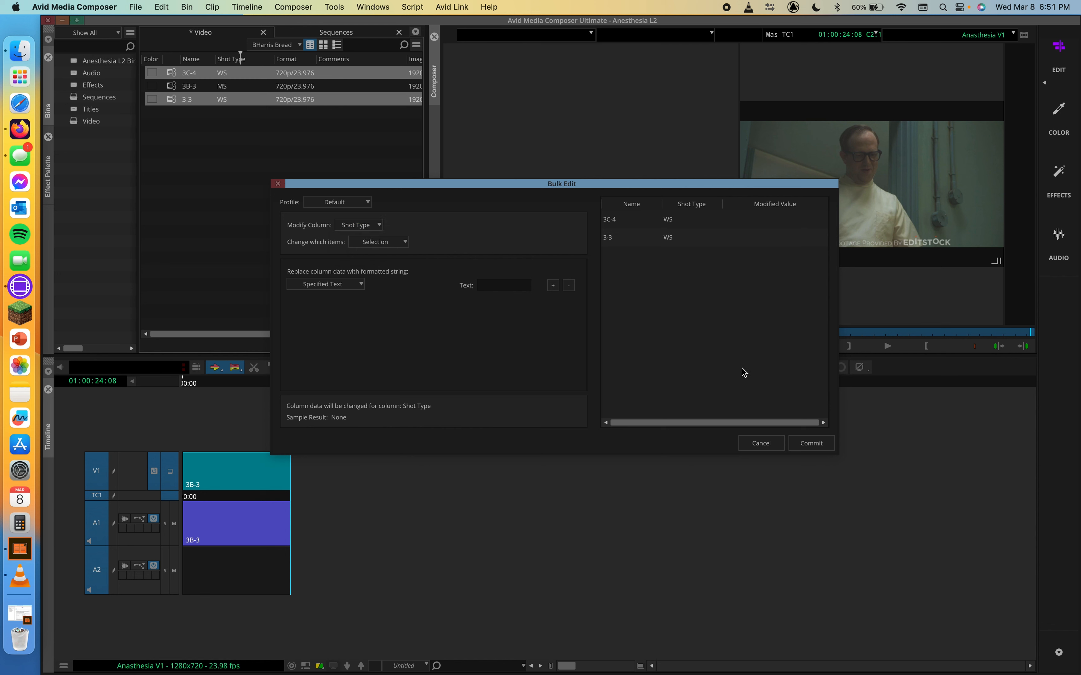
left_click(758, 446)
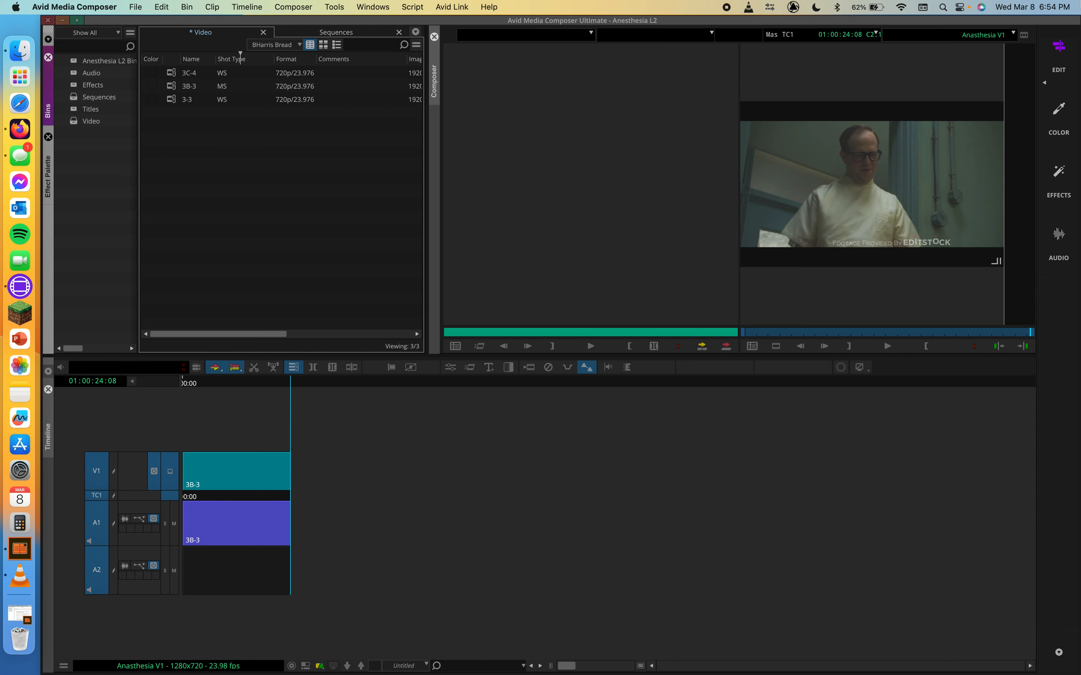
Use Find And Replace to change every WS to MS across all bin content, and close the search.
right_click(290, 174)
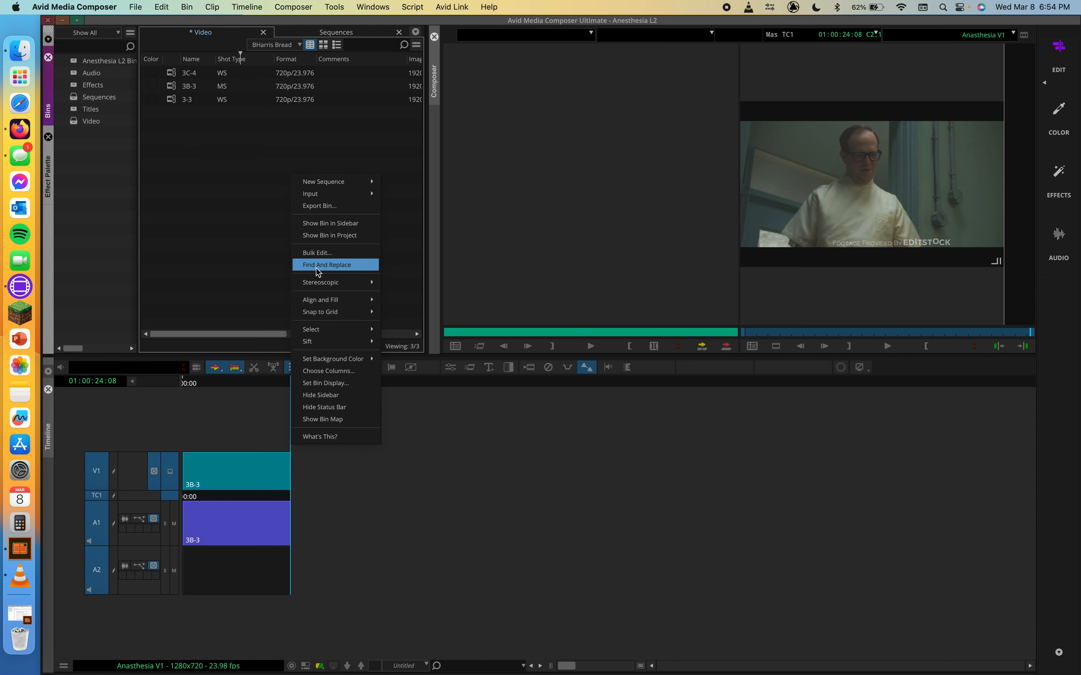
left_click(331, 265)
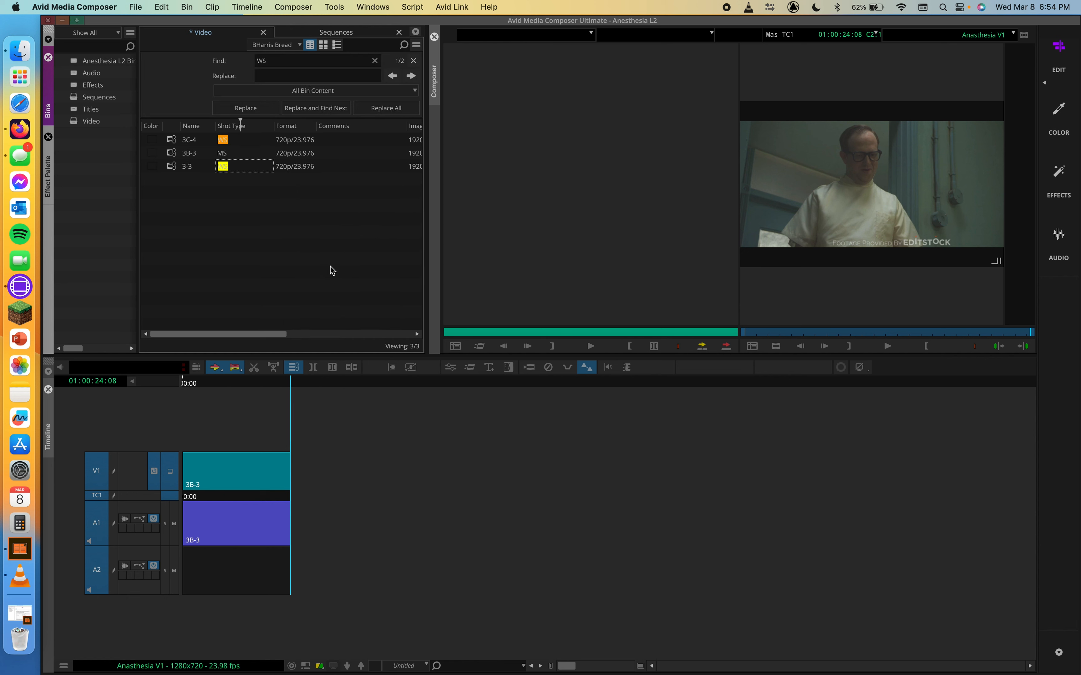
left_click(280, 66)
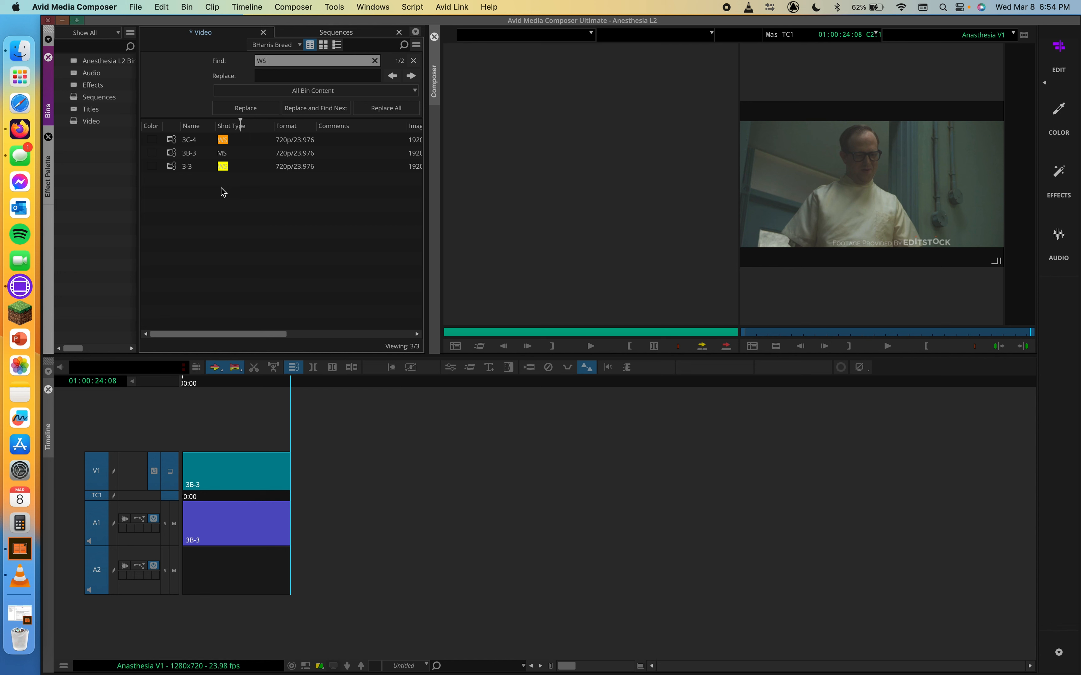
left_click(273, 76)
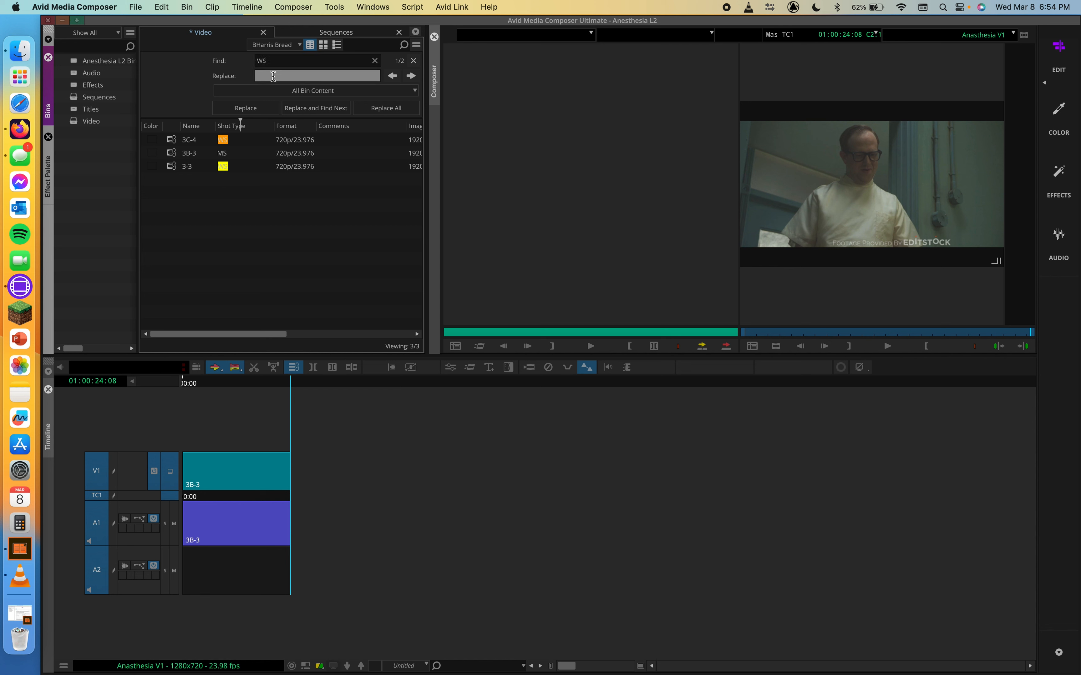
key("BackSpace")
key("BackSpace")
type("M")
left_click(396, 112)
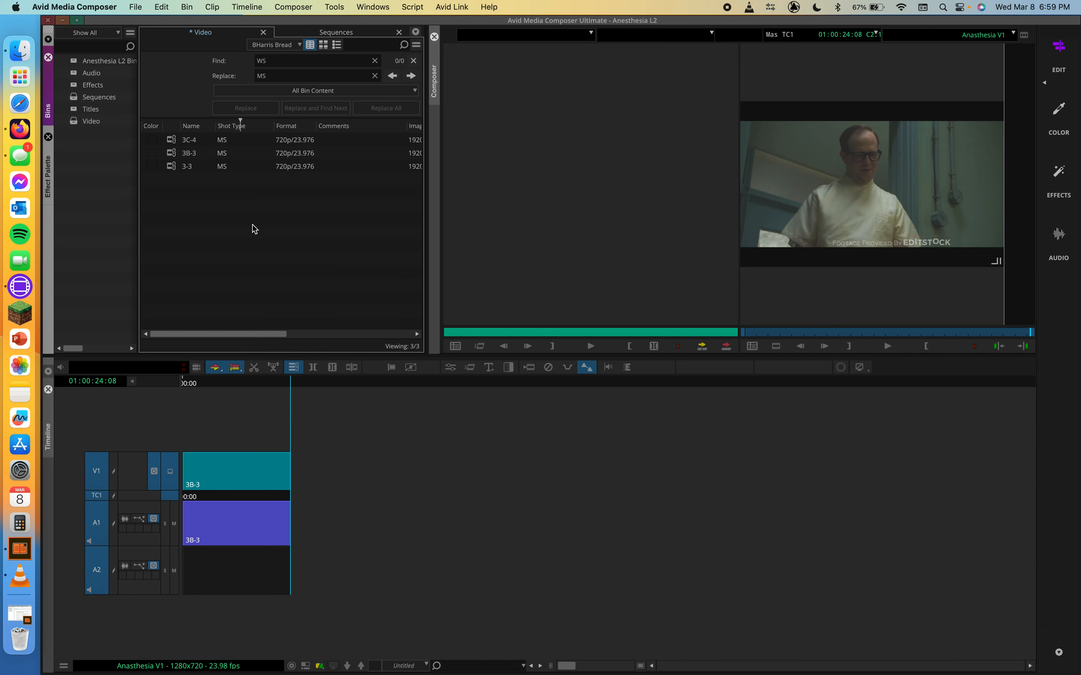
left_click(414, 61)
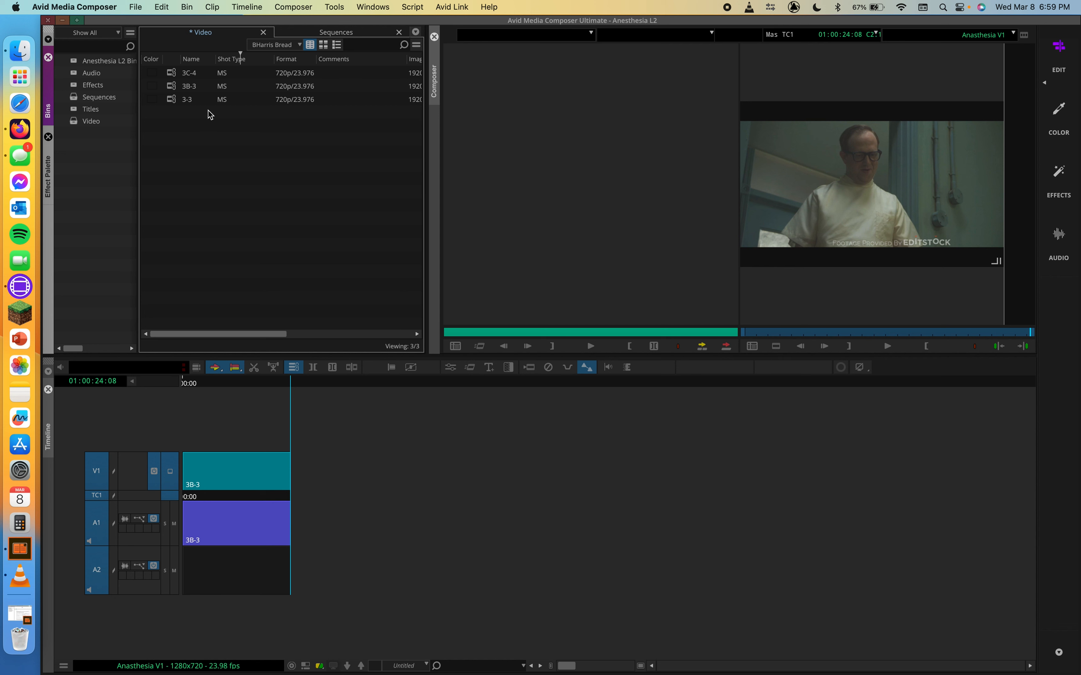
Select clips 3-3 and 3C-4 together and check their combined duration in the bin's status line.
left_click(173, 100)
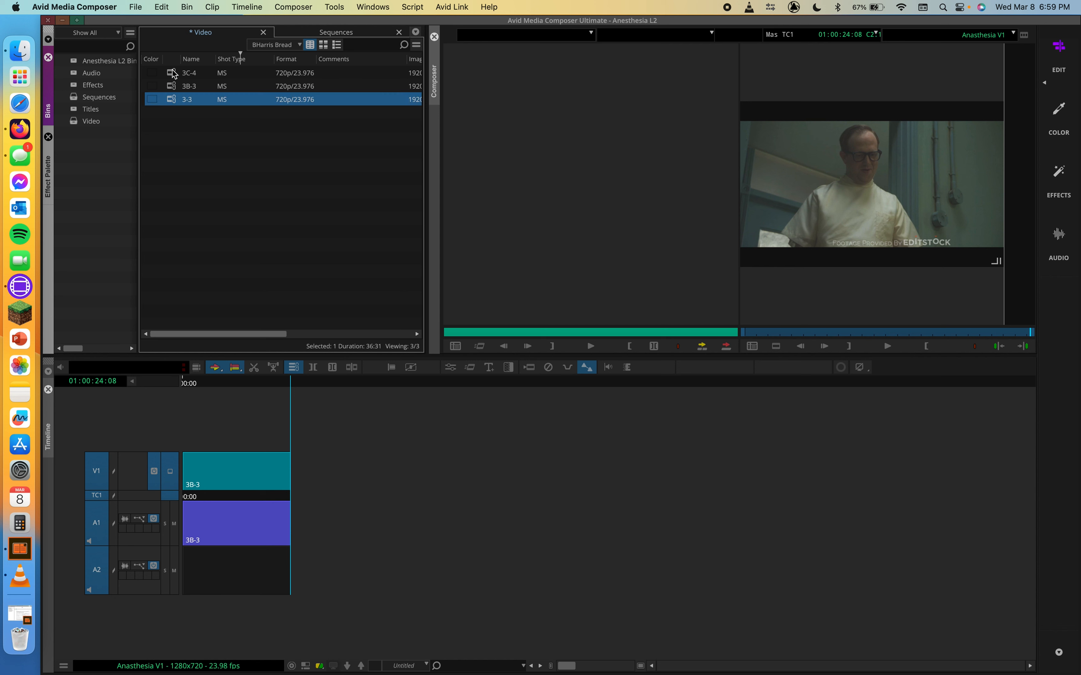
left_click(173, 74, "super")
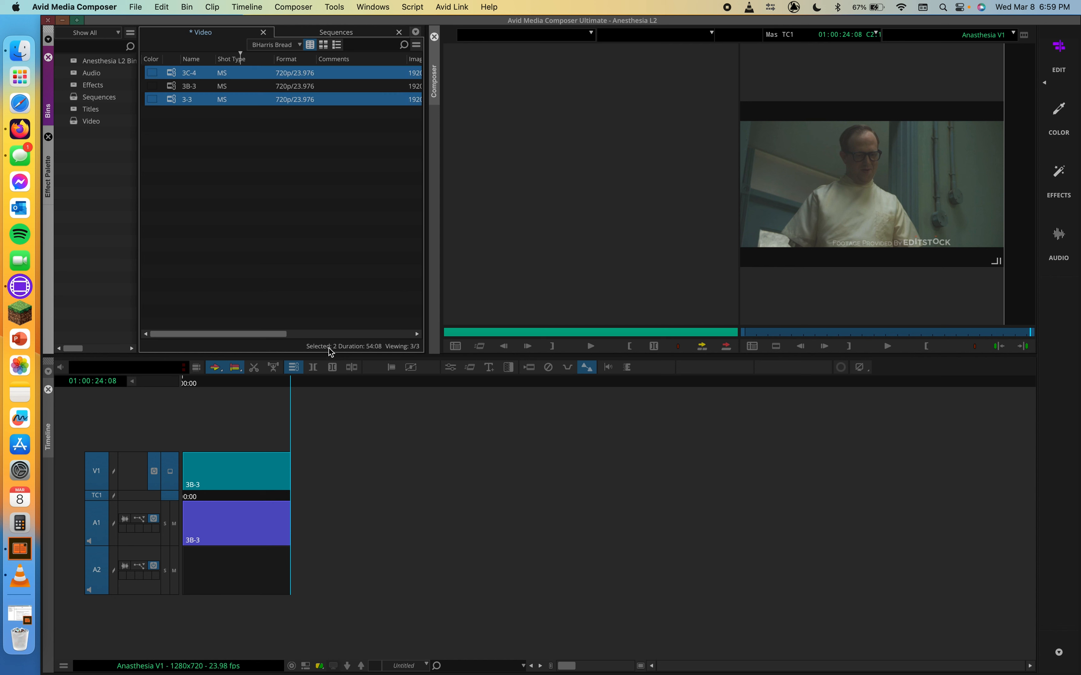
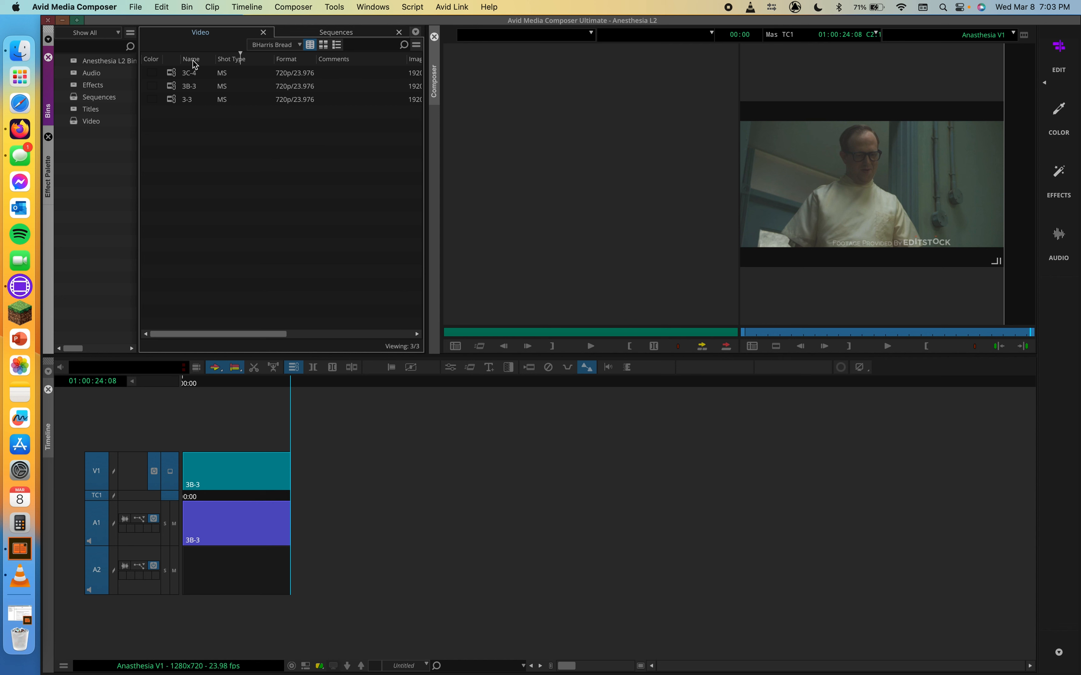
Sort the Video bin on the Name column, first in descending and after that in ascending order.
right_click(192, 60)
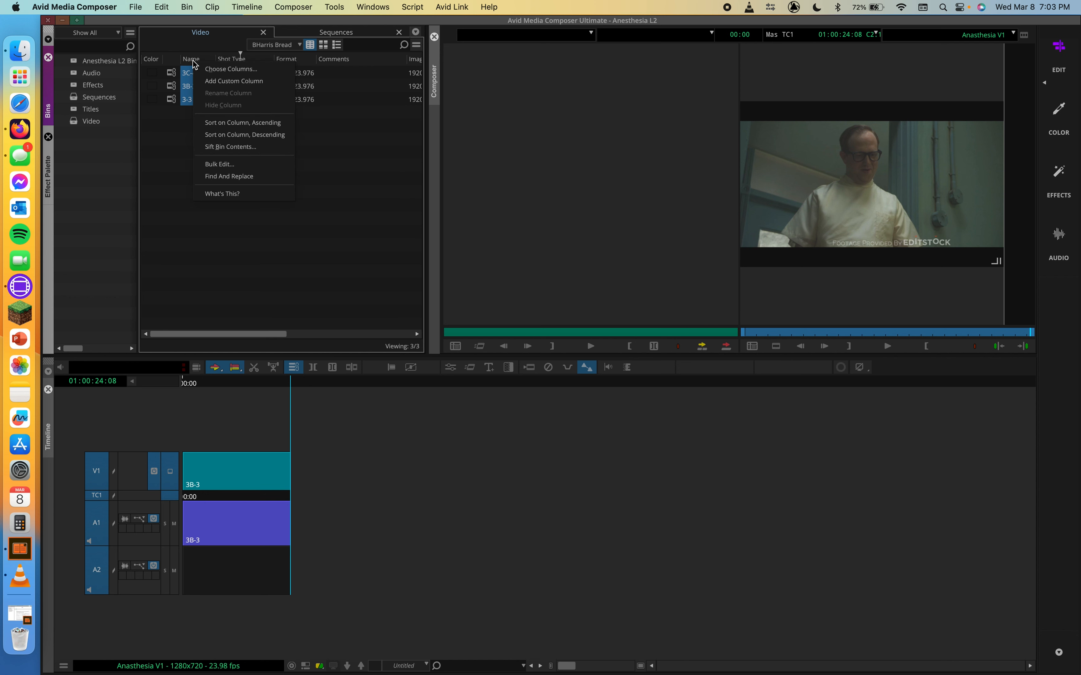
left_click(259, 134)
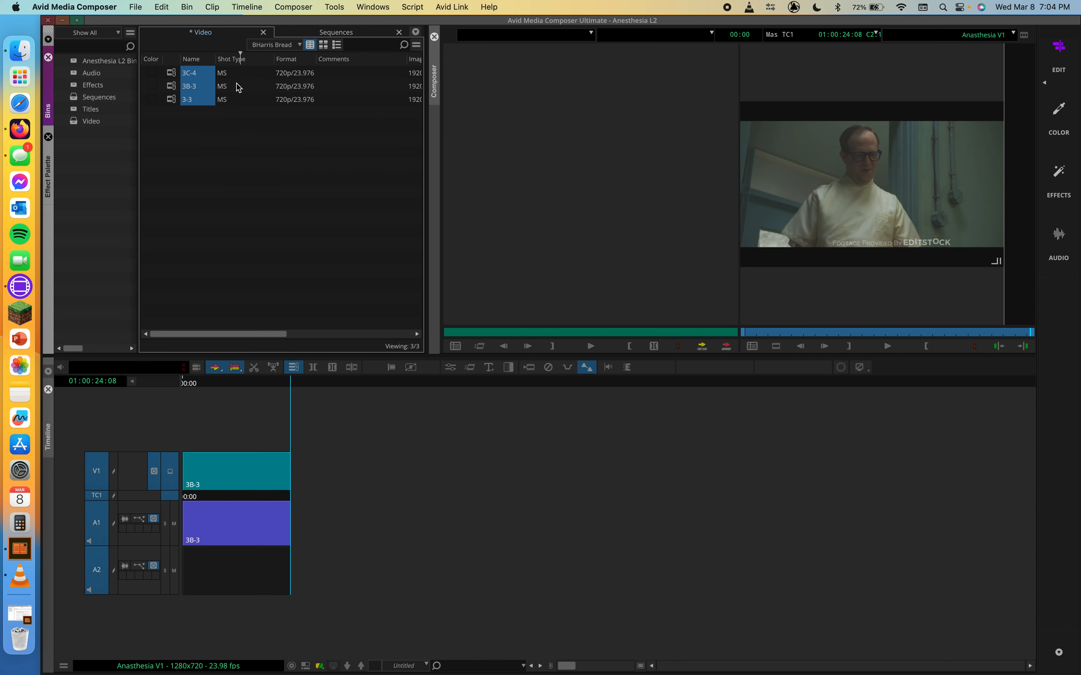
right_click(200, 60)
left_click(258, 123)
Alternate the Name column's sort between ascending and descending twice, ending with descending order.
left_click(189, 61)
key("super+e")
key("alt+super+e")
key("super+e")
key("alt+super+e")
Sort the Video bin on the Duration column, first in ascending and after that in descending order.
left_click(224, 64)
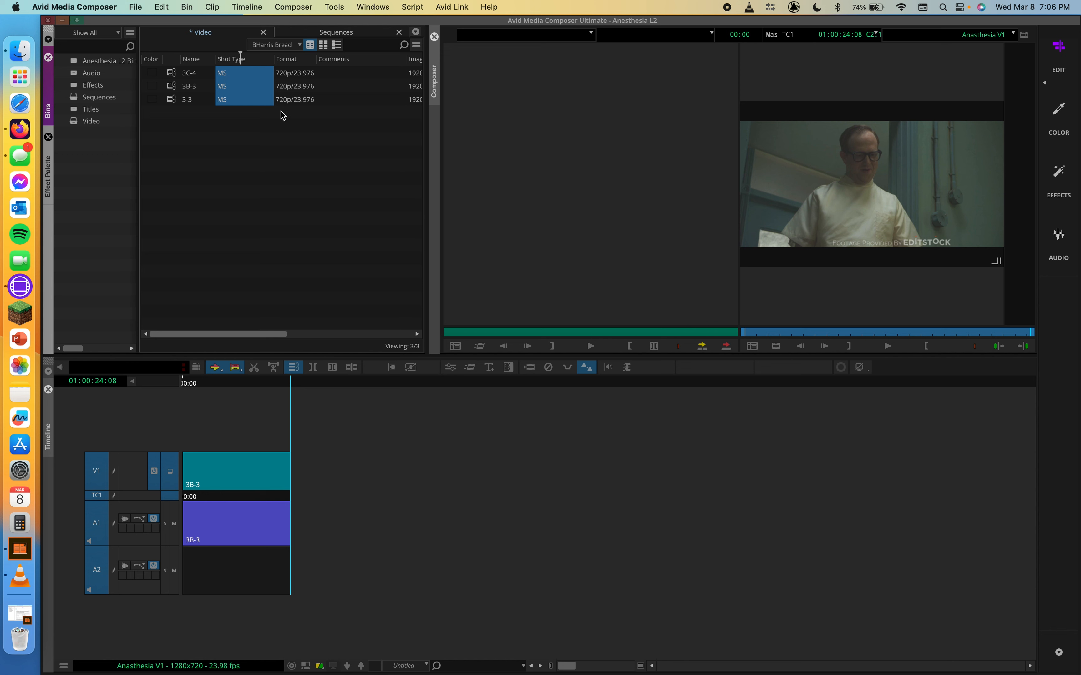
scroll(331, 109, "right", 5)
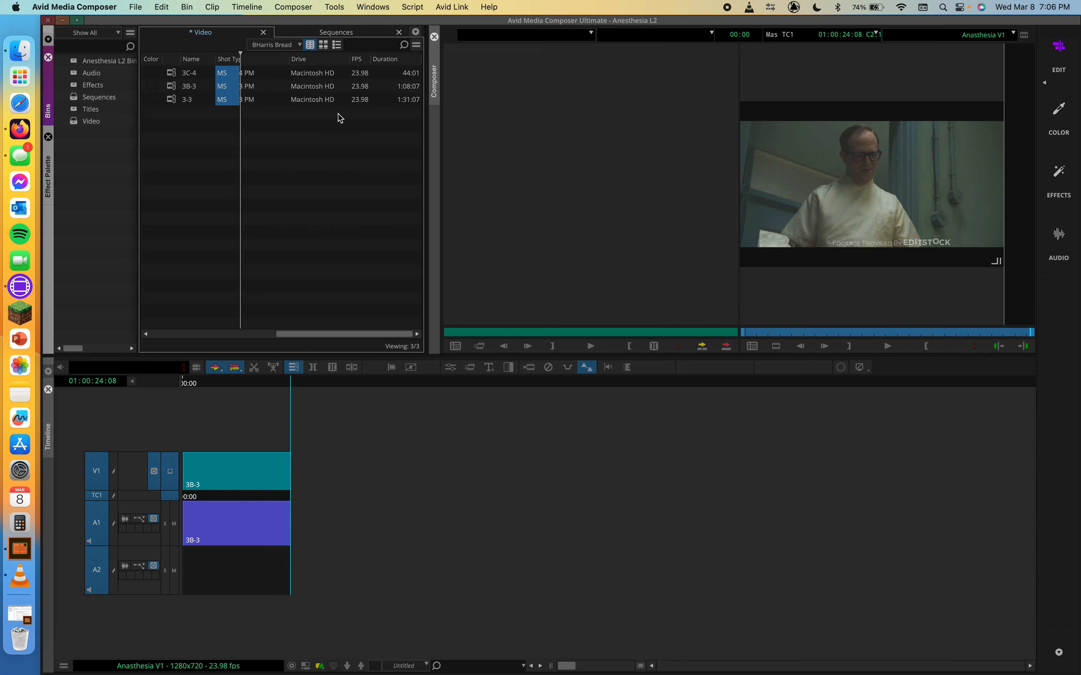
right_click(396, 59)
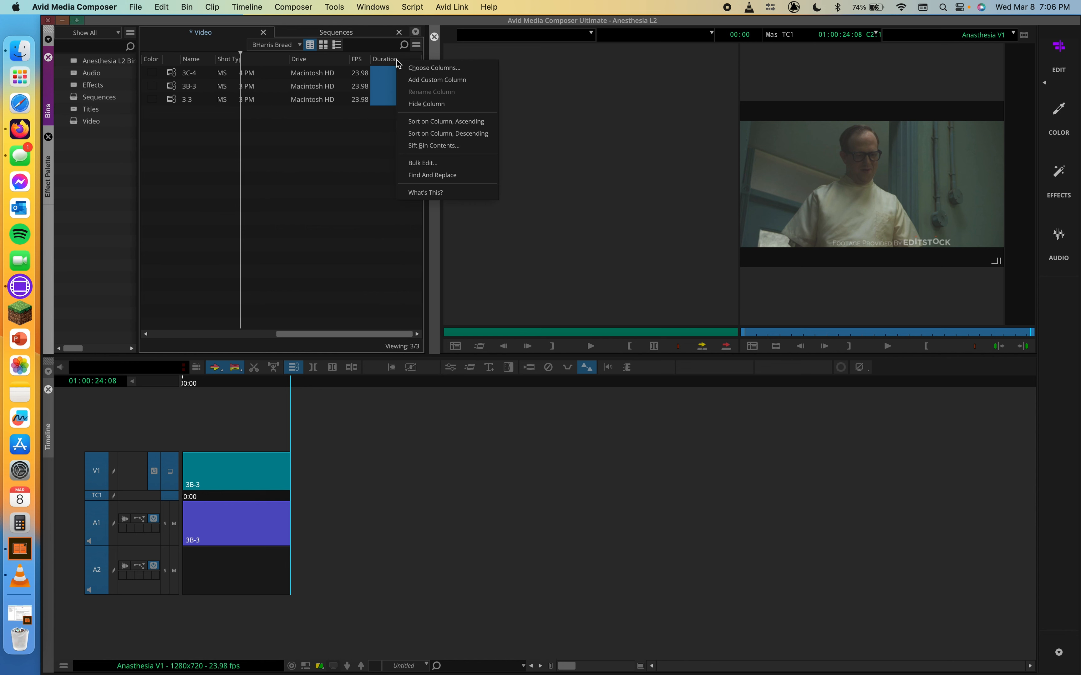
left_click(432, 124)
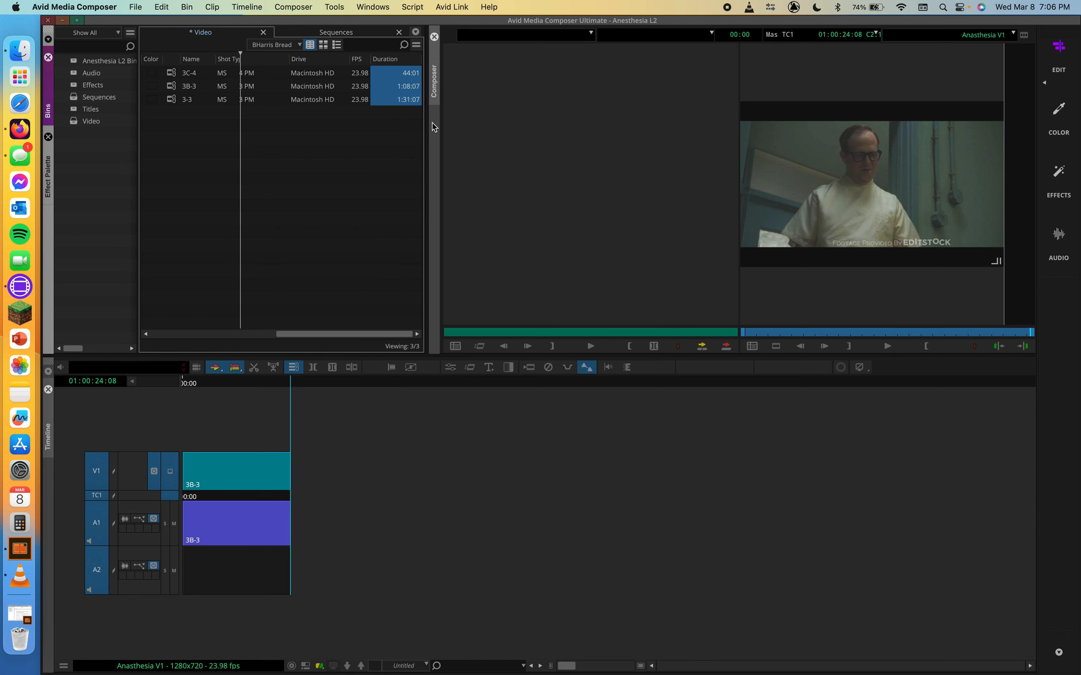
right_click(386, 59)
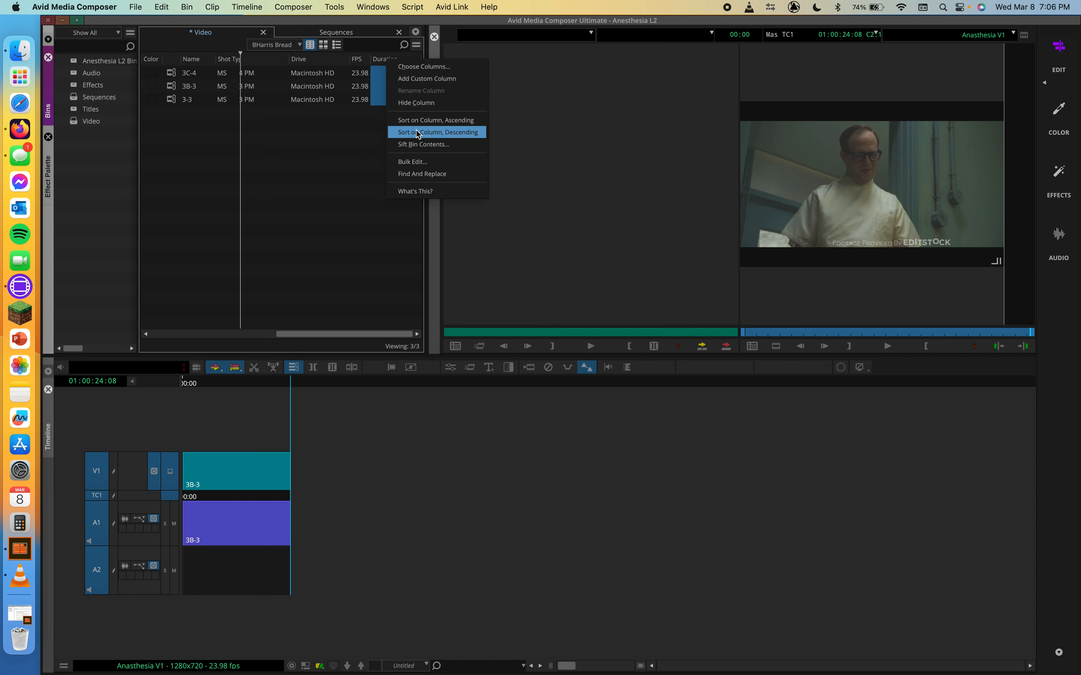
left_click(425, 132)
scroll(342, 126, "left", 6)
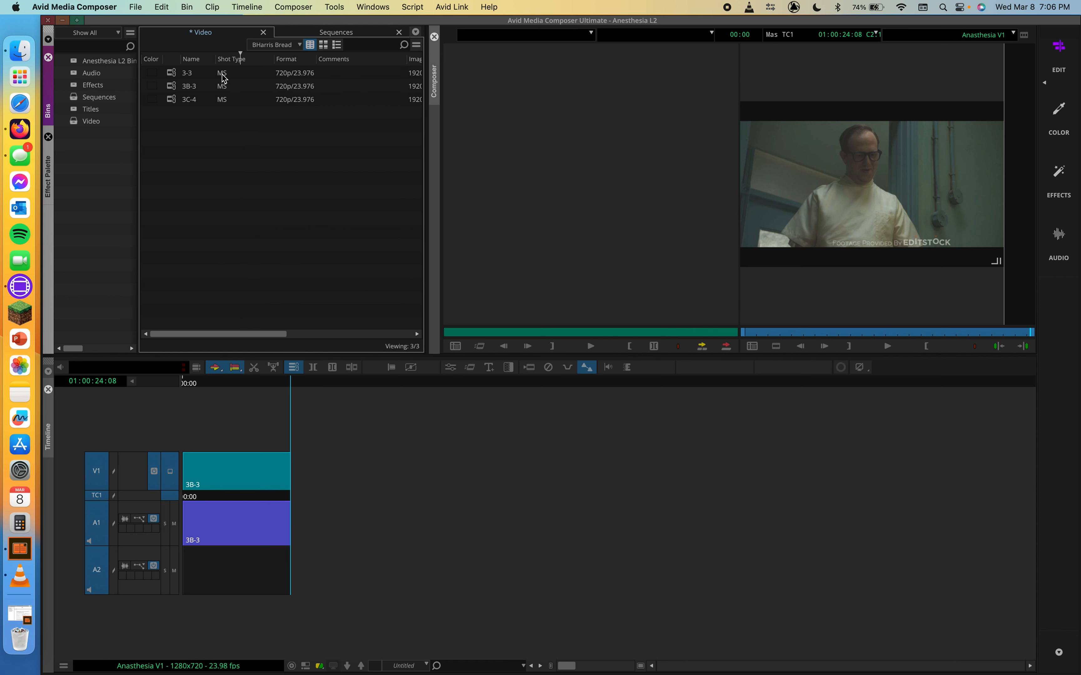
Compare the clips' names with their creation dates and durations across the Video bin's columns, and locate the Sort Again command.
scroll(307, 100, "right", 3)
scroll(307, 101, "right", 4)
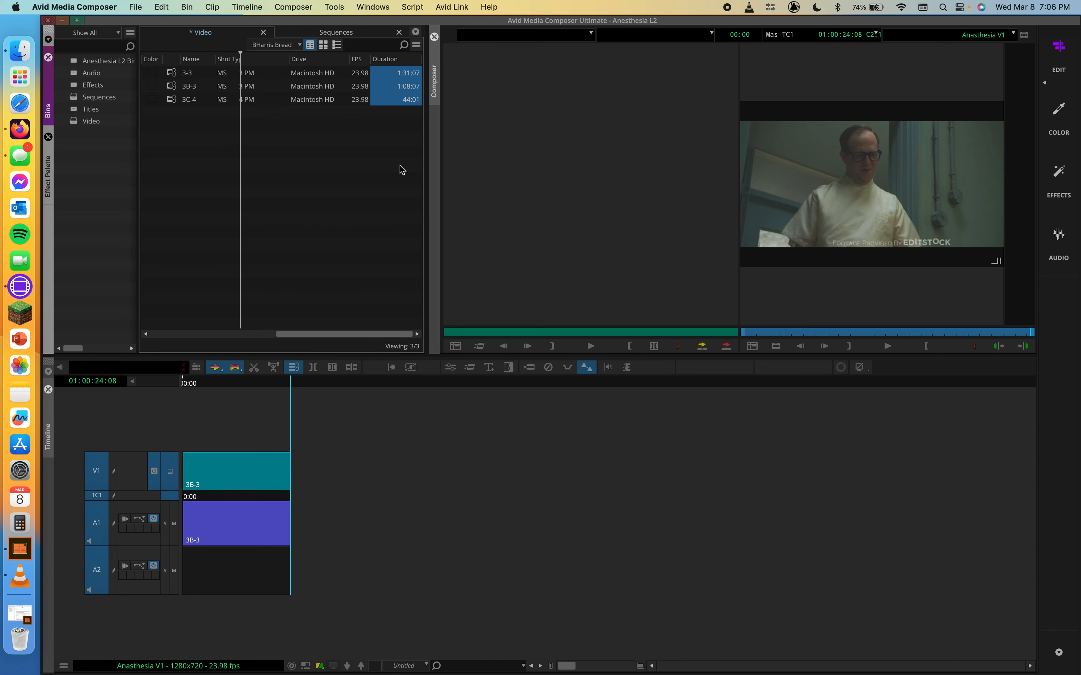
scroll(295, 147, "left", 5)
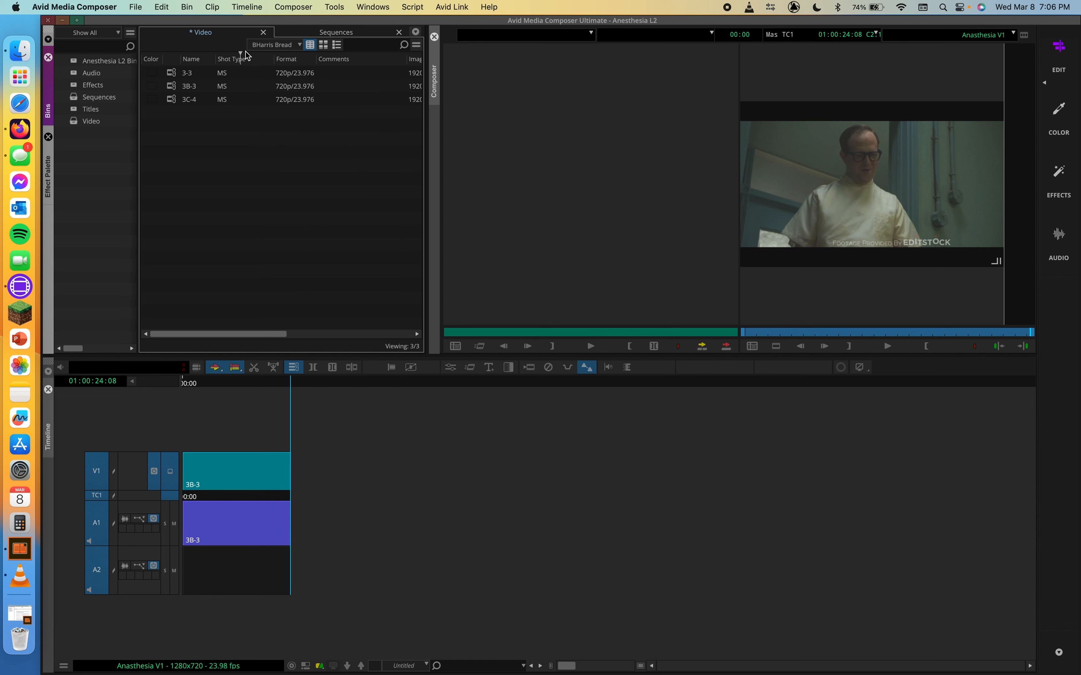
scroll(342, 93, "right", 3)
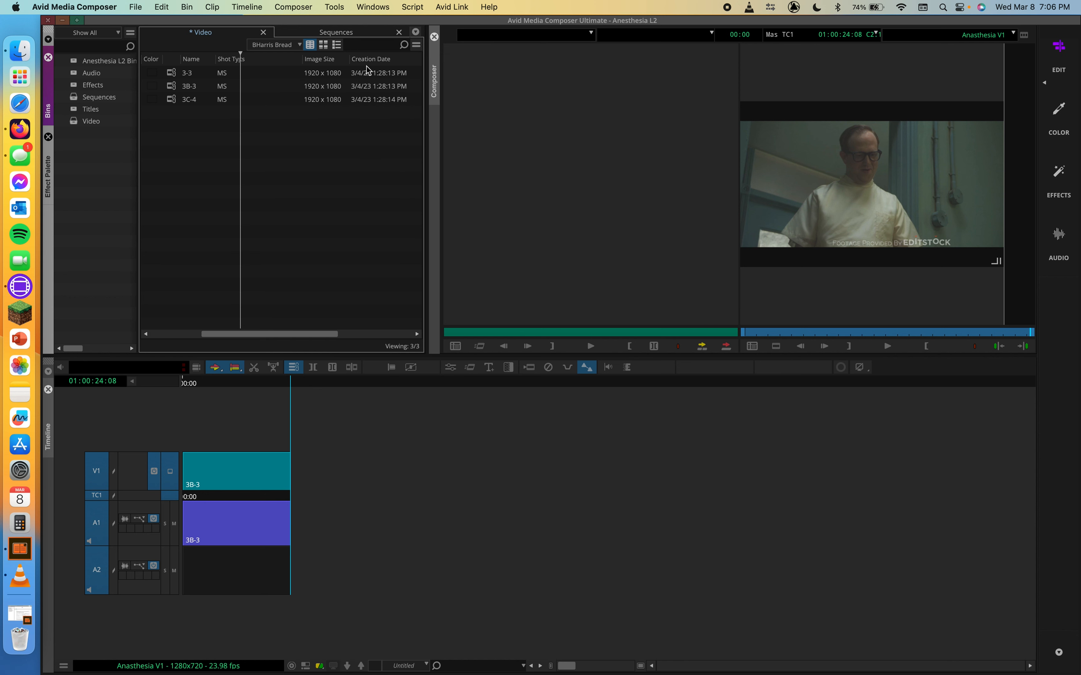
scroll(379, 157, "right", 3)
scroll(379, 156, "left", 2)
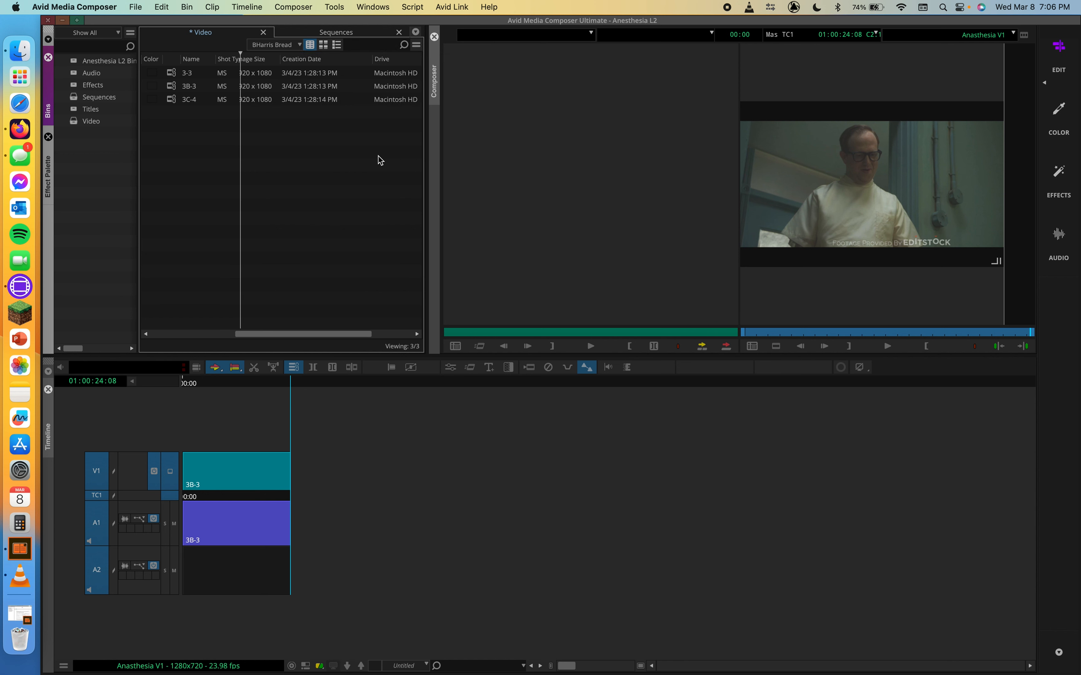
scroll(379, 156, "right", 2)
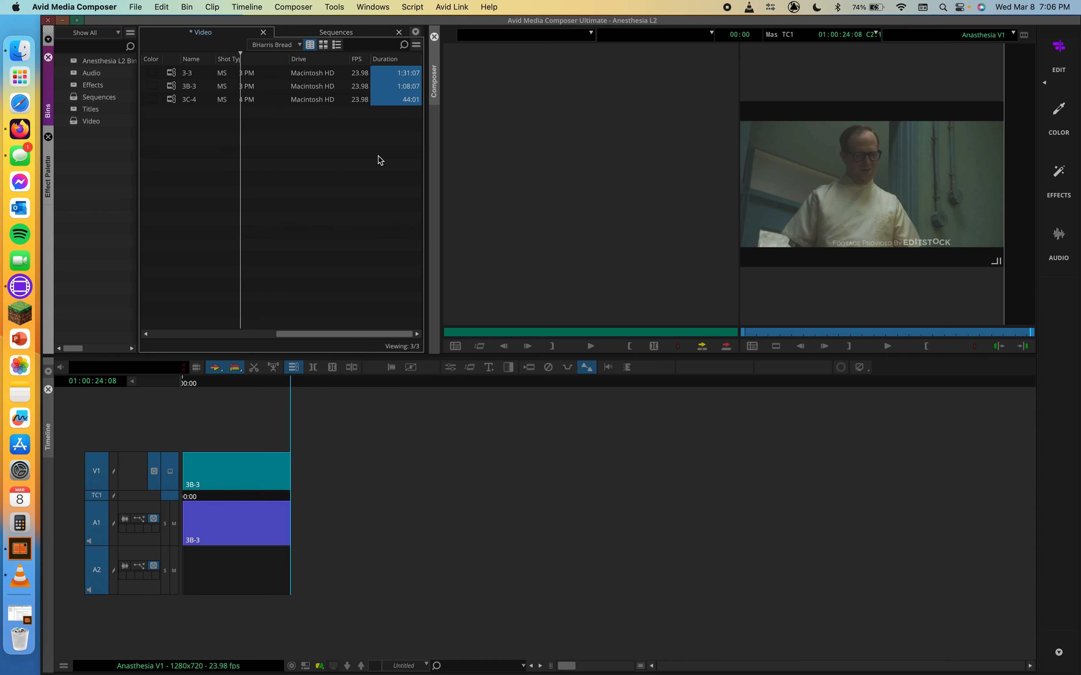
scroll(380, 159, "left", 2)
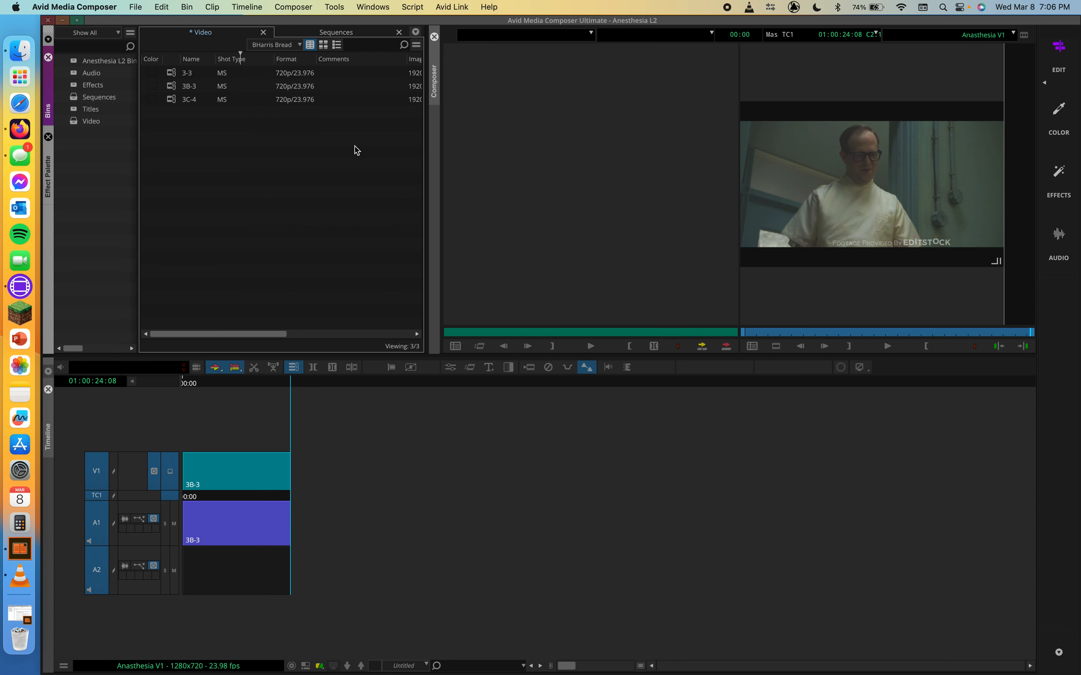
scroll(387, 151, "right", 2)
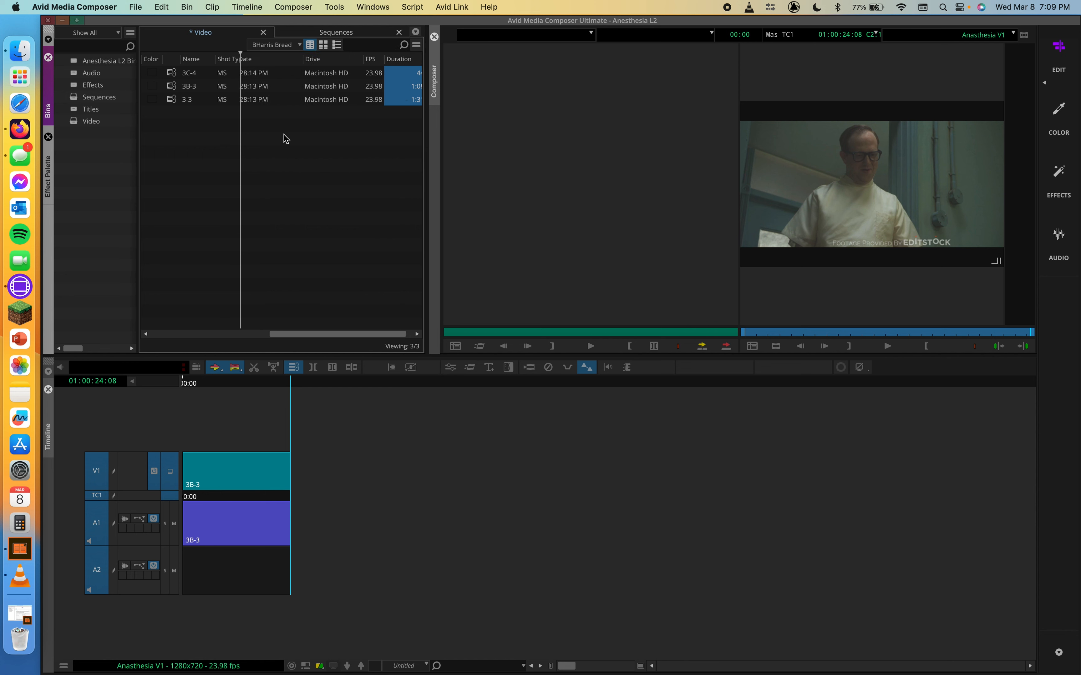
scroll(285, 138, "left", 5)
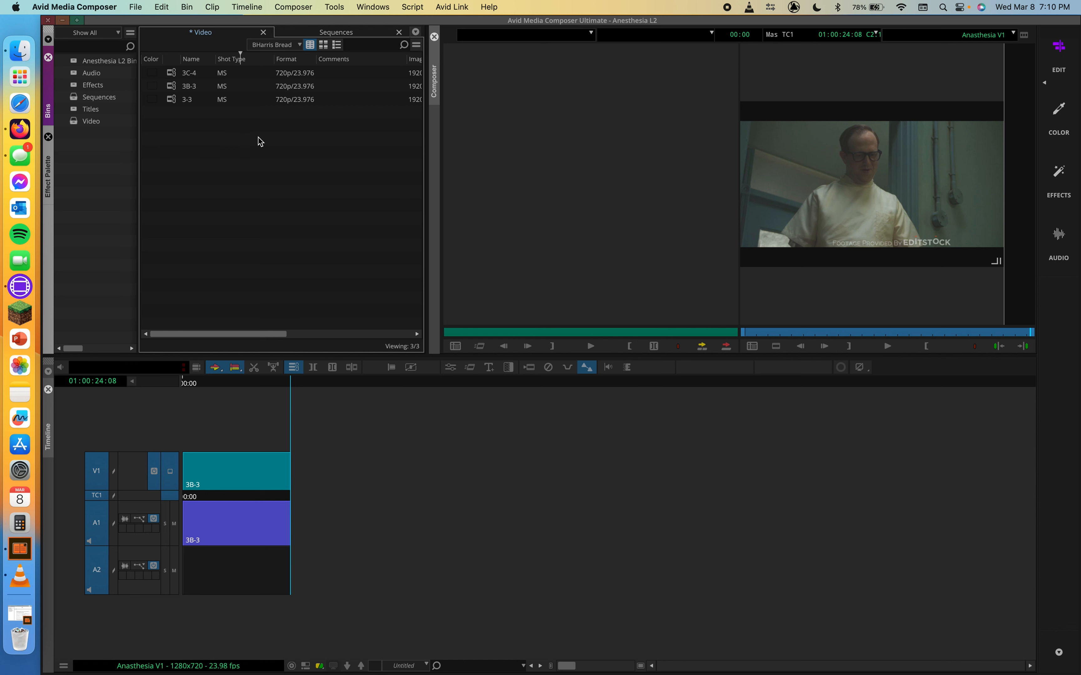
scroll(268, 136, "right", 5)
left_click(352, 172)
scroll(352, 172, "left", 5)
left_click(186, 6)
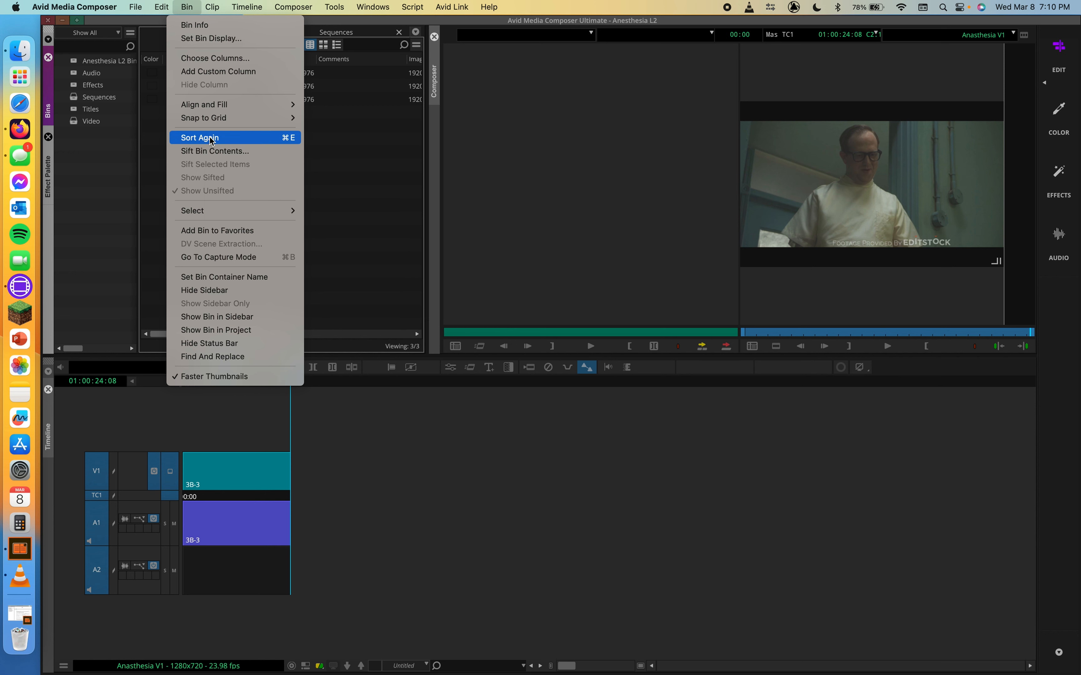
left_click(345, 115)
Link 6_38_2.mov and 6_39_2.mov from the Jacuzzi QT folder 006 into the Video bin, and close the Source Browser.
right_click(157, 151)
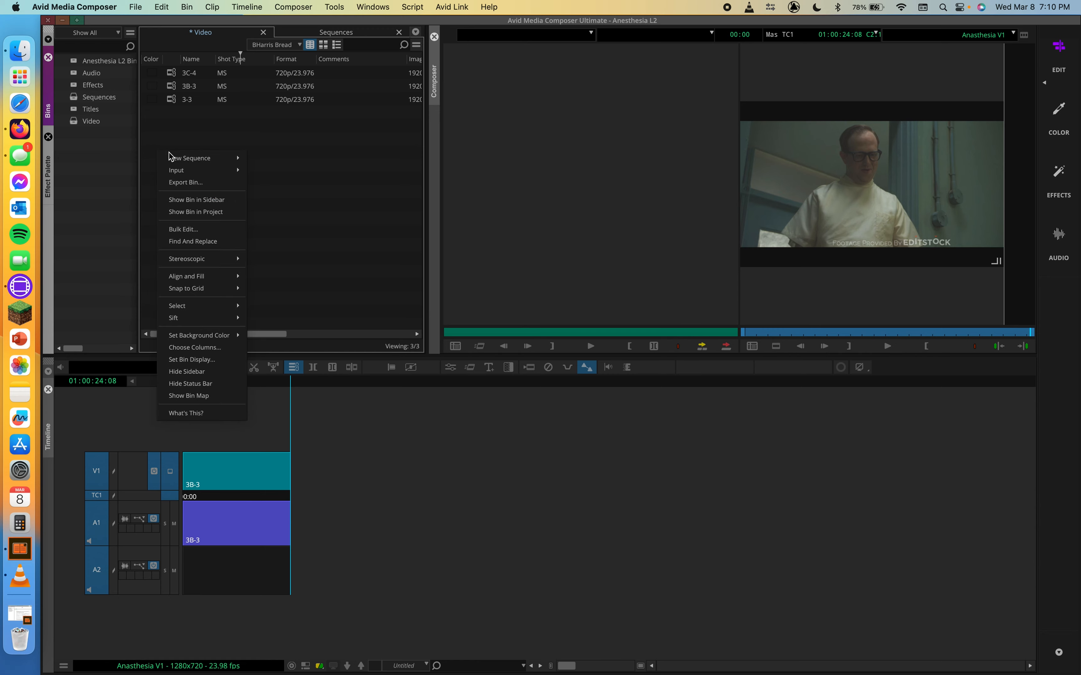
mouse_move(184, 166)
left_click(283, 172)
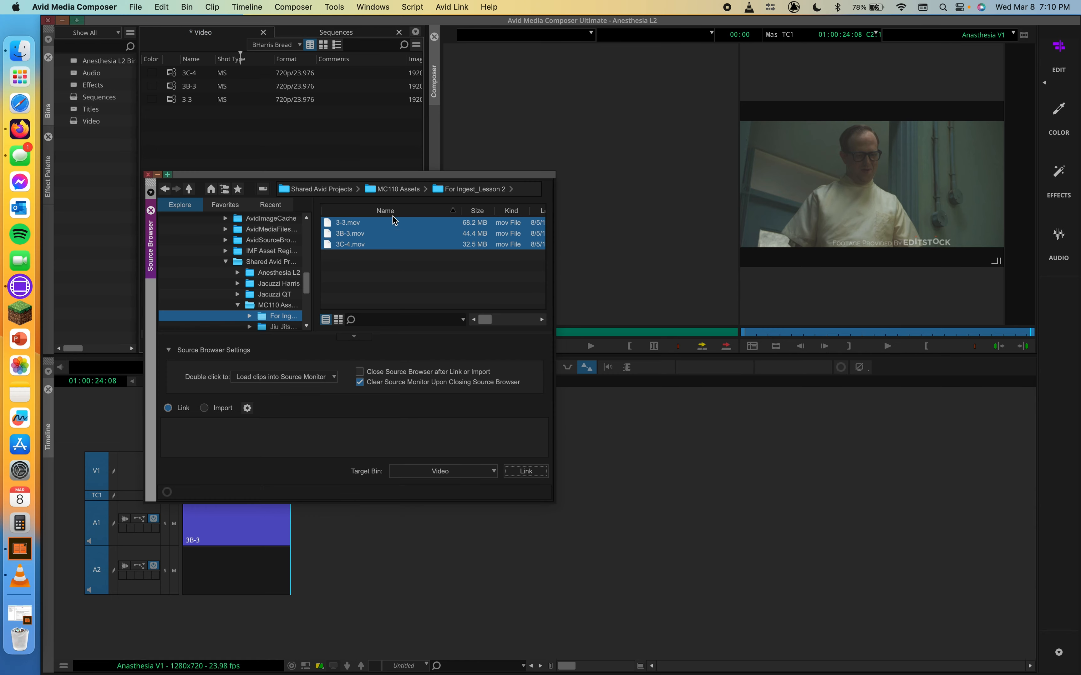
left_click(237, 294)
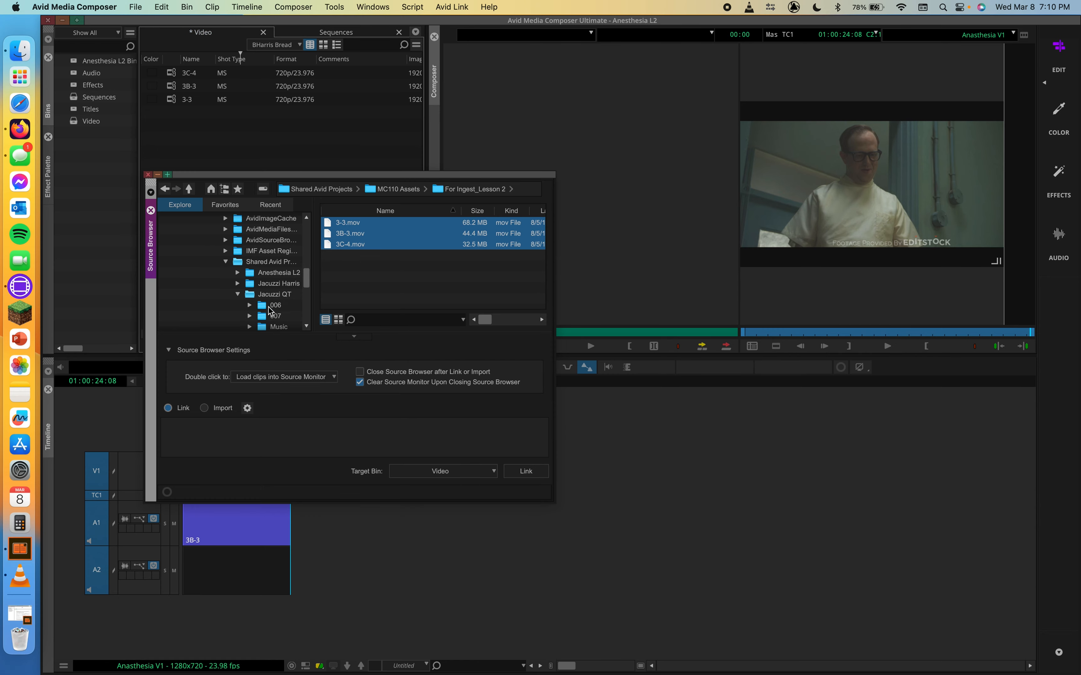
left_click(270, 306)
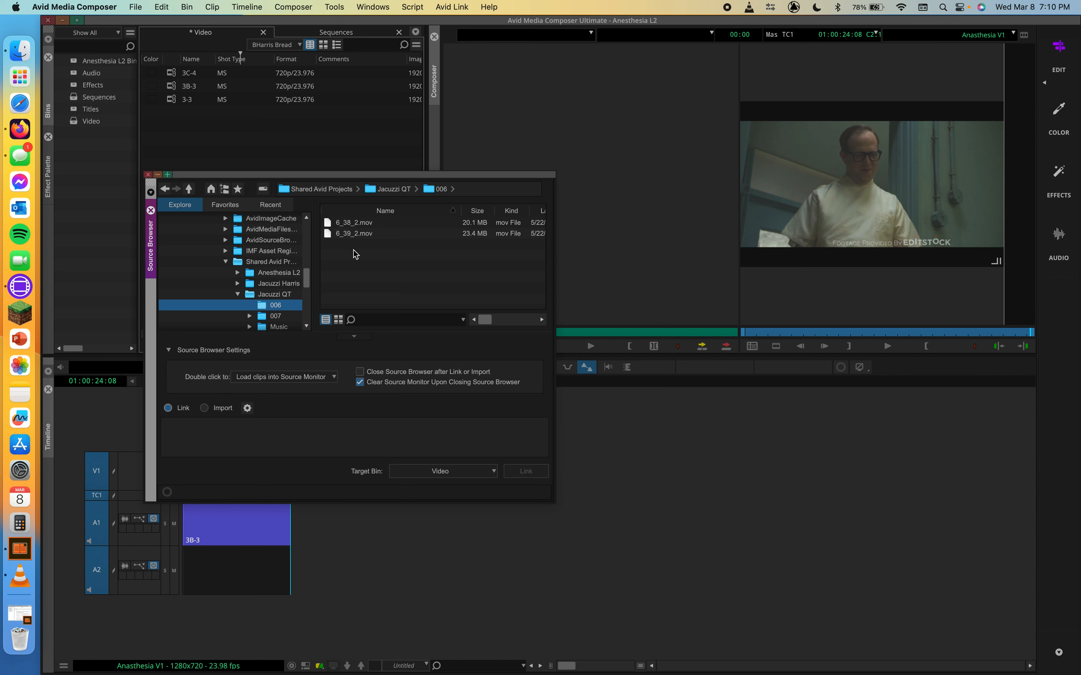
left_click_drag(362, 268, 351, 224)
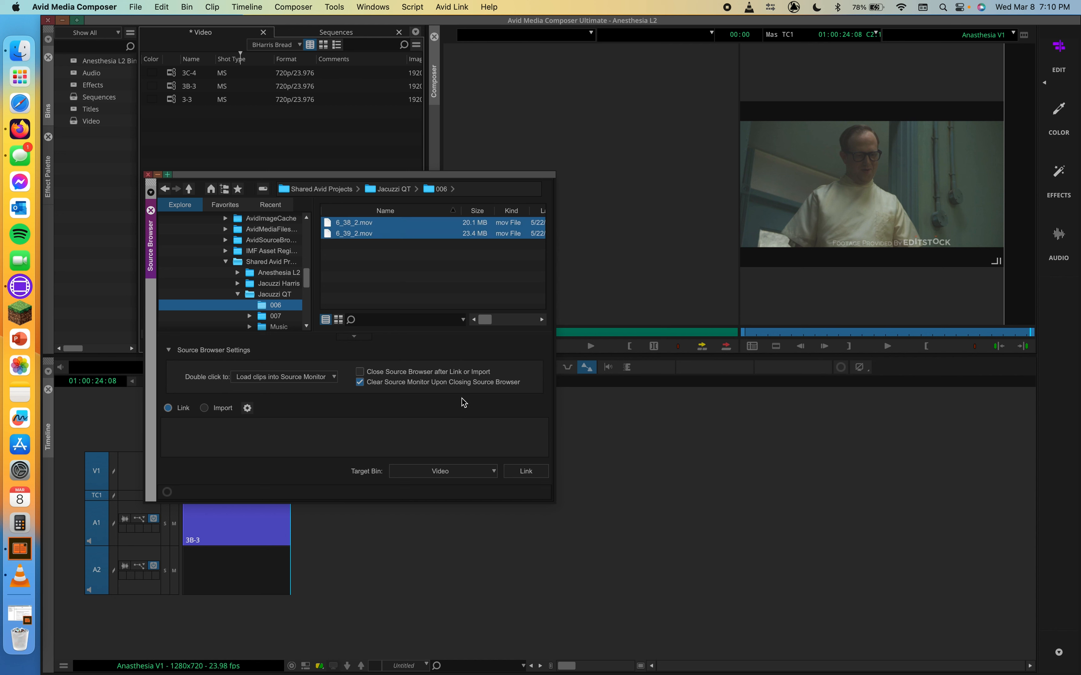
left_click(525, 471)
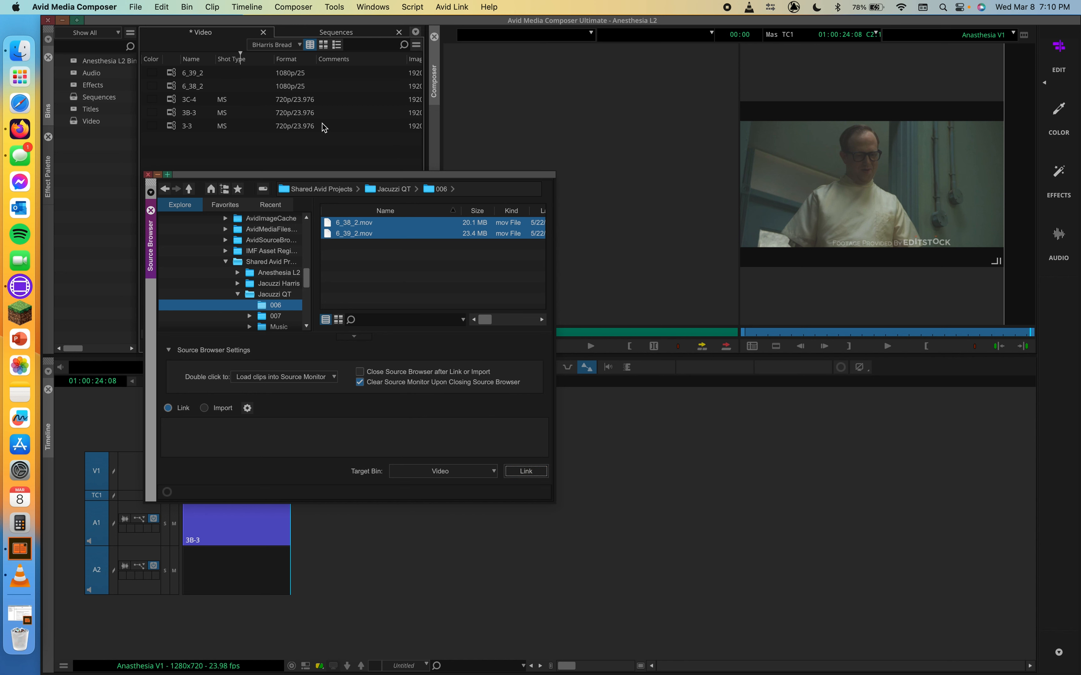
left_click(147, 174)
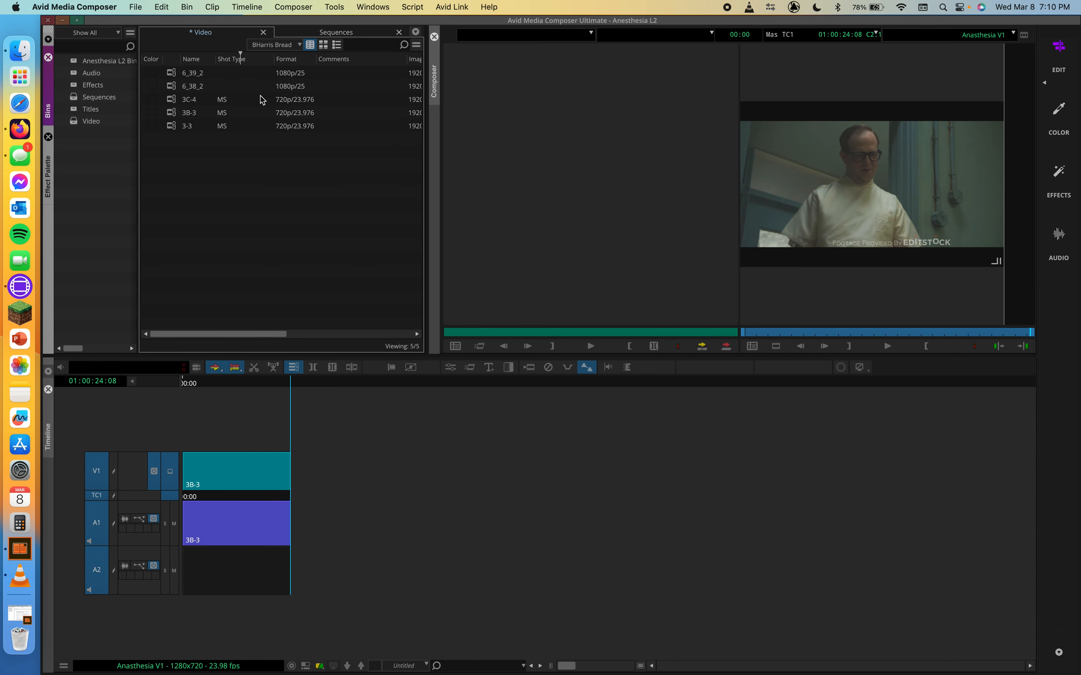
Reapply the last sort to the Video bin with Sort Again and check the order of the newly linked clips.
scroll(260, 96, "right", 5)
scroll(260, 96, "left", 3)
left_click(188, 7)
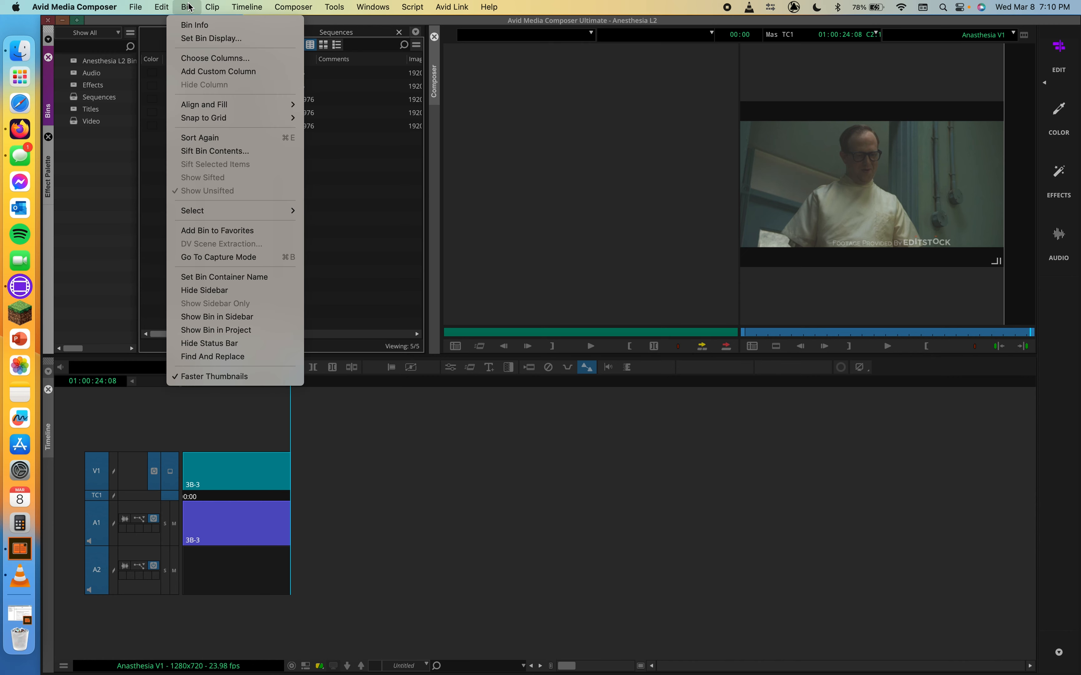
left_click(222, 138)
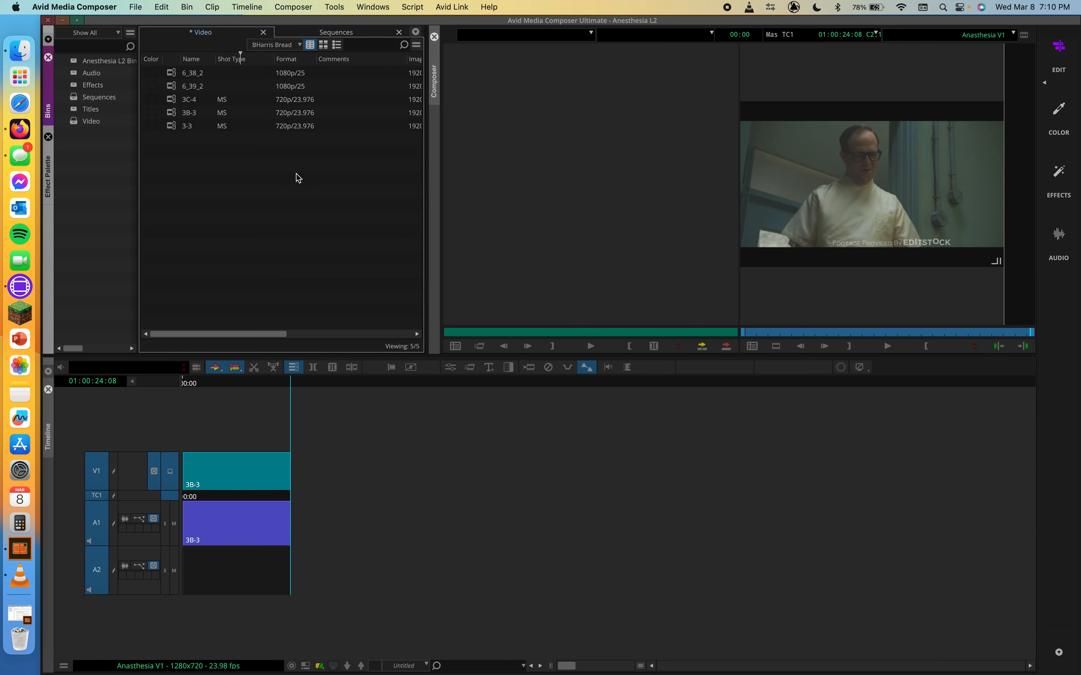
scroll(298, 177, "right", 5)
scroll(248, 176, "left", 5)
scroll(247, 177, "right", 4)
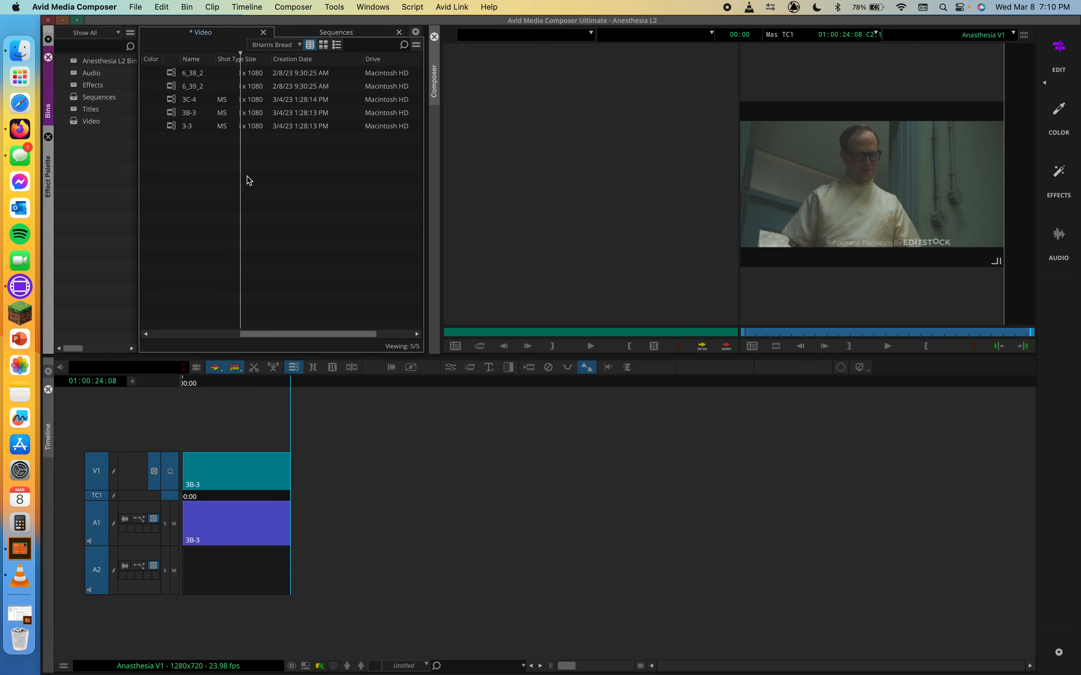
scroll(247, 176, "left", 5)
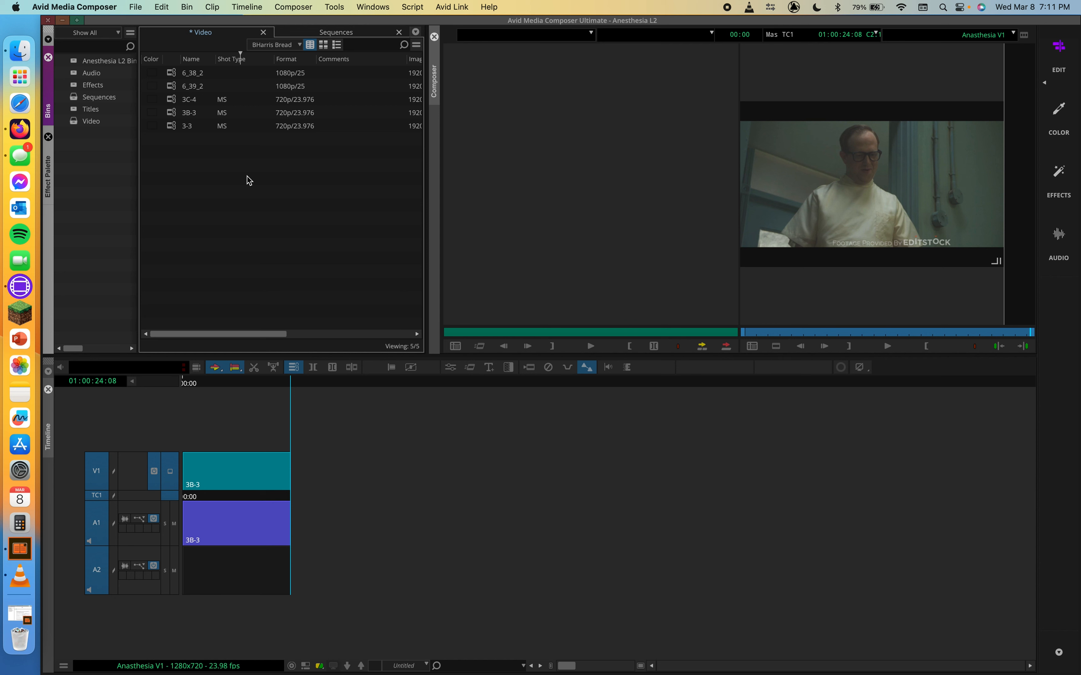
Bring up the Sequences bin and rename its sequence to $Anasthesia V1.
left_click(73, 97)
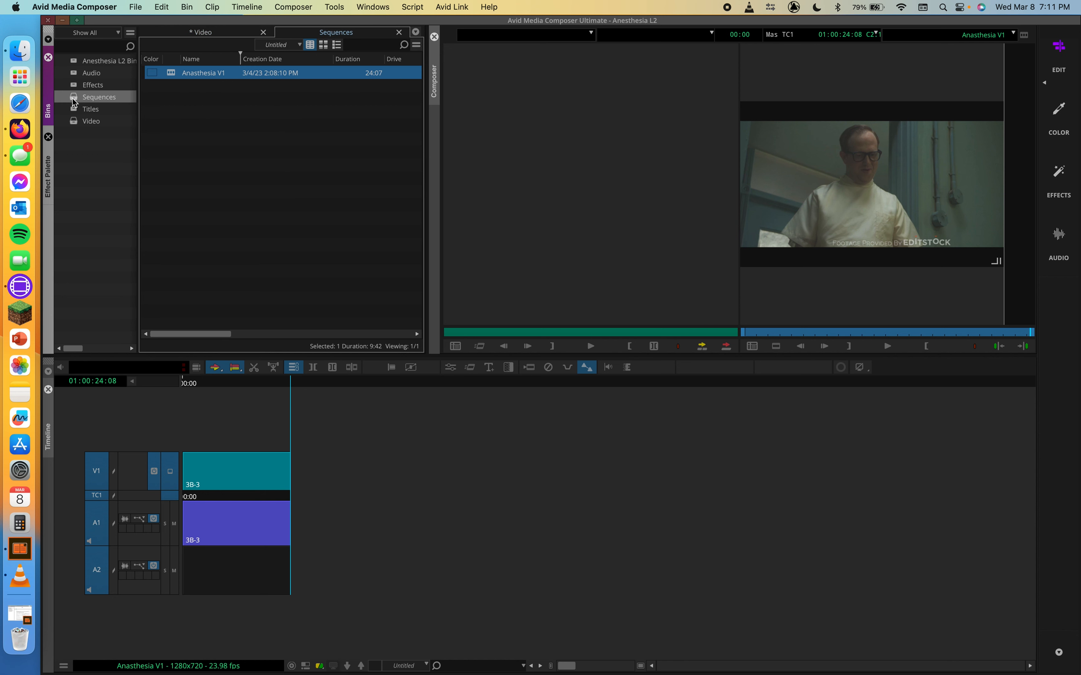
left_click(273, 119)
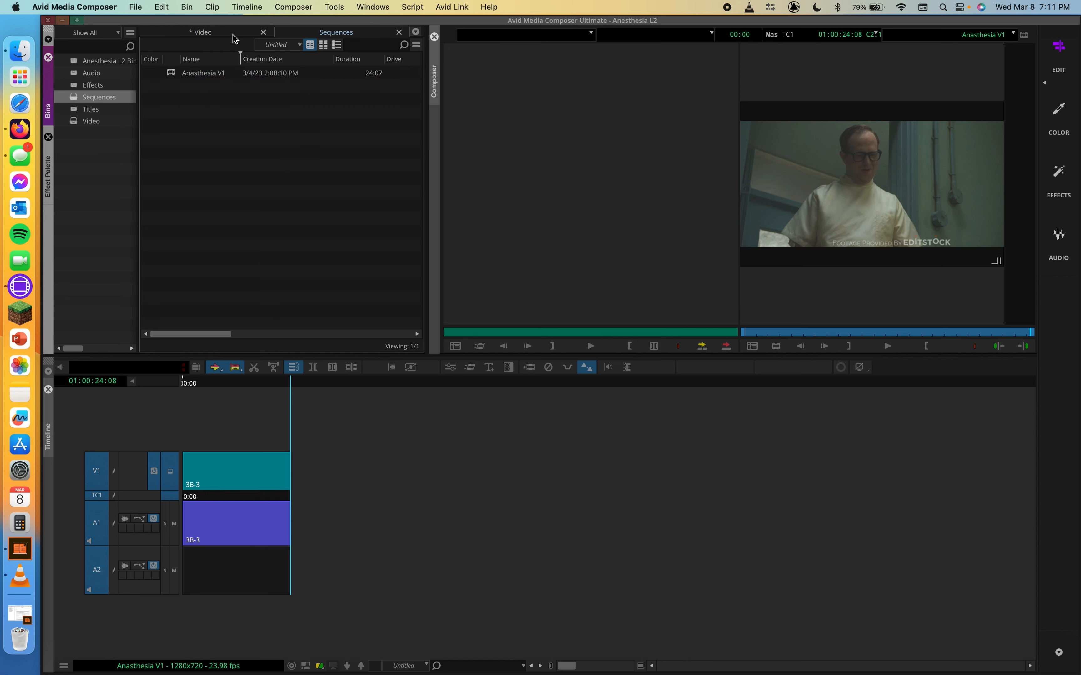
left_click(188, 72)
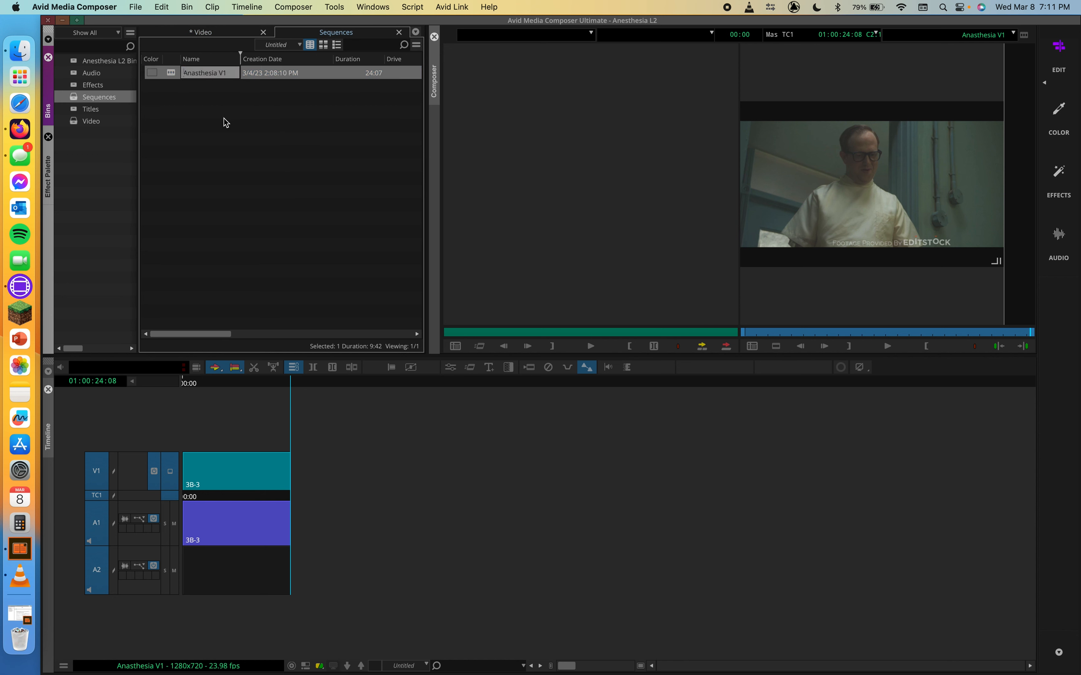
type("$")
key("Return")
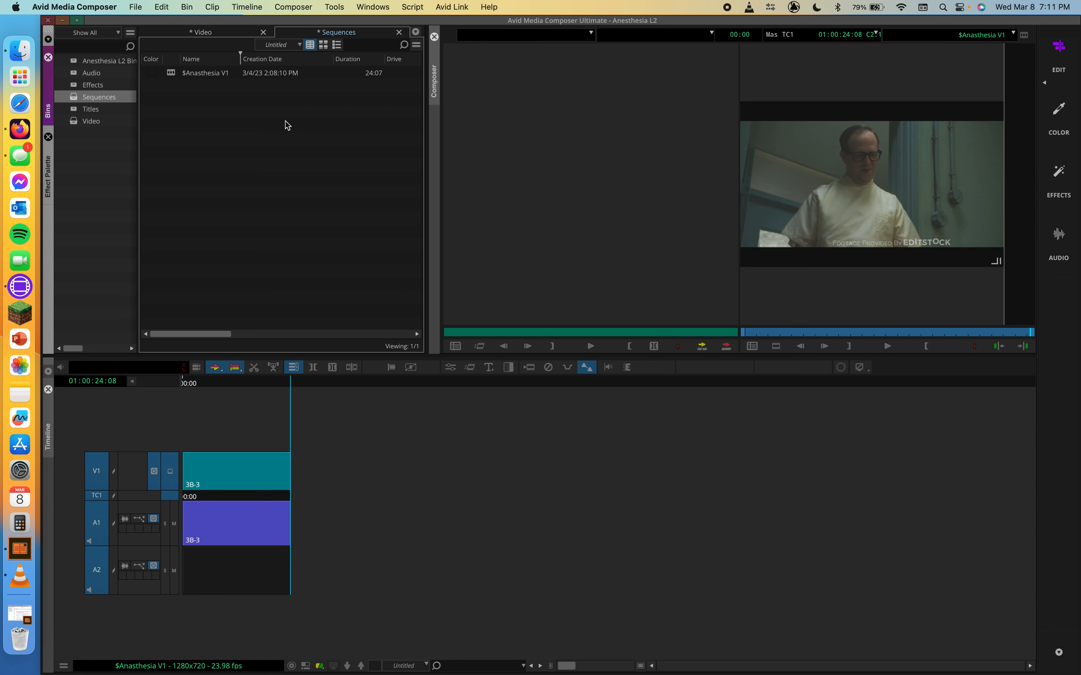
Remove the $ prefix from the sequence name so it reads Anasthesia V1.
left_click(188, 74)
left_click(188, 74)
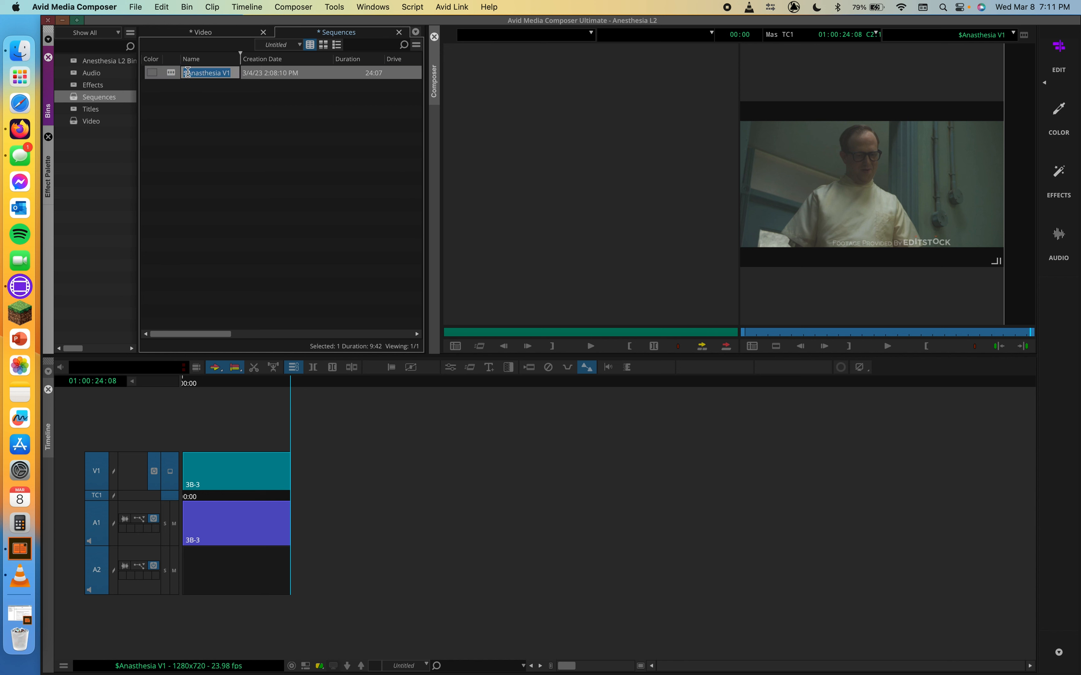
left_click(187, 73)
key("BackSpace")
left_click(188, 109)
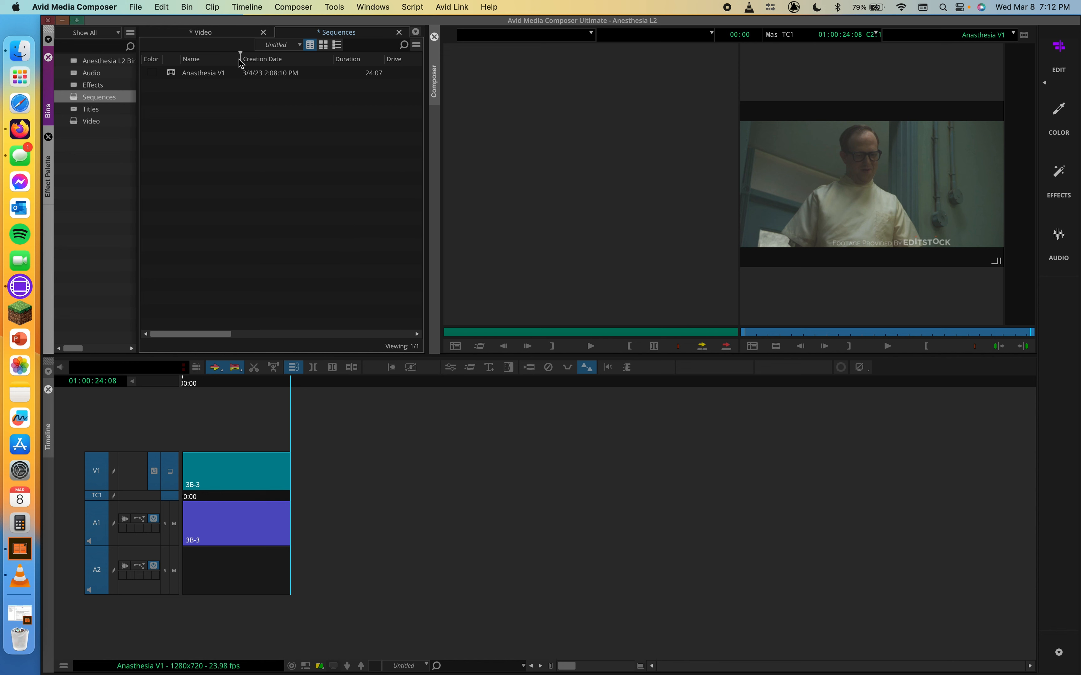
Add the prefix z_ to the sequence name, making it z_Anasthesia V1.
left_click(183, 73)
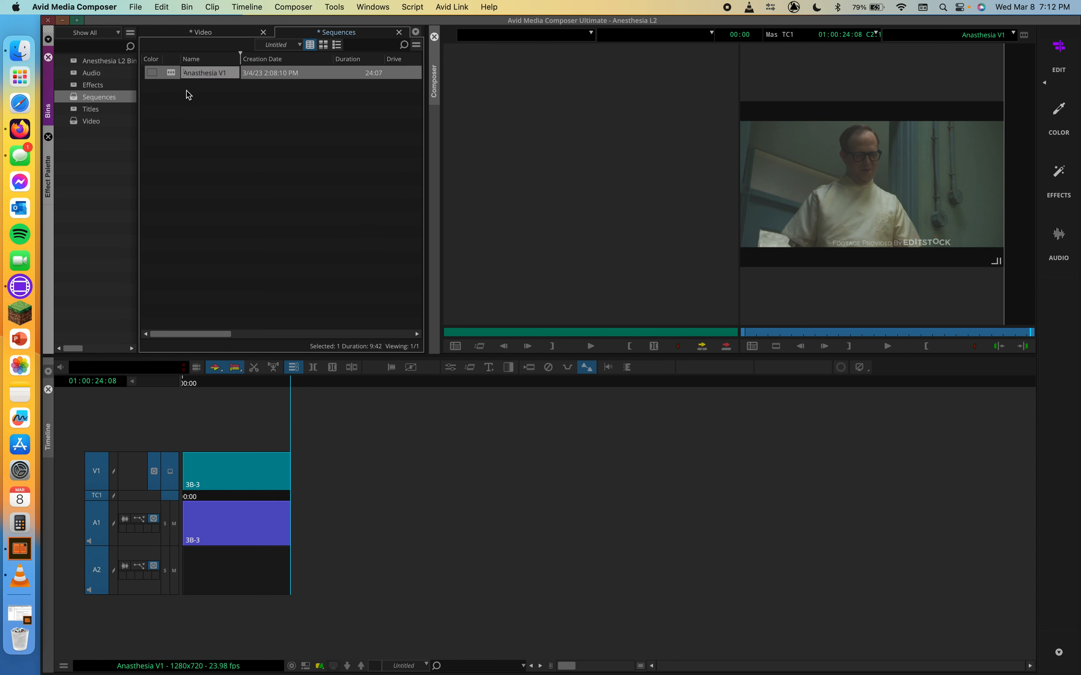
type("z_")
left_click(202, 115)
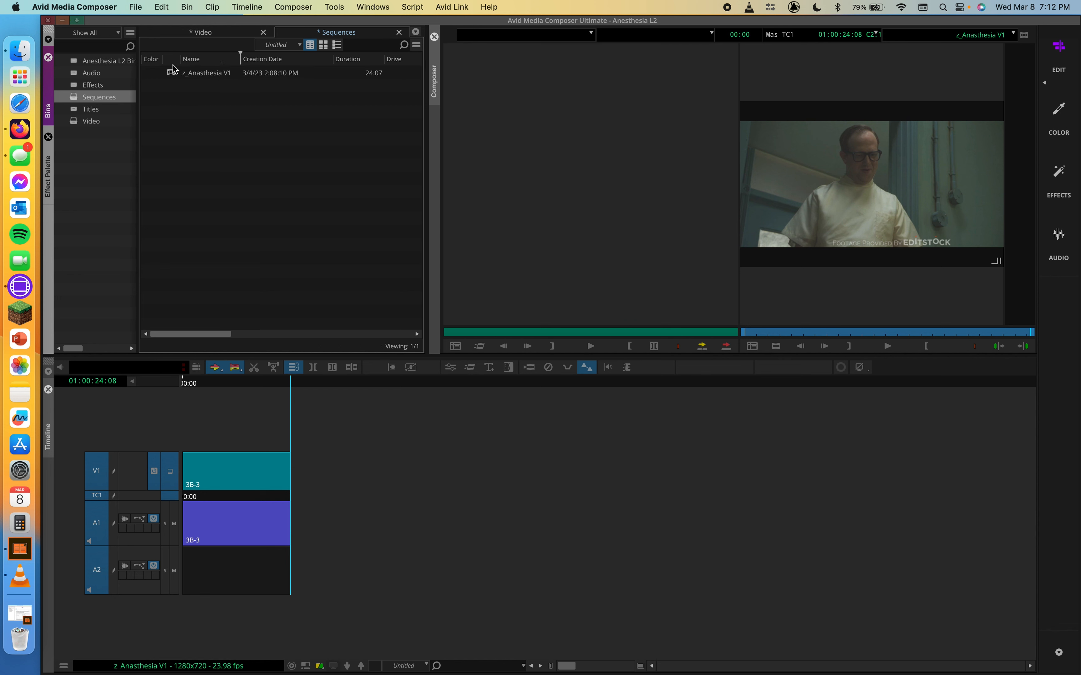
Remove the z_ prefix from the sequence name in the Sequences bin so it reads Anasthesia V1.
left_click(186, 77)
left_click(192, 76)
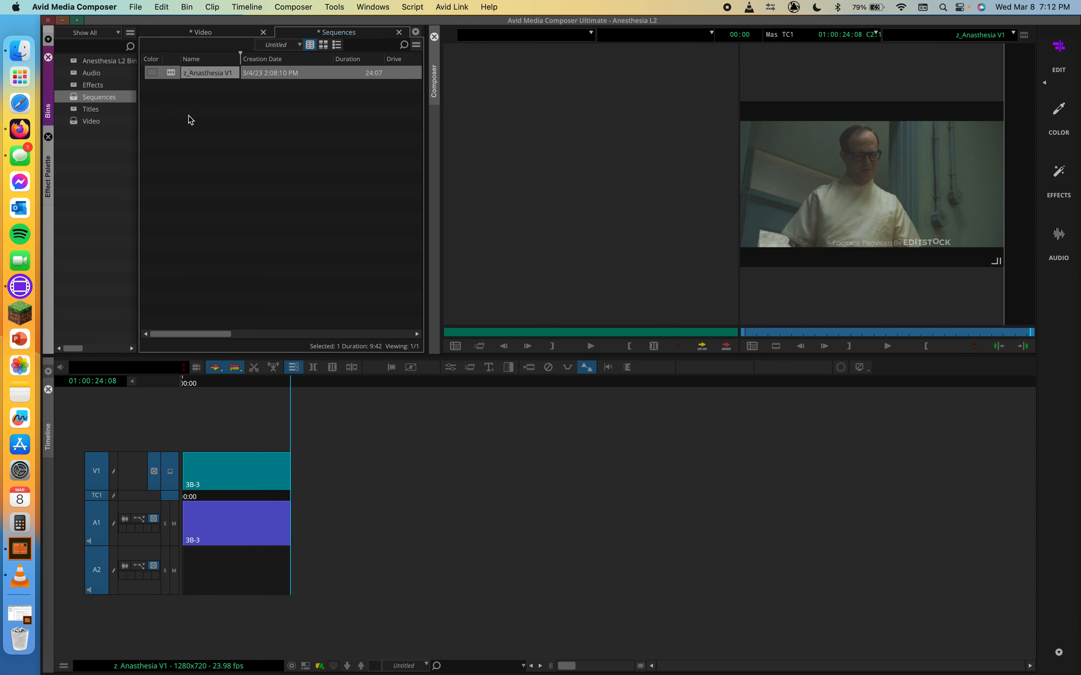
key("BackSpace")
key("BackSpace")
left_click(189, 134)
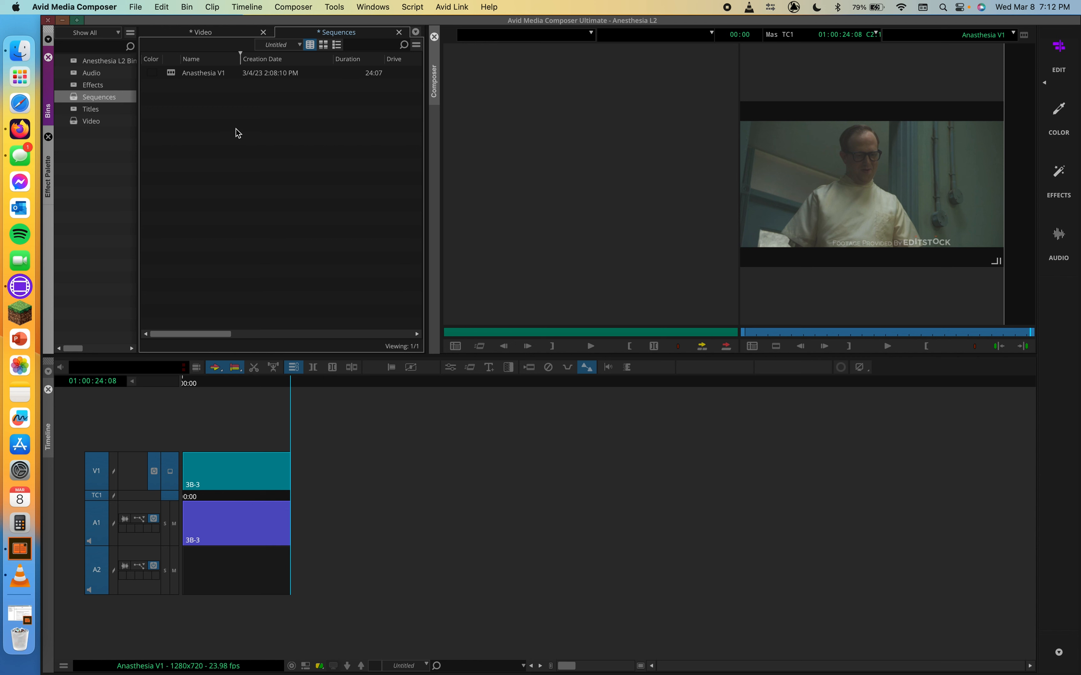
Bring up the Video bin, search its clips for M with the Shot Type column selected, and clear the search.
left_click(76, 121)
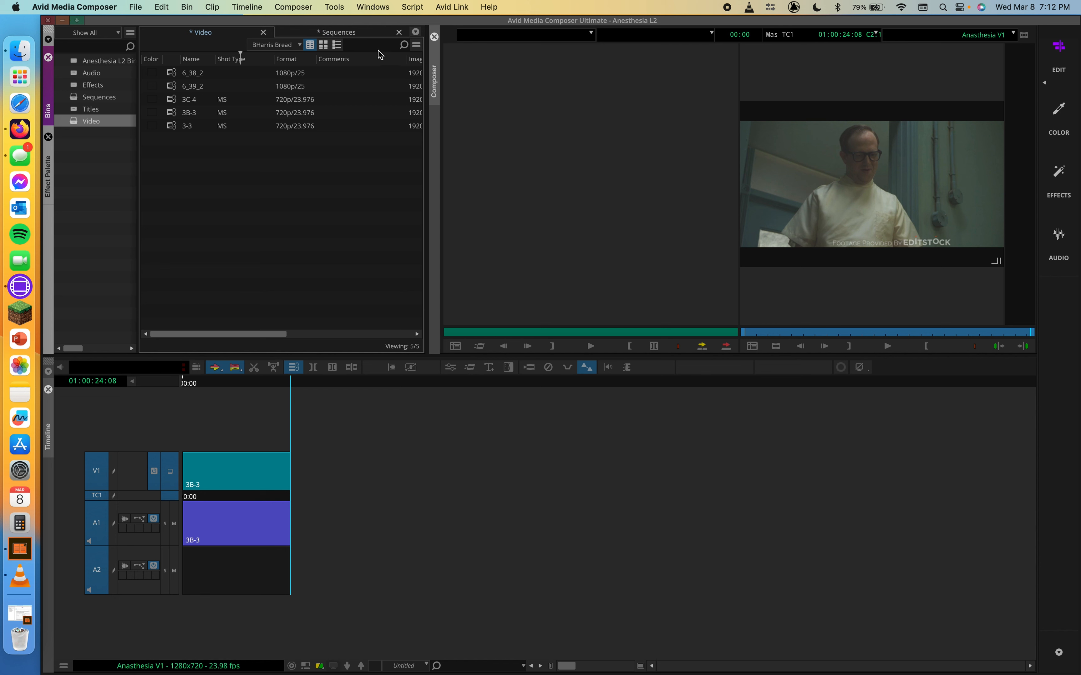
left_click(404, 46)
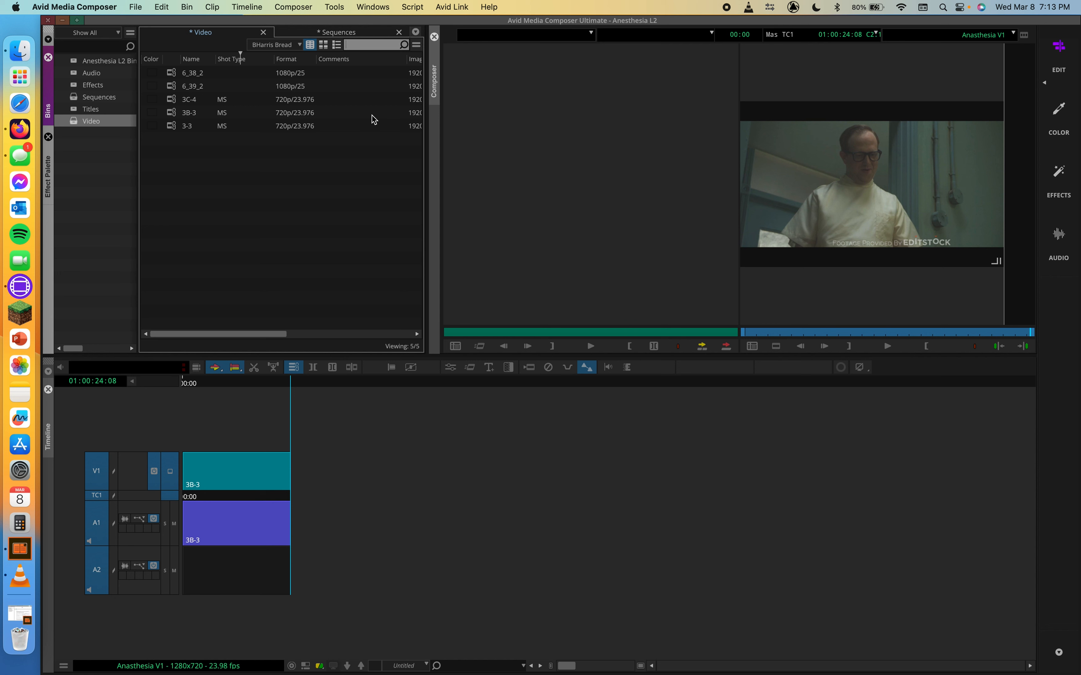
left_click(373, 43)
left_click(224, 61)
left_click(369, 44)
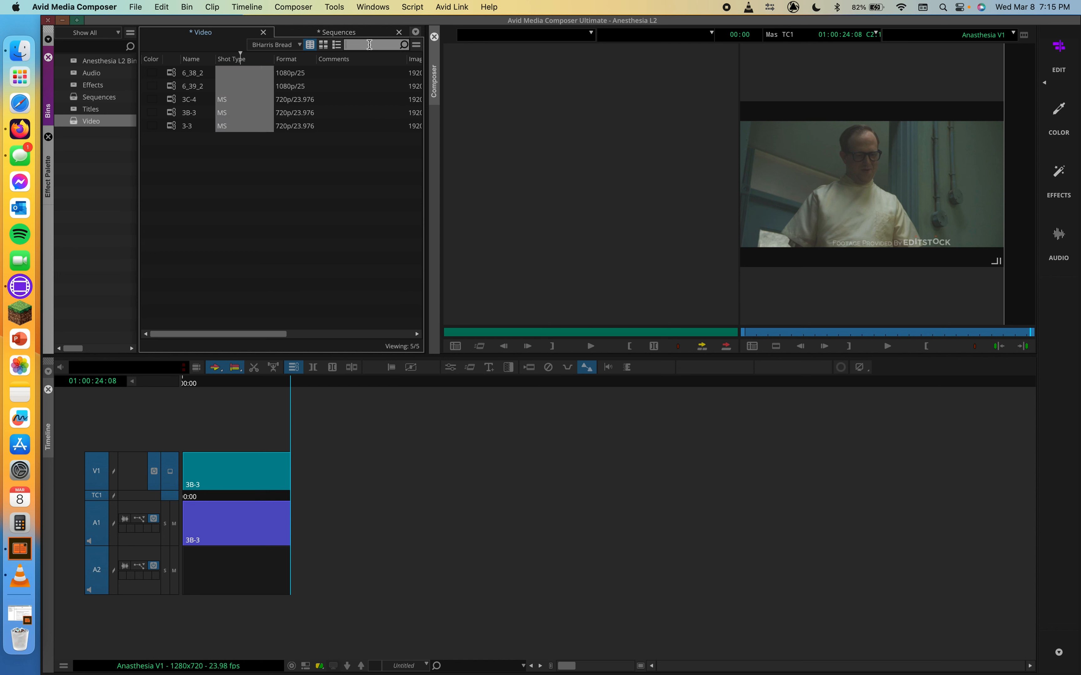
type("M")
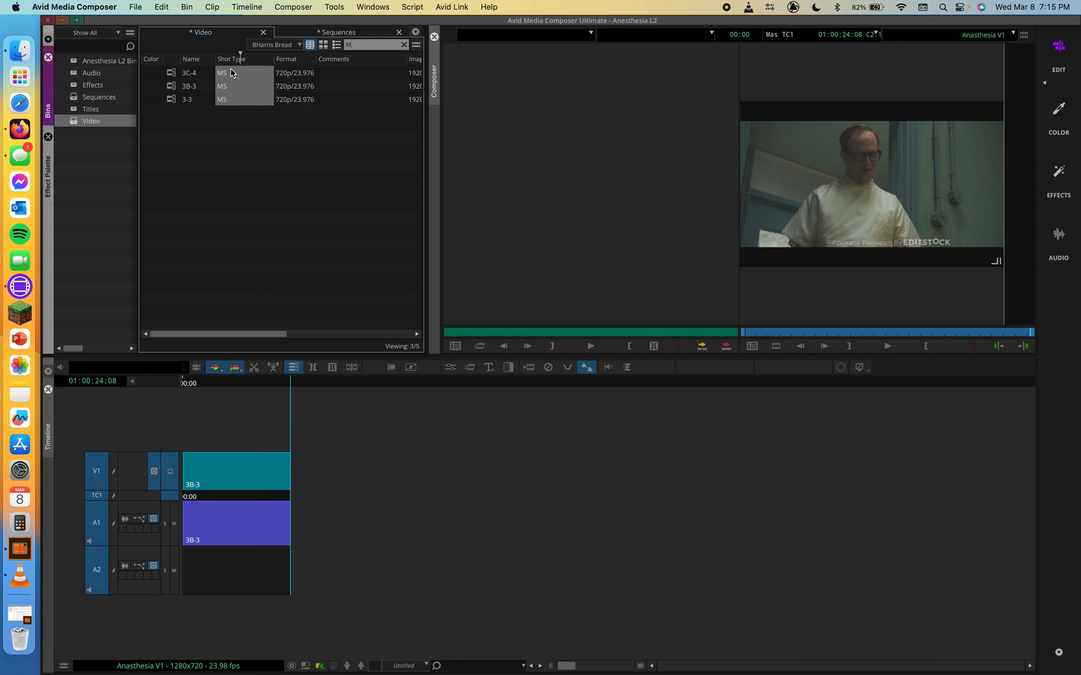
key("BackSpace")
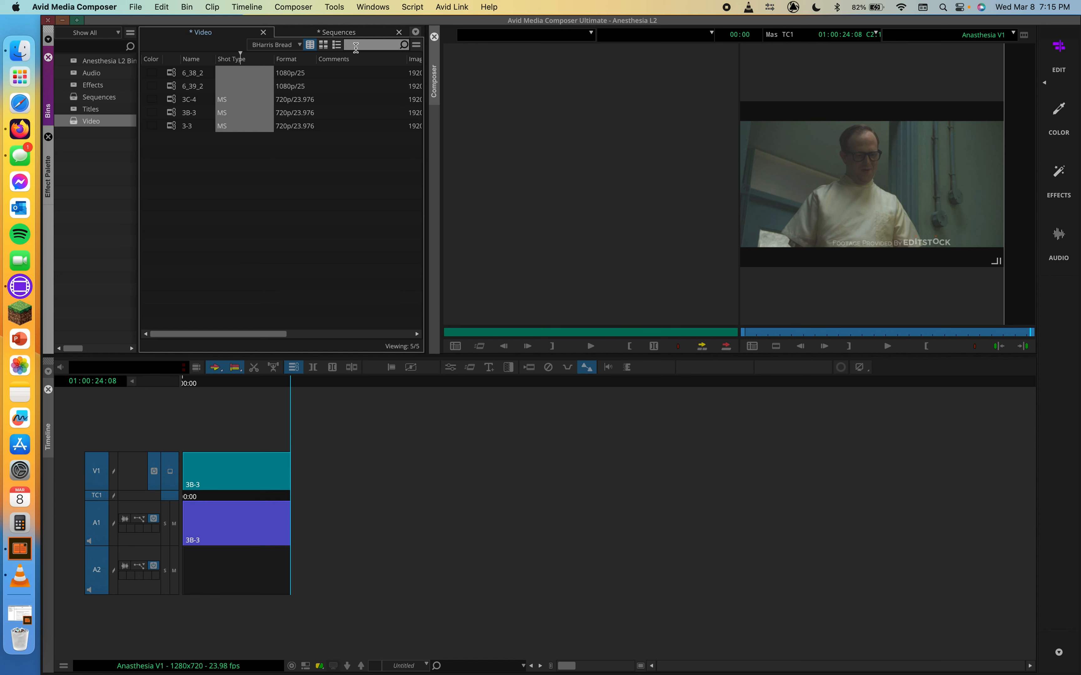
Search the Video bin for 6 with the Name column selected, and clear the search.
left_click(186, 61)
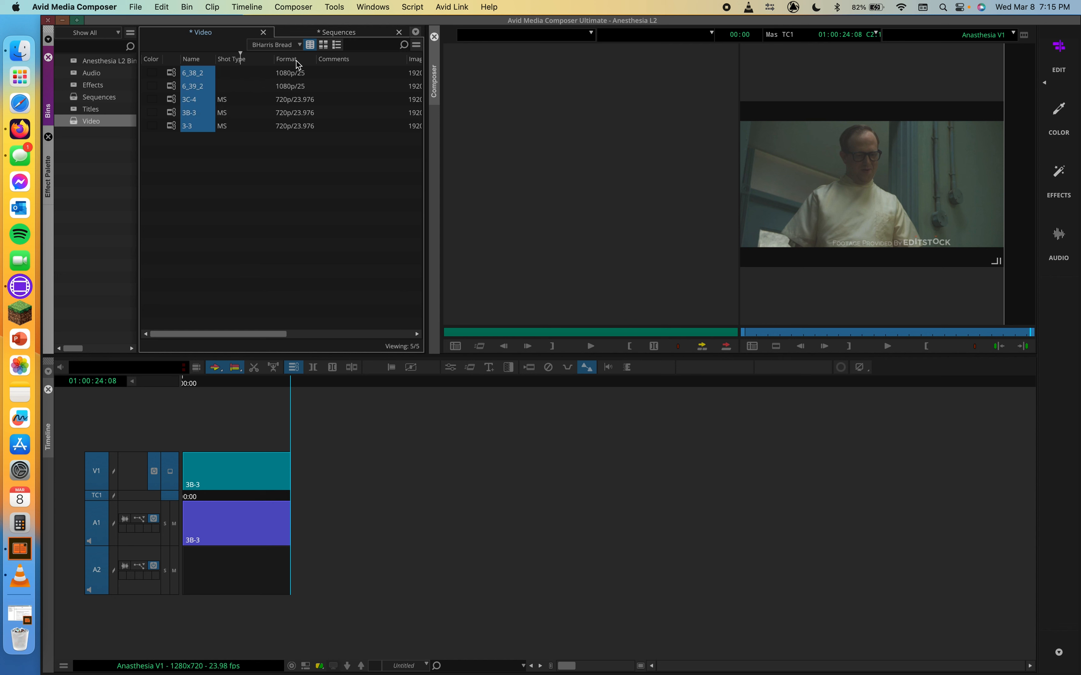
left_click(361, 45)
type("6")
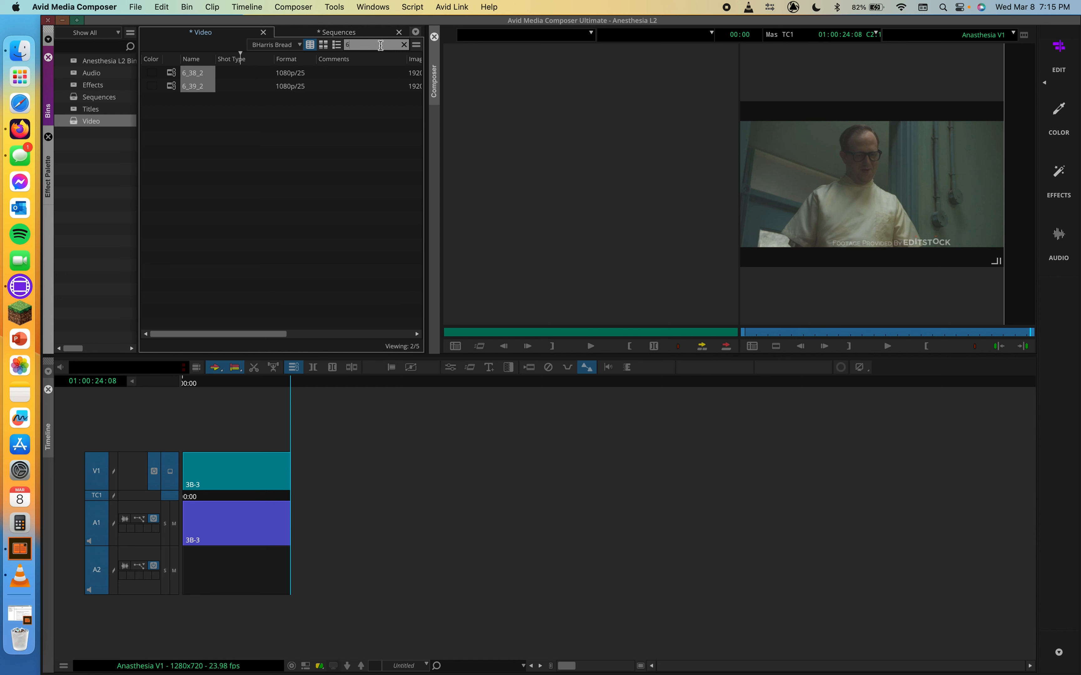
key("BackSpace")
Search the Video bin for a person's first name with the Comments column selected, and clear the search.
left_click(344, 61)
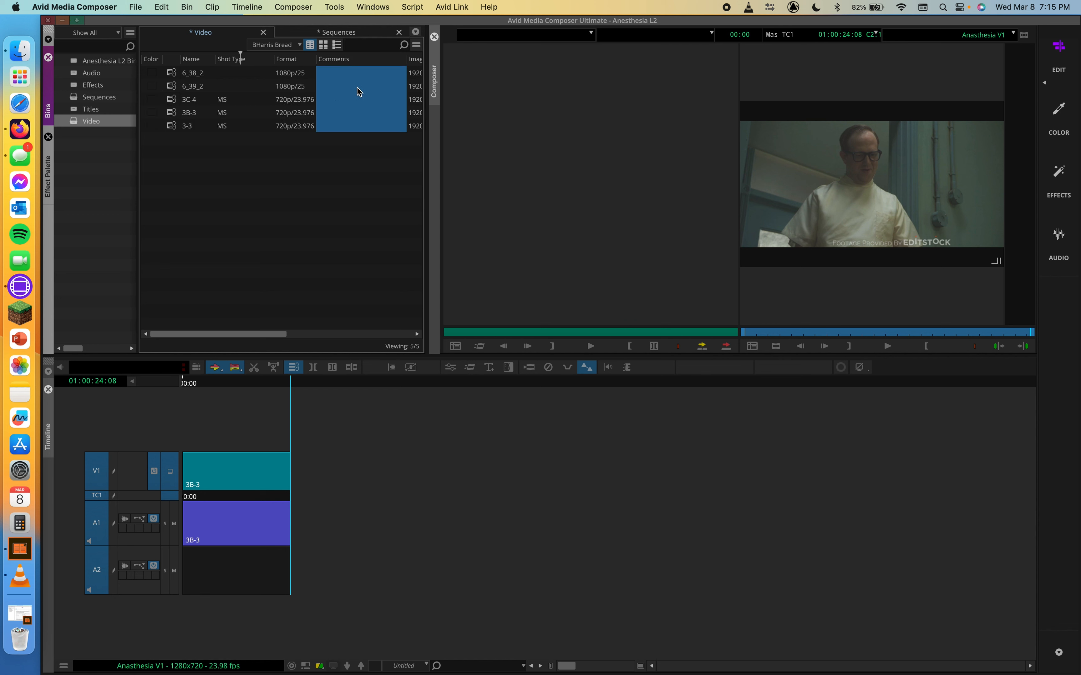
scroll(357, 87, "right", 2)
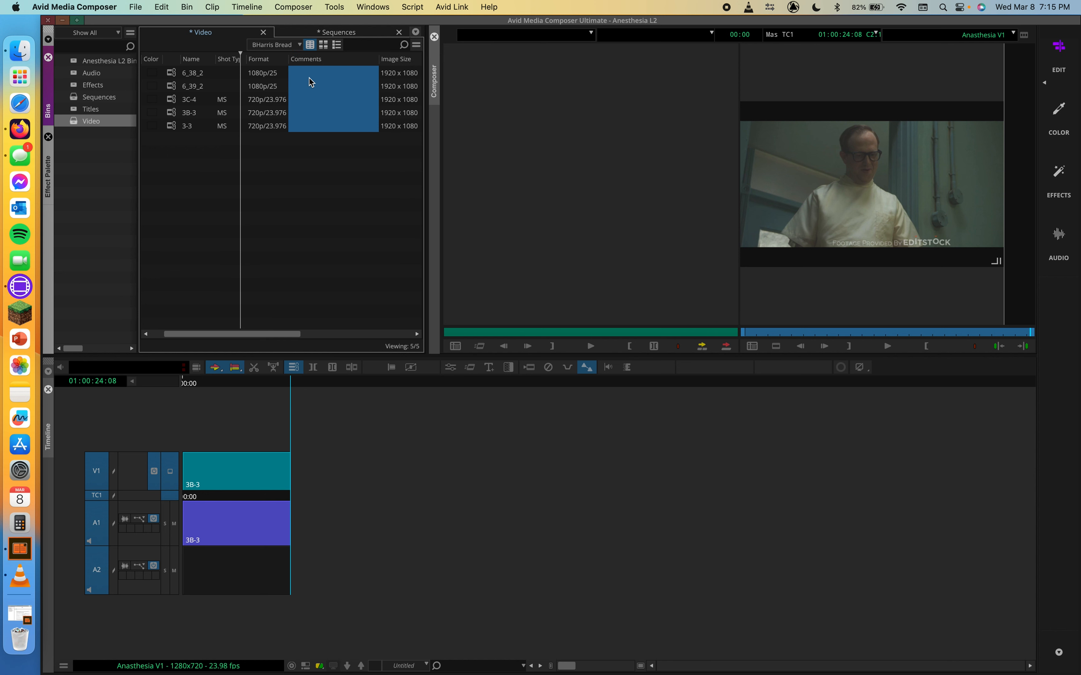
scroll(327, 73, "right", 3)
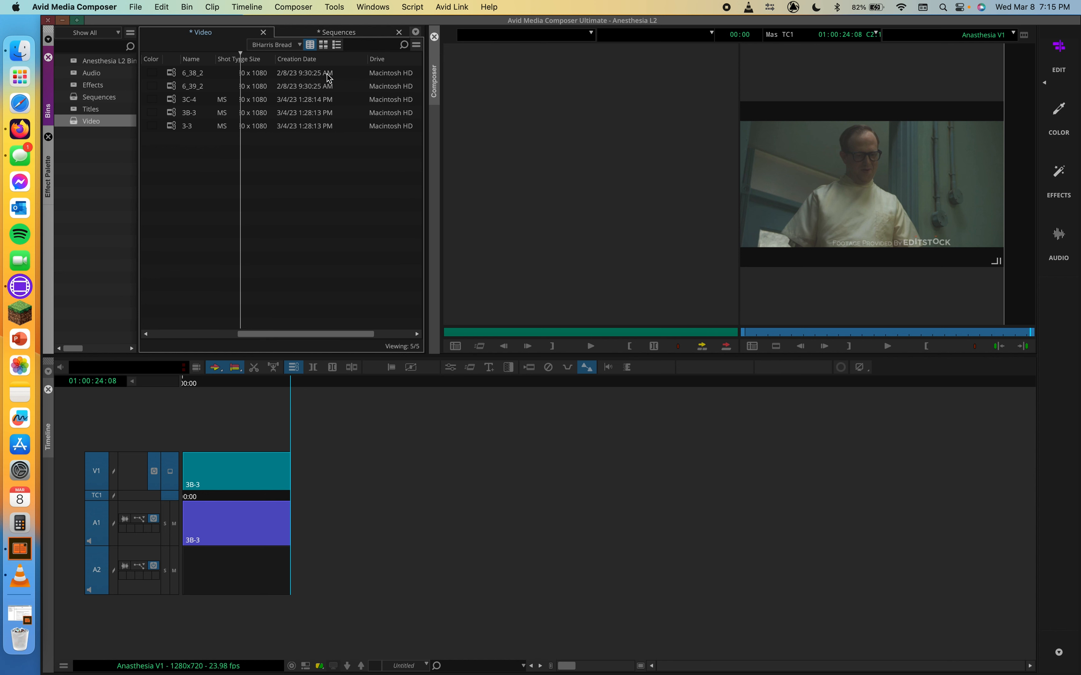
scroll(327, 73, "left", 4)
scroll(326, 78, "right", 2)
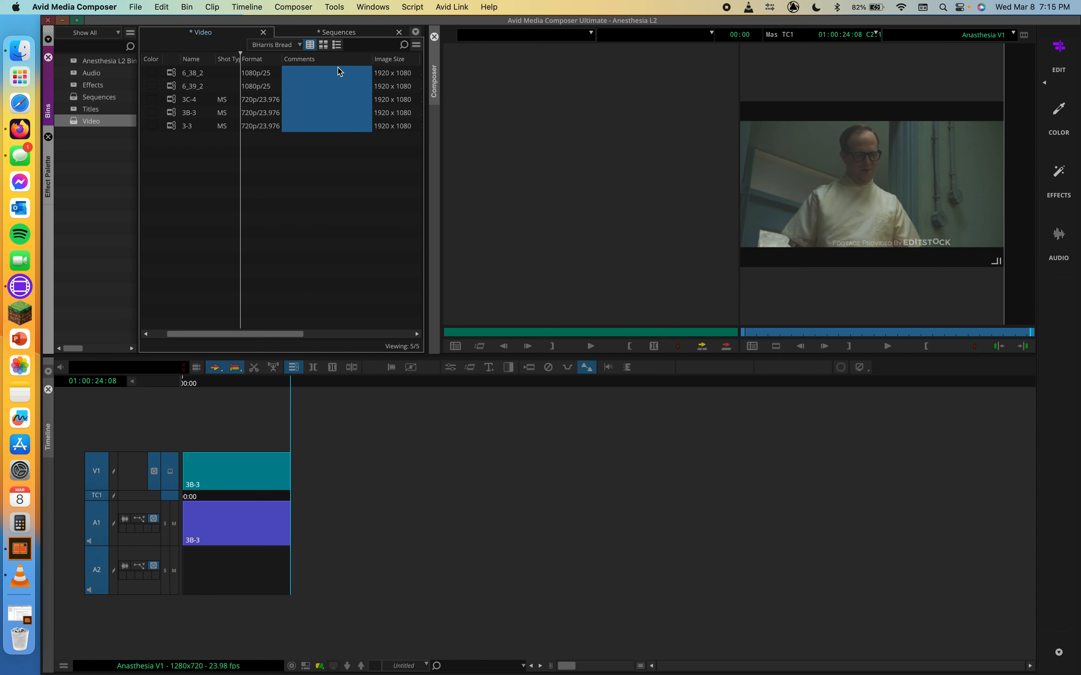
left_click(357, 47)
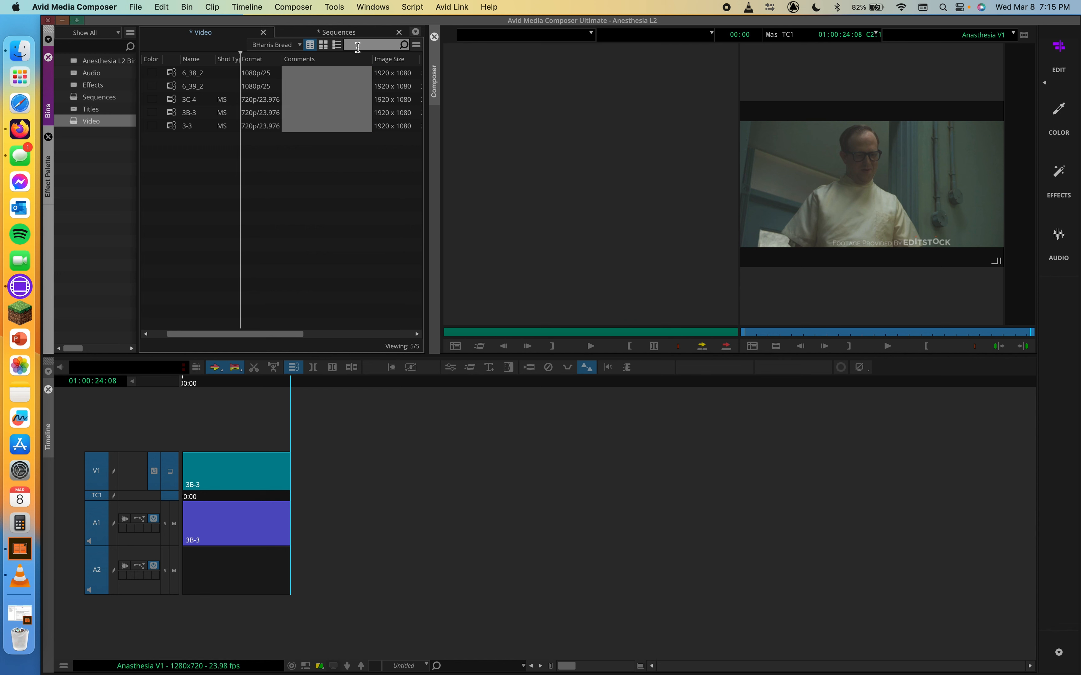
type("Ben")
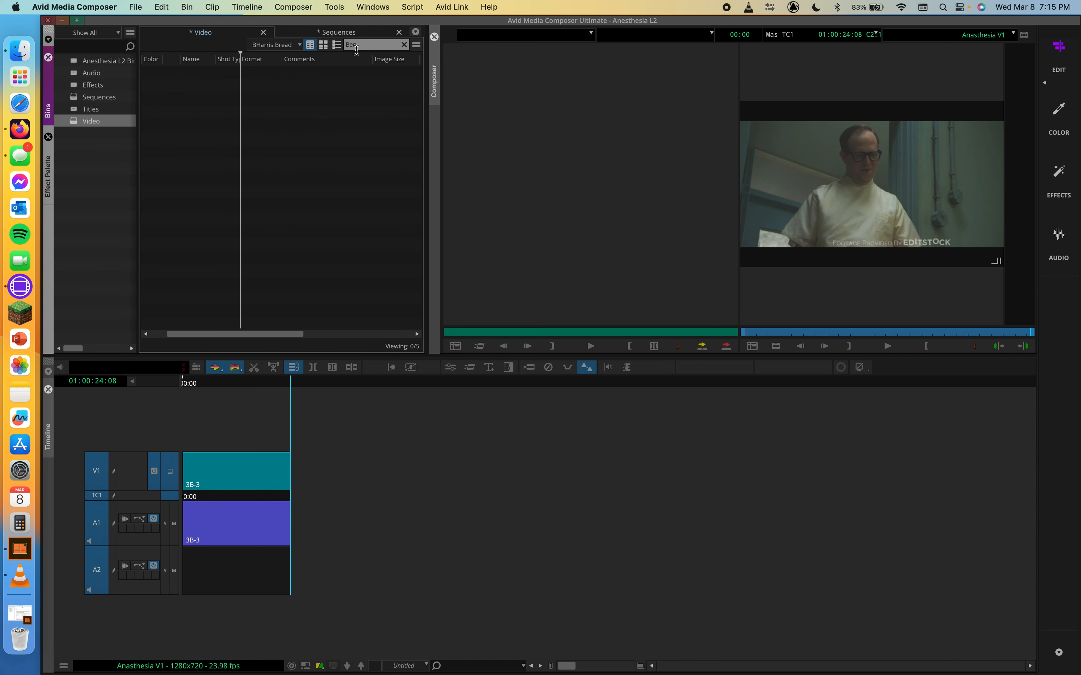
key("BackSpace")
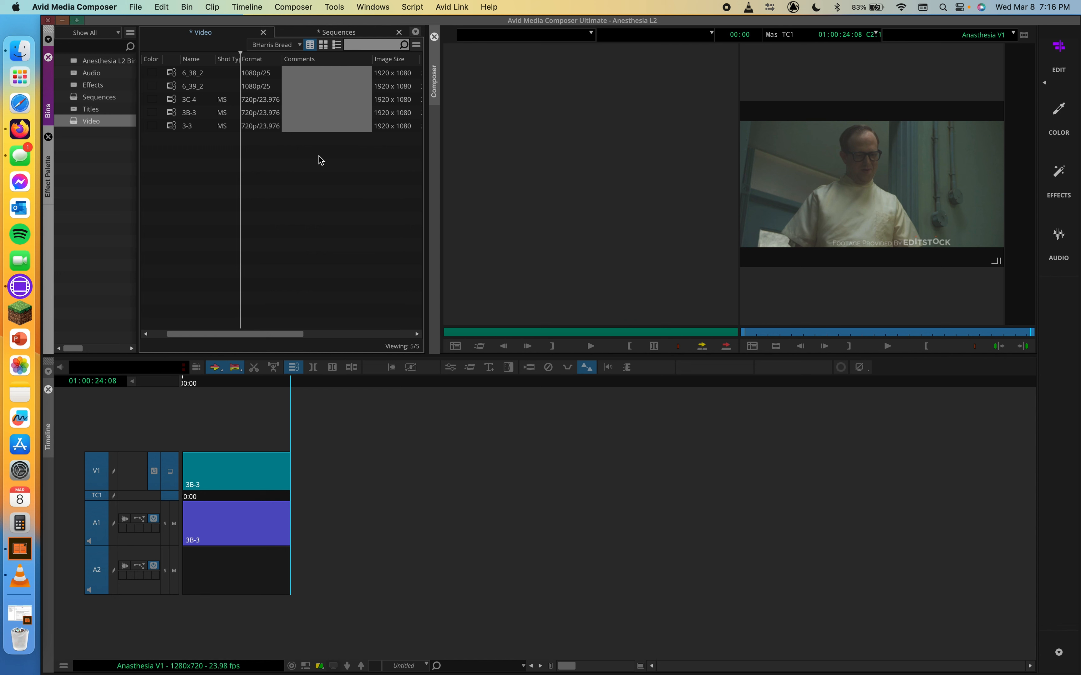
Apply a custom sift to the Video bin for clips containing MS in any column.
right_click(256, 181)
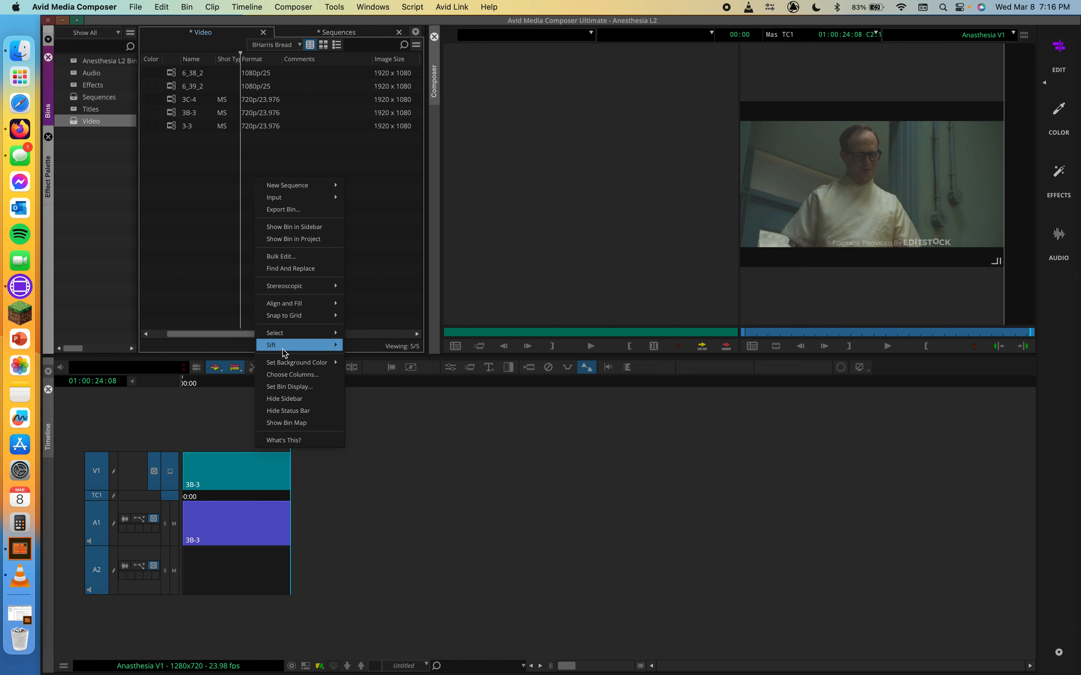
mouse_move(283, 348)
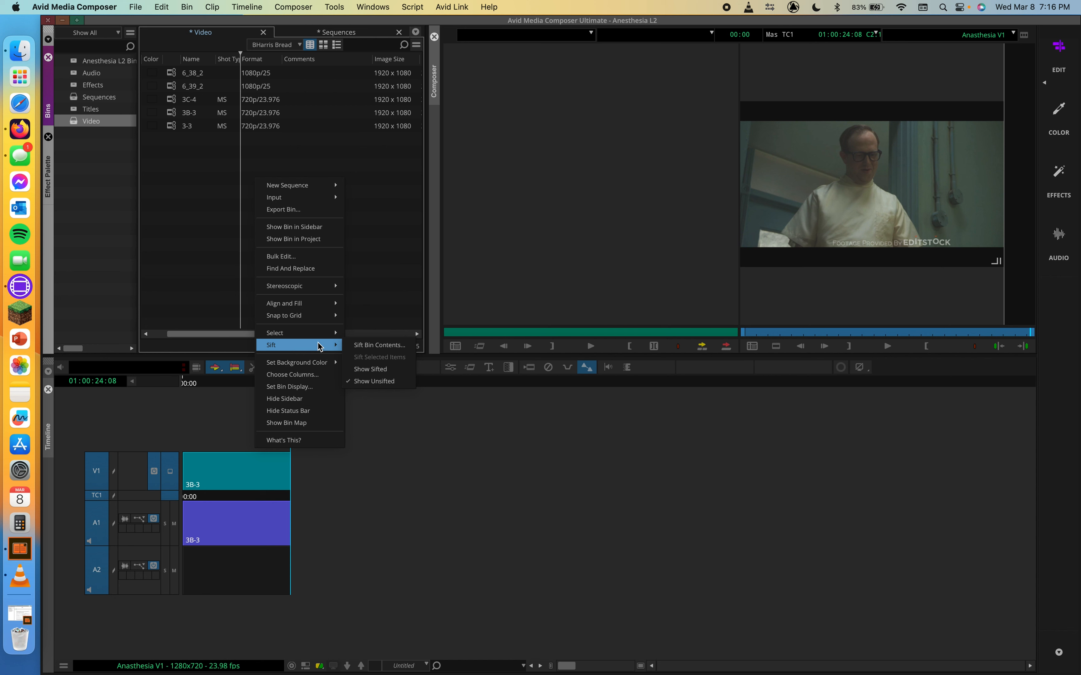
left_click(371, 344)
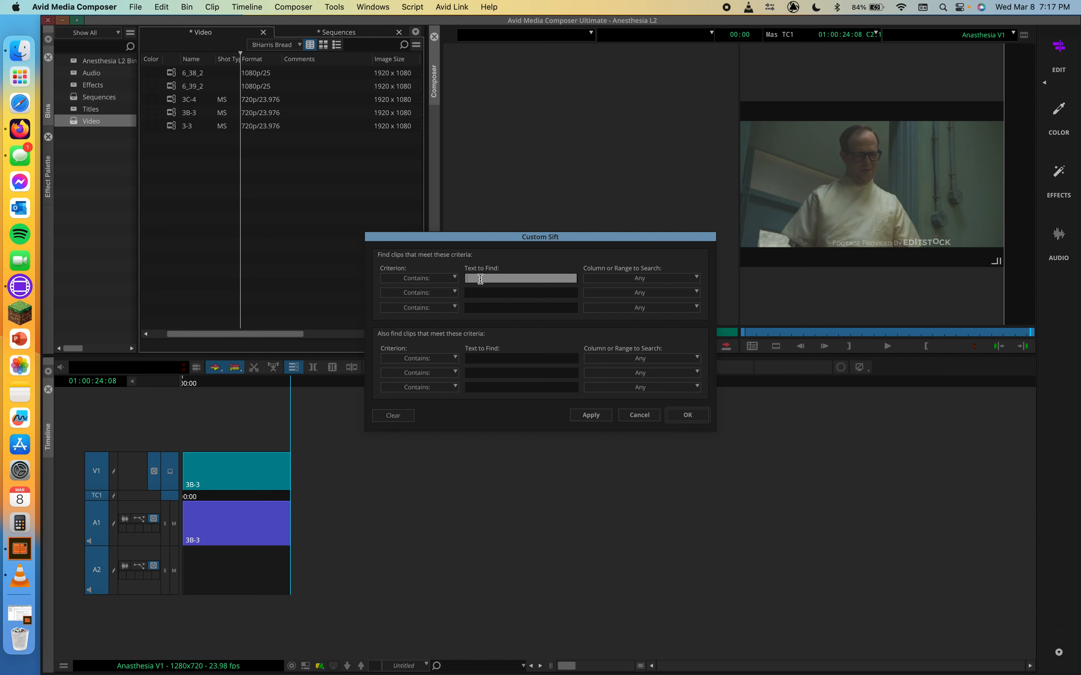
type("MS")
left_click(633, 278)
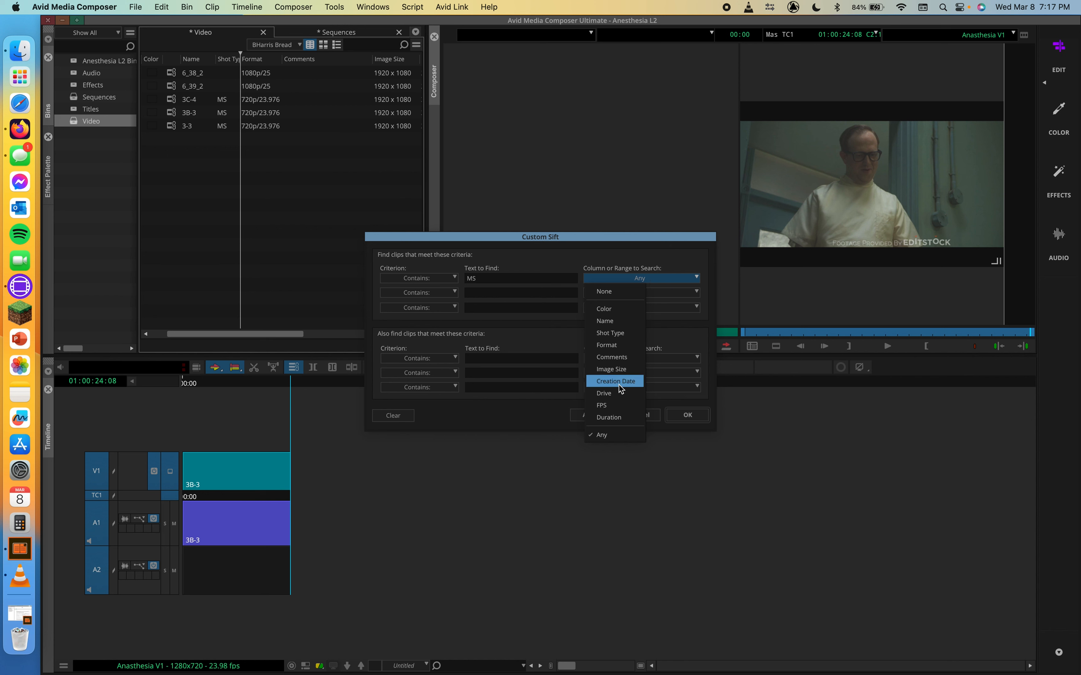
left_click(627, 267)
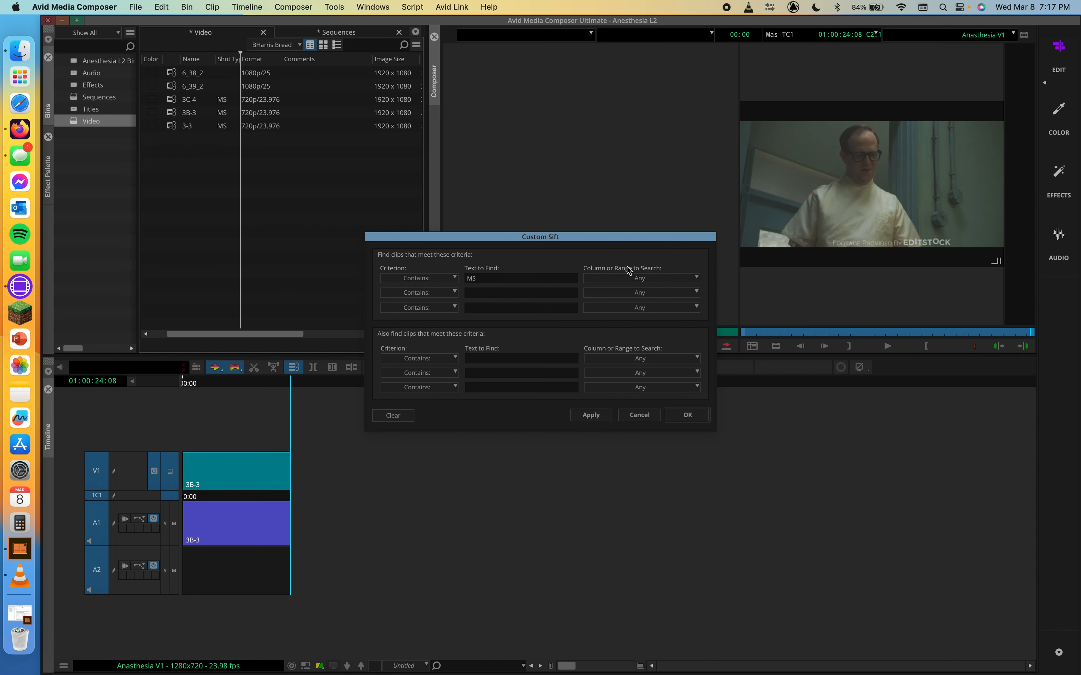
left_click(625, 284)
left_click(615, 281)
left_click(594, 416)
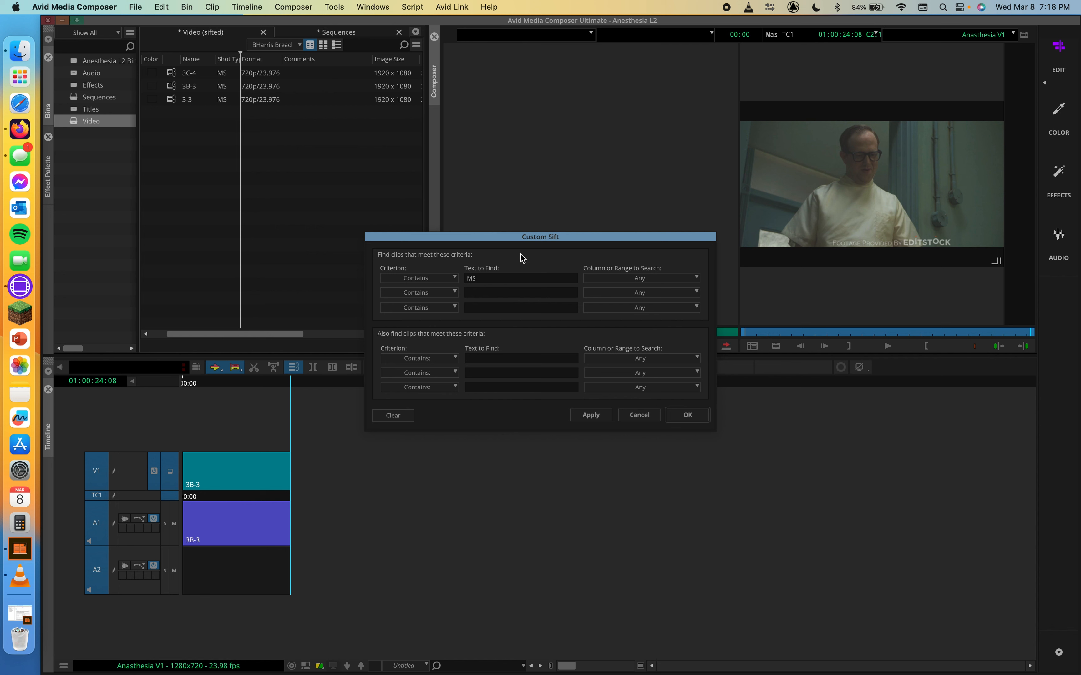
Change the custom sift text to c-4, keeping Contains and Any, and apply it to the Video bin.
left_click(506, 278)
key("BackSpace")
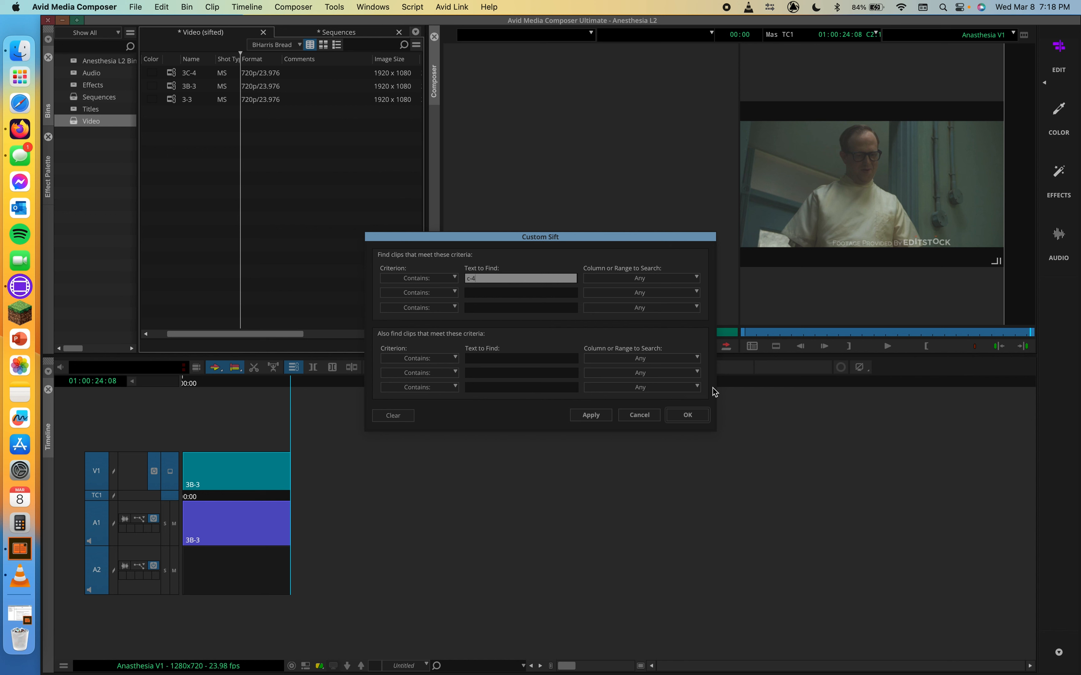
left_click(688, 415)
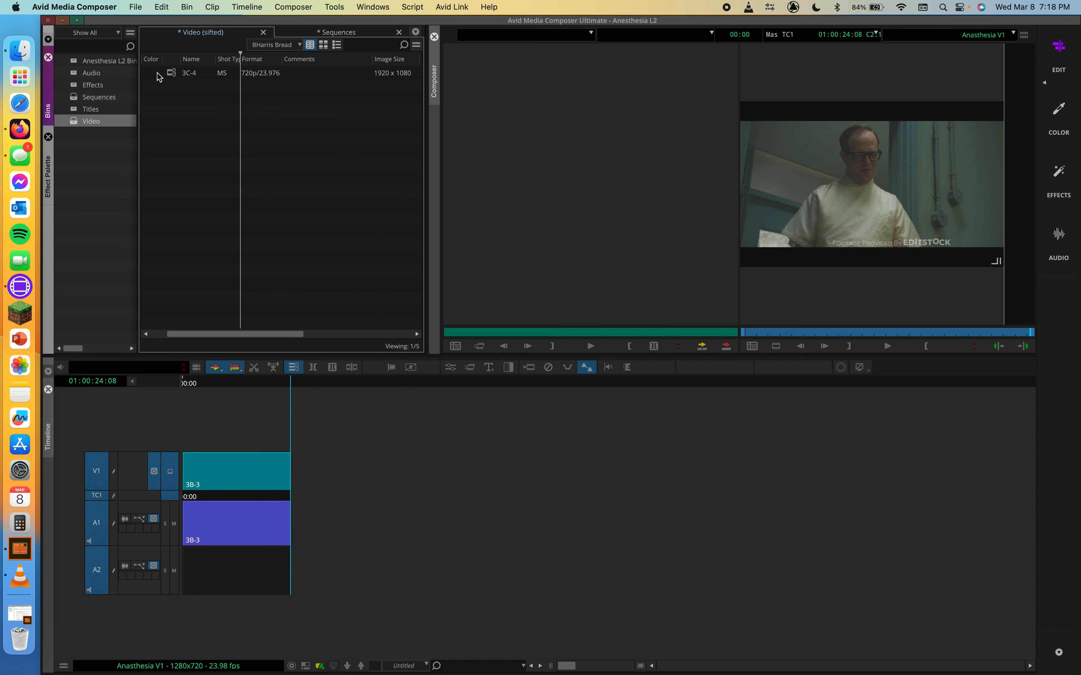
Reopen the custom sift settings, review the criterion options in the second set of criteria, and accept the settings.
right_click(344, 142)
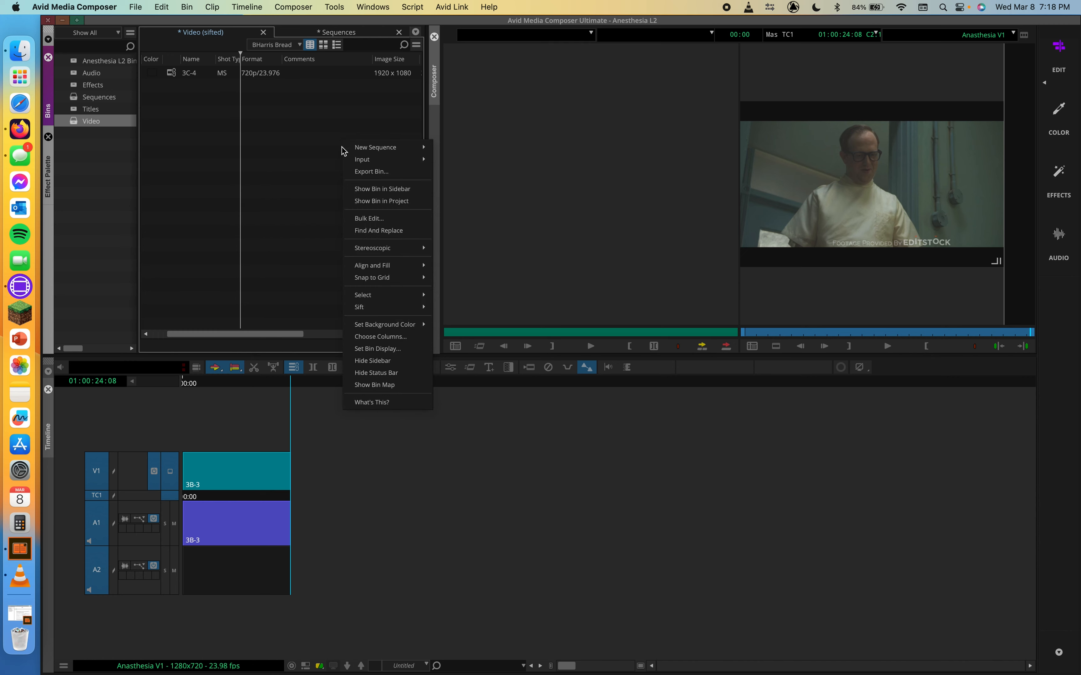
mouse_move(379, 308)
left_click(494, 312)
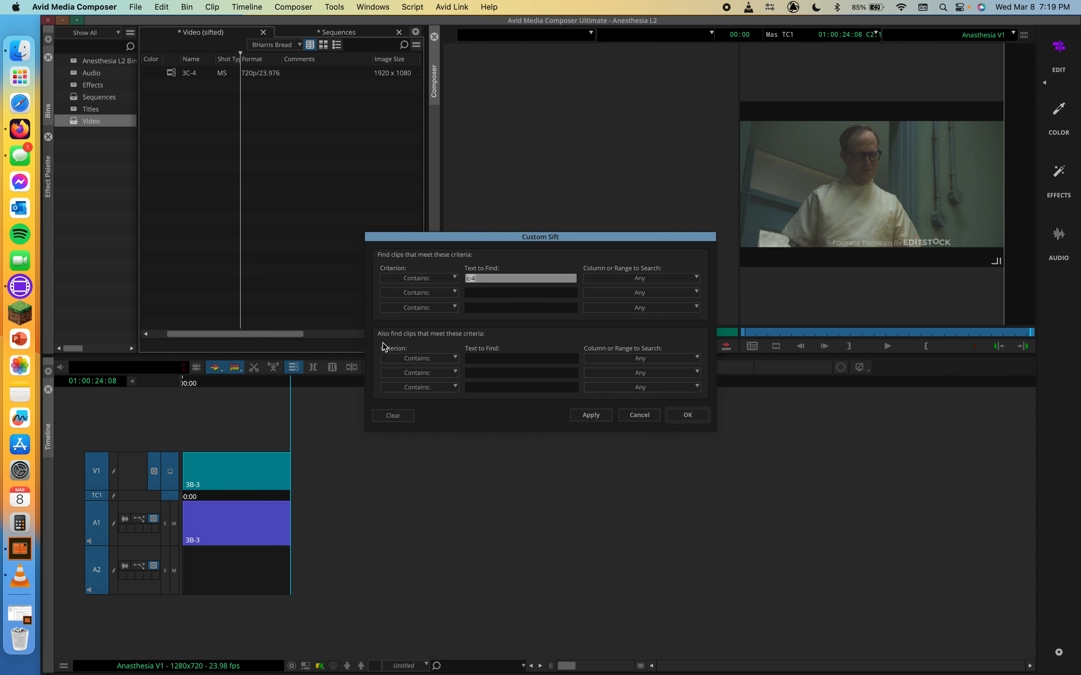
left_click(440, 360)
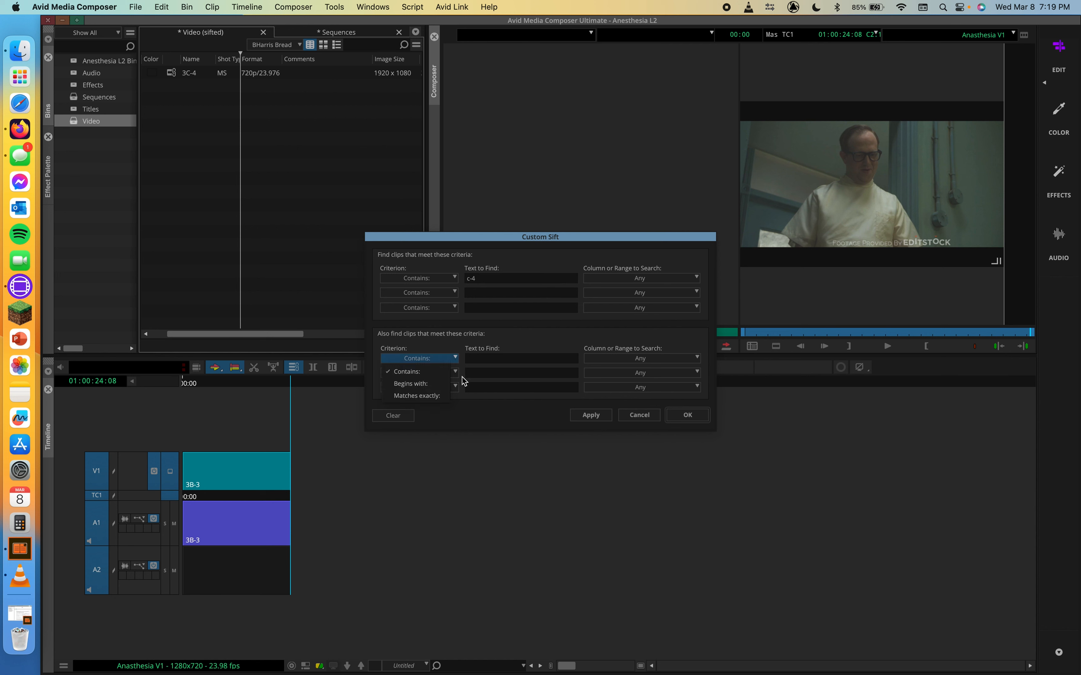
left_click(493, 338)
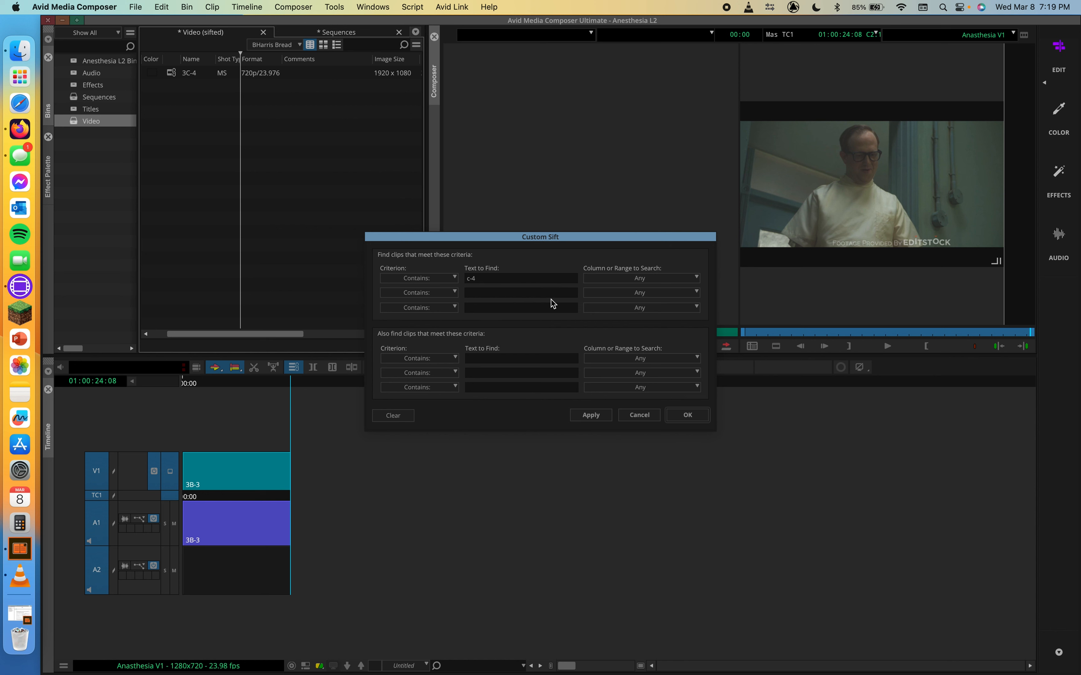
left_click(677, 417)
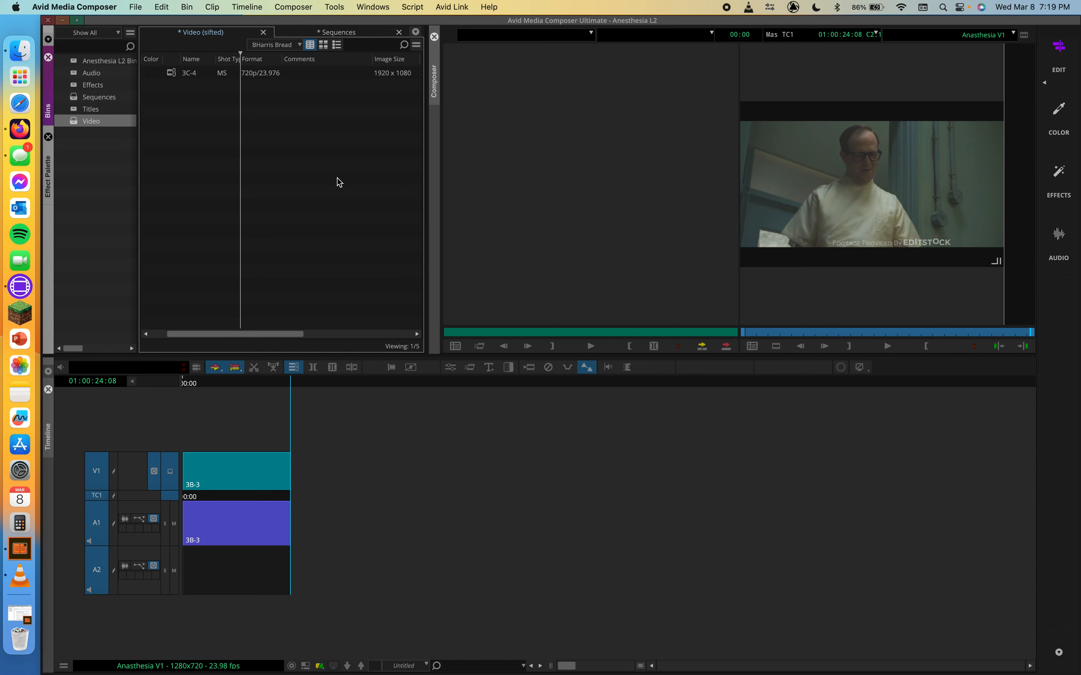
Set the Video bin to Show Unsifted so that all its clips are listed.
right_click(223, 157)
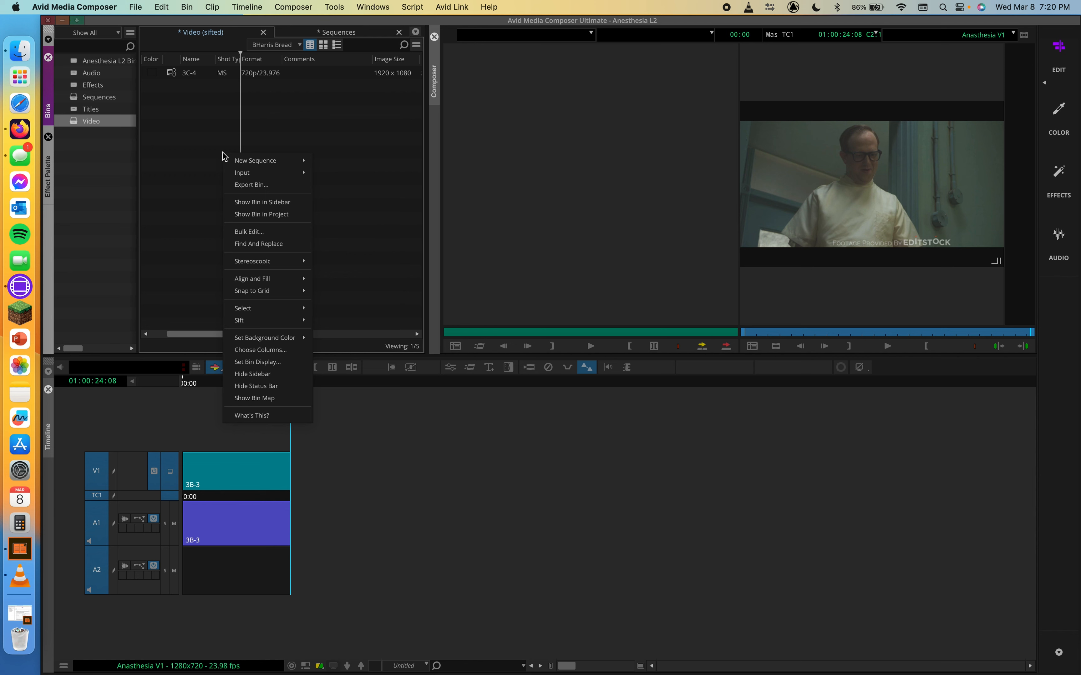
mouse_move(254, 320)
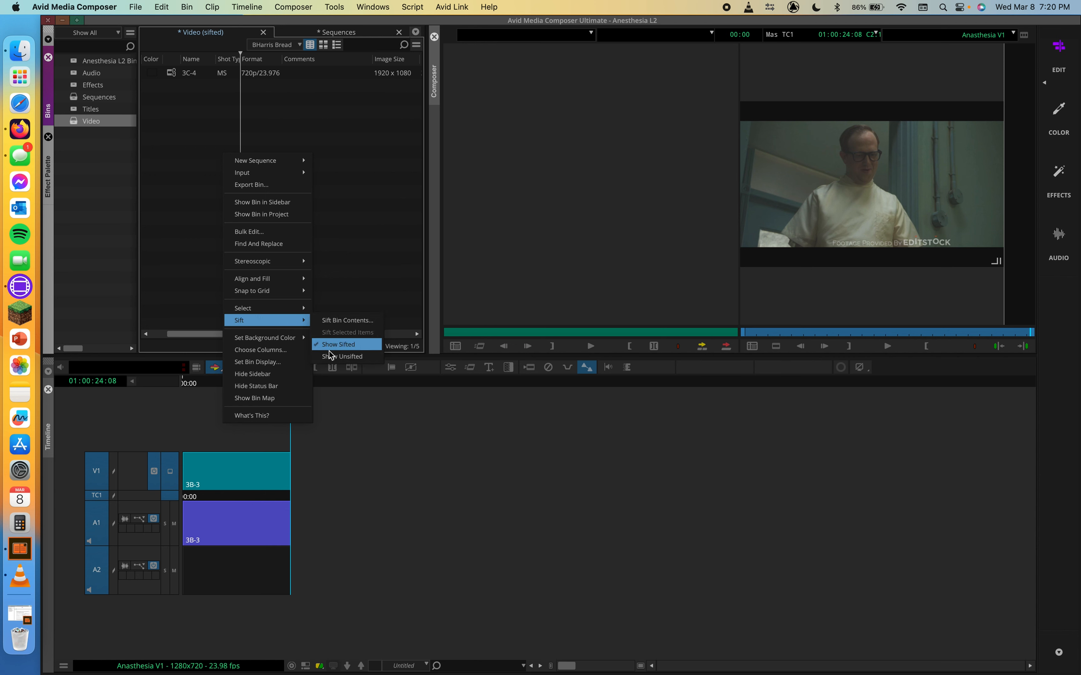
left_click(352, 359)
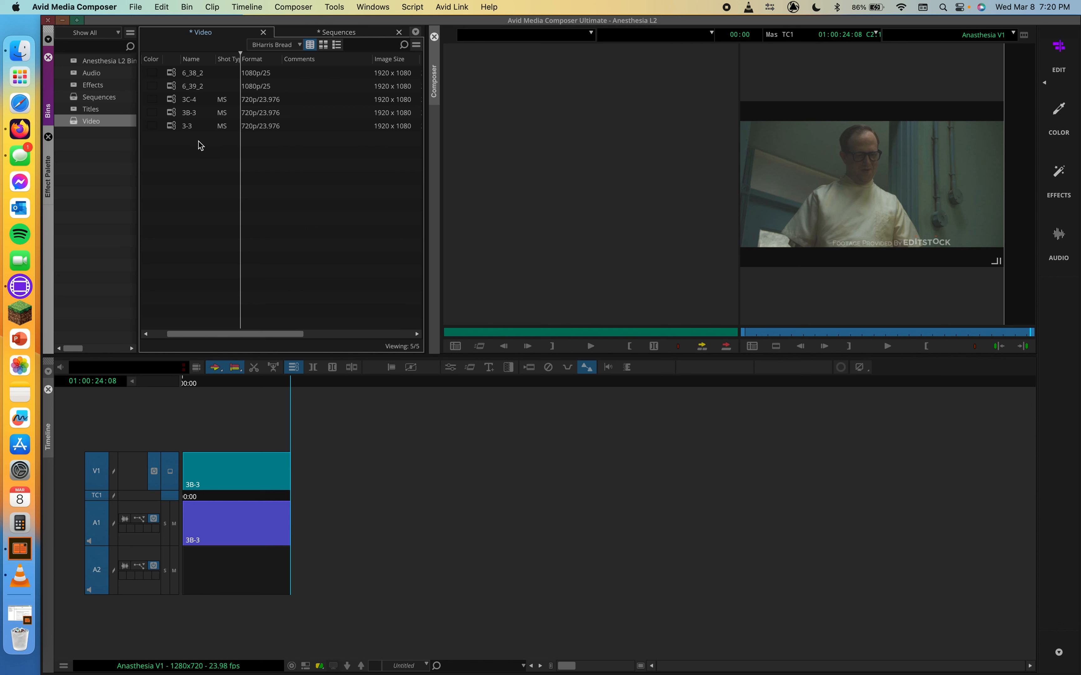
Save the Video bin, open its print settings to review the options, and dismiss them without printing.
key("super+s")
left_click(133, 6)
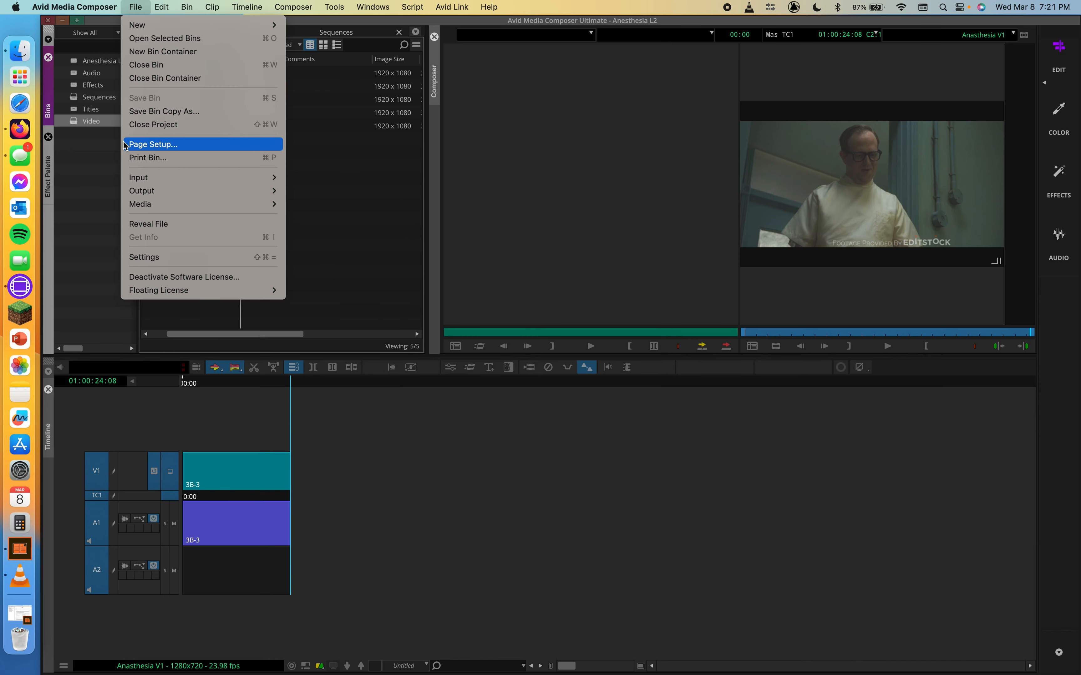
left_click(144, 159)
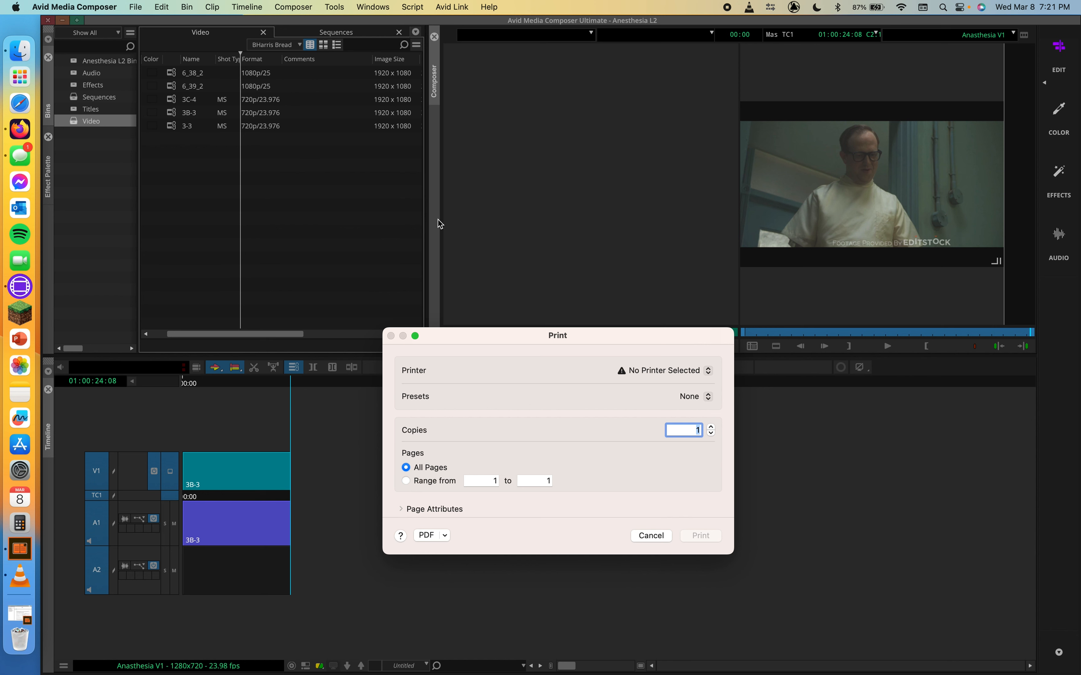
left_click_drag(464, 337, 464, 112)
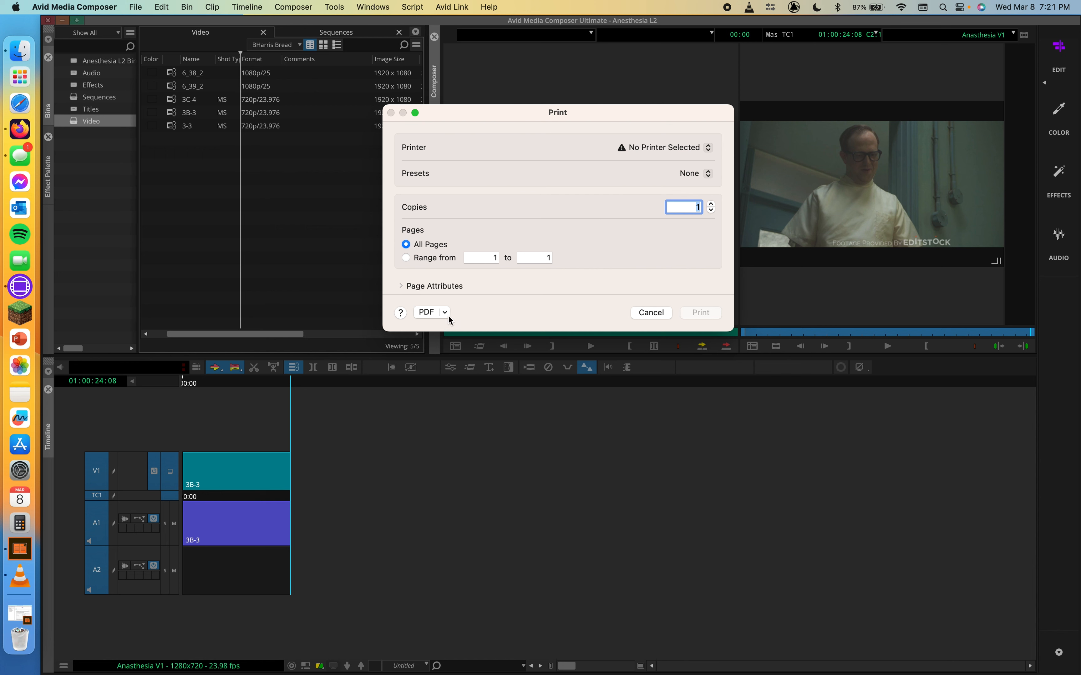
left_click(642, 310)
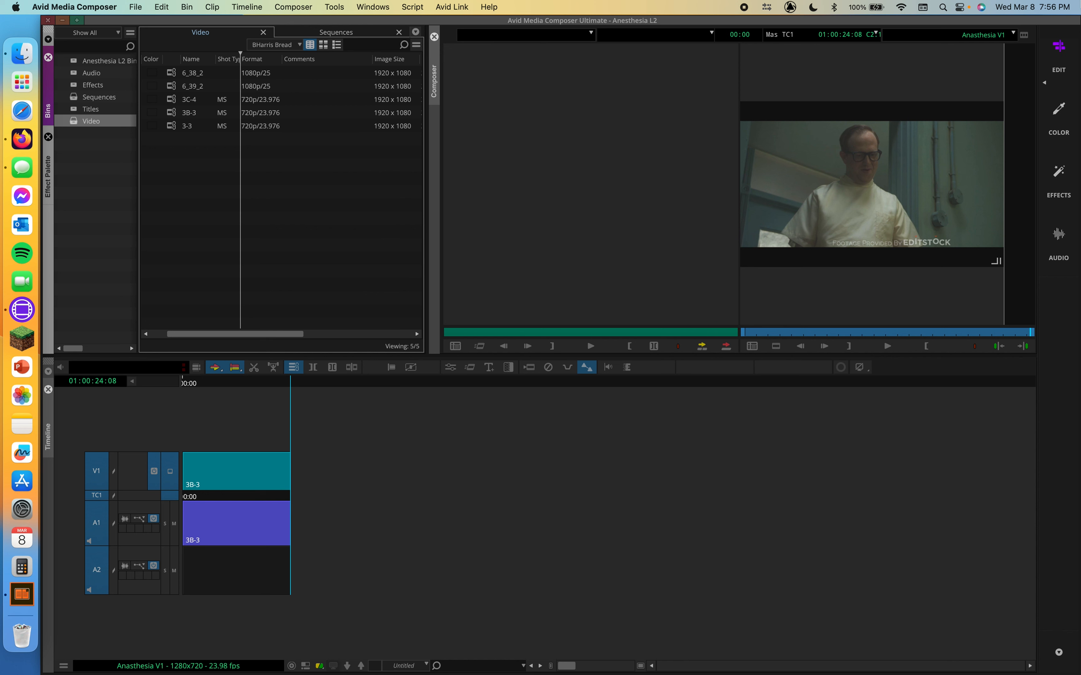
Load clip 6_38_2 and then clip 6_39_2 into the Source monitor, and clear the existing marks on 6_39_2.
left_click(173, 77)
left_click_drag(173, 77, 526, 260)
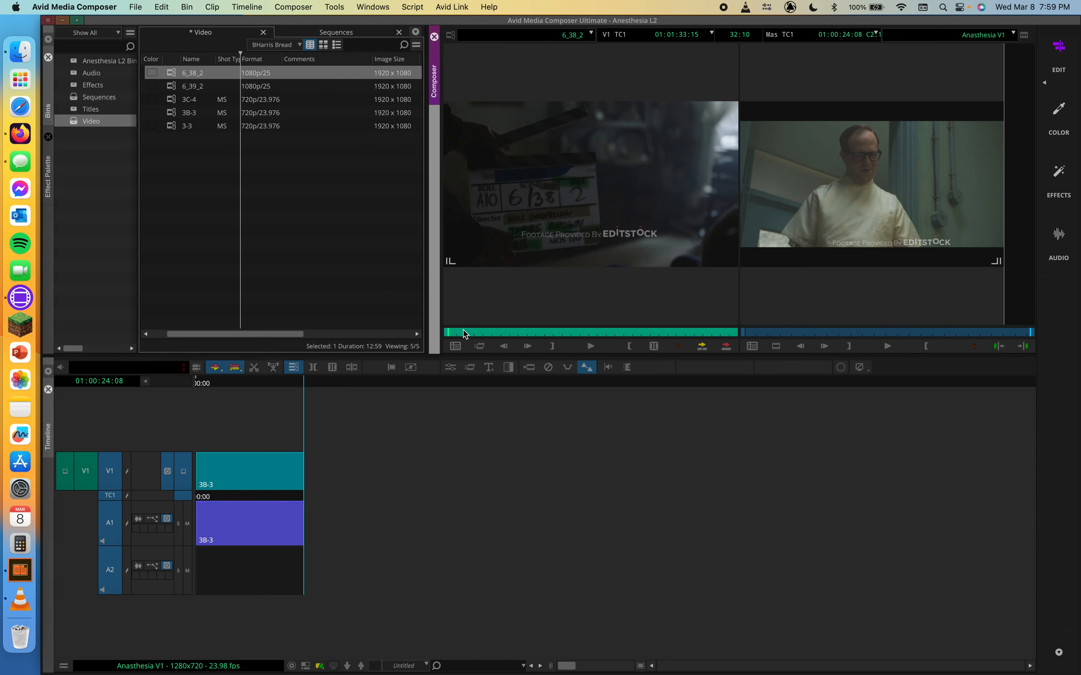
double_click(176, 88)
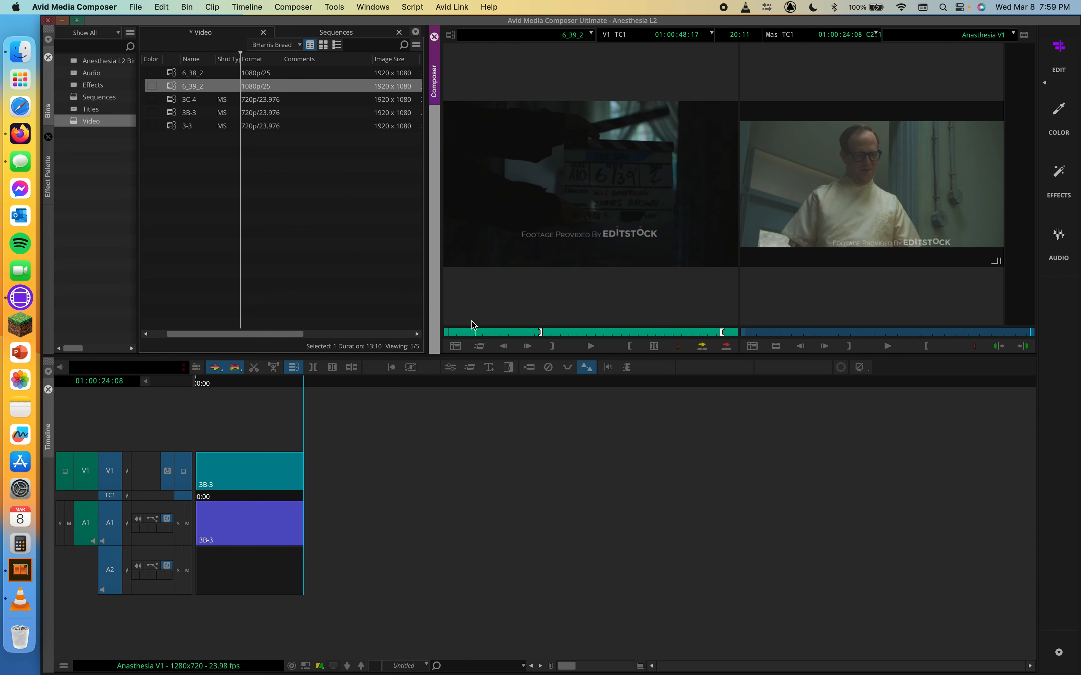
key("g")
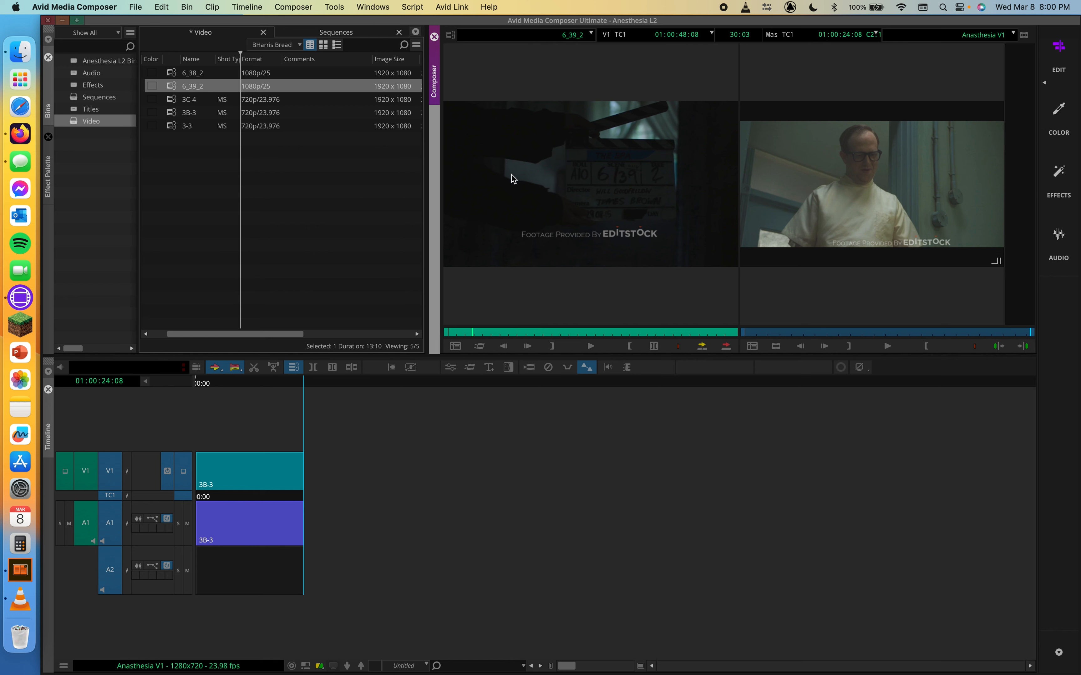
Mark a middle section of about 12 seconds in clip 6_39_2 and create a subclip of it in the Video bin.
left_click_drag(481, 335, 607, 333)
key("o")
key("i")
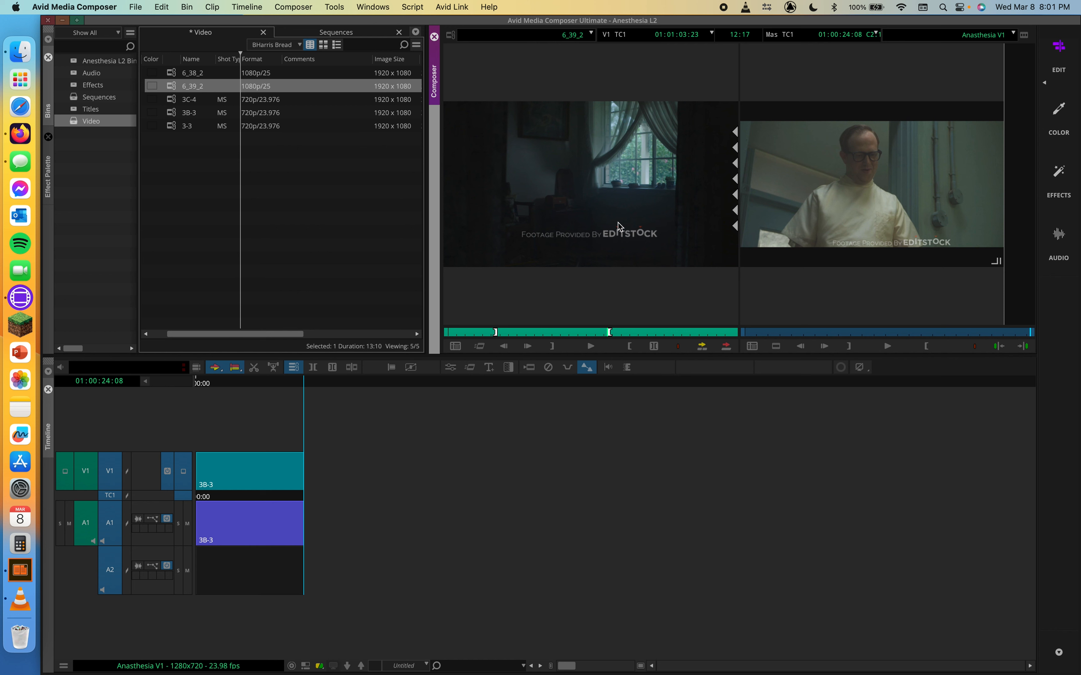
left_click_drag(514, 158, 254, 160)
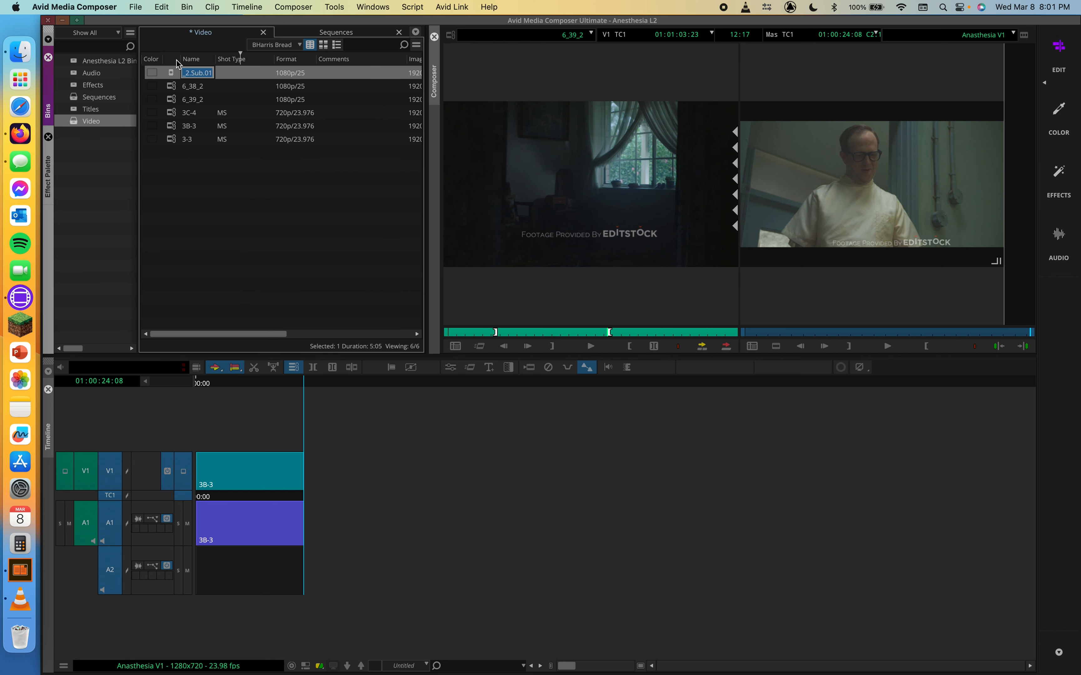
Widen the Name column of the Video bin so that the new subclip's full name is readable.
left_click(206, 70)
key("Left")
key("Left")
key("Left")
key("Left")
key("Right")
key("Right")
key("Right")
key("Right")
key("Home")
left_click(207, 174)
left_click(209, 69)
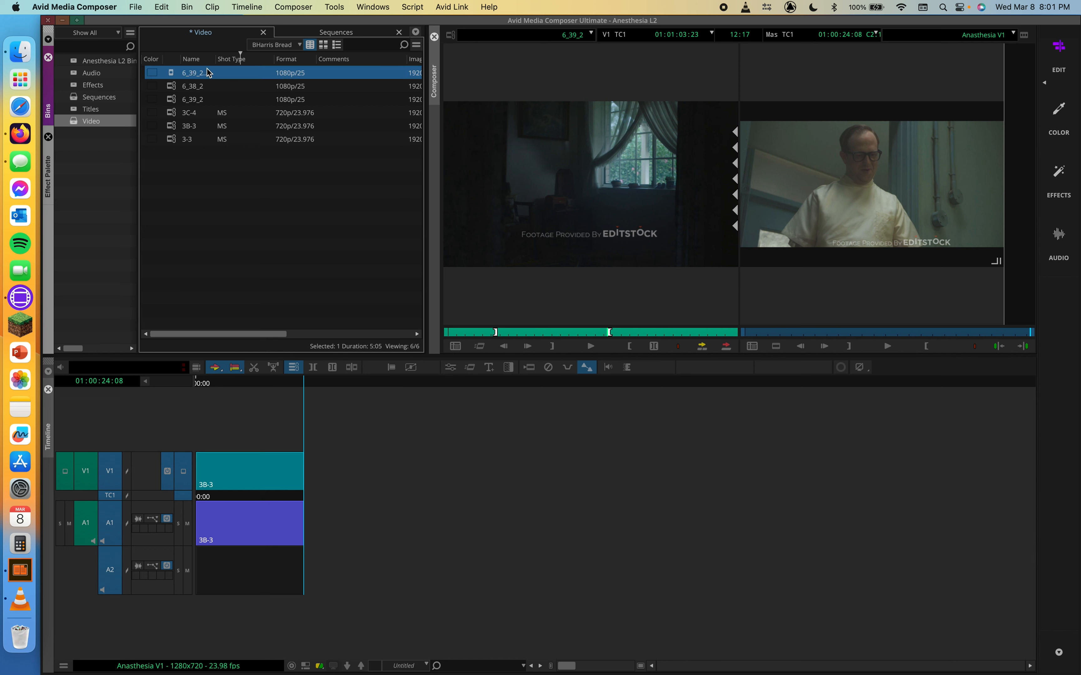
left_click(210, 69)
left_click_drag(216, 59, 262, 60)
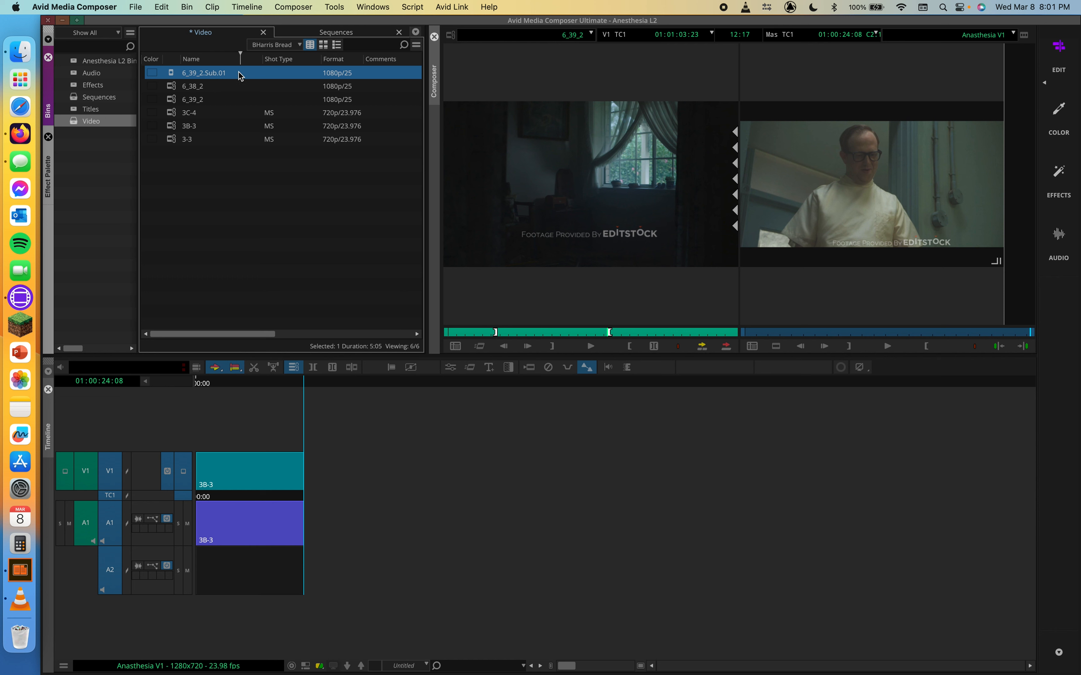
Load the subclip 6_39_2.Sub.01 into the Source monitor and try to reveal its media file.
double_click(171, 75)
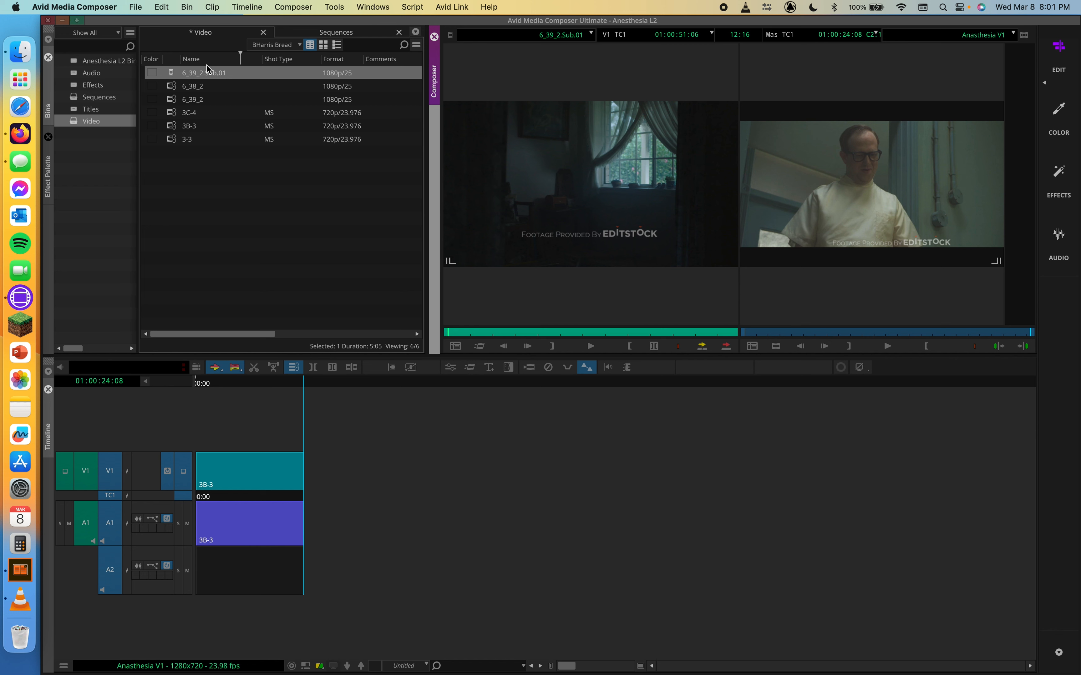
right_click(176, 76)
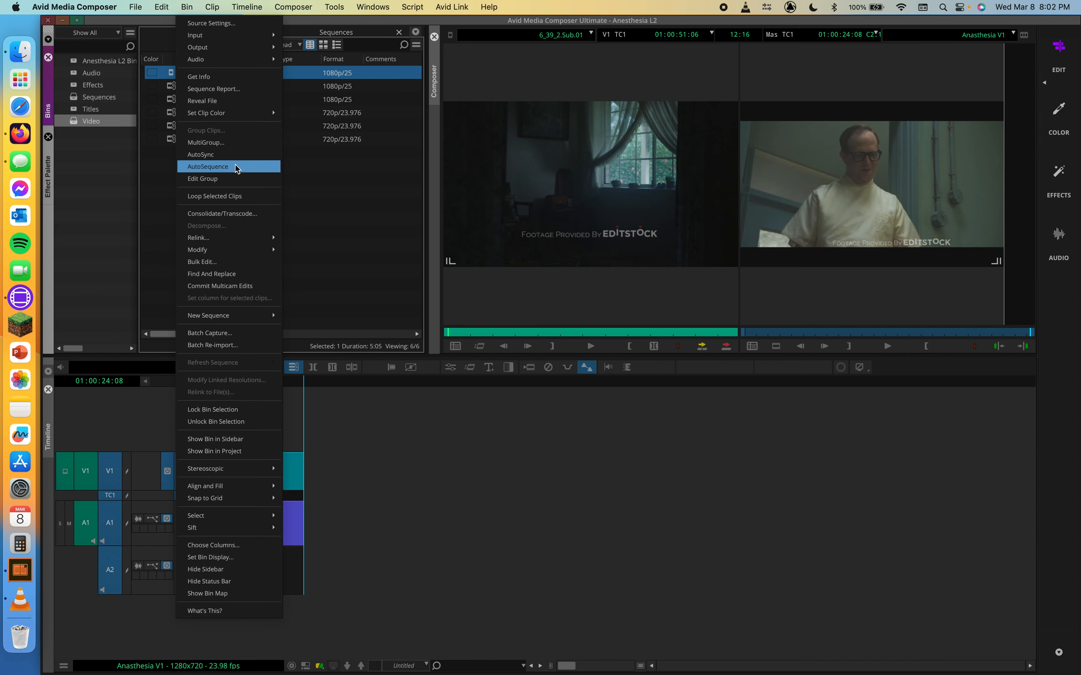
left_click(237, 101)
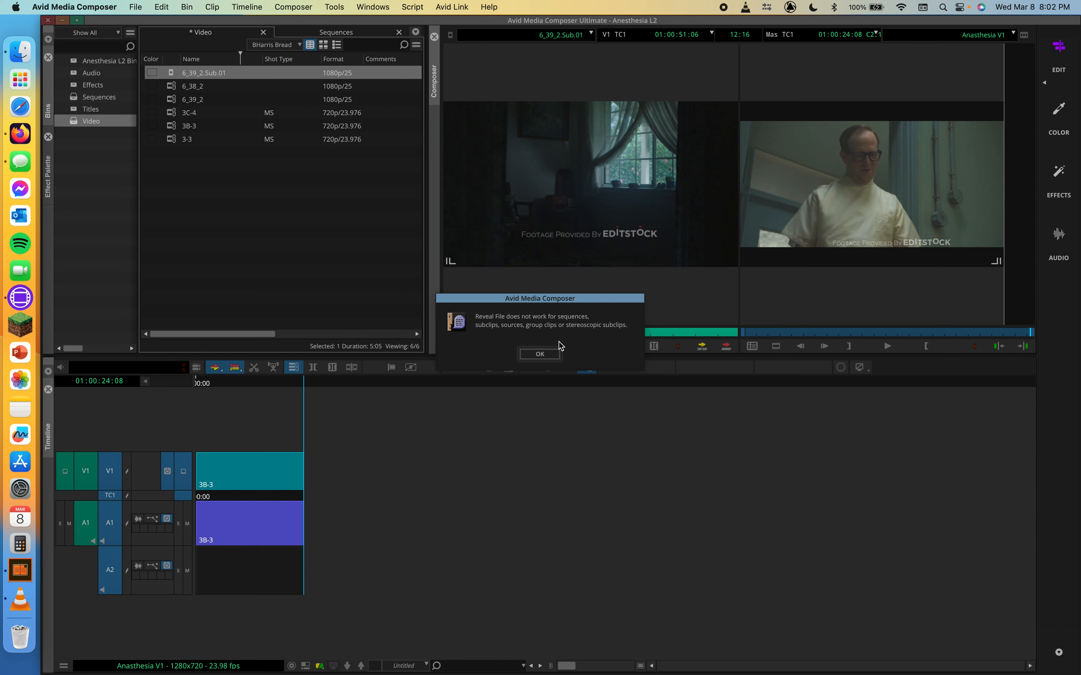
left_click(538, 354)
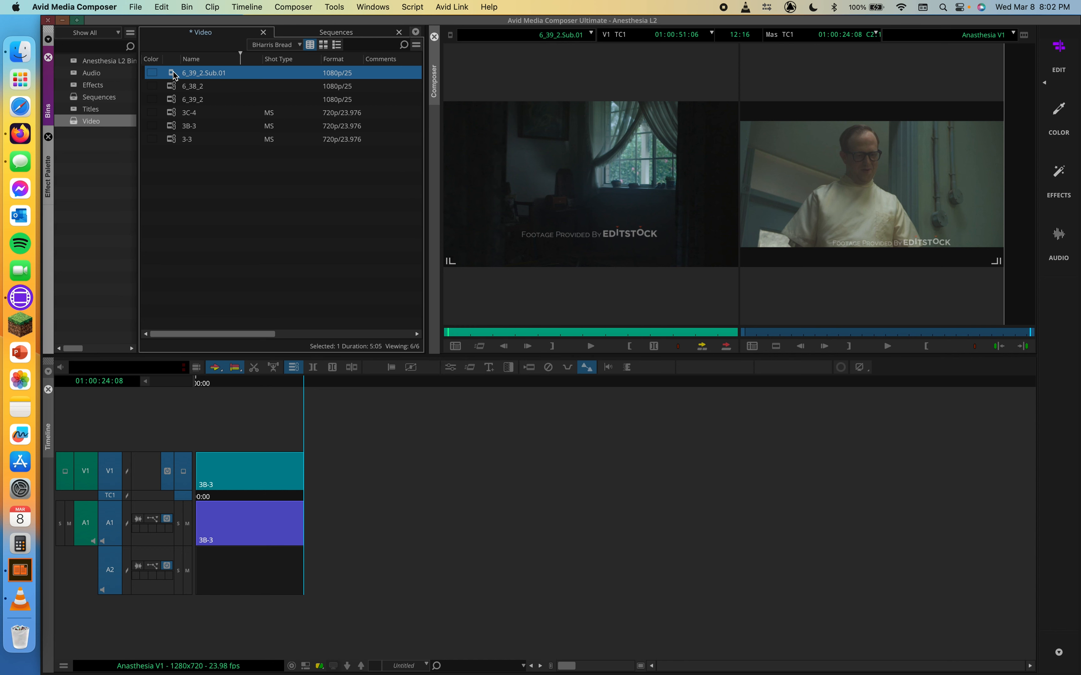
Reveal the source file of master clip 6_39_2 in Finder and close the Finder window.
left_click(180, 101)
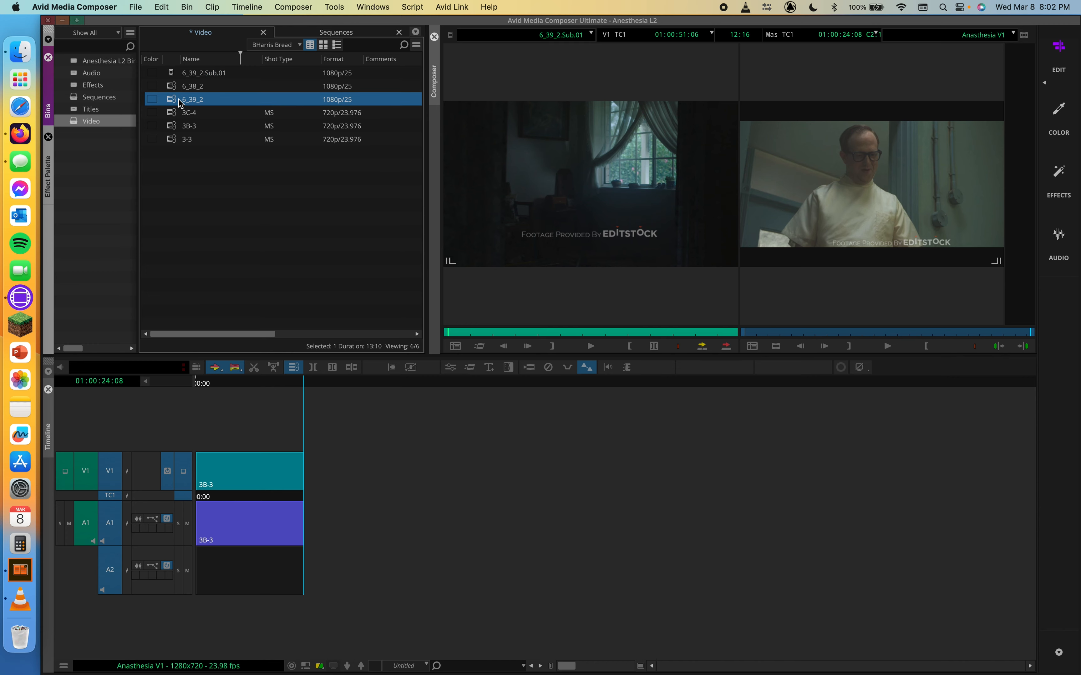
right_click(187, 103)
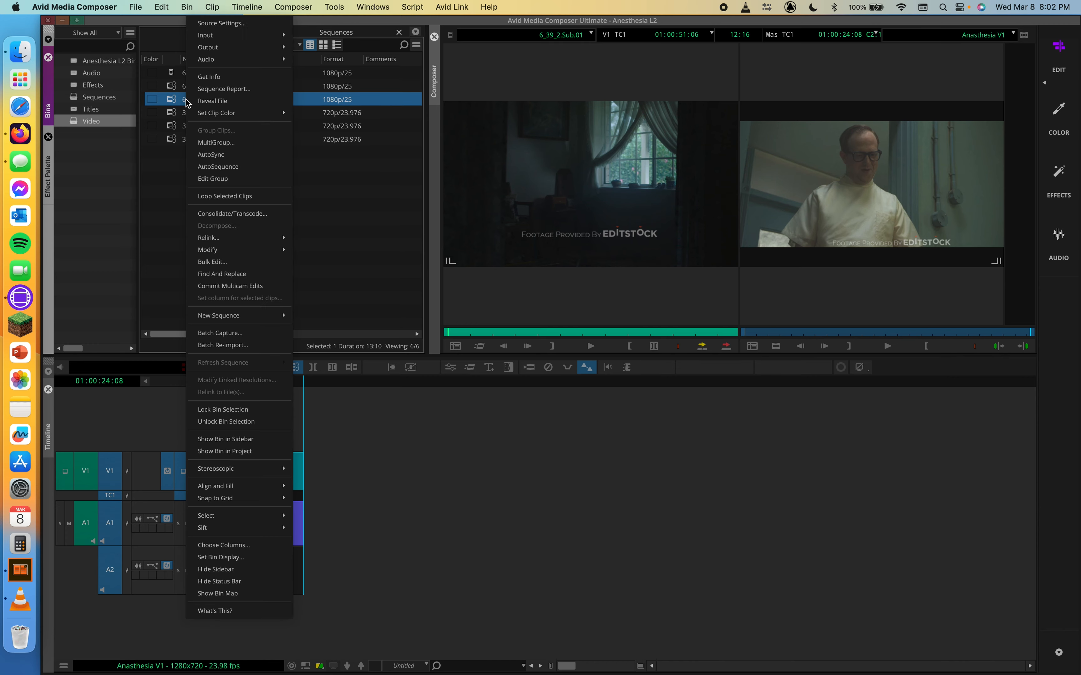
left_click(229, 101)
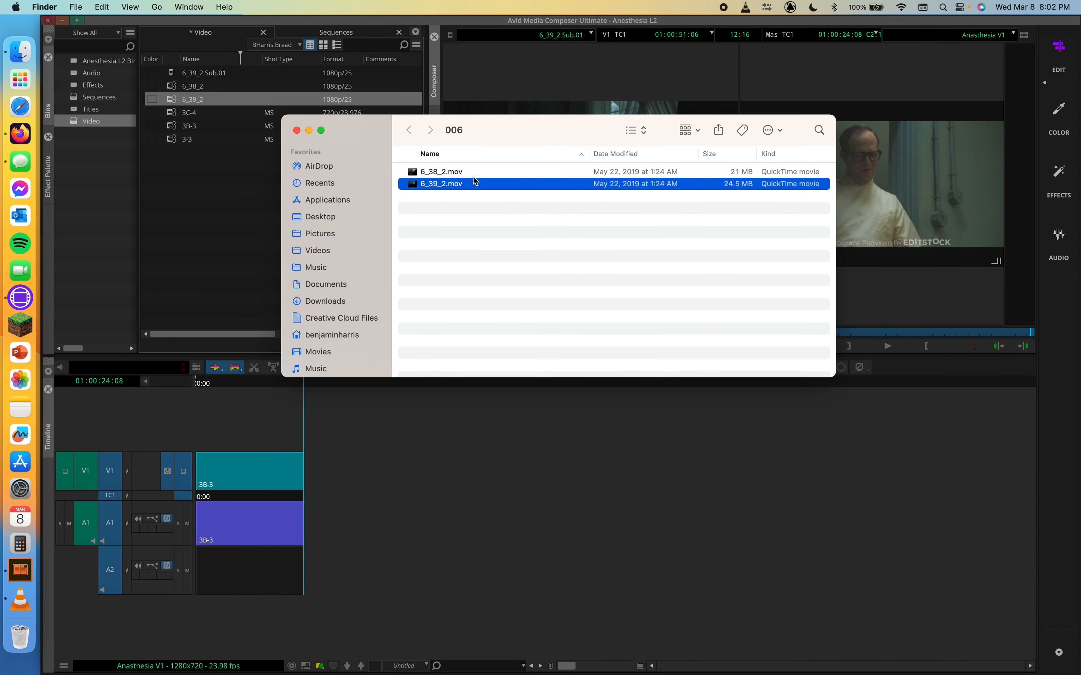
left_click(296, 130)
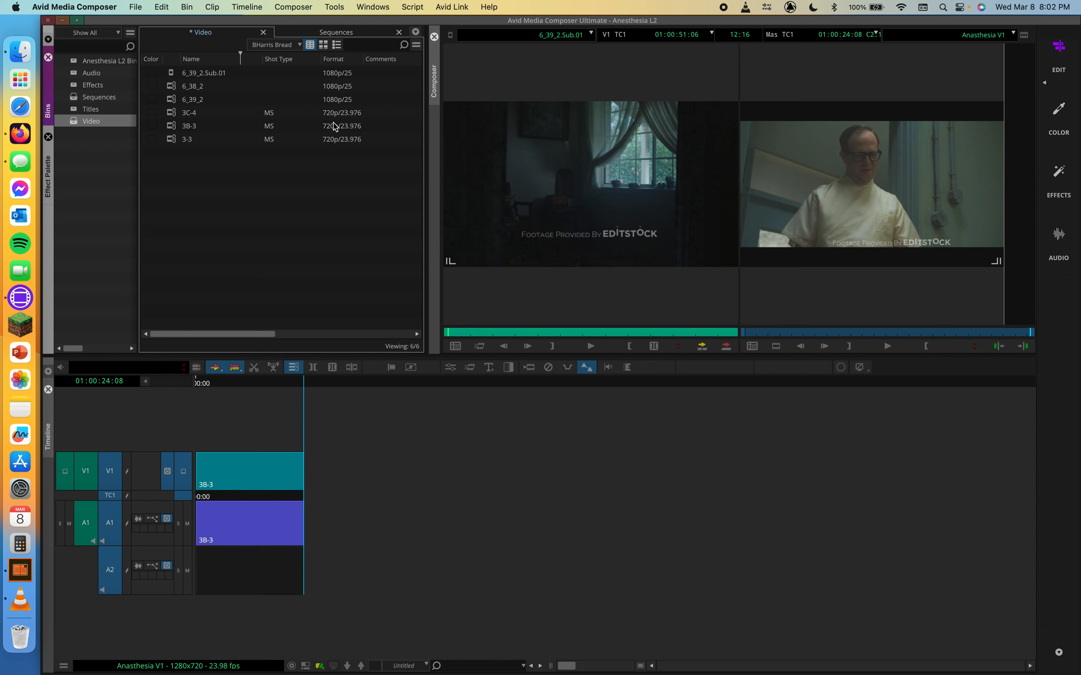
Rename the subclip in the Video bin to 6_39_2.Sub.01 - Blank.
left_click(209, 72)
left_click(245, 74)
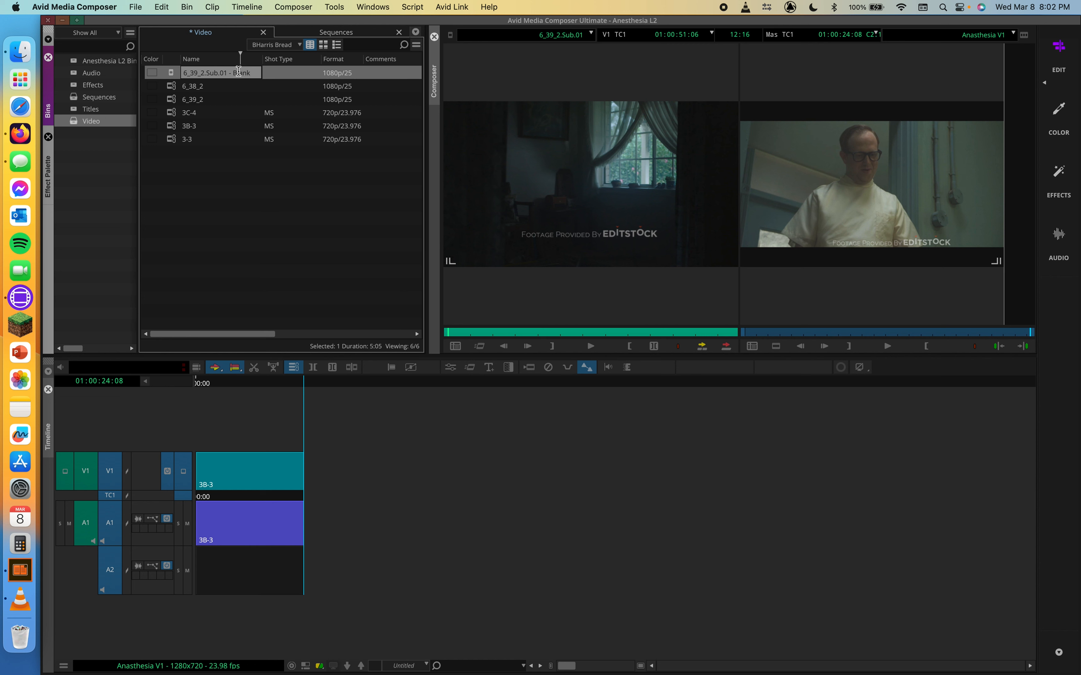
left_click(229, 188)
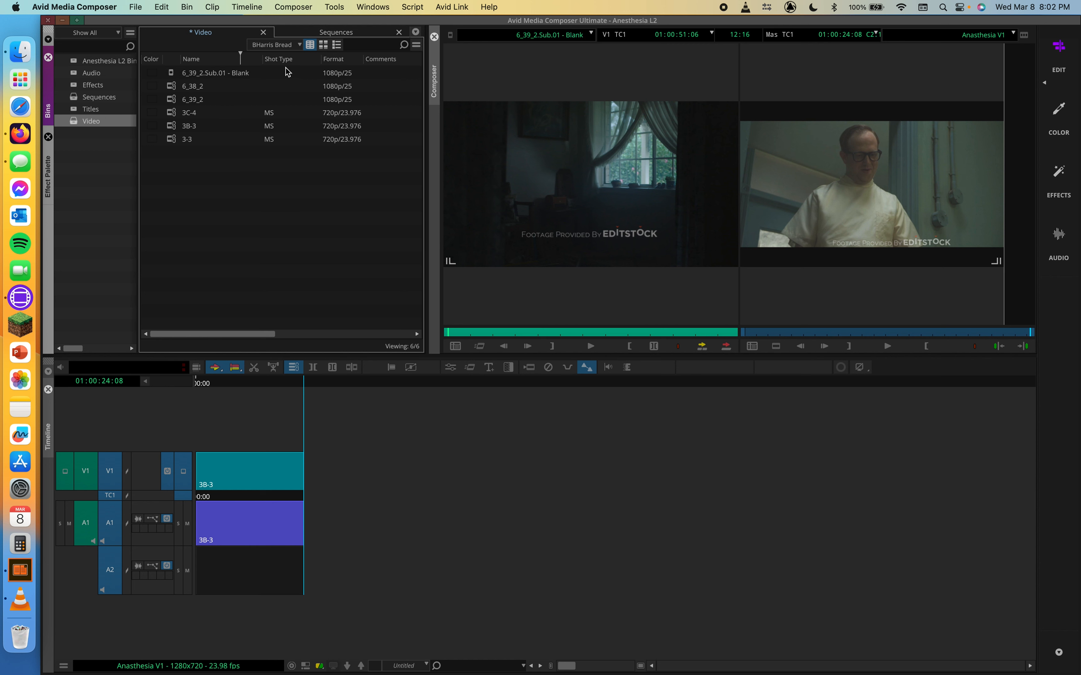
Compare the renamed subclip with its master clip 6_39_2 in the Video bin, including their metadata columns.
scroll(329, 74, "right", 5)
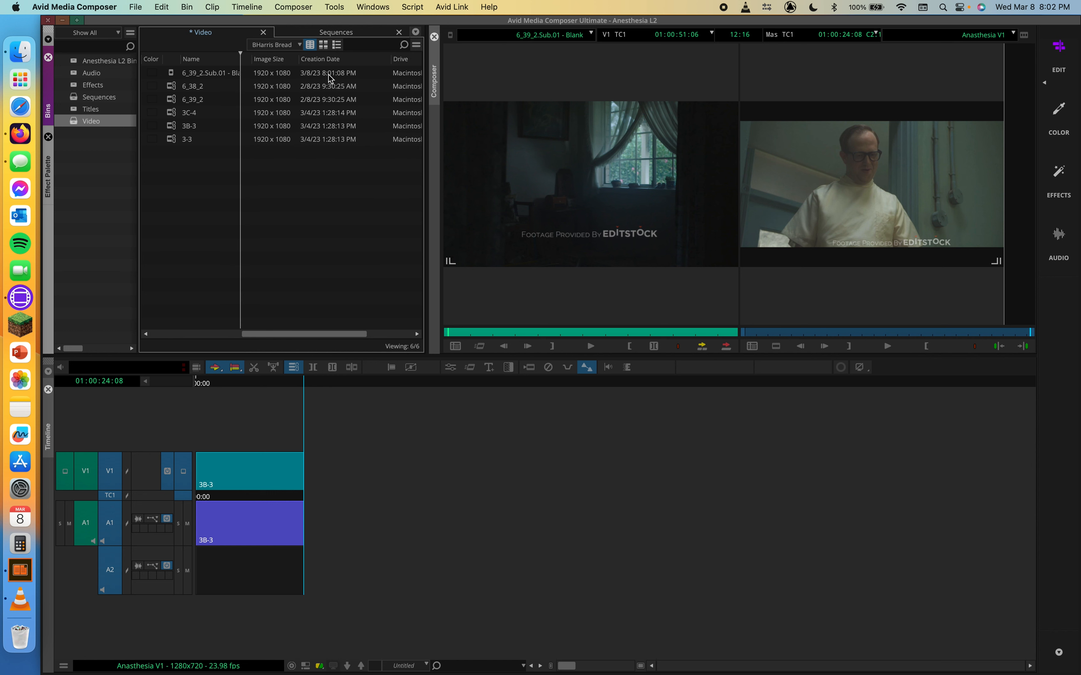
scroll(328, 74, "left", 5)
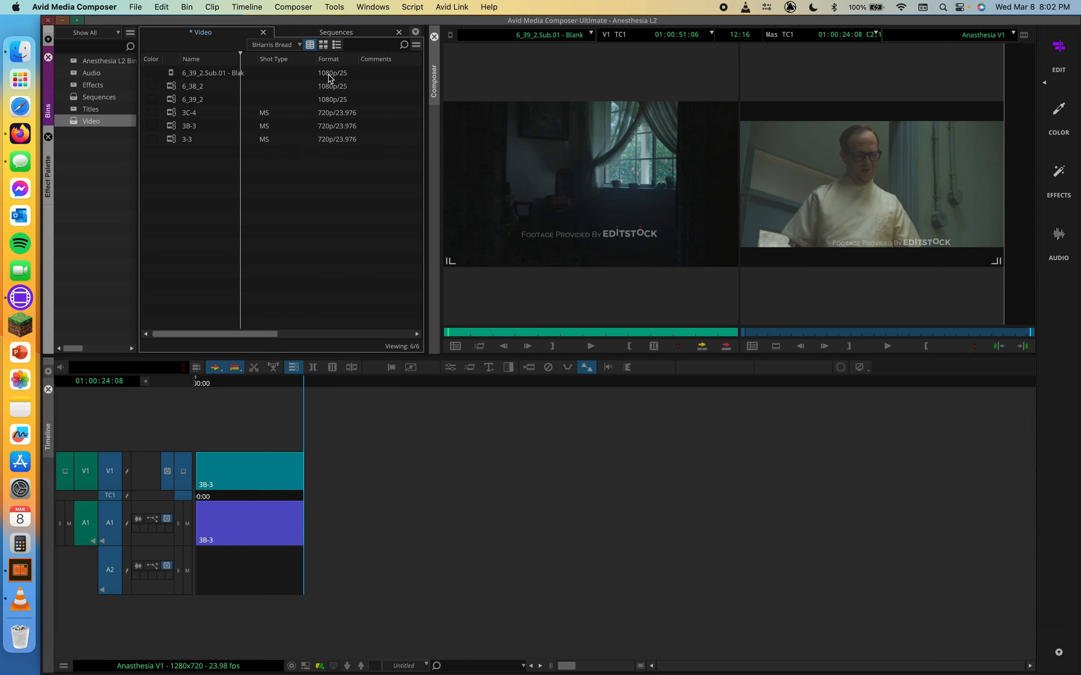
left_click(201, 71)
left_click(193, 98)
left_click(191, 96)
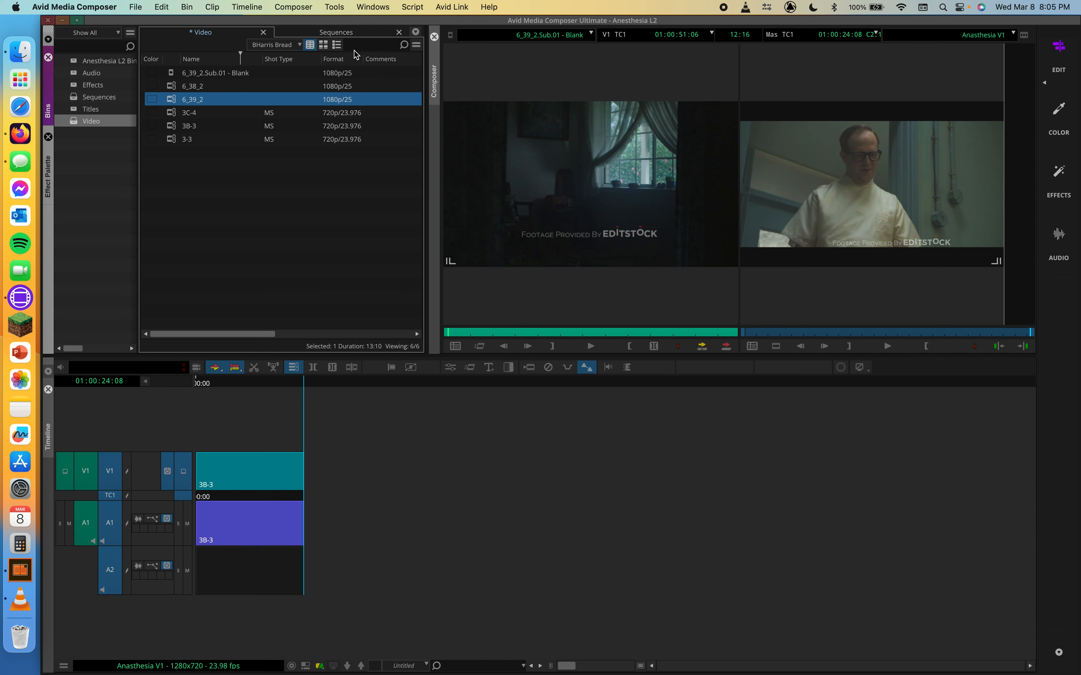
left_click(178, 77)
left_click(178, 99)
left_click(222, 74)
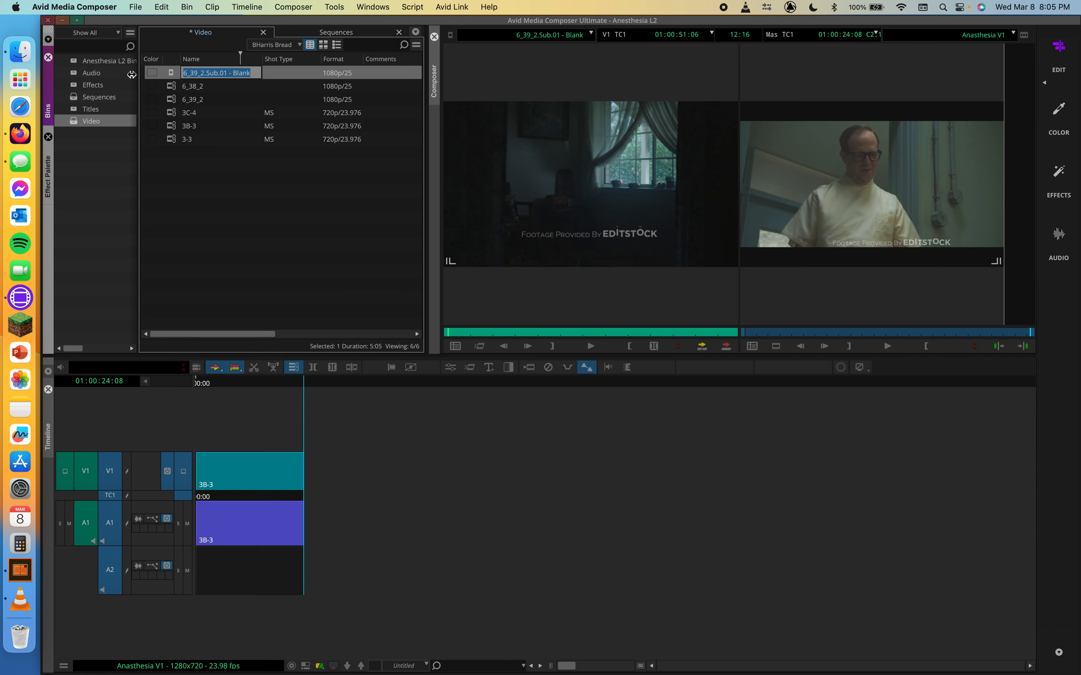
left_click(175, 102)
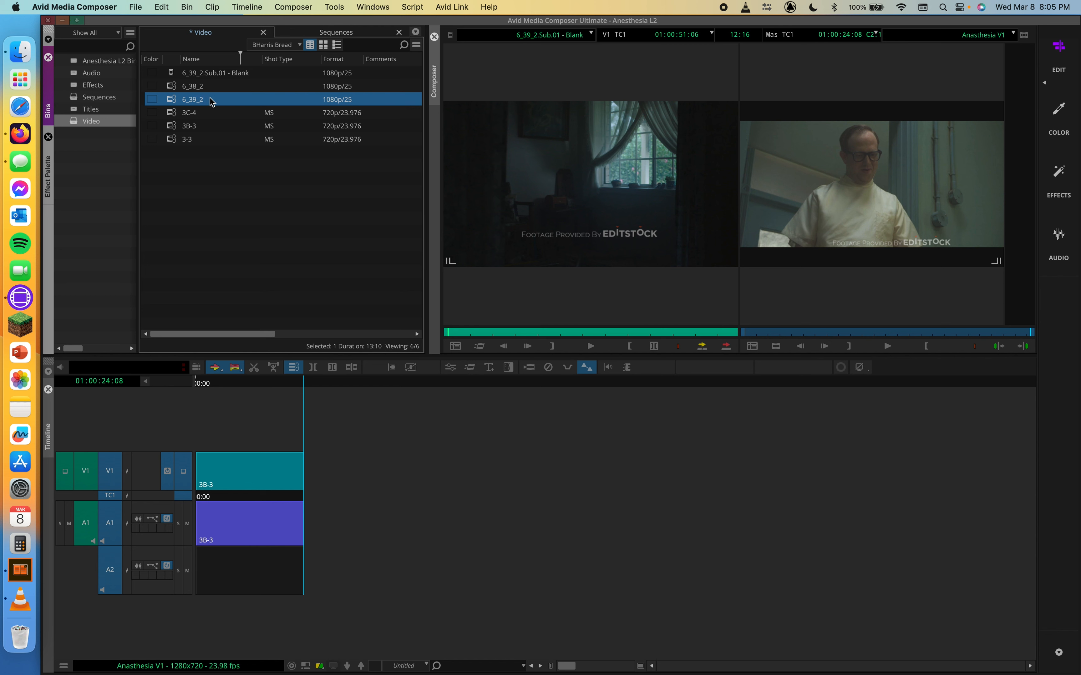
Edit the subclip 6_39_2.Sub.01 - Blank into the sequence on V1 and A1, directly after clip 3B-3.
left_click(175, 76)
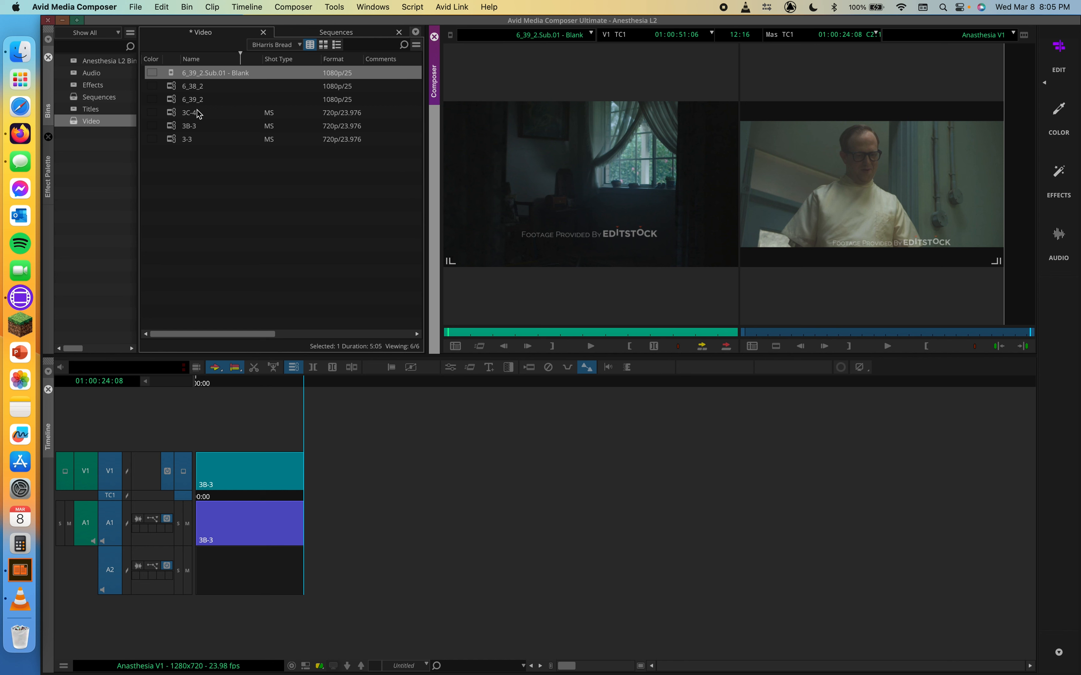
left_click_drag(170, 72, 423, 456)
left_click(300, 460)
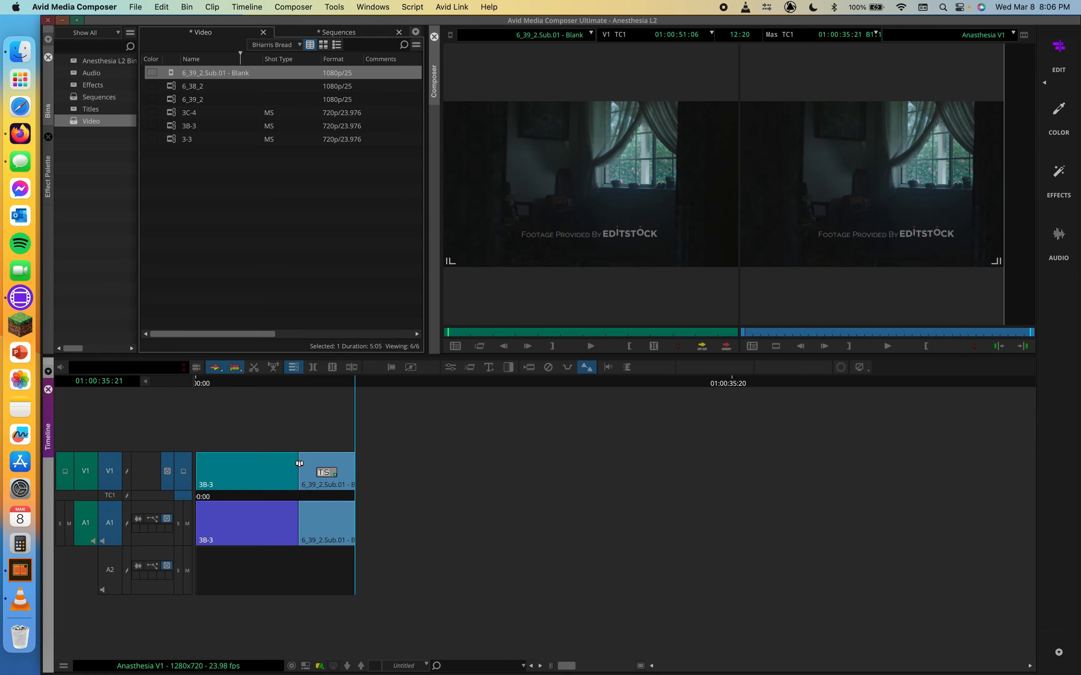
Trim the cut between 3B-3 and the blank subclip earlier in the timeline and park the playhead at 01:00:27:15.
left_click_drag(301, 459, 238, 462)
left_click_drag(286, 383, 319, 391)
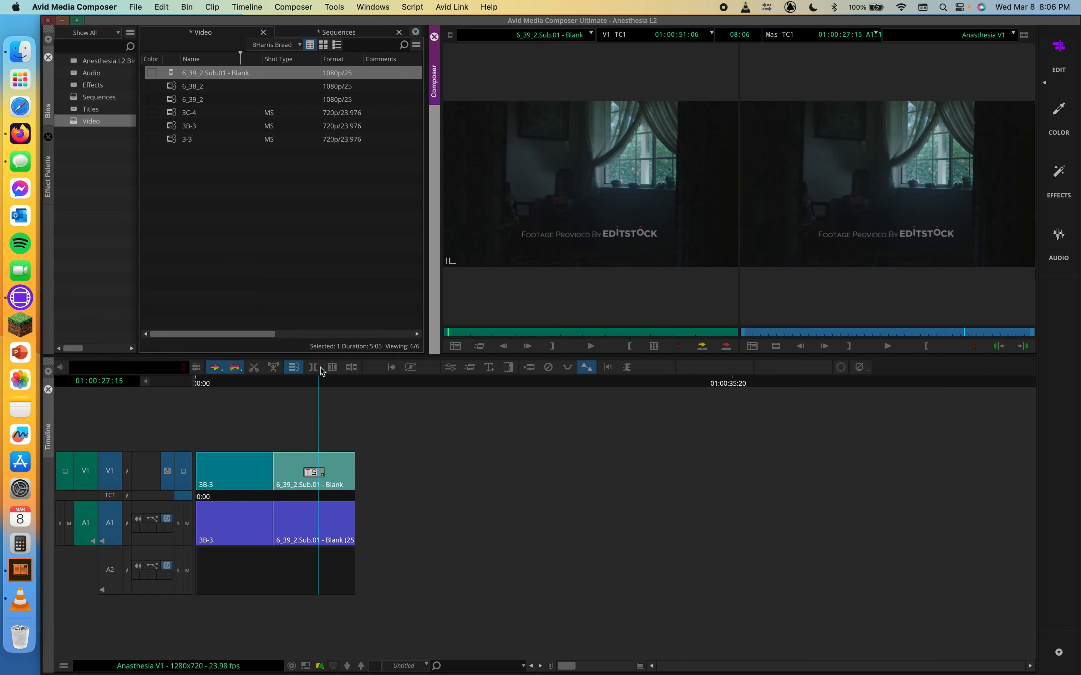
left_click(171, 74)
left_click(482, 197)
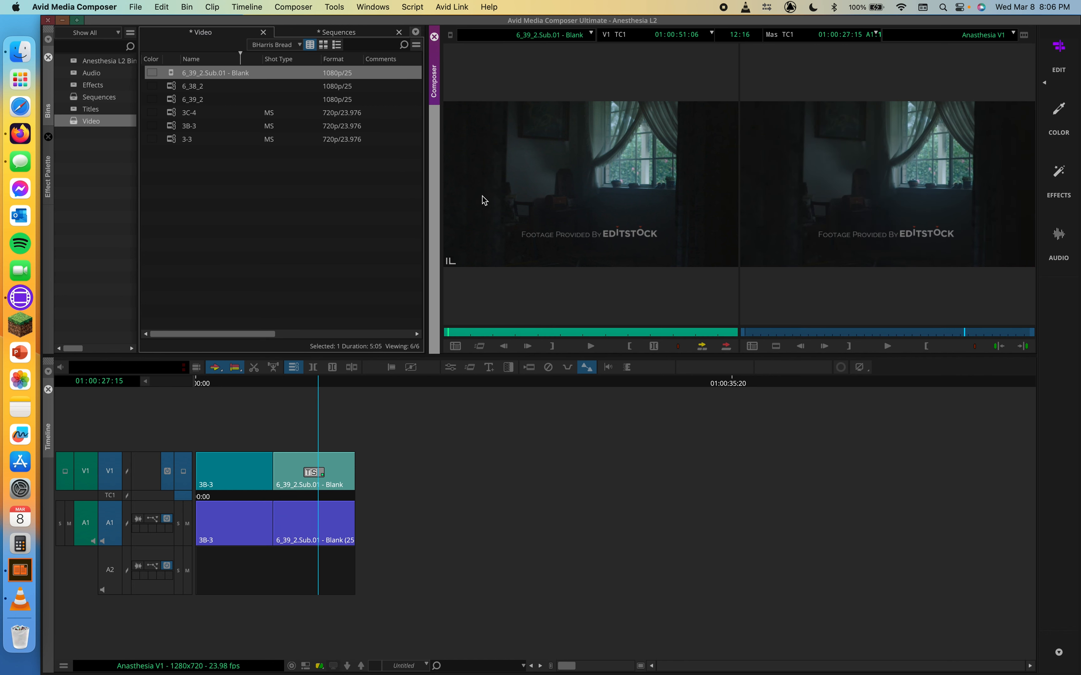
left_click(449, 332)
left_click_drag(468, 327, 367, 319)
left_click(255, 193)
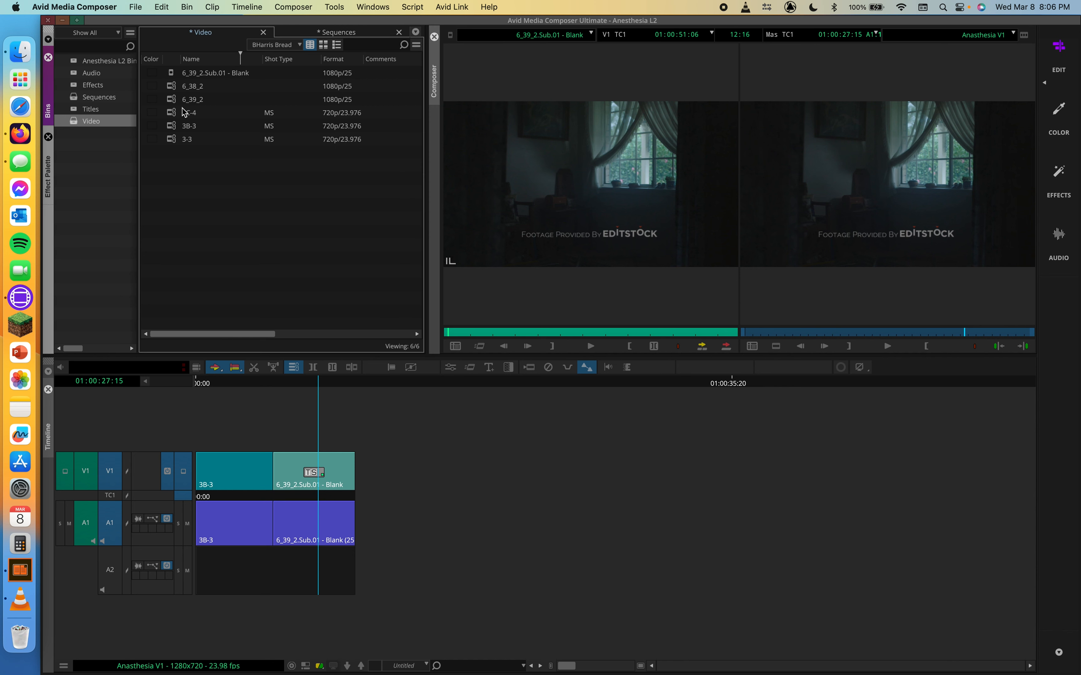
Load clip 3C-4 as the source and create two subclips from it in the Video bin.
double_click(177, 116)
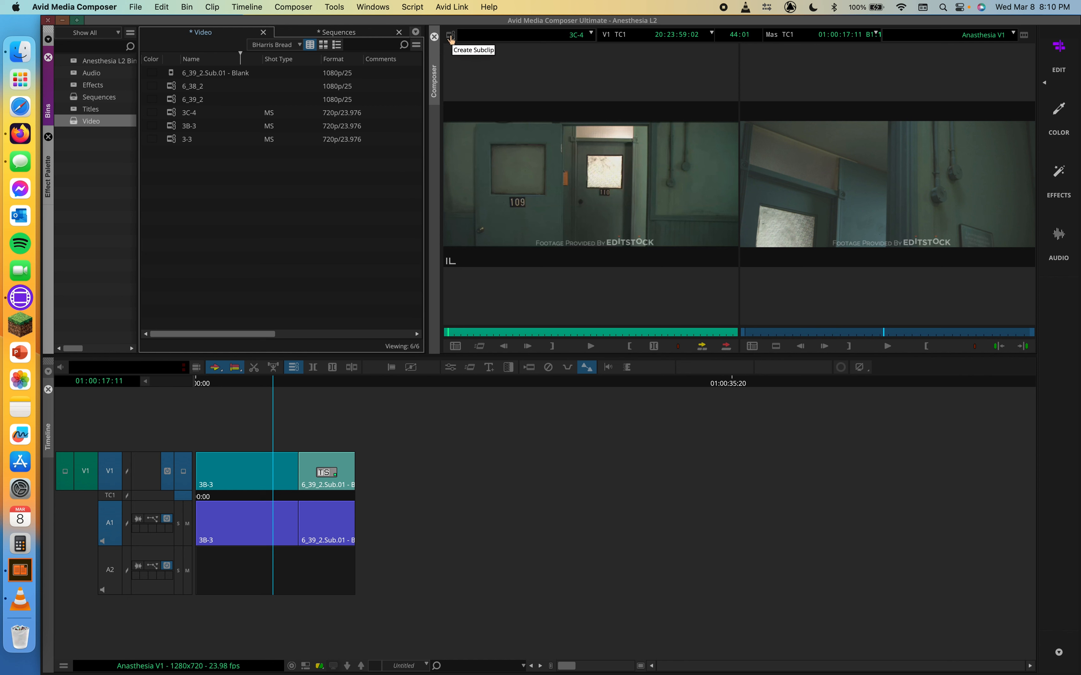
left_click_drag(451, 39, 273, 190)
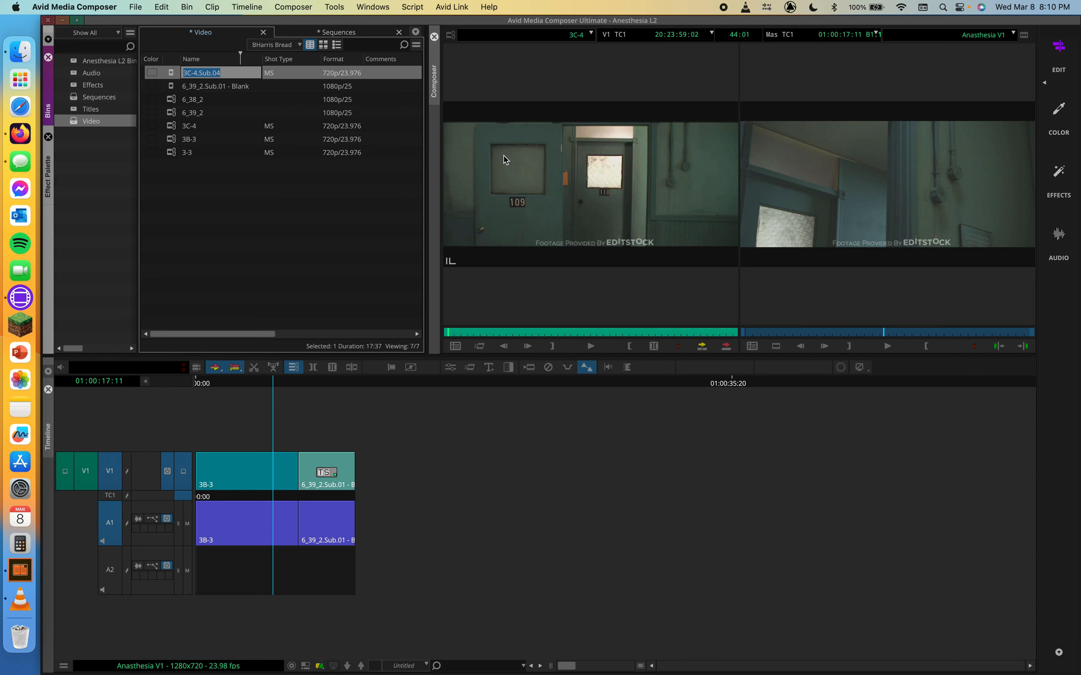
left_click(509, 136)
left_click_drag(411, 182, 364, 199)
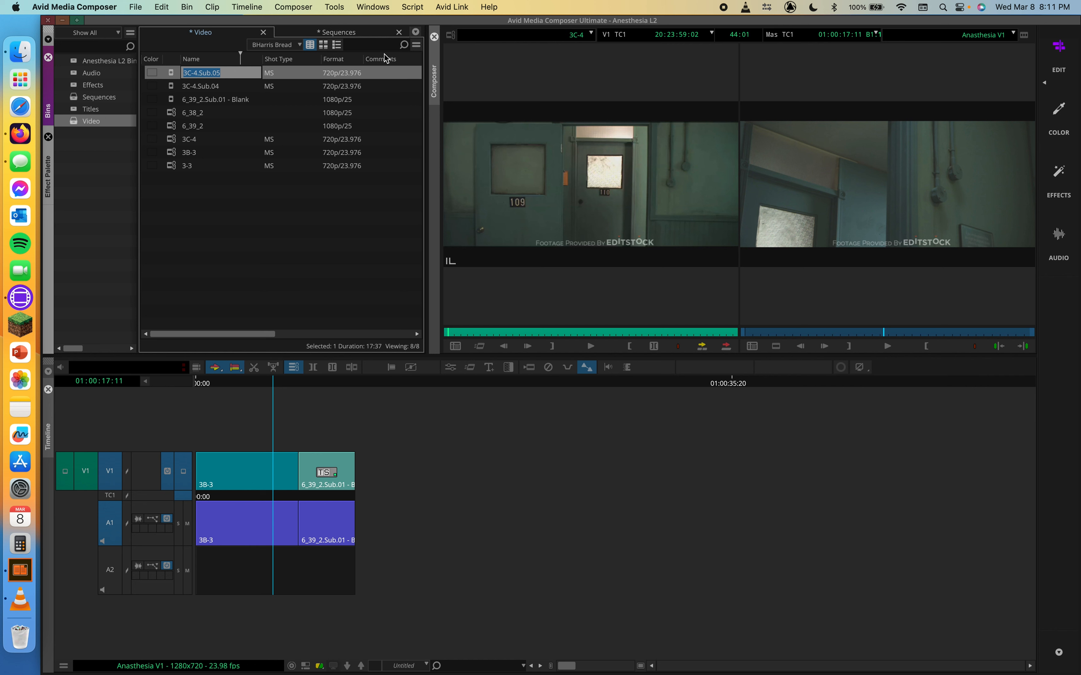
Delete the two new 3C-4 subclips from the Video bin.
left_click(178, 90)
left_click(172, 79, "shift")
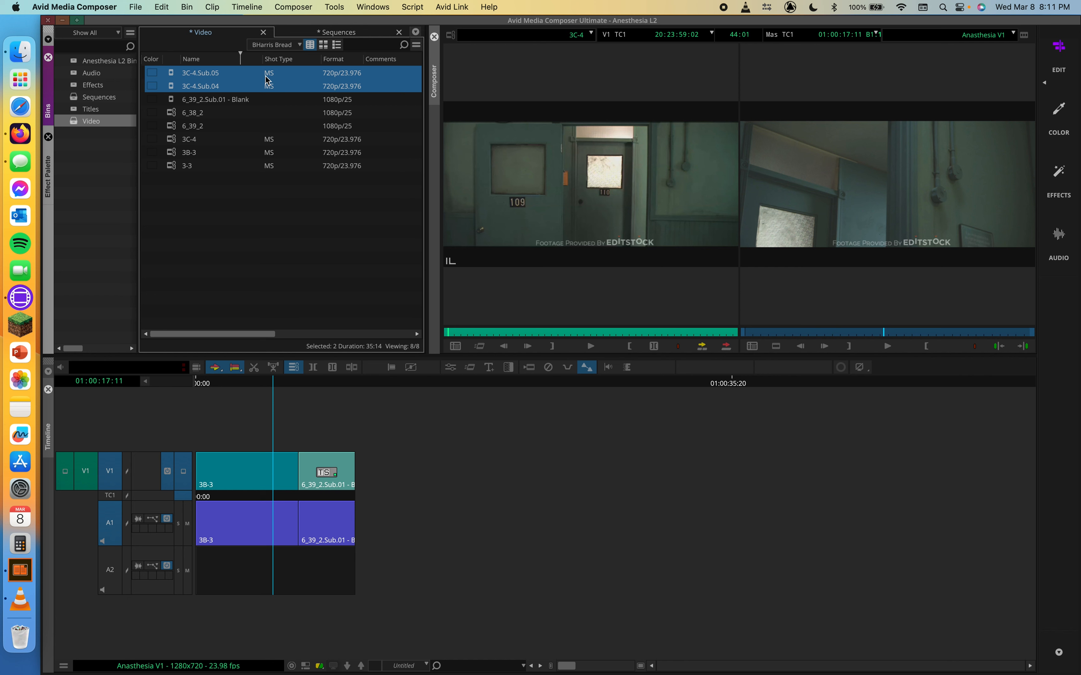
key("Delete")
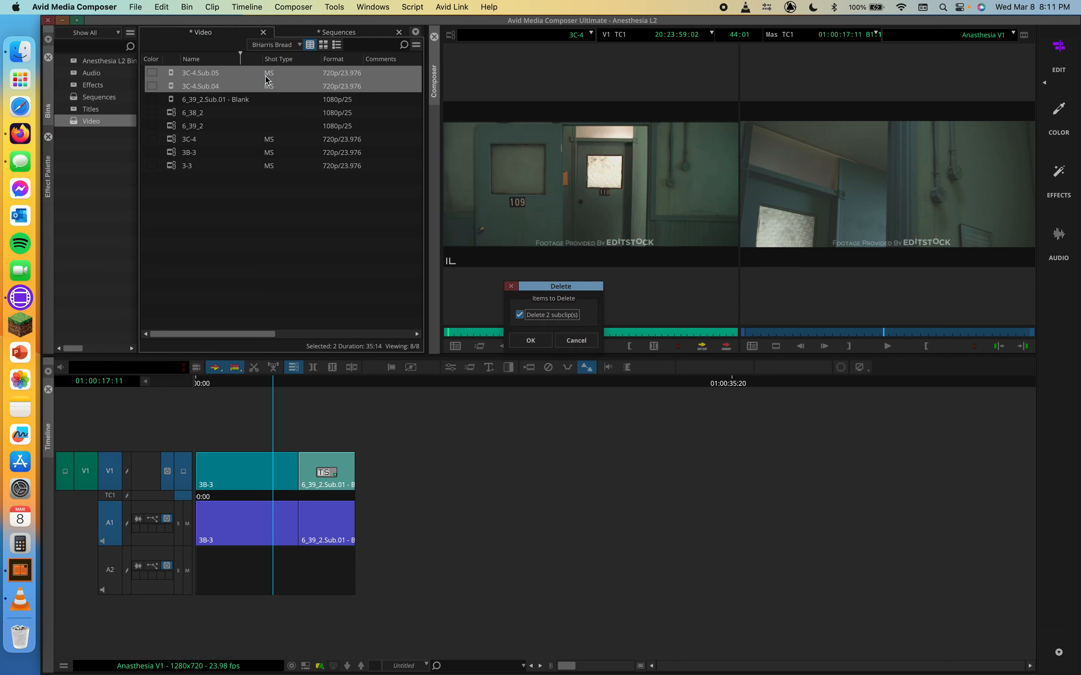
left_click(523, 335)
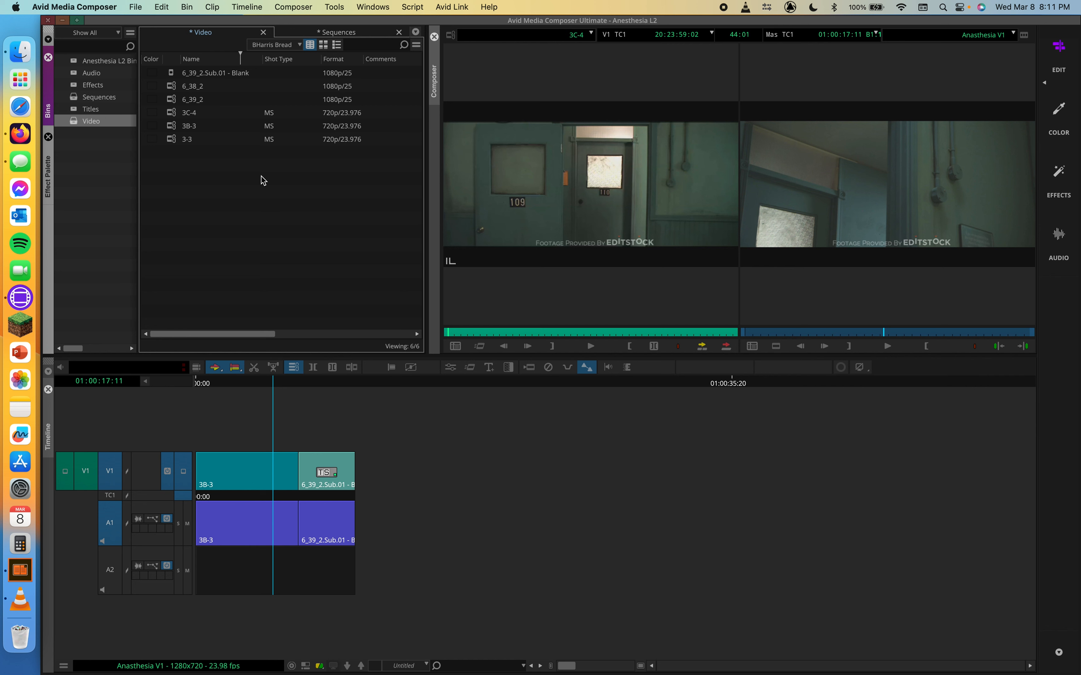
Save the open bins and create a new bin named Video Copy.
key("super+s")
left_click(186, 139)
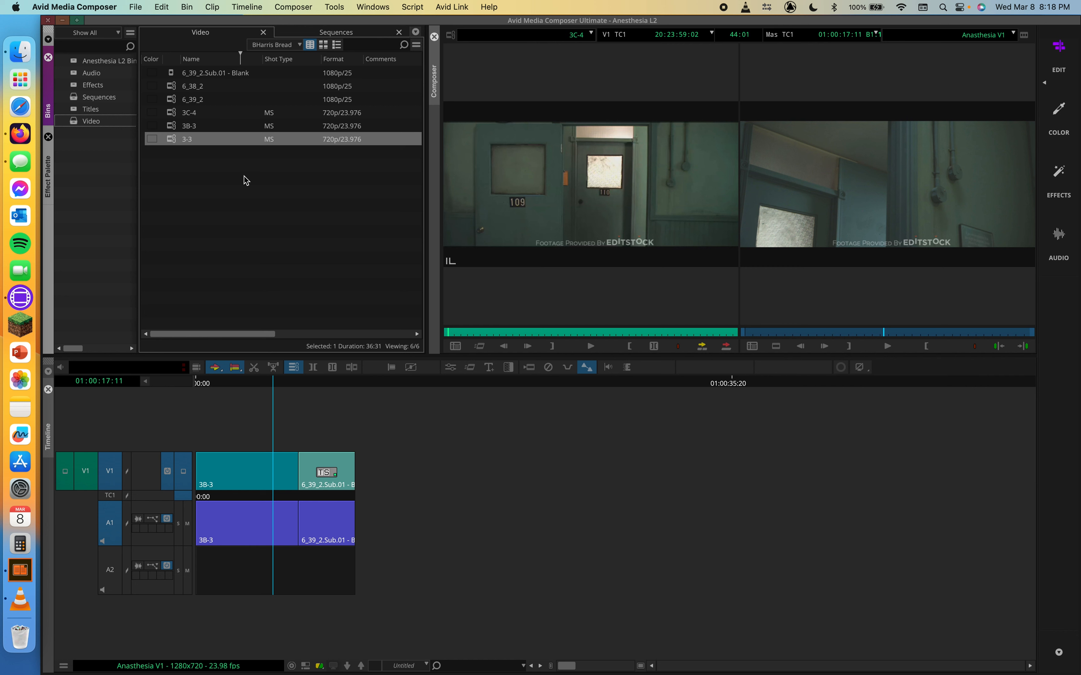
right_click(69, 157)
left_click(104, 188)
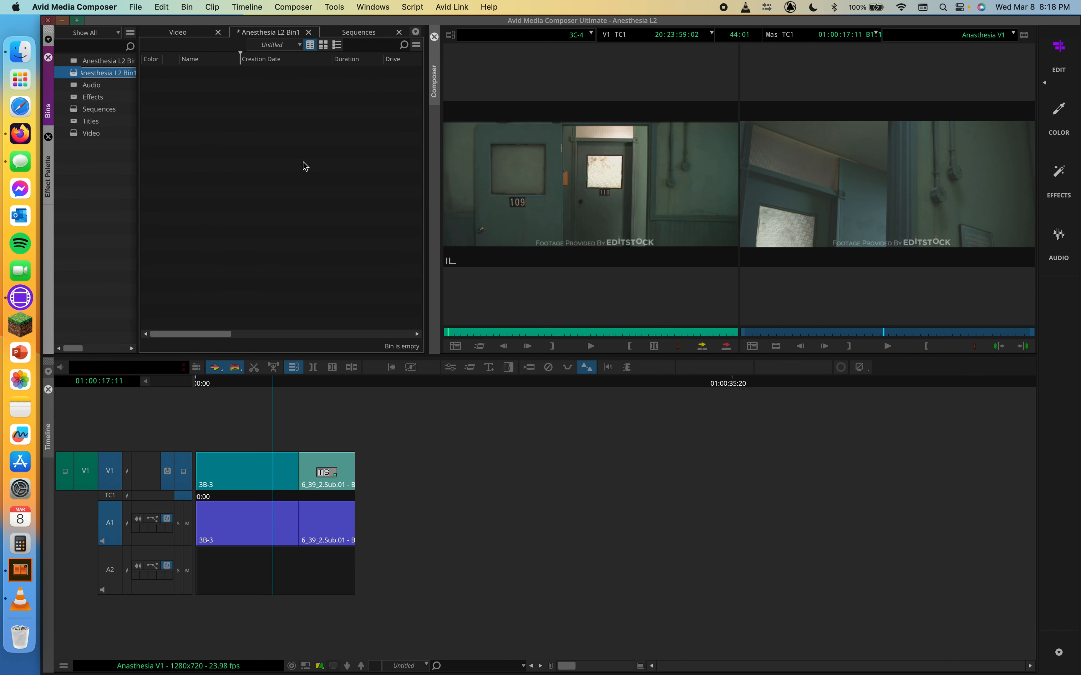
type("vIDEO")
key("BackSpace")
key("BackSpace")
key("BackSpace")
key("BackSpace")
type("ideo")
key("Return")
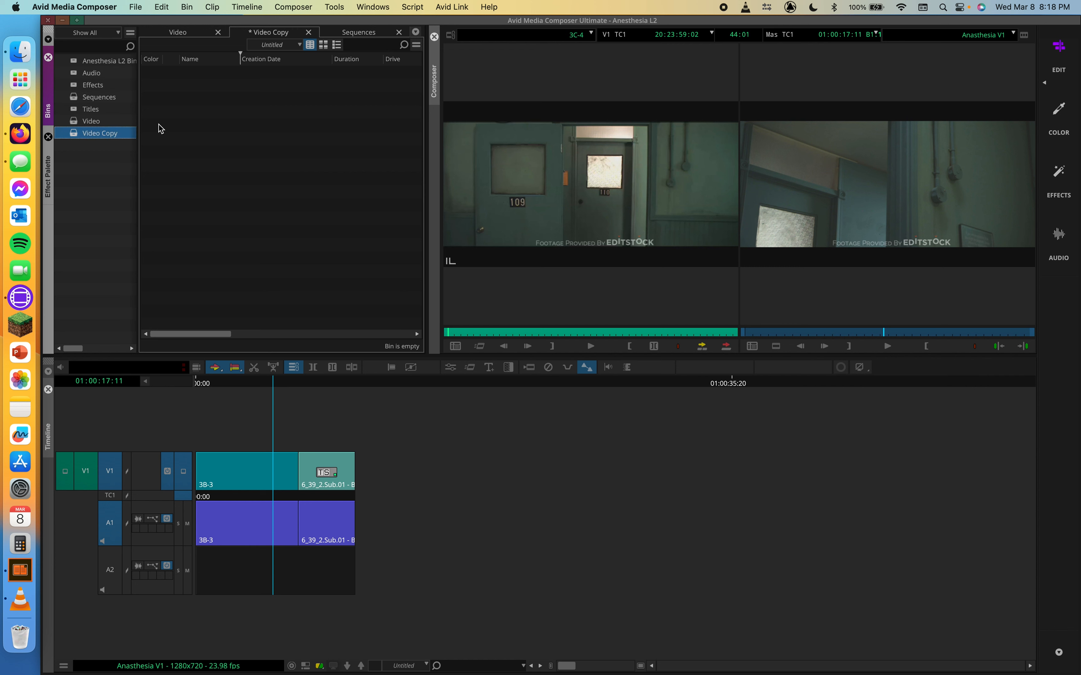
Copy clips 3-3 and 3B-3 from the Video bin into the Video Copy bin, keeping them in both bins.
left_click(82, 121)
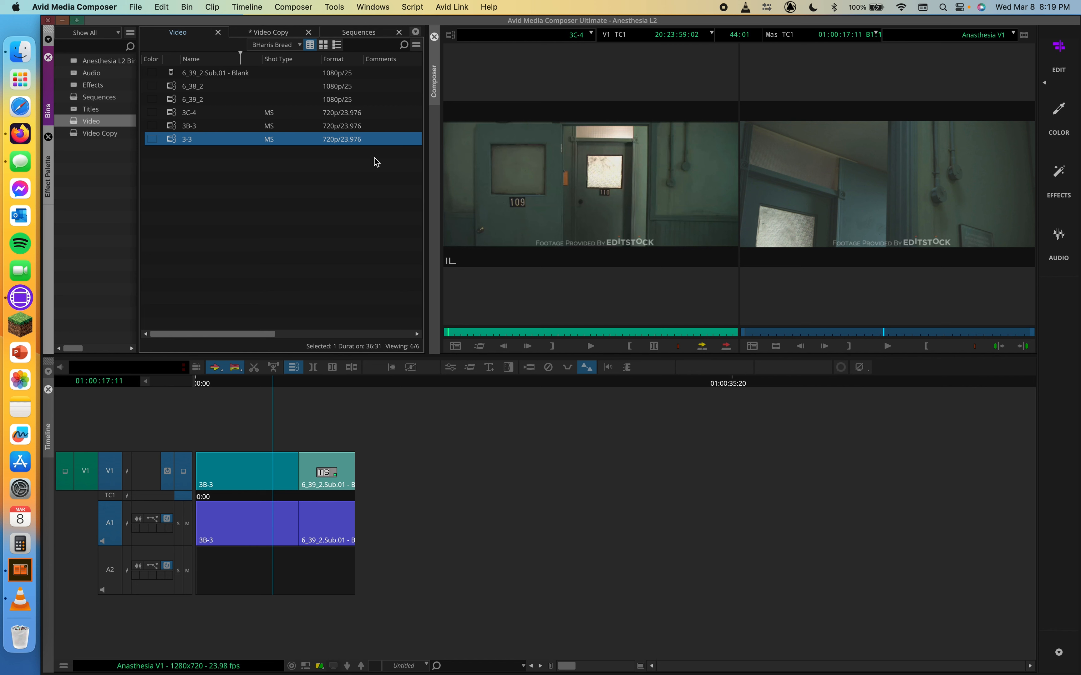
left_click_drag(183, 144, 79, 136)
left_click(183, 126)
left_click(178, 162)
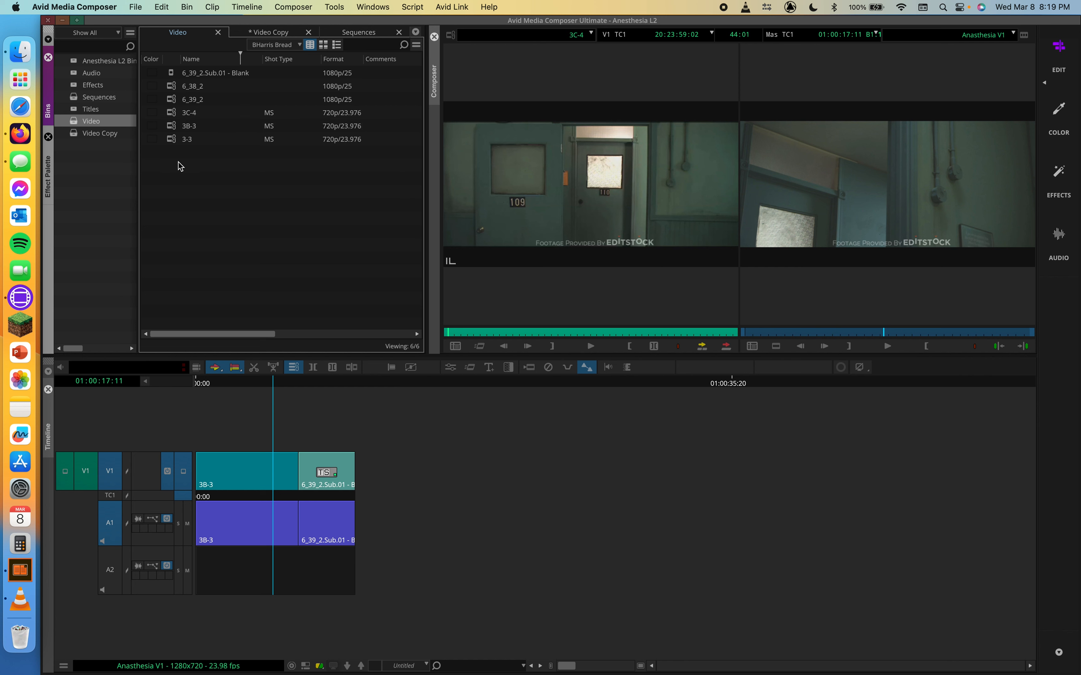
left_click(174, 129)
left_click_drag(173, 129, 268, 32)
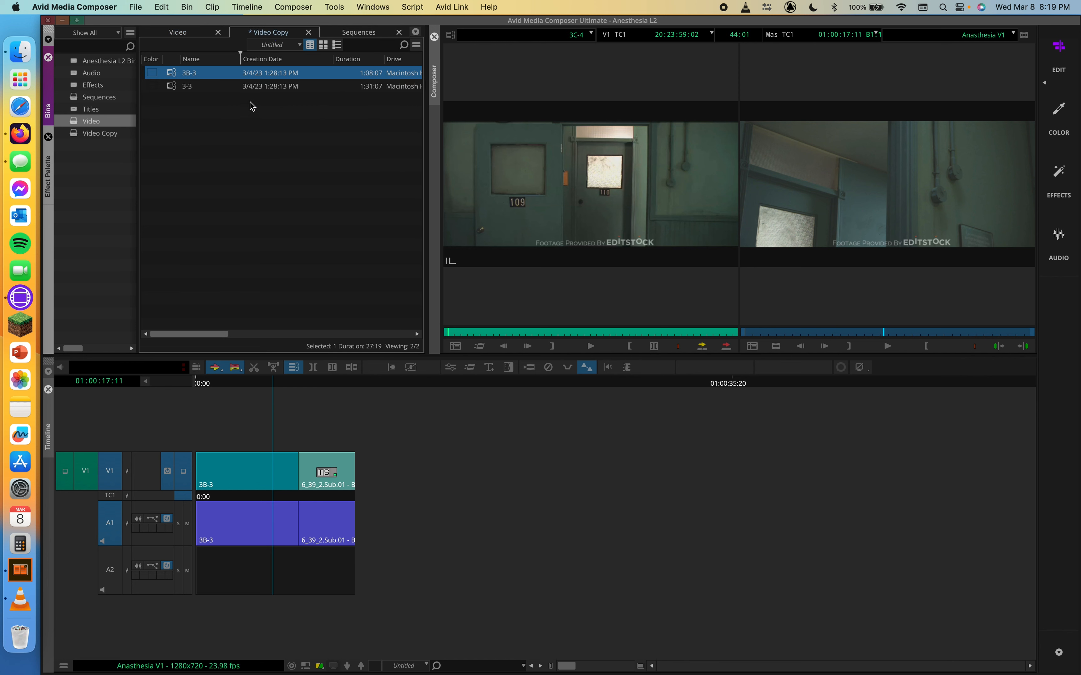
left_click(178, 34)
left_click(271, 34)
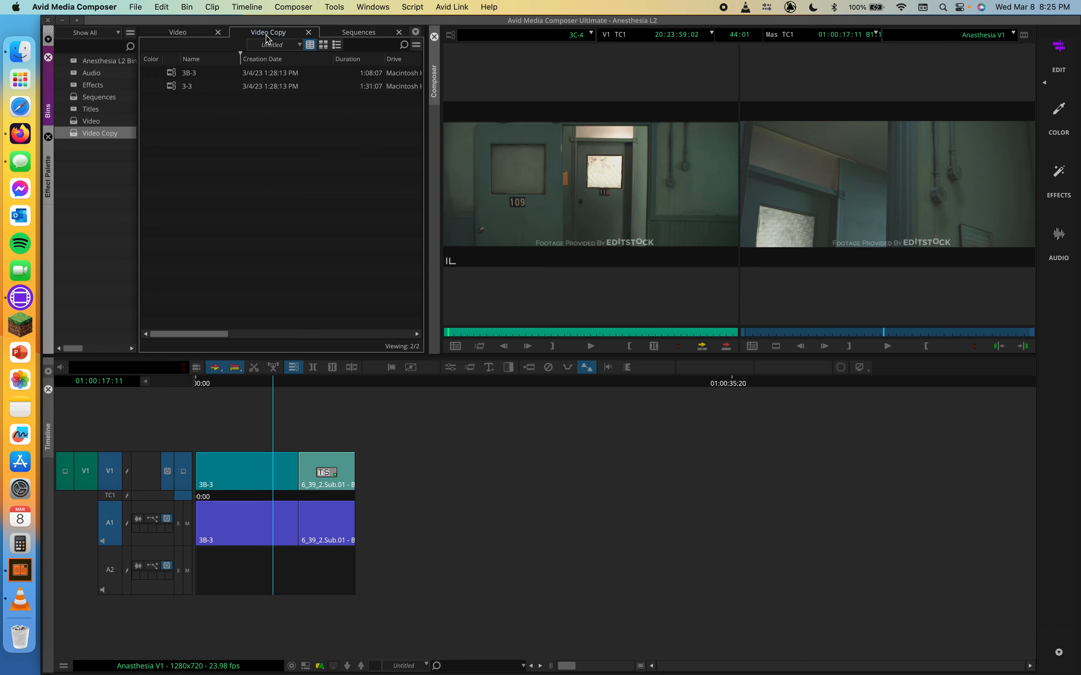
Detach the Video Copy bin into its own window, copy clip 3C-4 into it from the Video bin, and close that window.
left_click_drag(267, 38, 584, 50)
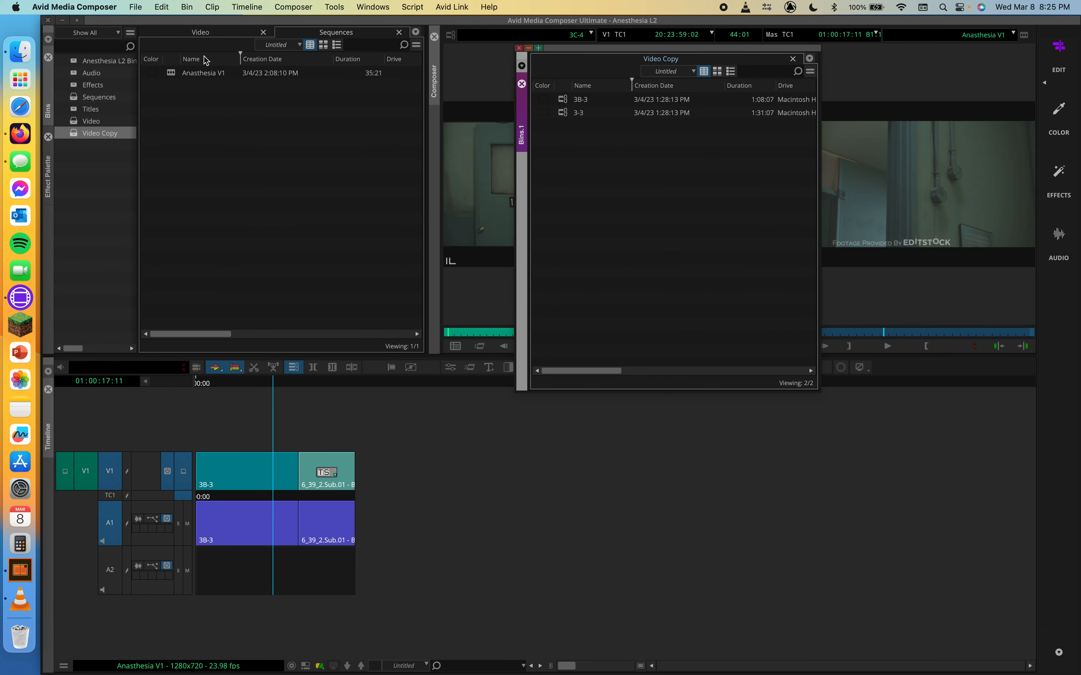
left_click(202, 34)
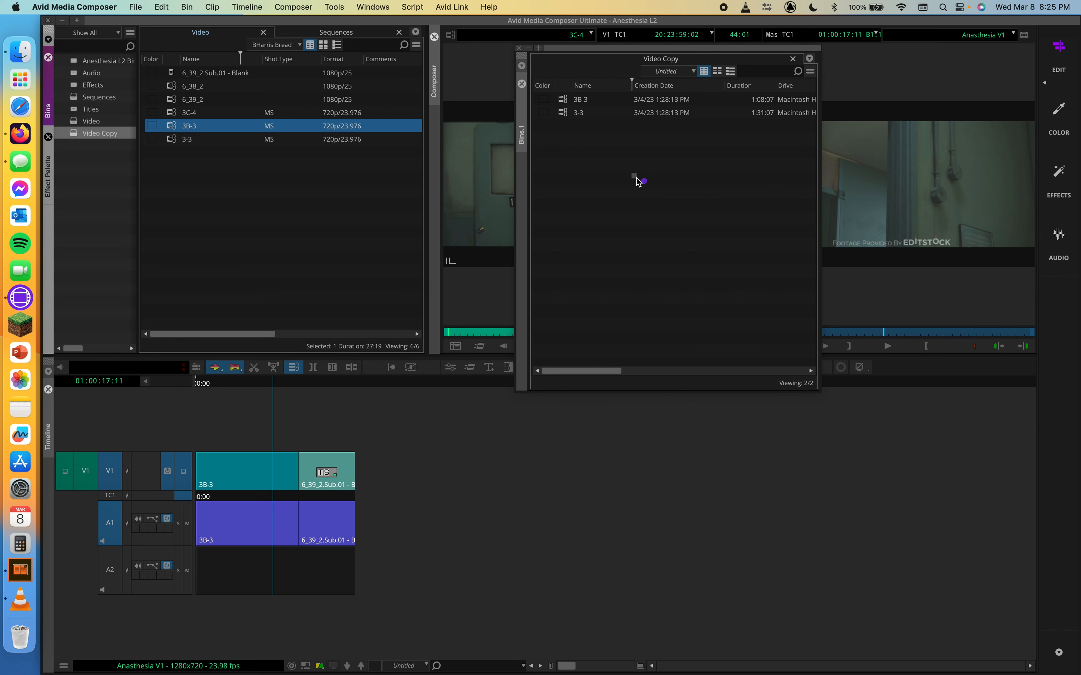
left_click_drag(174, 112, 637, 149)
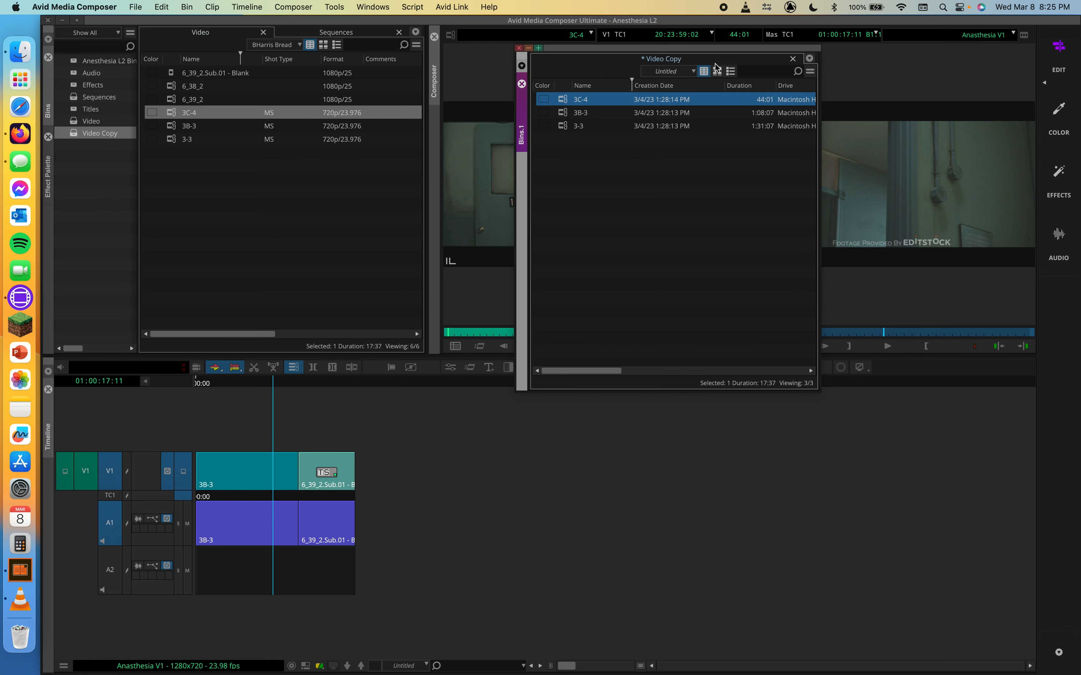
left_click(525, 51)
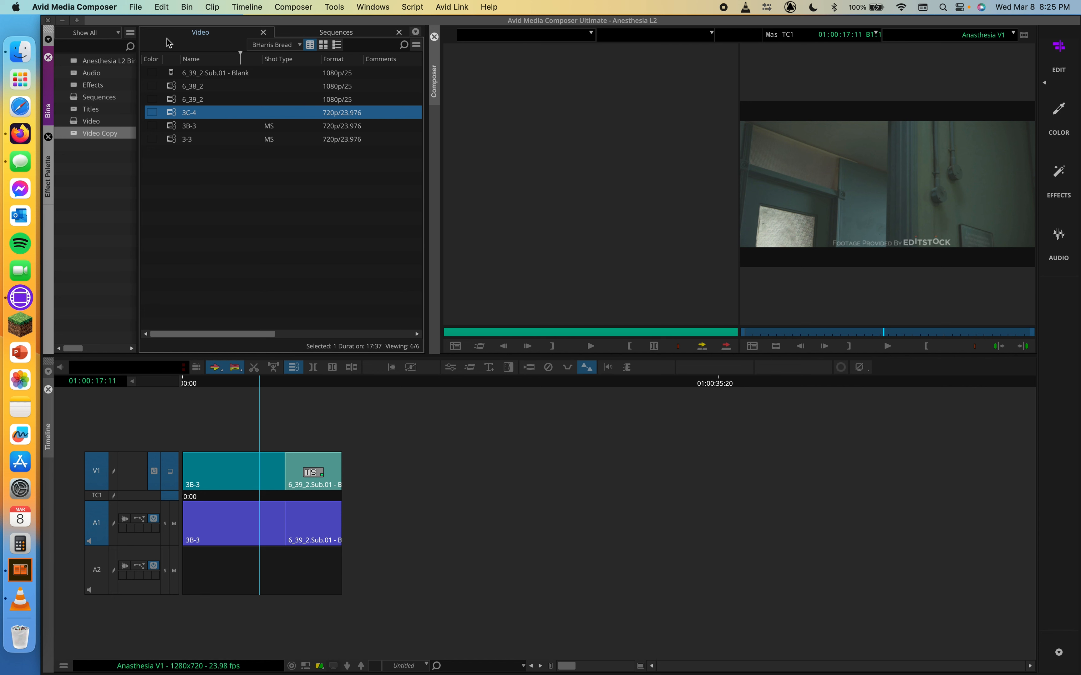
Open the Titles bin as a tab and the Audio bin in a floating window, and close both to return to Video.
left_click(75, 123)
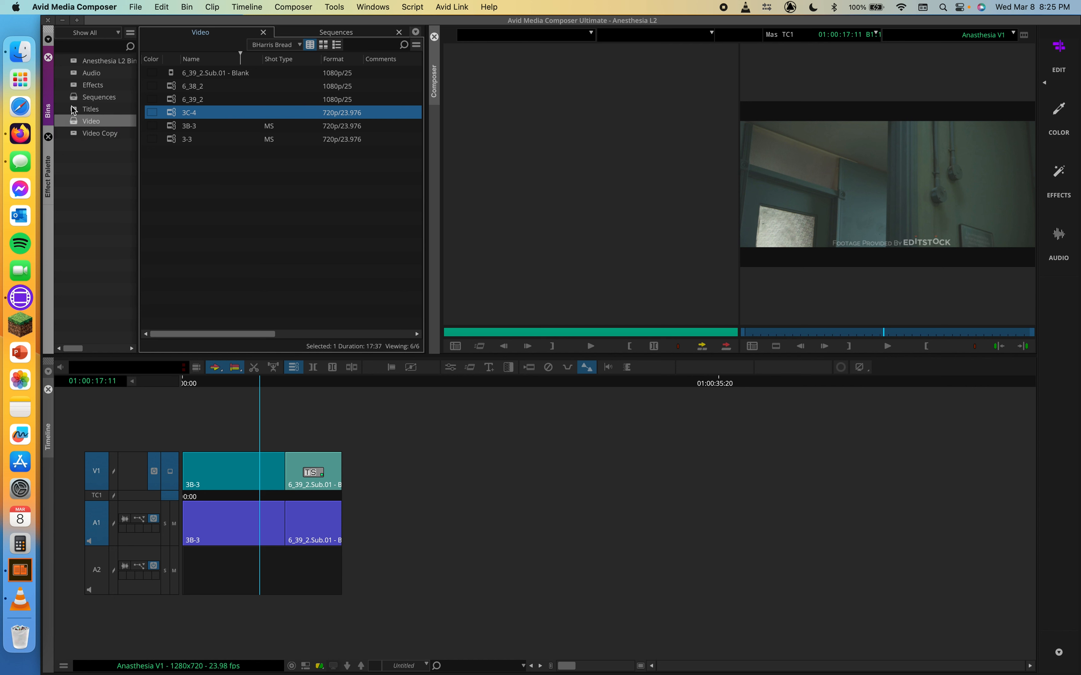
double_click(76, 108)
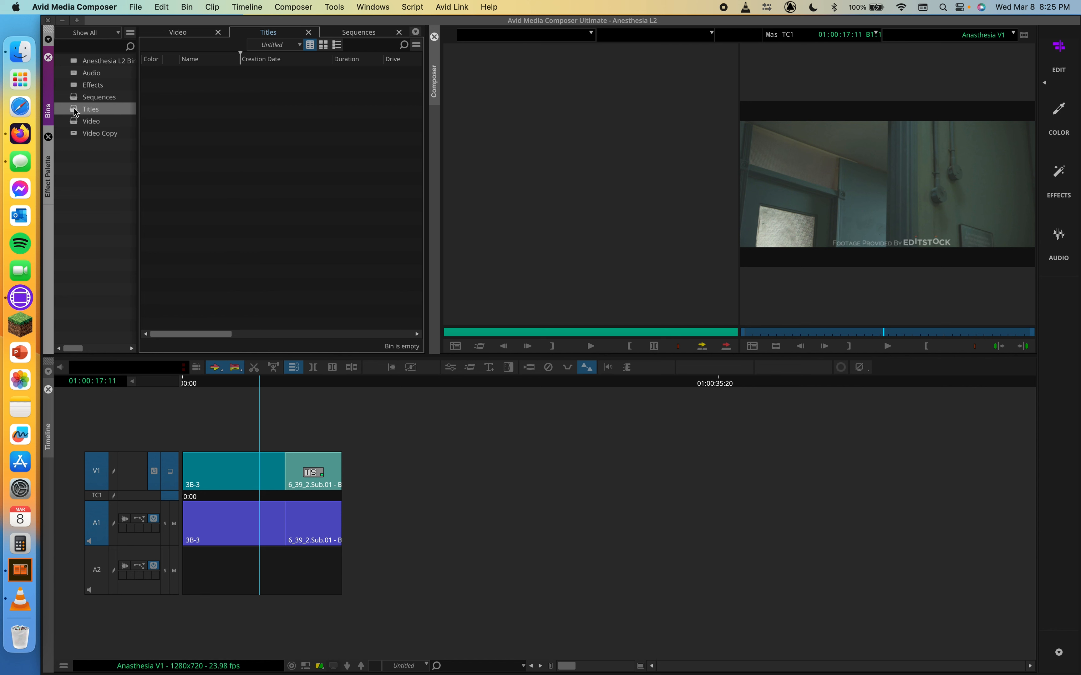
double_click(74, 74)
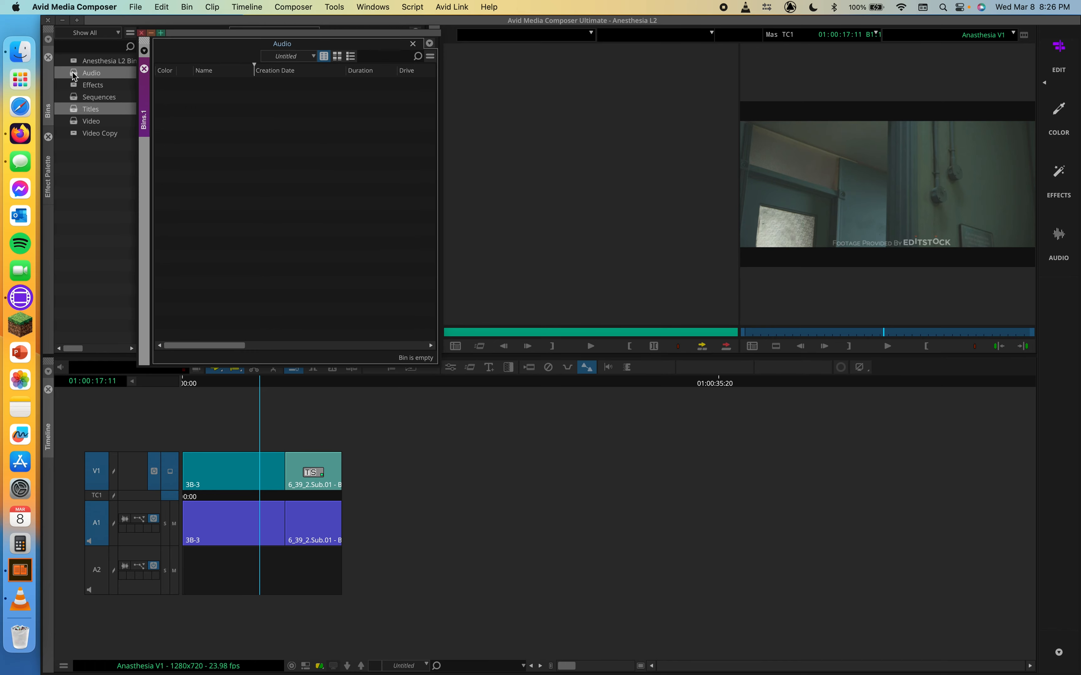
left_click_drag(245, 33, 630, 102)
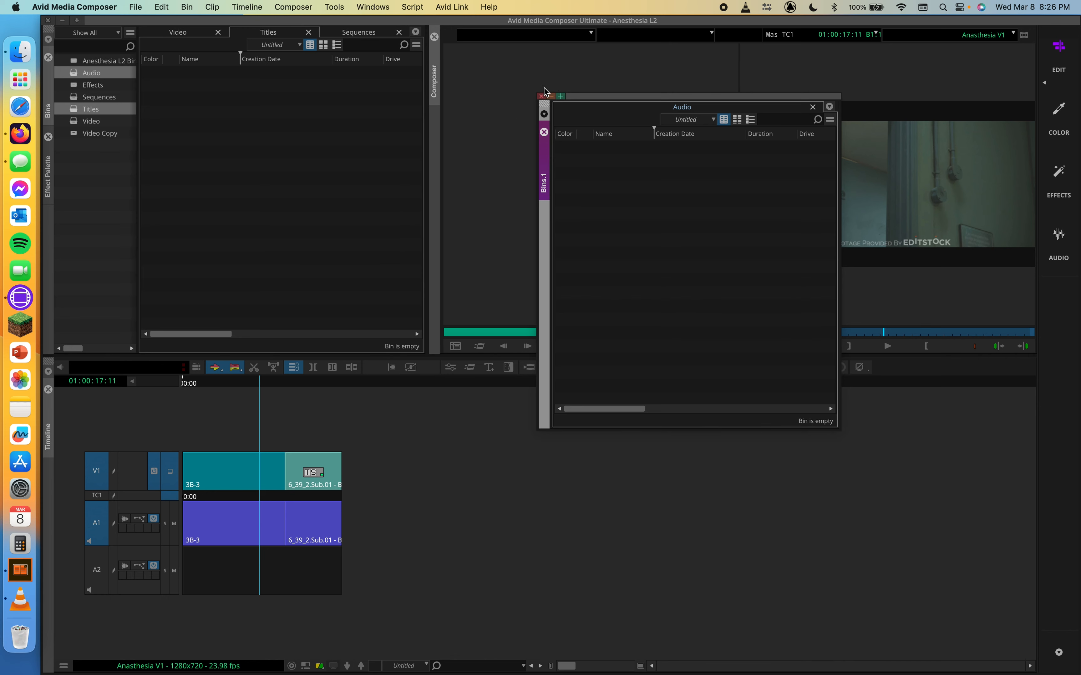
left_click(540, 96)
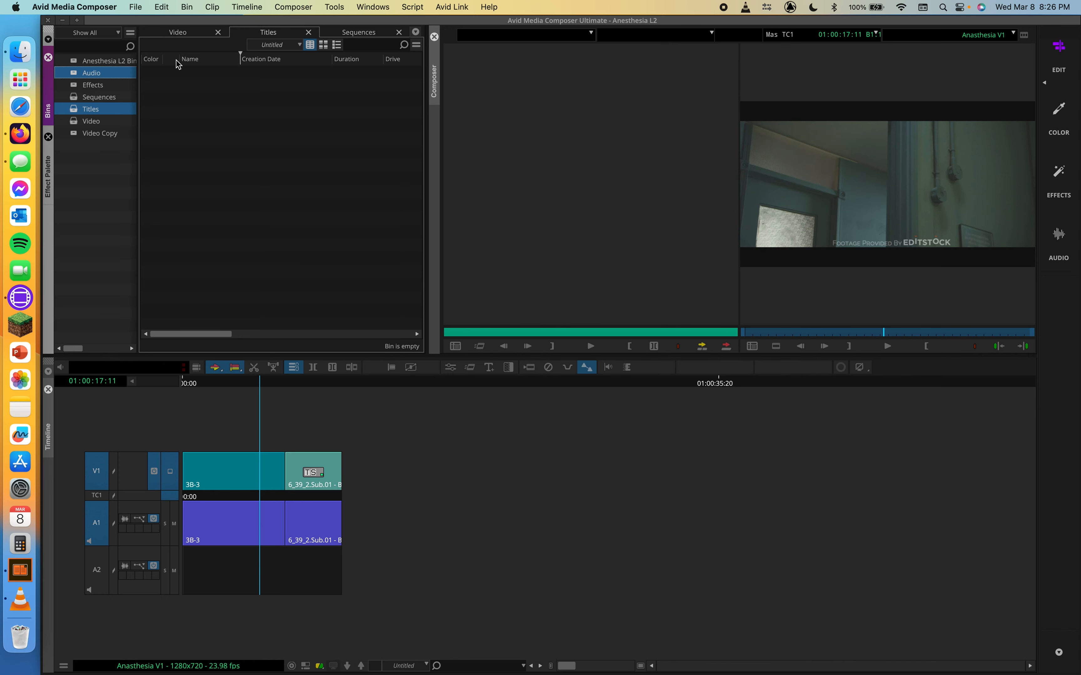
left_click(305, 33)
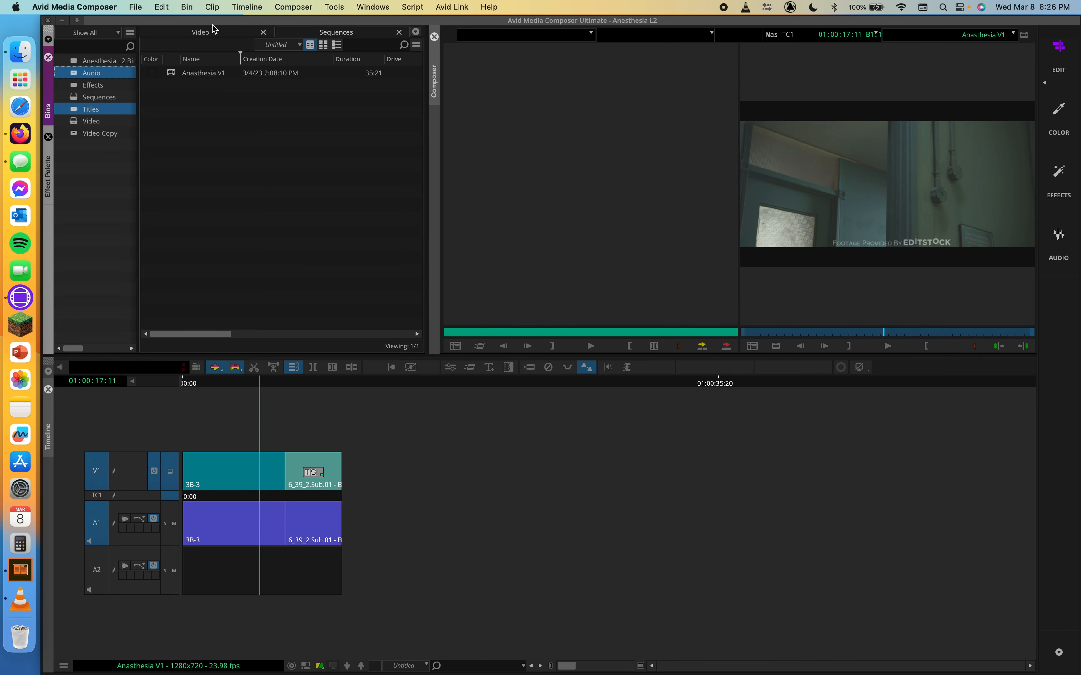
left_click(206, 39)
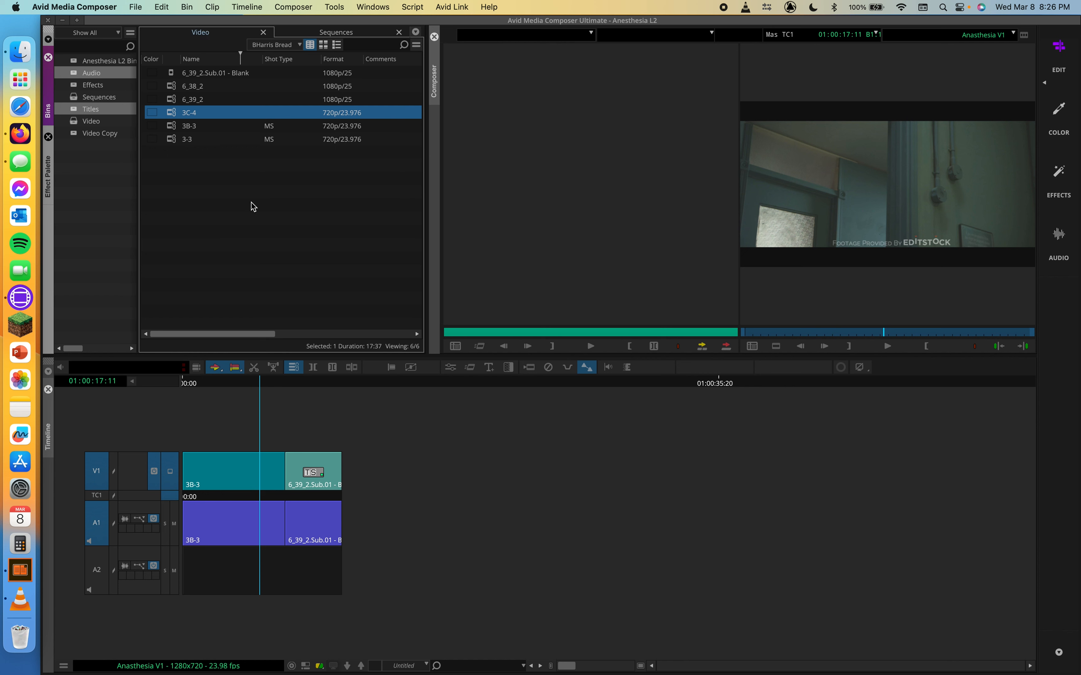
Reopen the Video Copy bin, select all of its clips, and clear the selection.
double_click(75, 134)
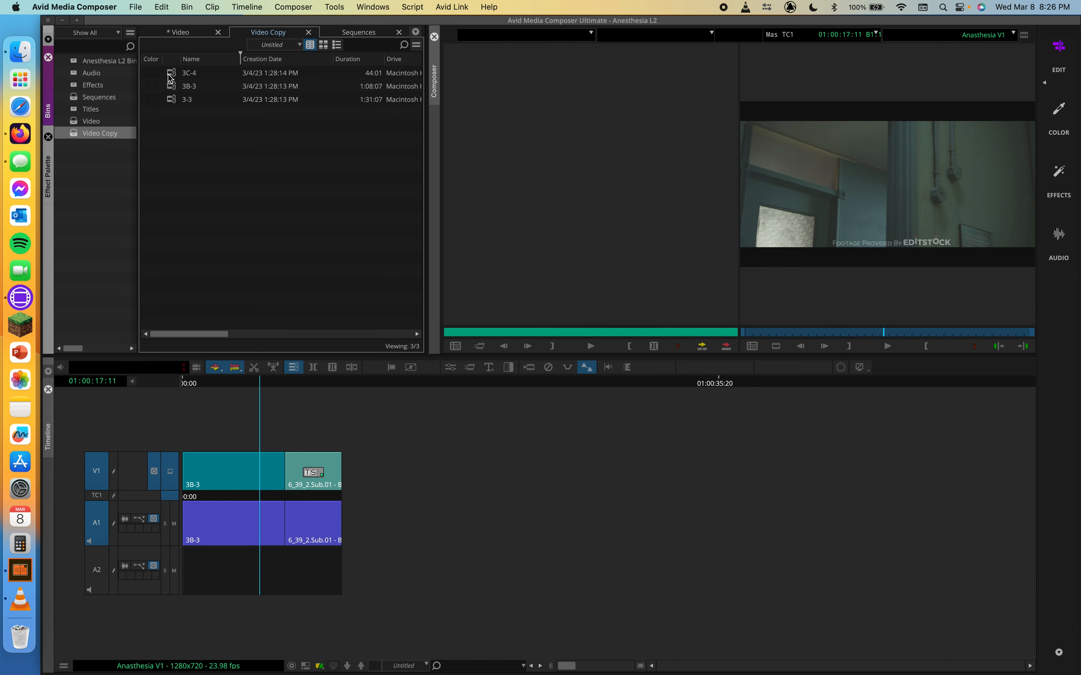
key("super+a")
left_click(271, 234)
left_click_drag(245, 148, 185, 67)
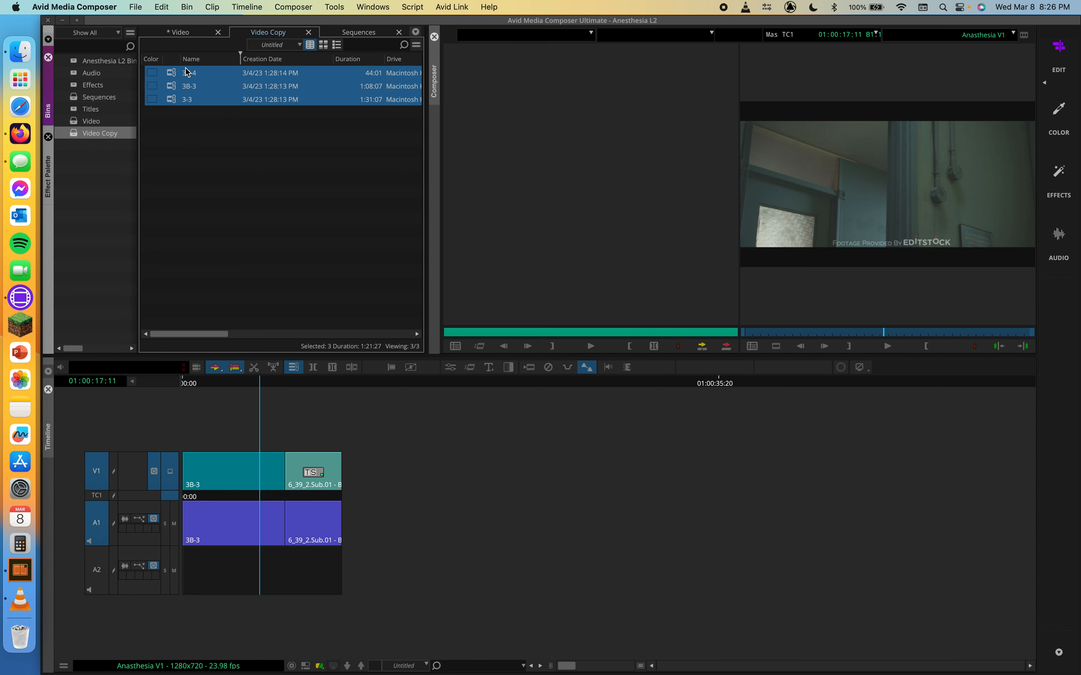
left_click(209, 150)
Rename clip 3C-4 in the Video bin to 3C-4-5.
left_click(180, 32)
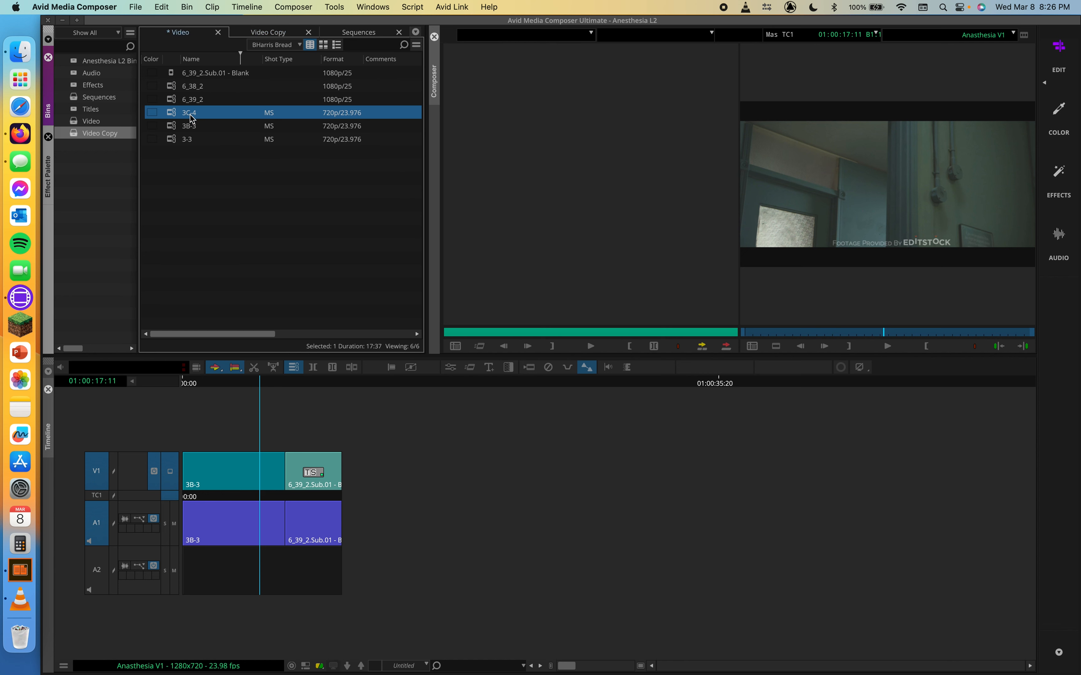
left_click(202, 113)
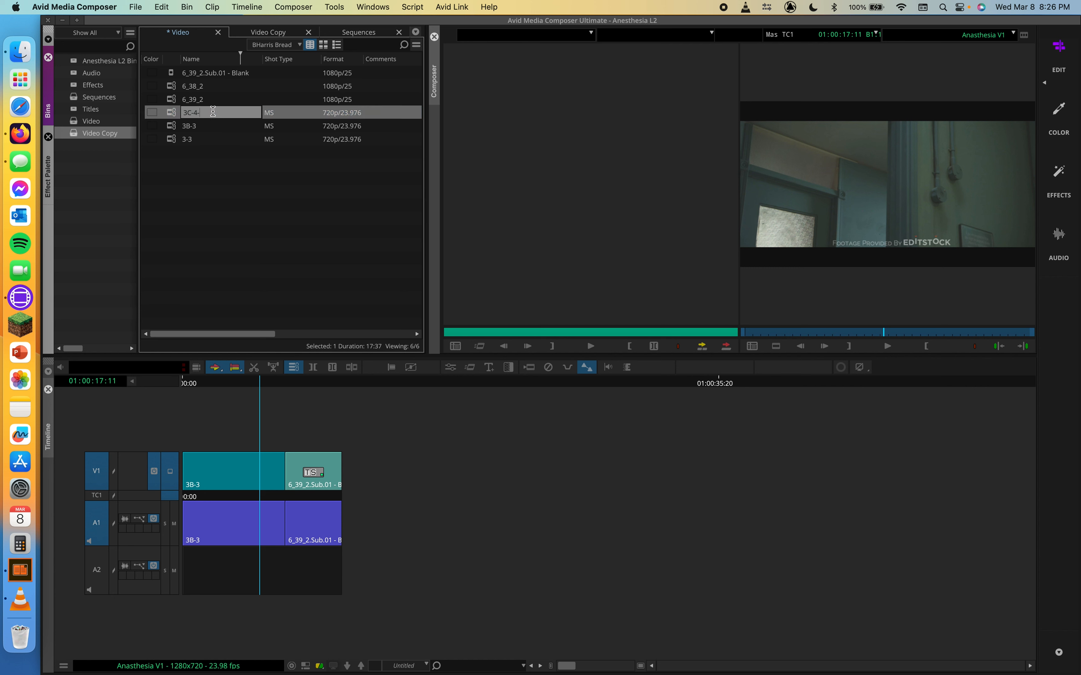
type("-5")
left_click(207, 212)
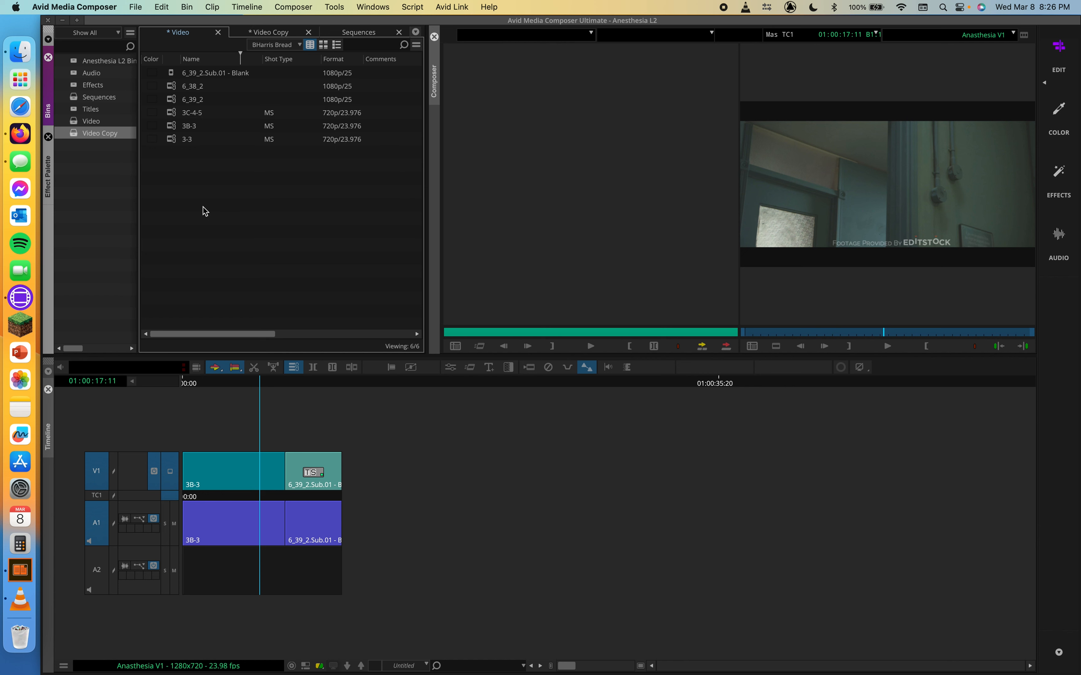
Rename the 3C-4-5 clip in the Video Copy bin back to 3C-4.
left_click(264, 33)
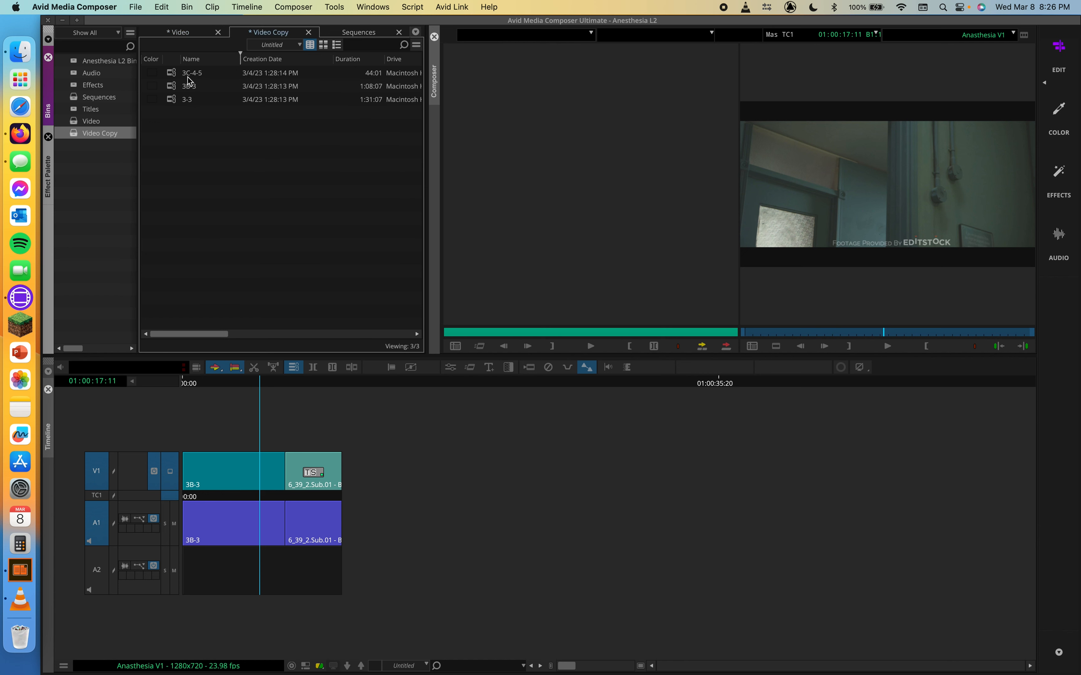
left_click(206, 79)
left_click(206, 74)
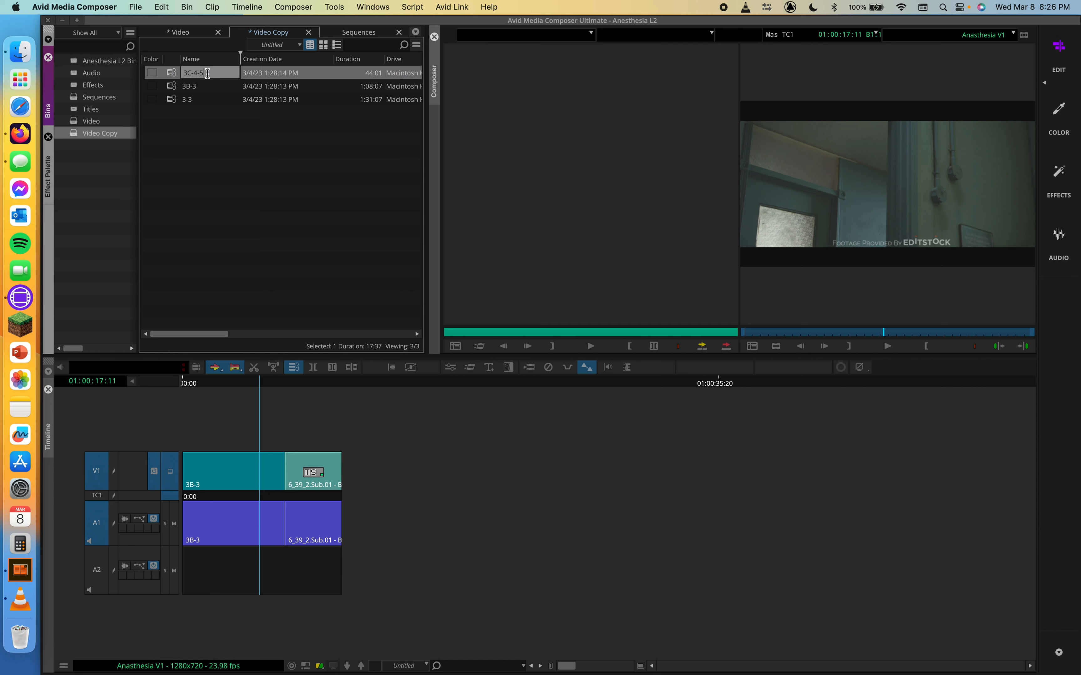
key("BackSpace")
key("BackSpace")
left_click(229, 181)
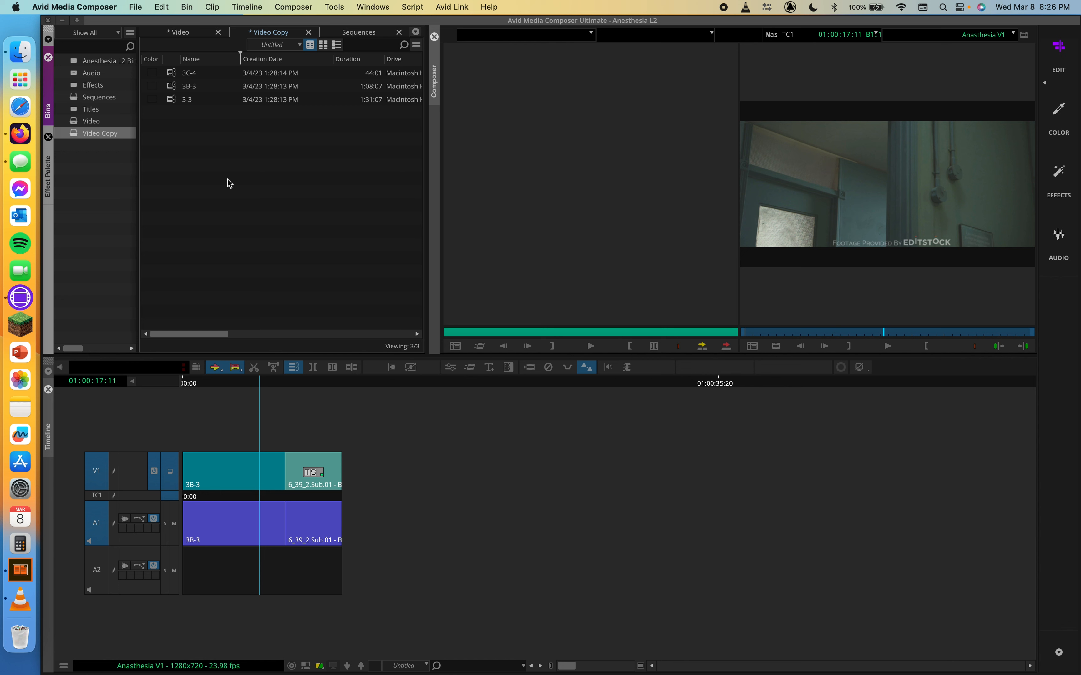
Check the name of clip 3C-4 in the Video bin, leaving it unedited and deselected.
left_click(172, 31)
left_click(196, 113)
left_click(197, 113)
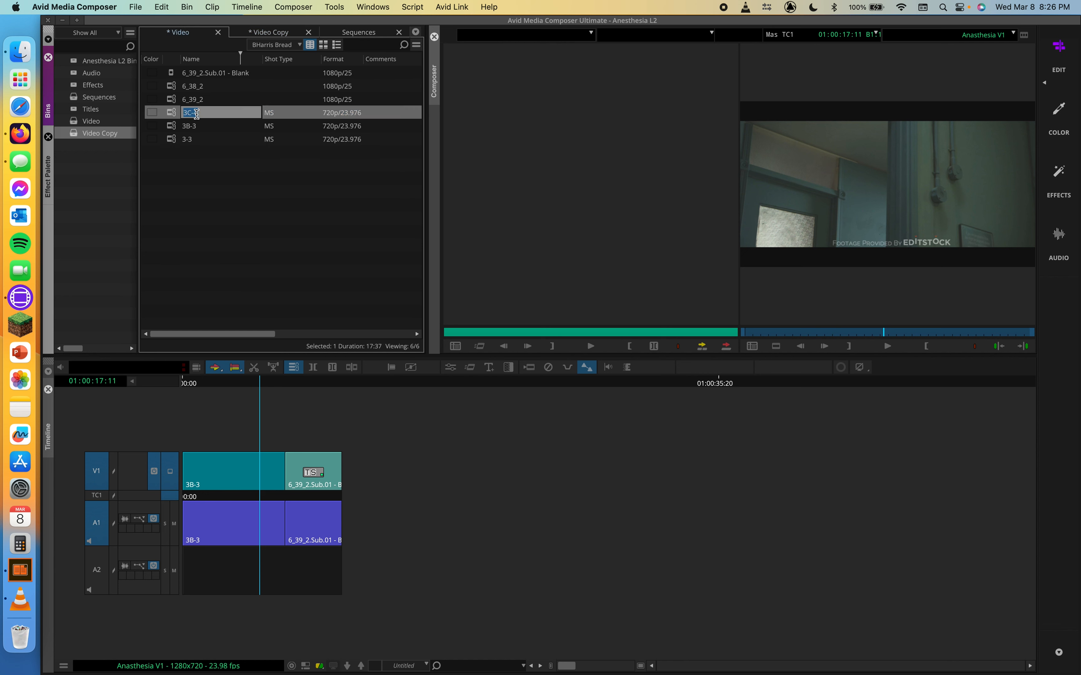
left_click(219, 214)
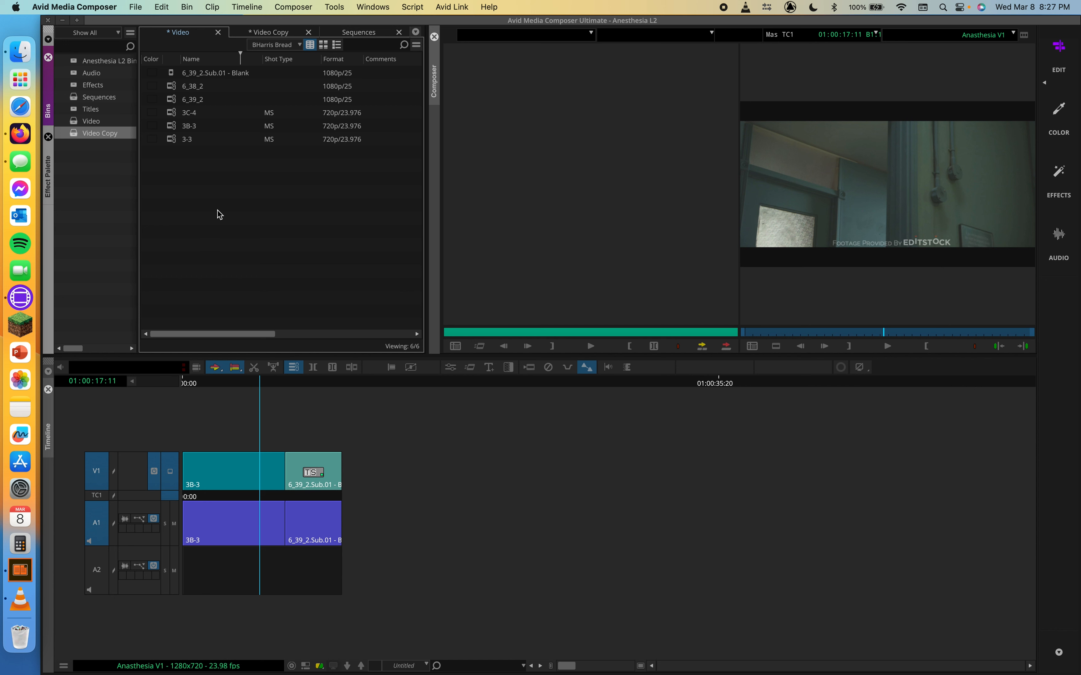
Compare clip 3C-4 in the Video and Video Copy bins, reveal the copy's source file in Finder, and close that window.
left_click(172, 111)
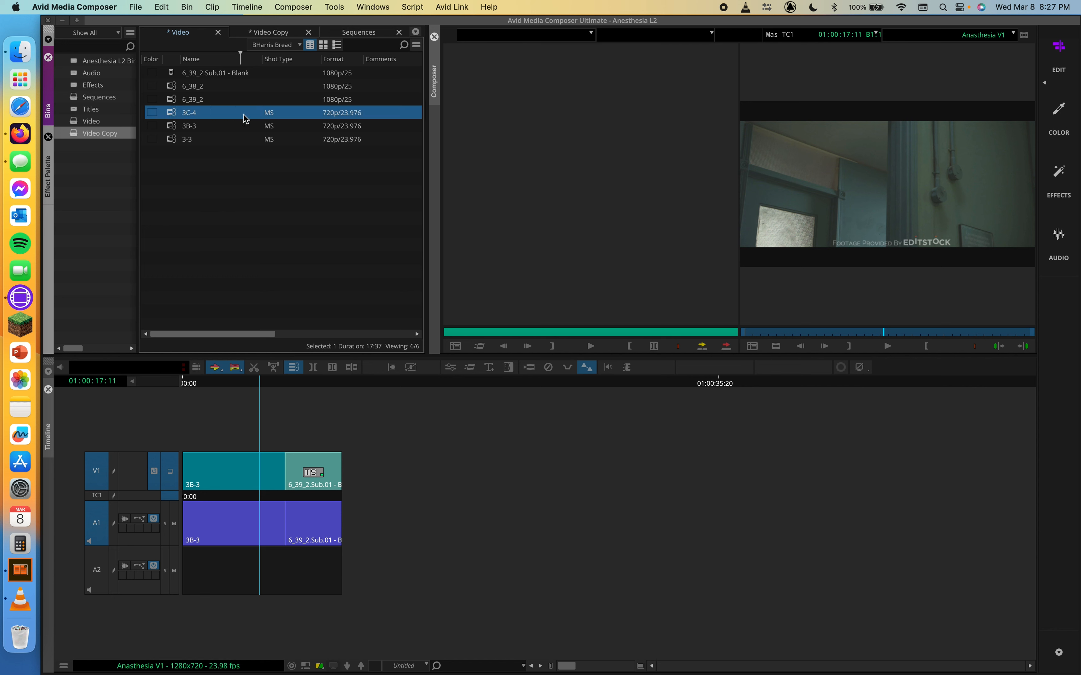
left_click_drag(187, 116, 175, 77)
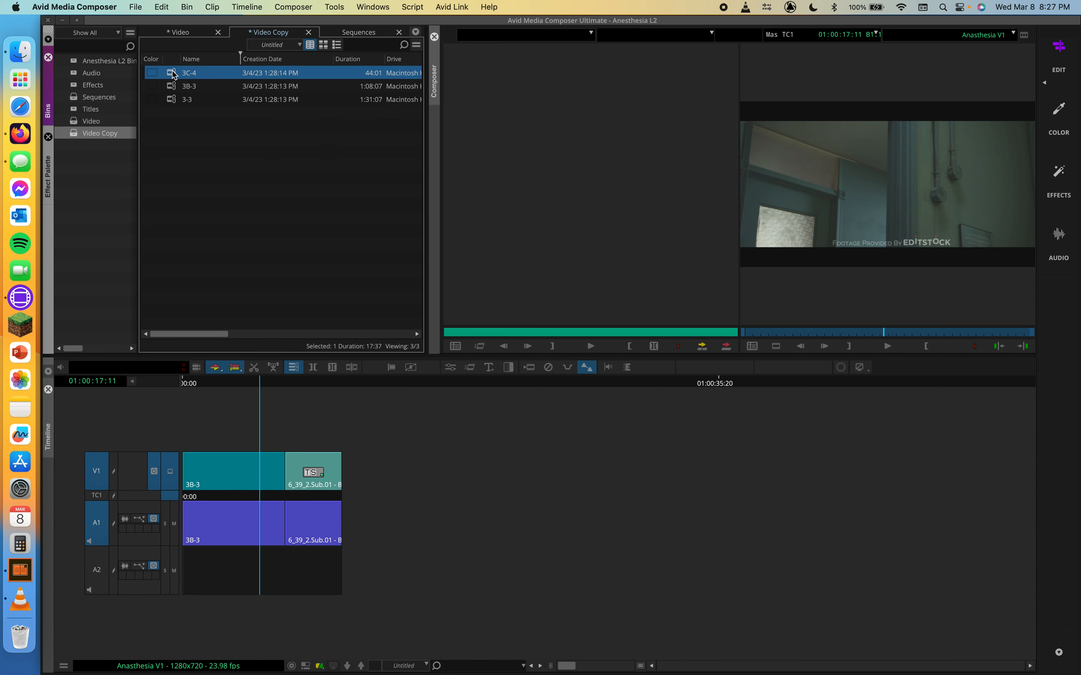
right_click(174, 75)
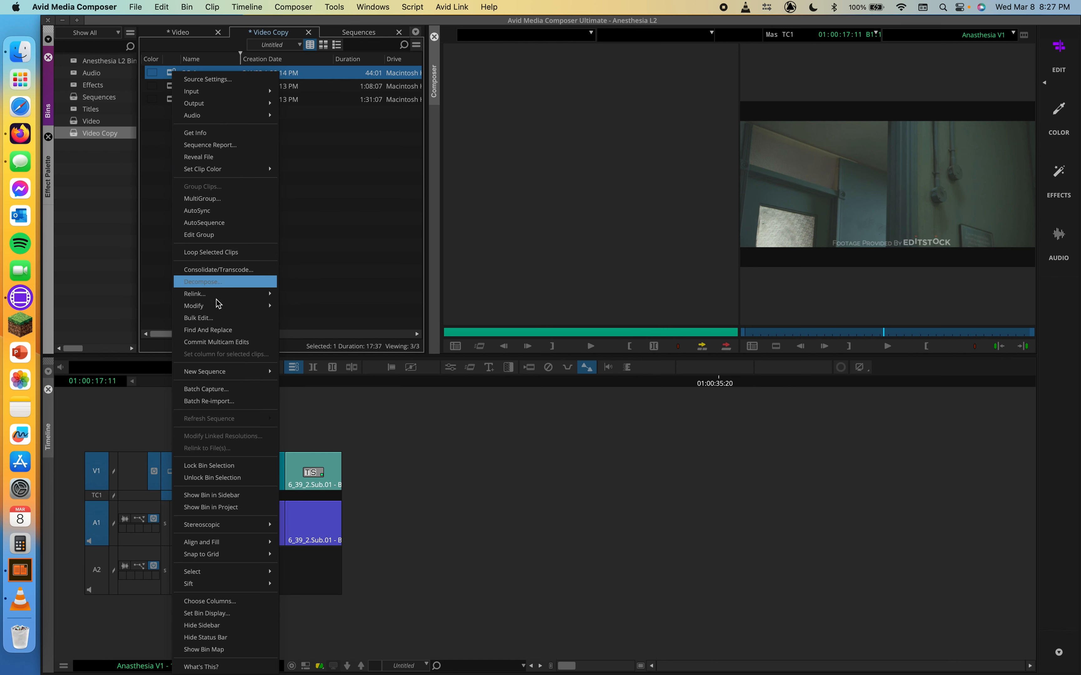
left_click(207, 158)
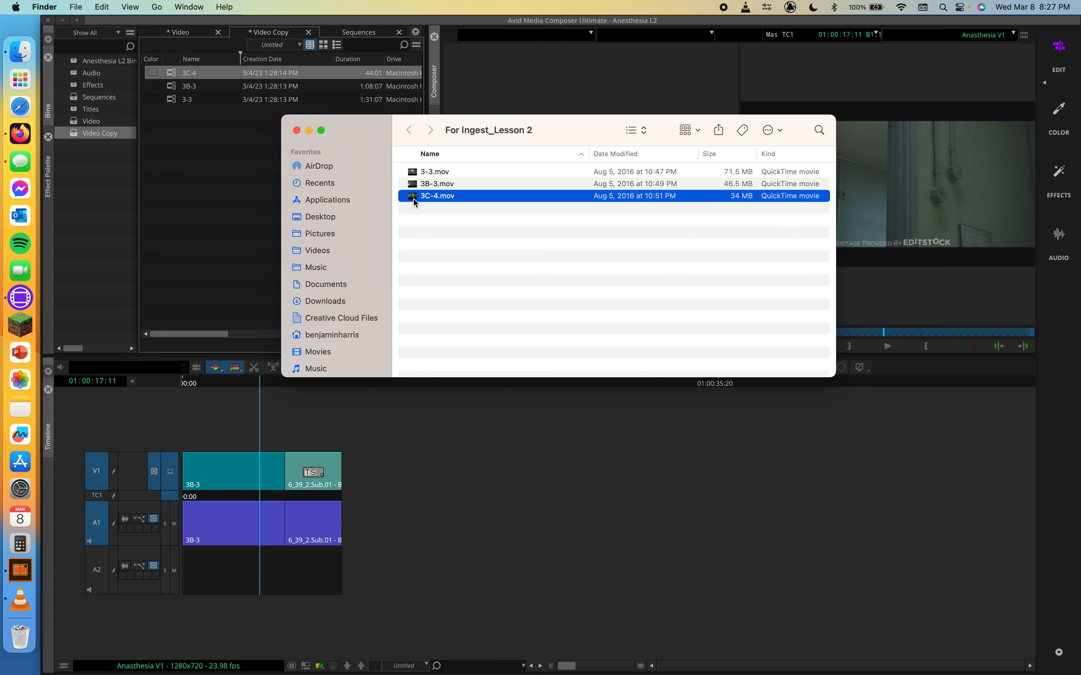
left_click(296, 130)
Reveal the source file of clip 3C-4 from the Video bin in Finder and close that window.
left_click(180, 37)
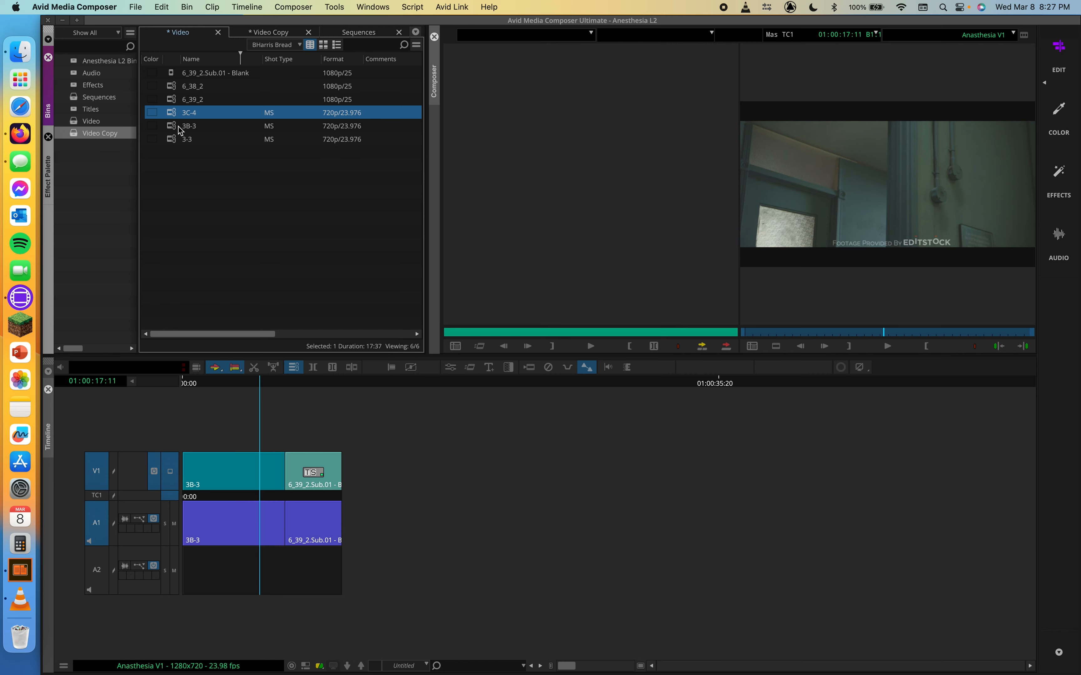
right_click(175, 112)
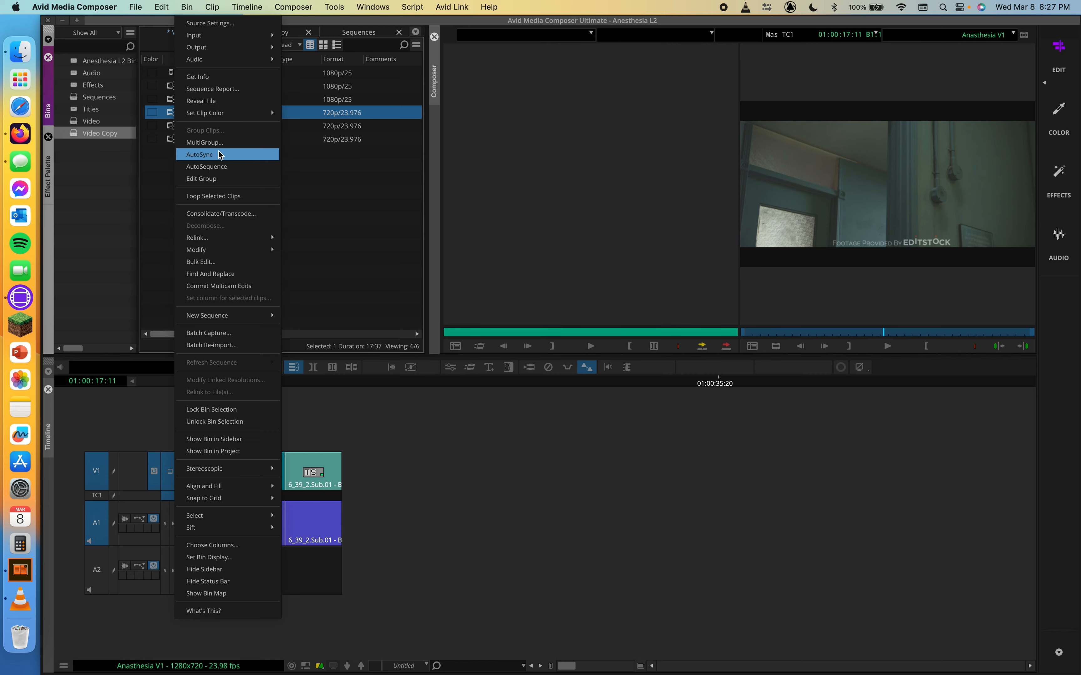
left_click(217, 103)
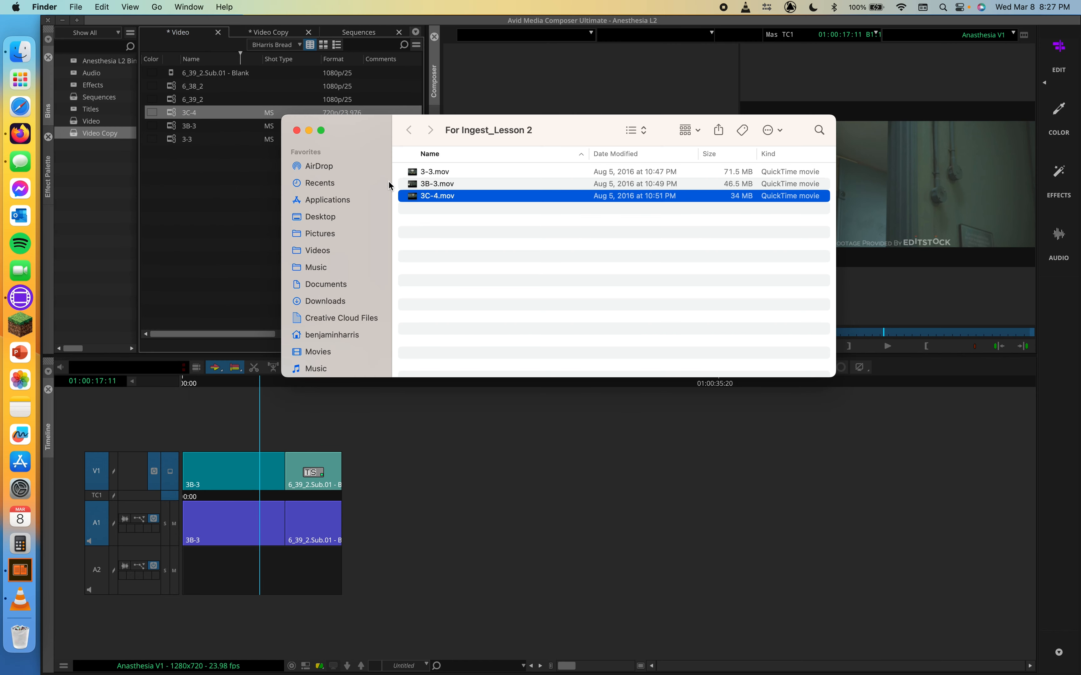
left_click(296, 131)
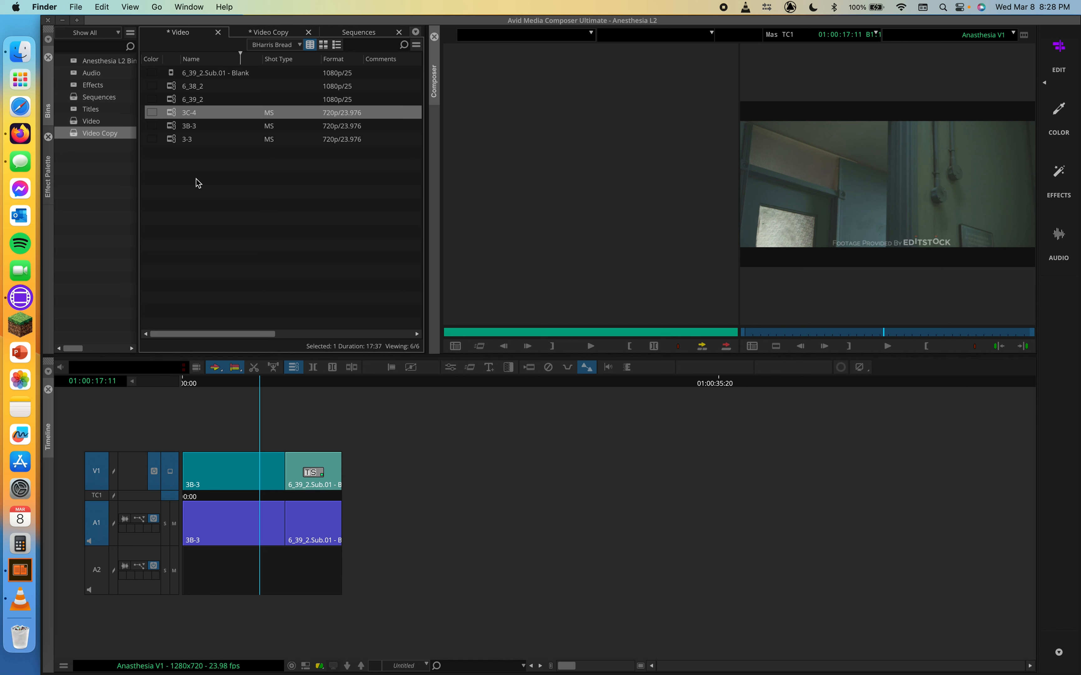
Copy the Anasthesia V1 sequence from the Sequences bin into the Video bin and load the copy in the timeline.
left_click(77, 99)
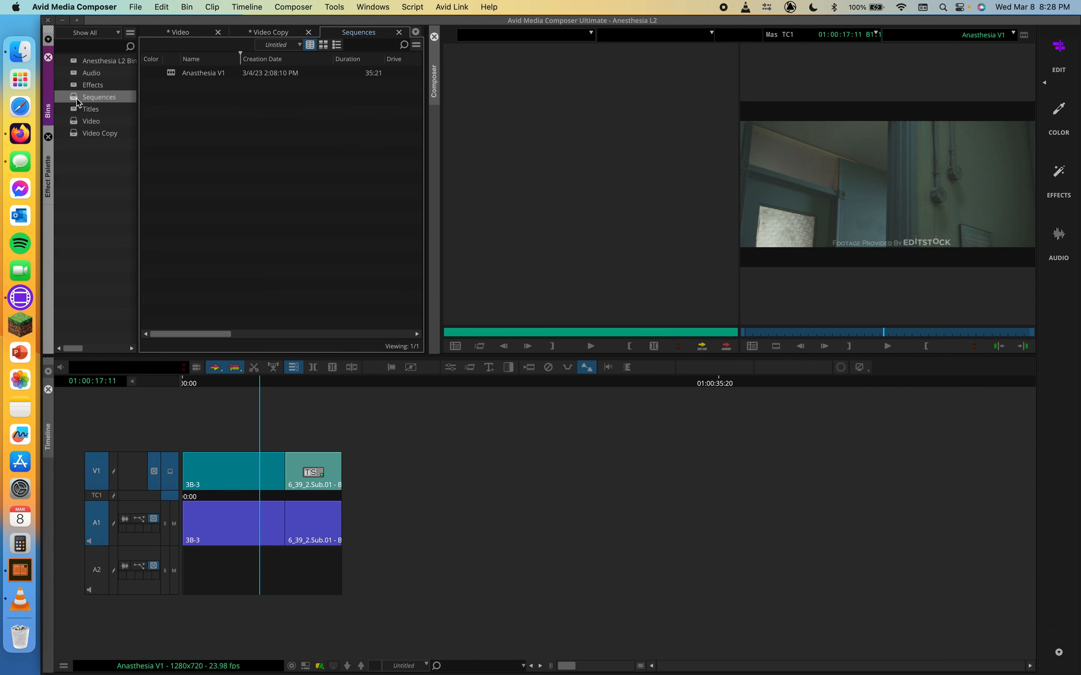
left_click(174, 72)
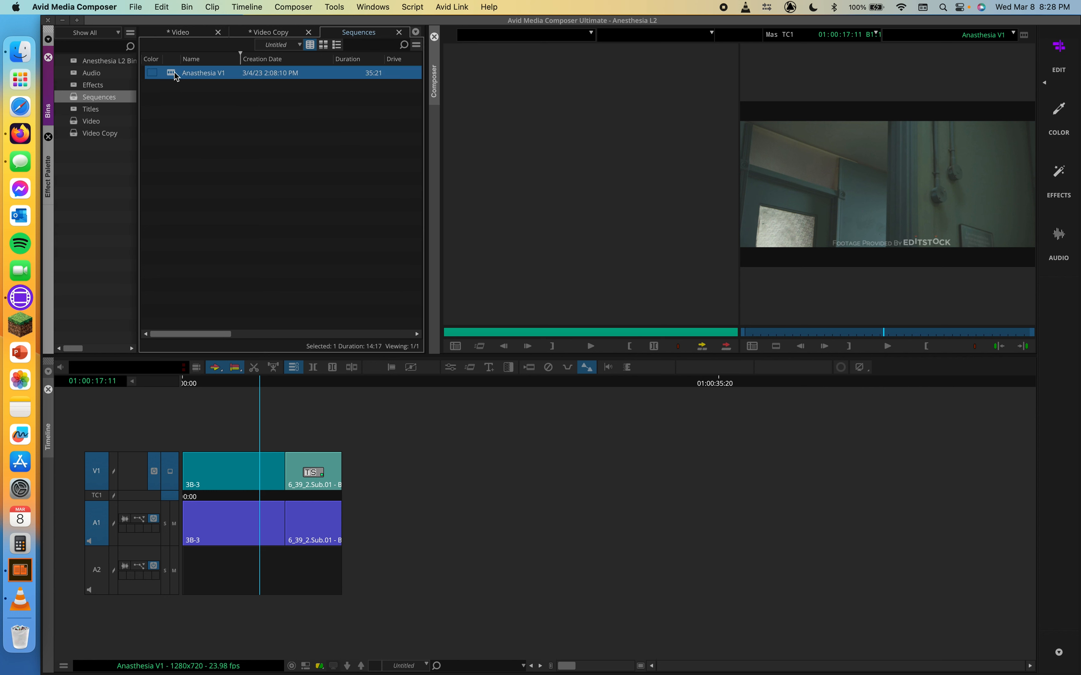
left_click(76, 123)
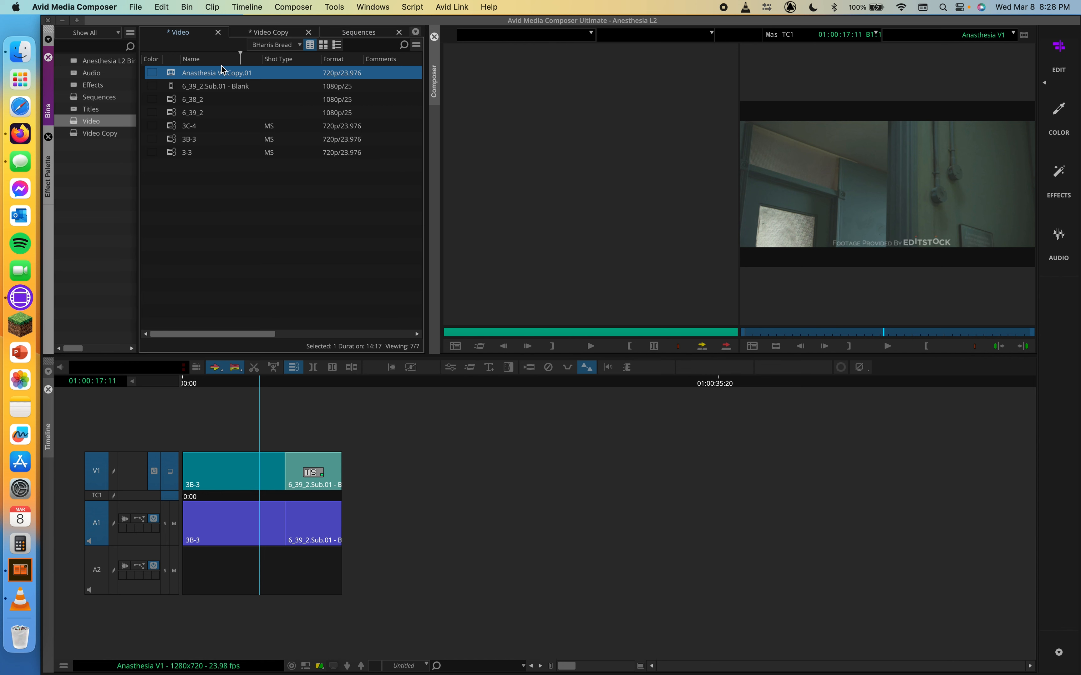
double_click(174, 74)
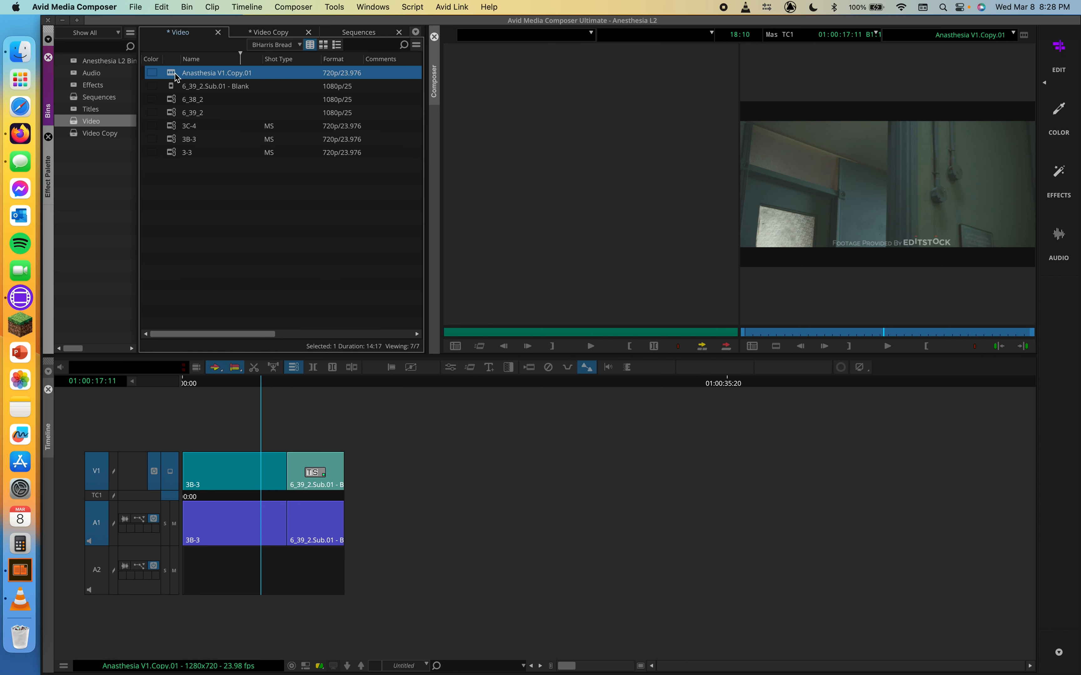
Delete the copied Anasthesia V1 sequence from the Video bin.
key("Delete")
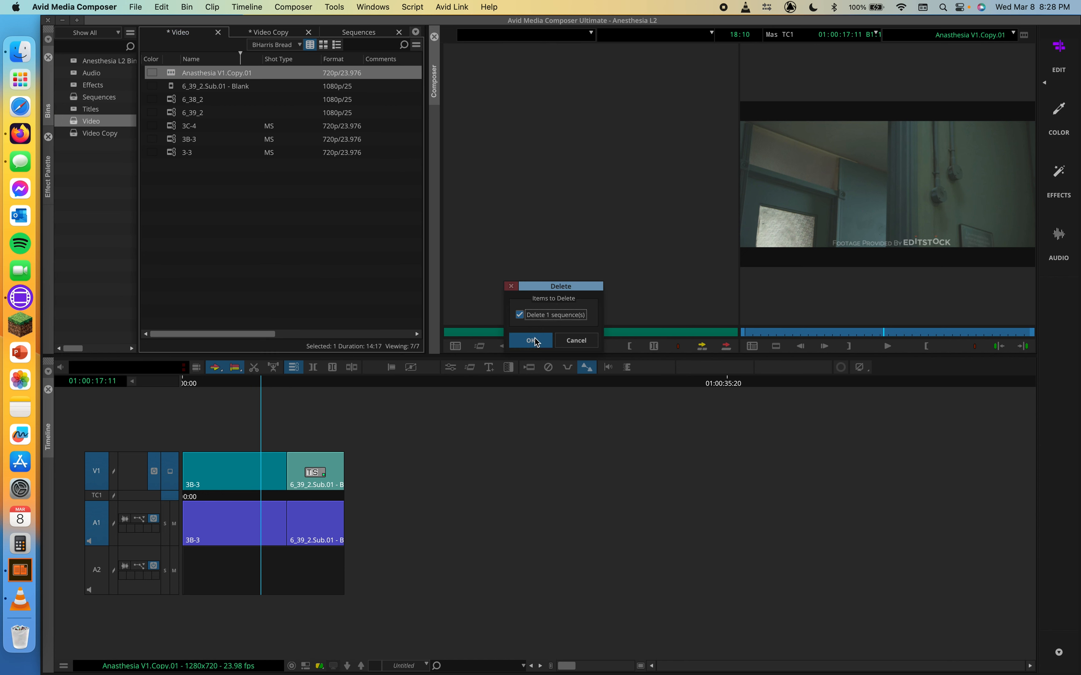
left_click(531, 341)
Load the original Anasthesia V1 sequence from the Sequences bin into the timeline.
left_click(71, 134)
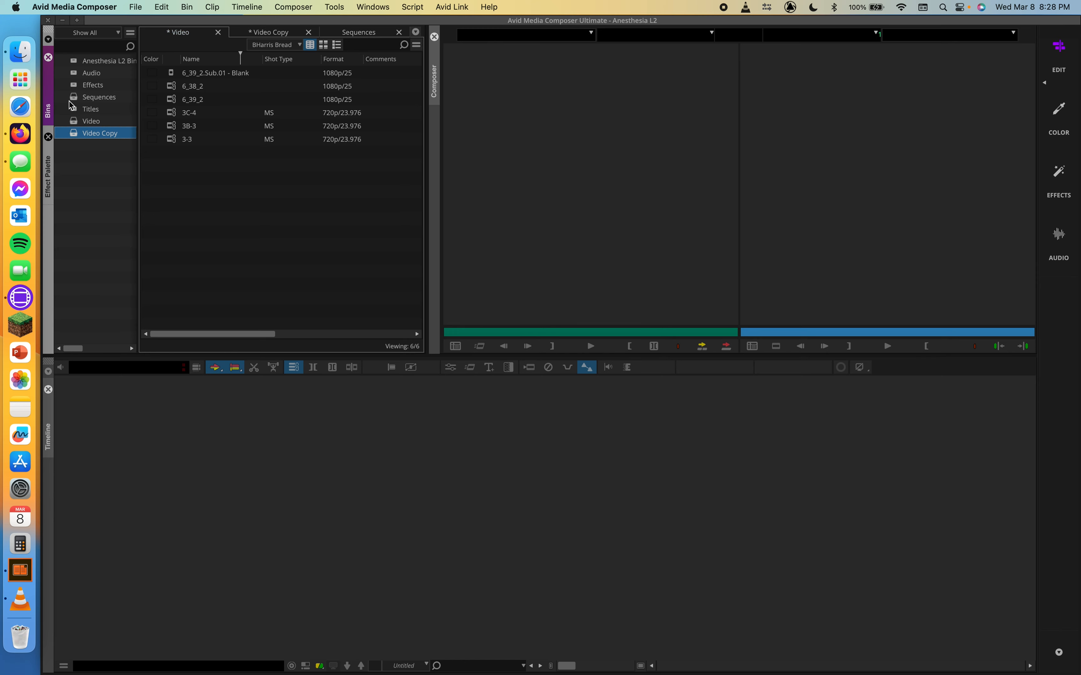
double_click(70, 103)
double_click(171, 74)
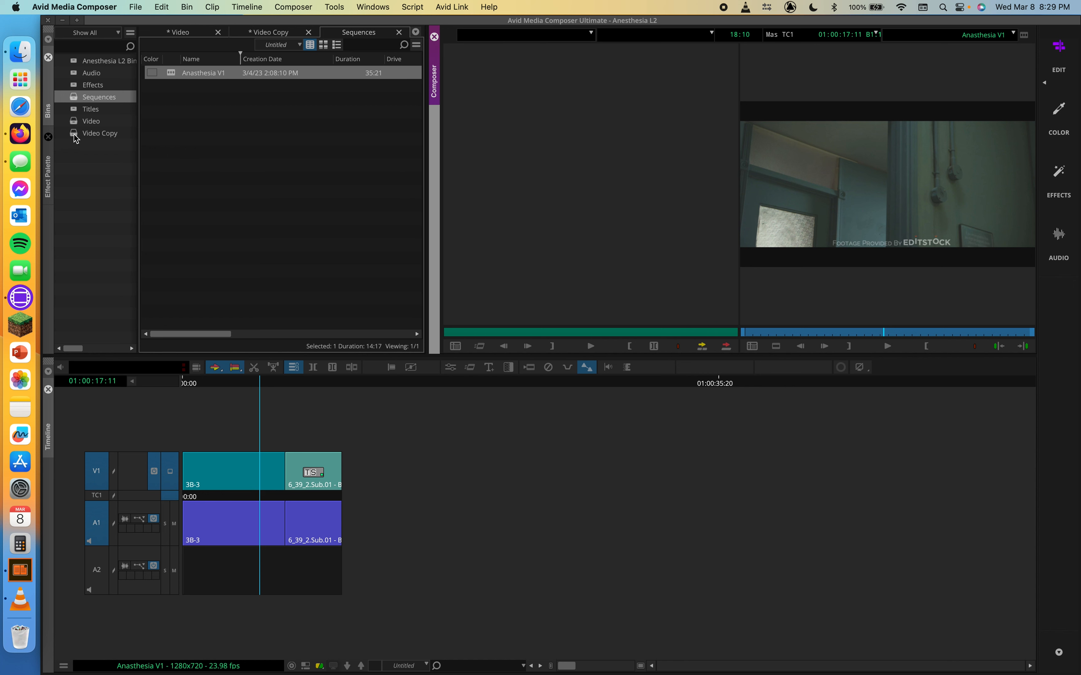
Duplicate clip 6_38_2 within the Video bin.
left_click(74, 122)
left_click(173, 86)
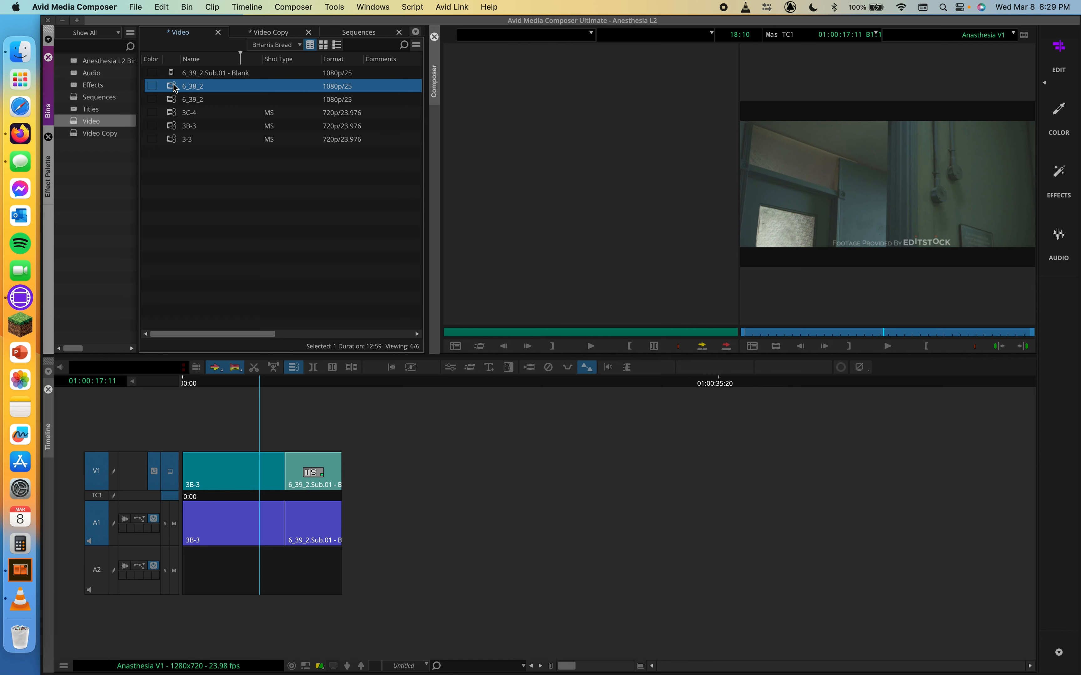
left_click(190, 6)
mouse_move(170, 4)
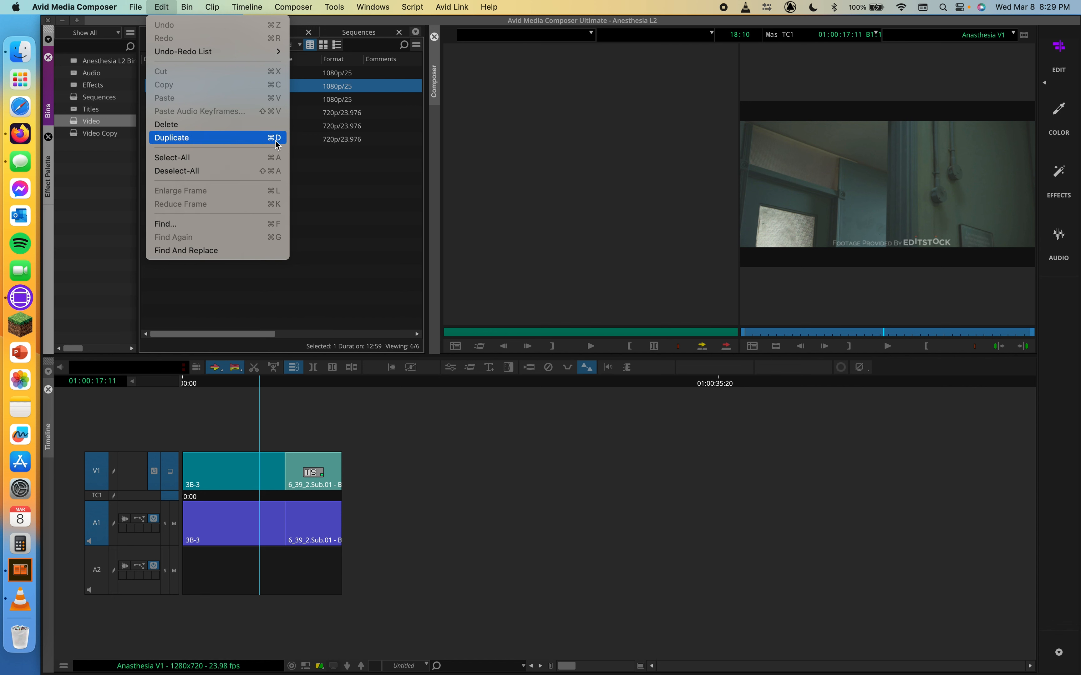
left_click(311, 158)
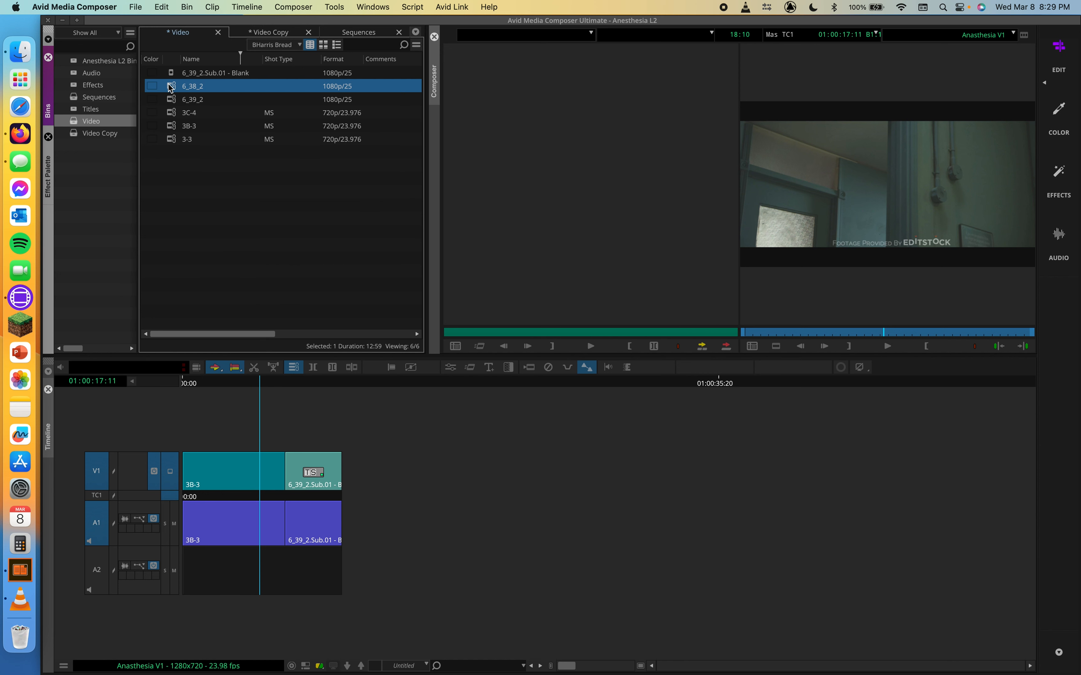
key("super+d")
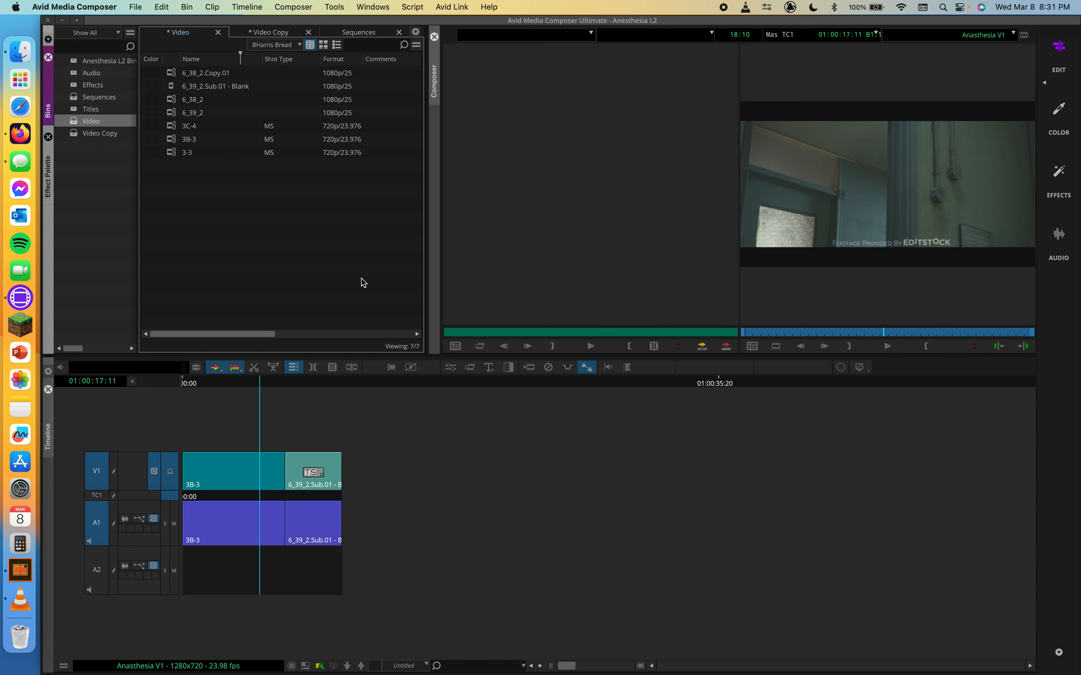
left_click(456, 366)
left_click_drag(198, 224, 195, 37)
left_click(256, 177)
left_click_drag(189, 181, 225, 64)
left_click(194, 199)
left_click(104, 95)
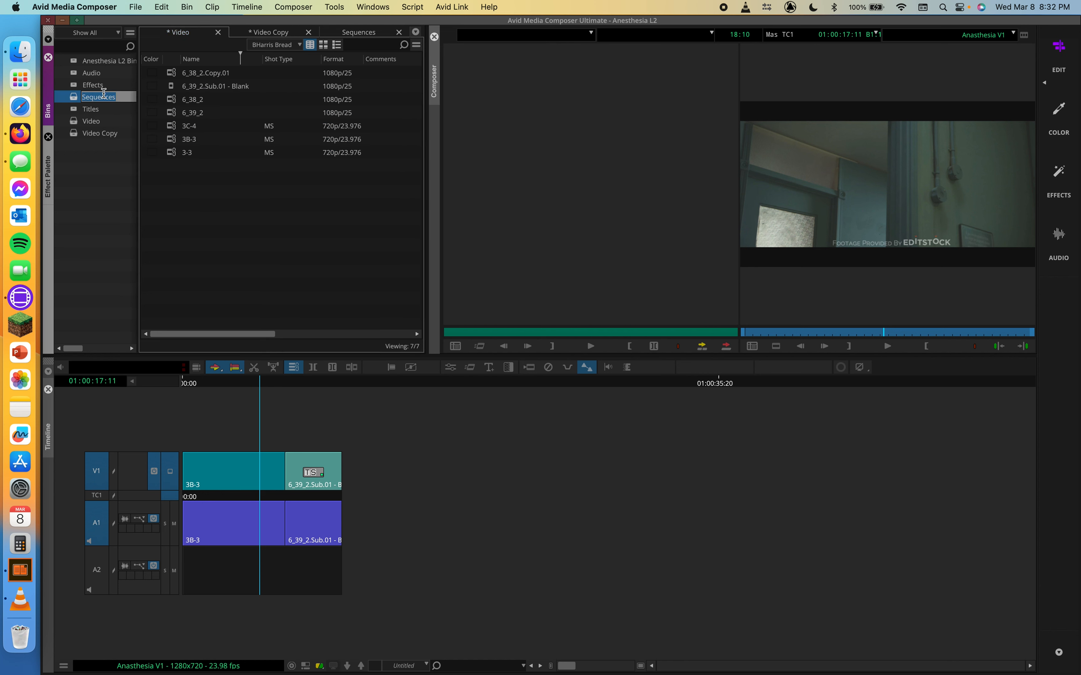
left_click(77, 120)
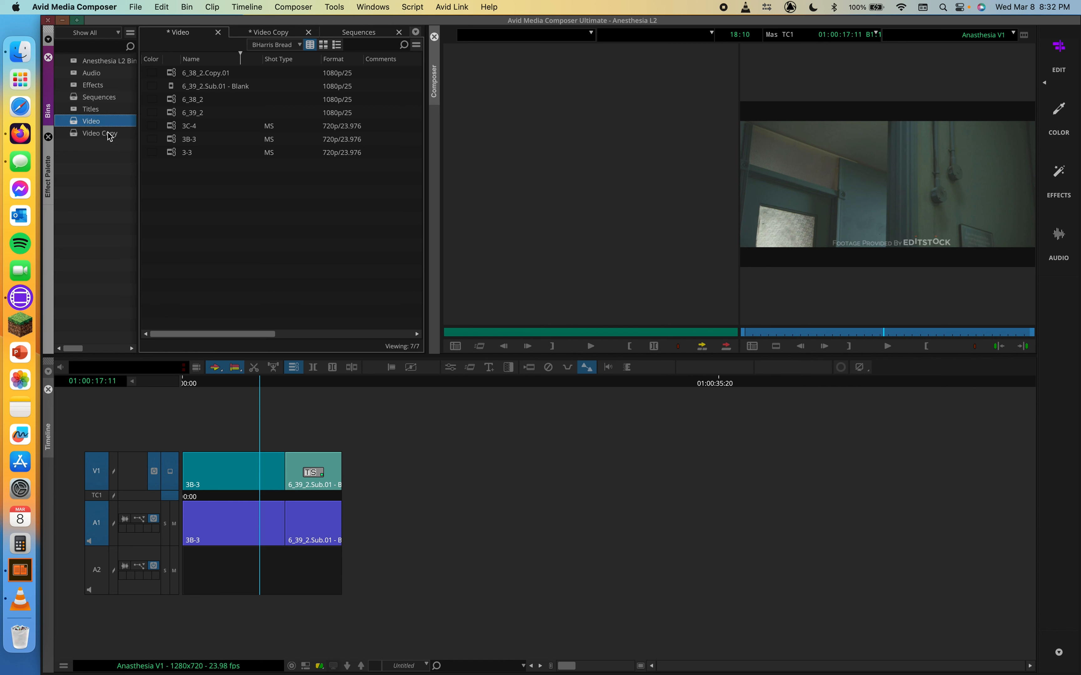
left_click(78, 132)
left_click(189, 180)
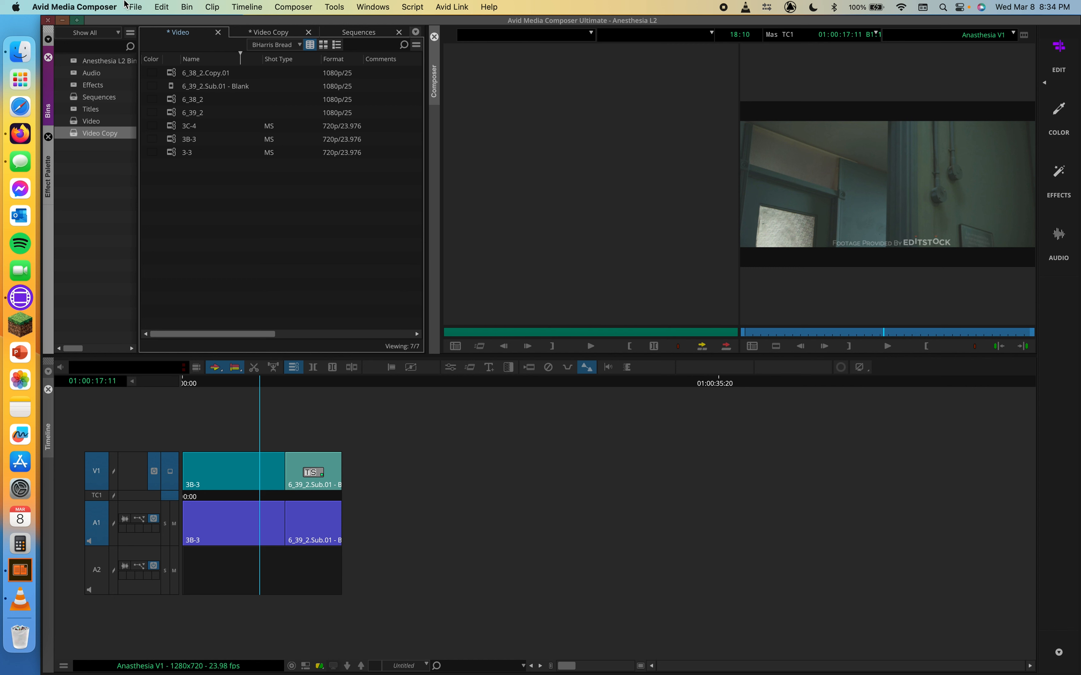
left_click(104, 238)
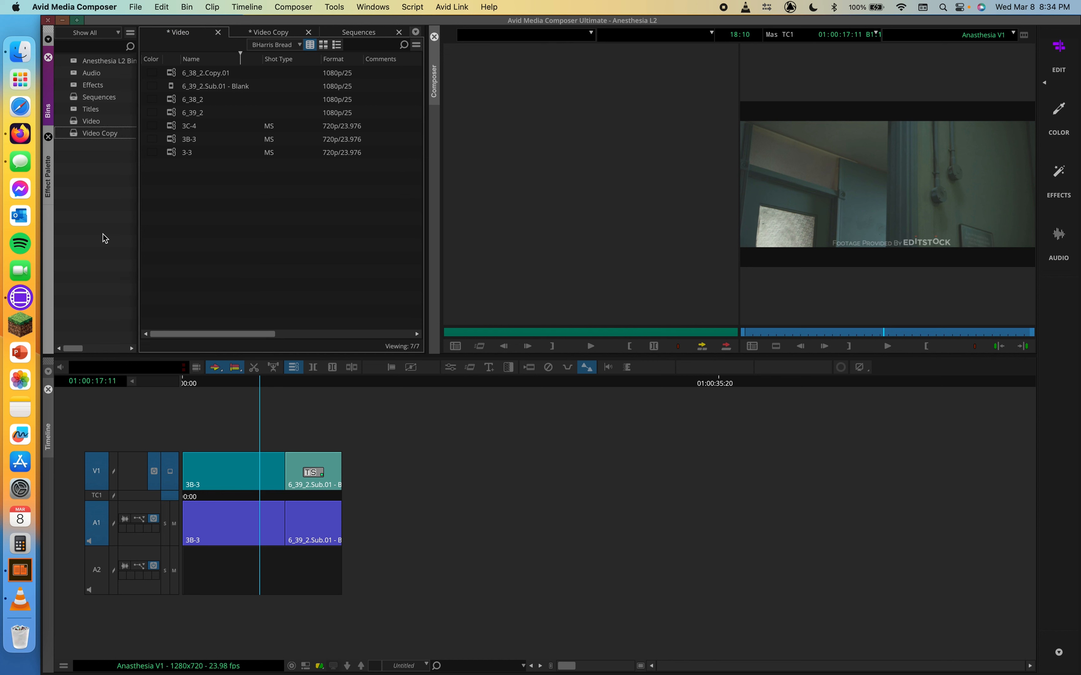
right_click(105, 238)
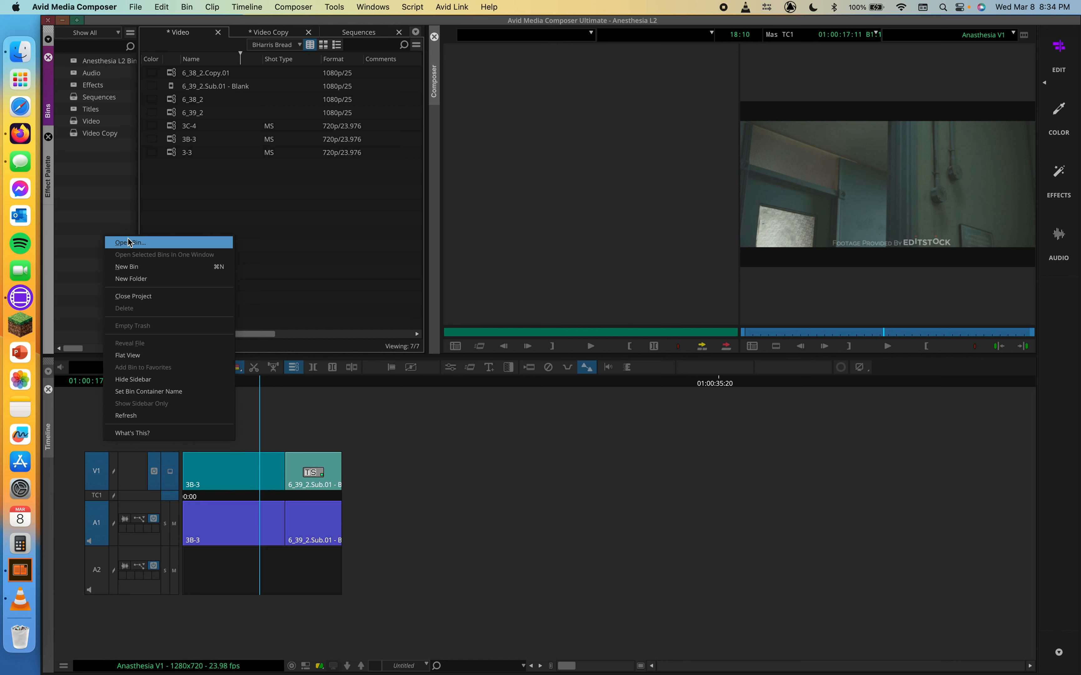
left_click(117, 209)
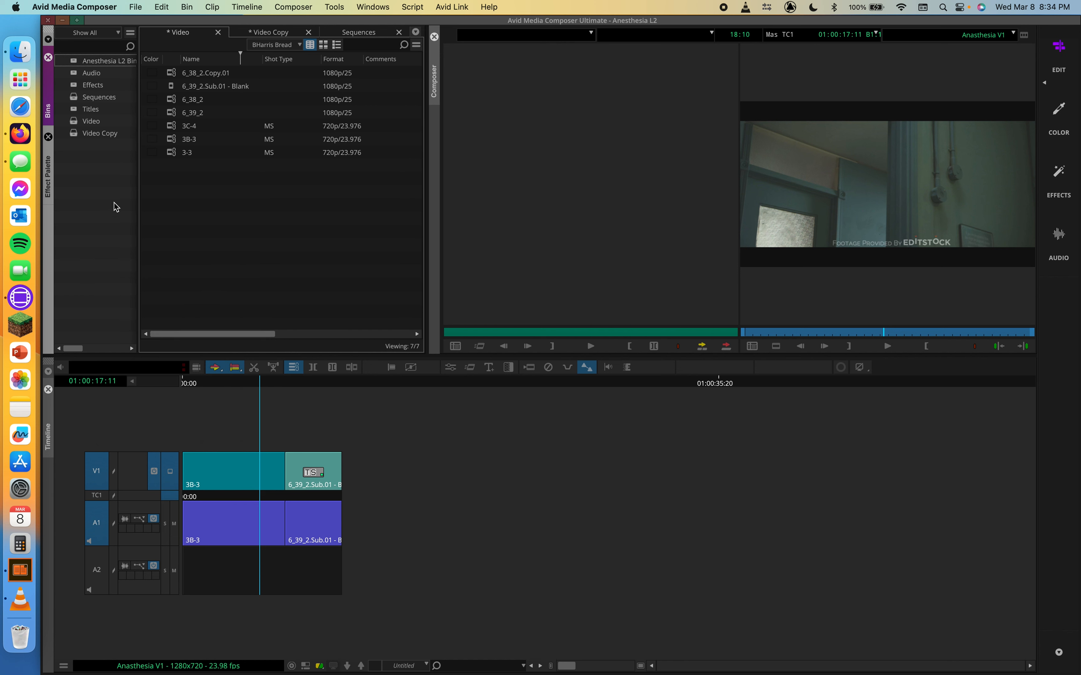
left_click(135, 7)
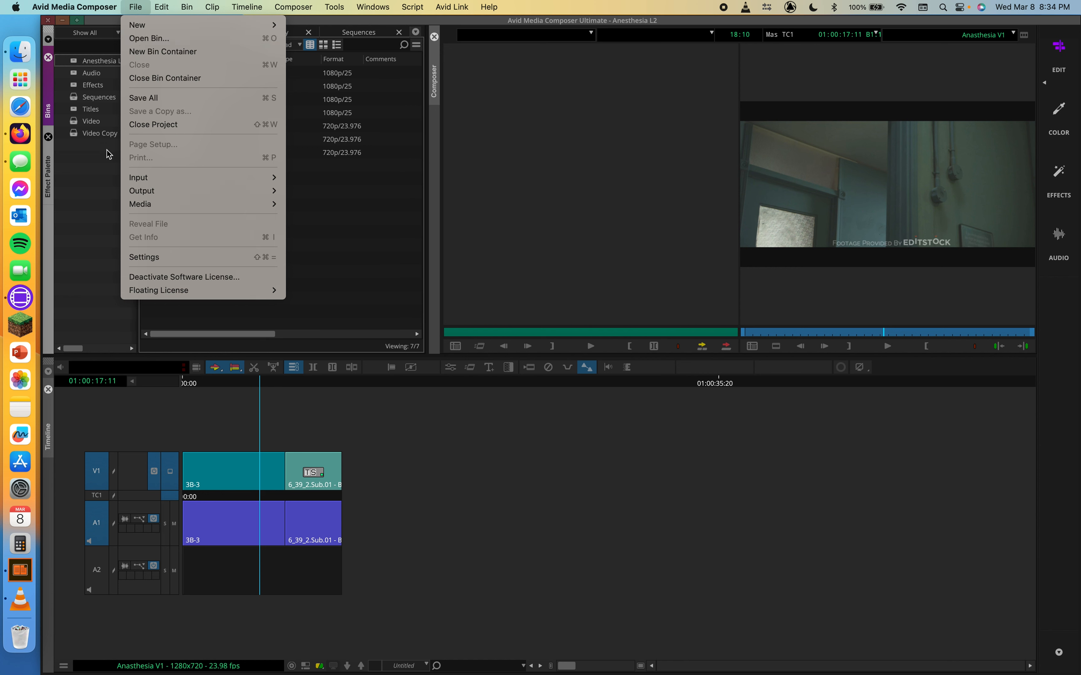
left_click(101, 157)
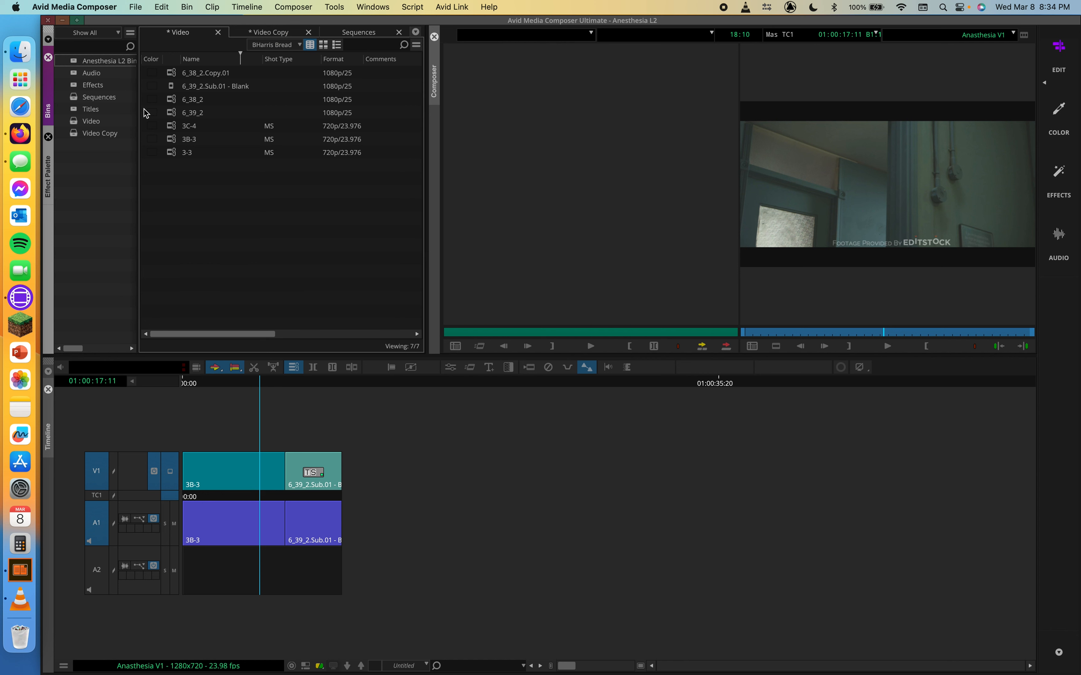
Start opening an existing bin and browse to Macintosh HD > Users > Shared > AvidMediaComposer > Shared Avid Projects.
right_click(89, 174)
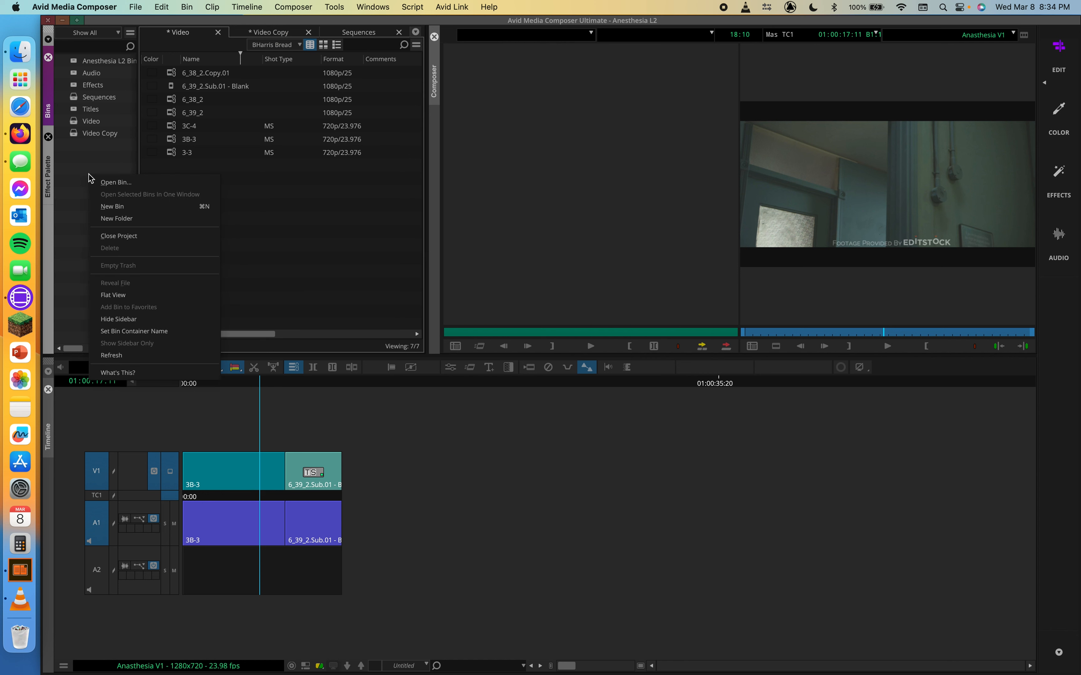
left_click(116, 183)
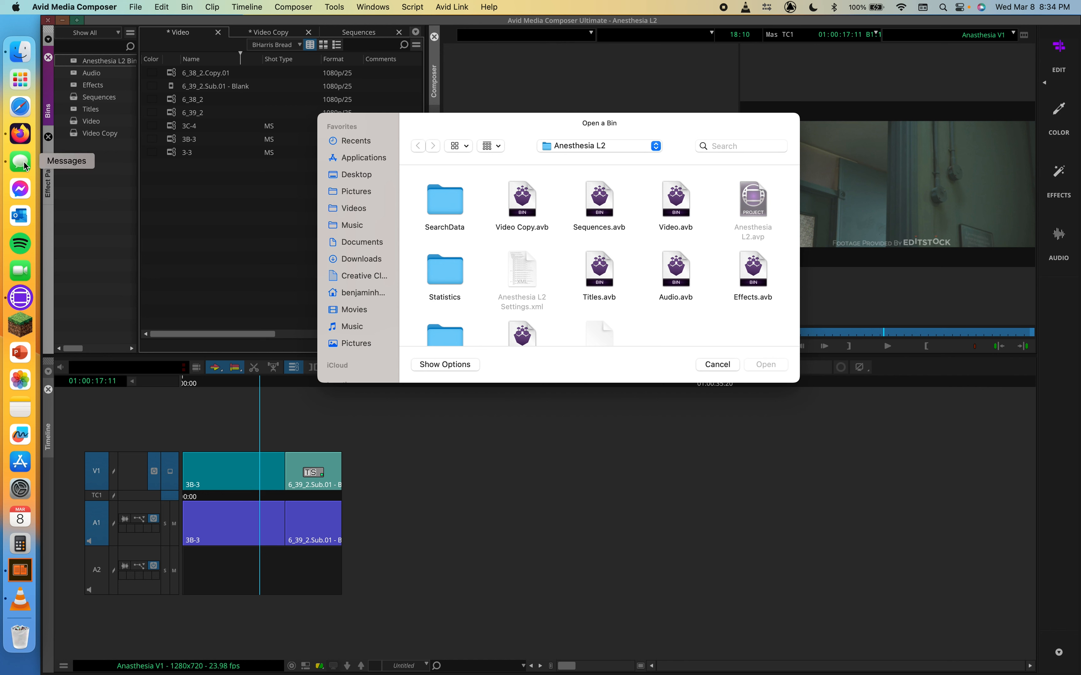
scroll(585, 245, "down", 2)
scroll(585, 244, "down", 2)
scroll(581, 224, "up", 3)
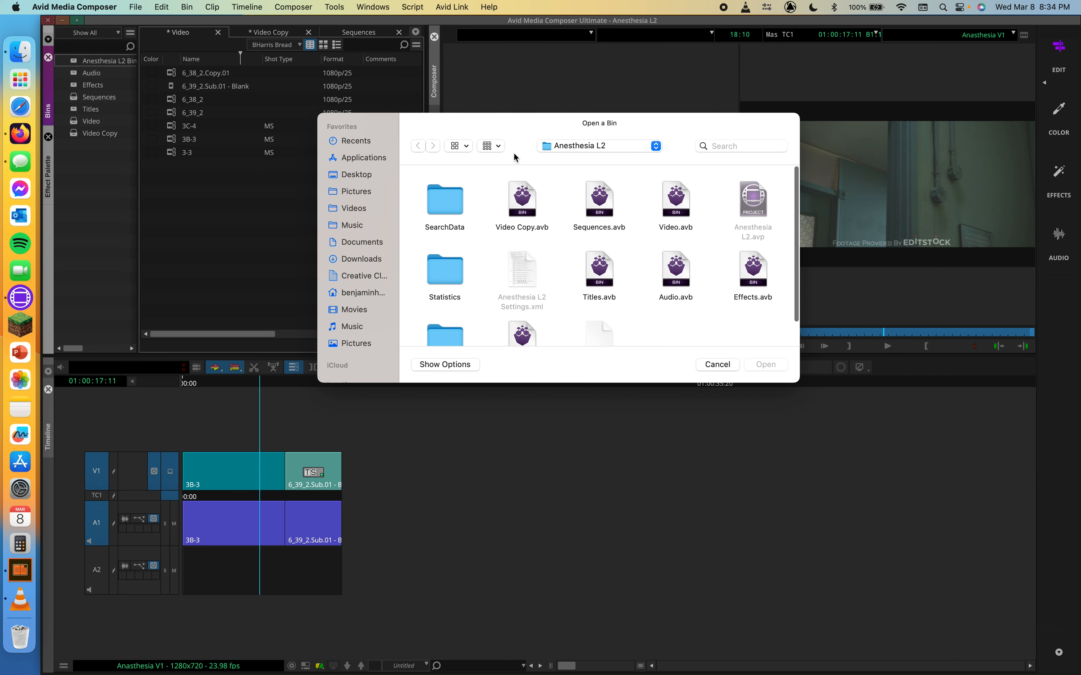
scroll(358, 331, "down", 3)
left_click(343, 349)
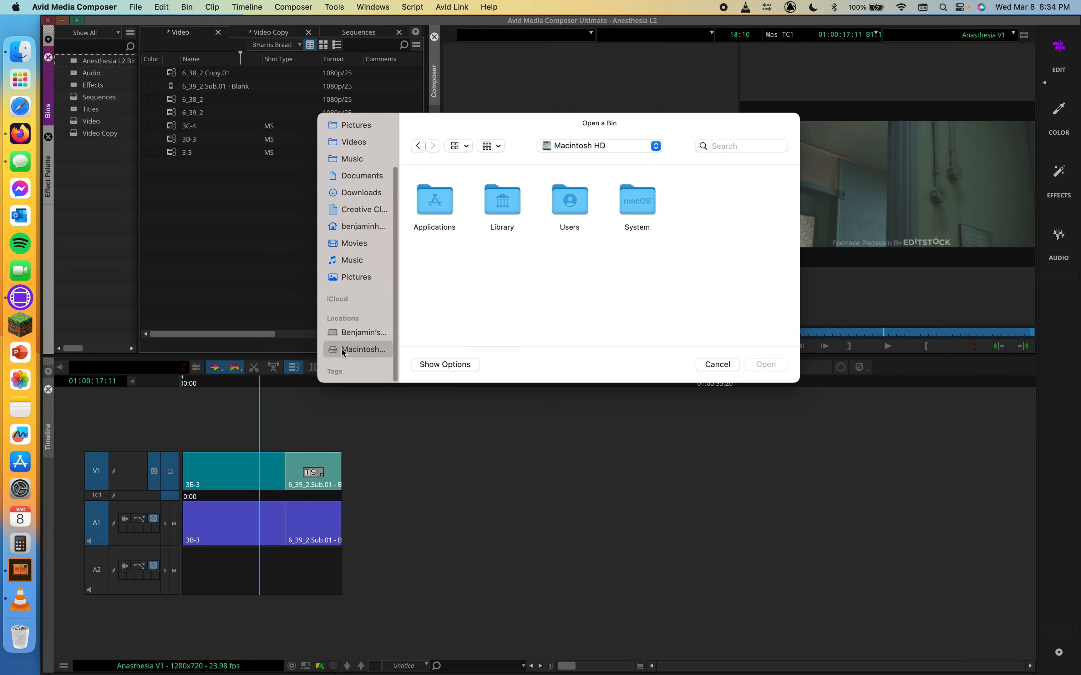
double_click(587, 205)
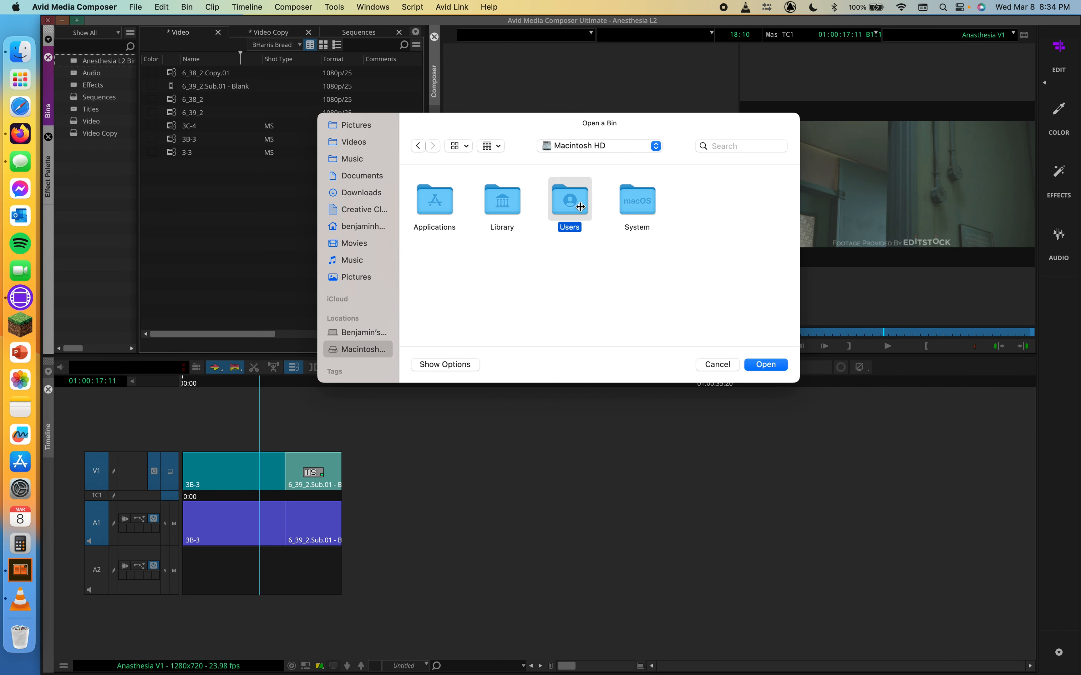
double_click(500, 201)
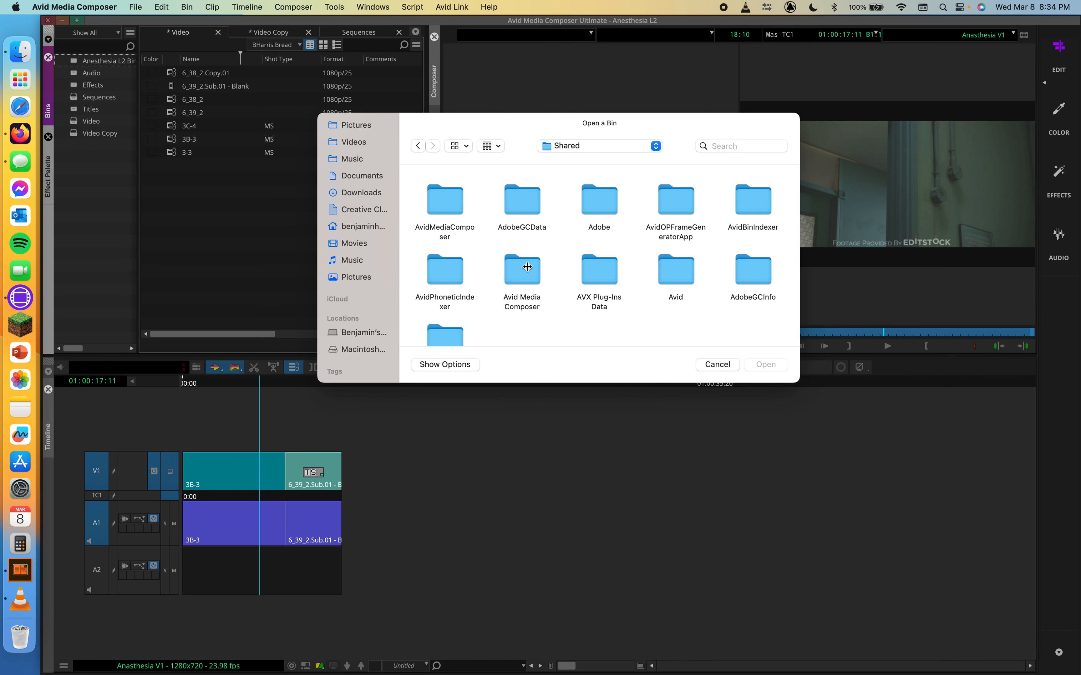
double_click(443, 206)
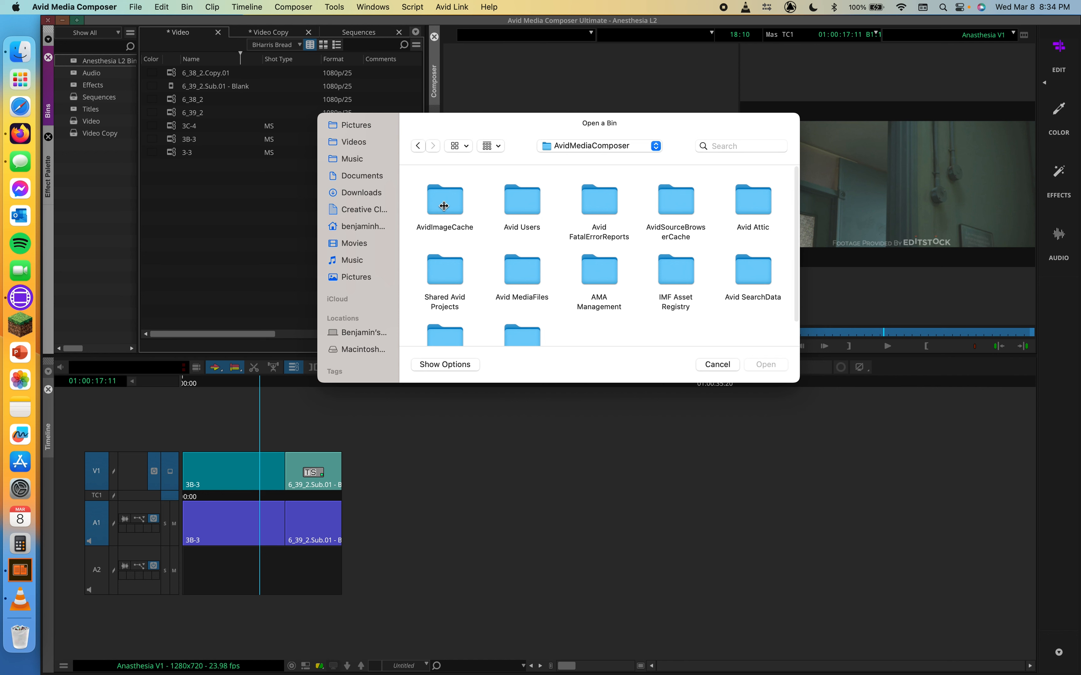
scroll(599, 253, "down", 2)
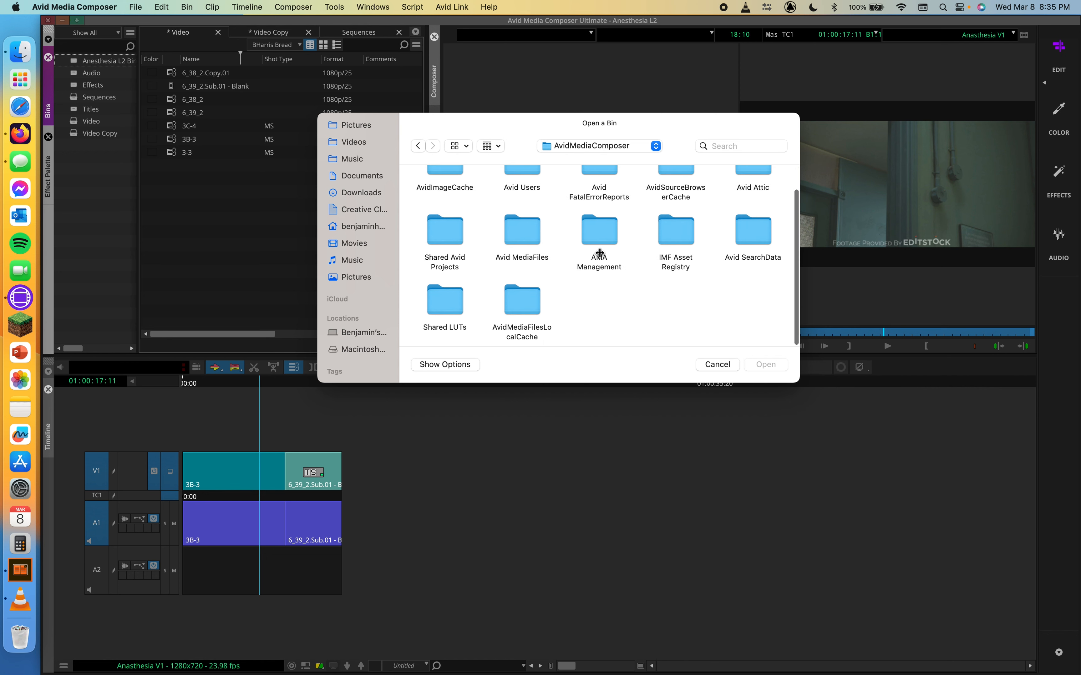
double_click(431, 238)
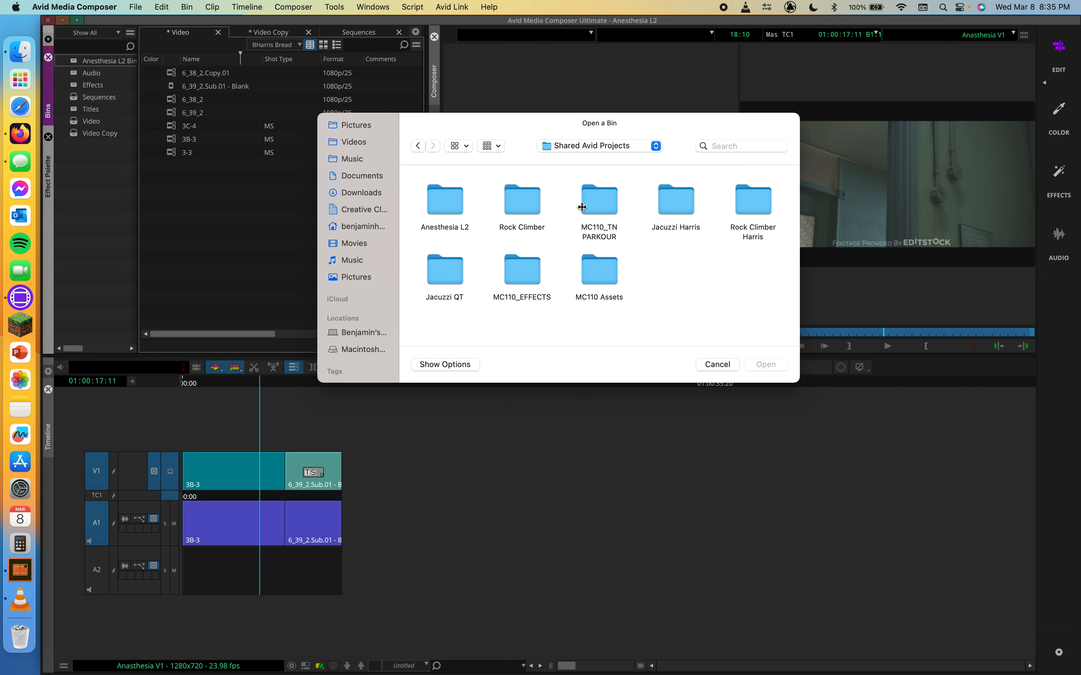
Open HARRIS.avb from the Rock Climber project folder and load each of its two A clips in the source monitor.
double_click(523, 205)
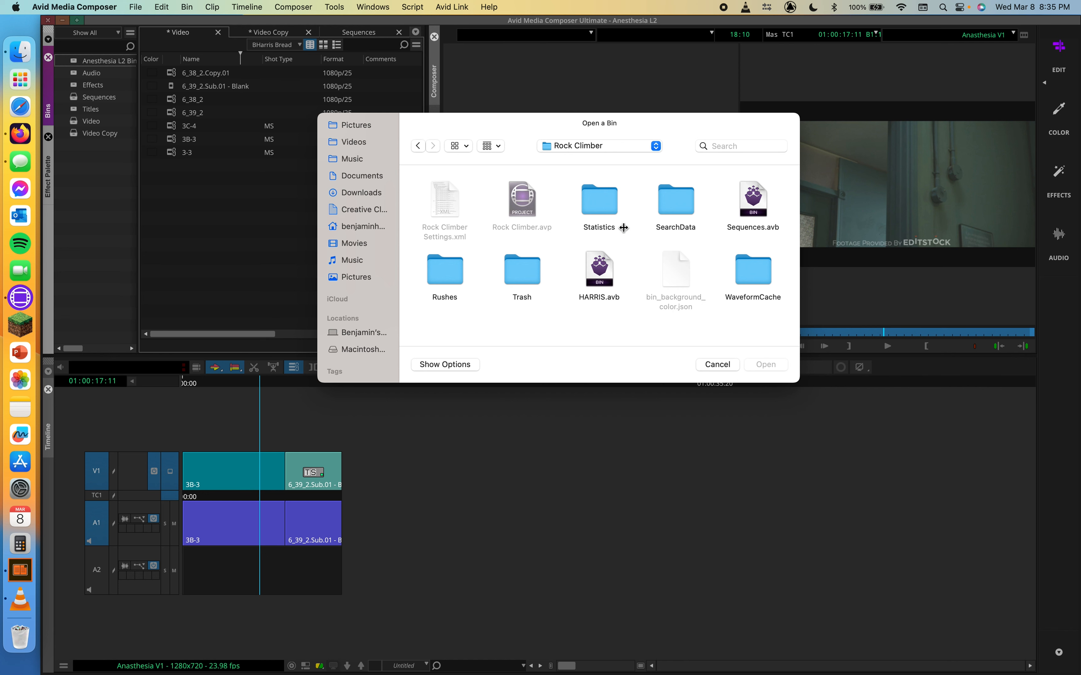
left_click(599, 270)
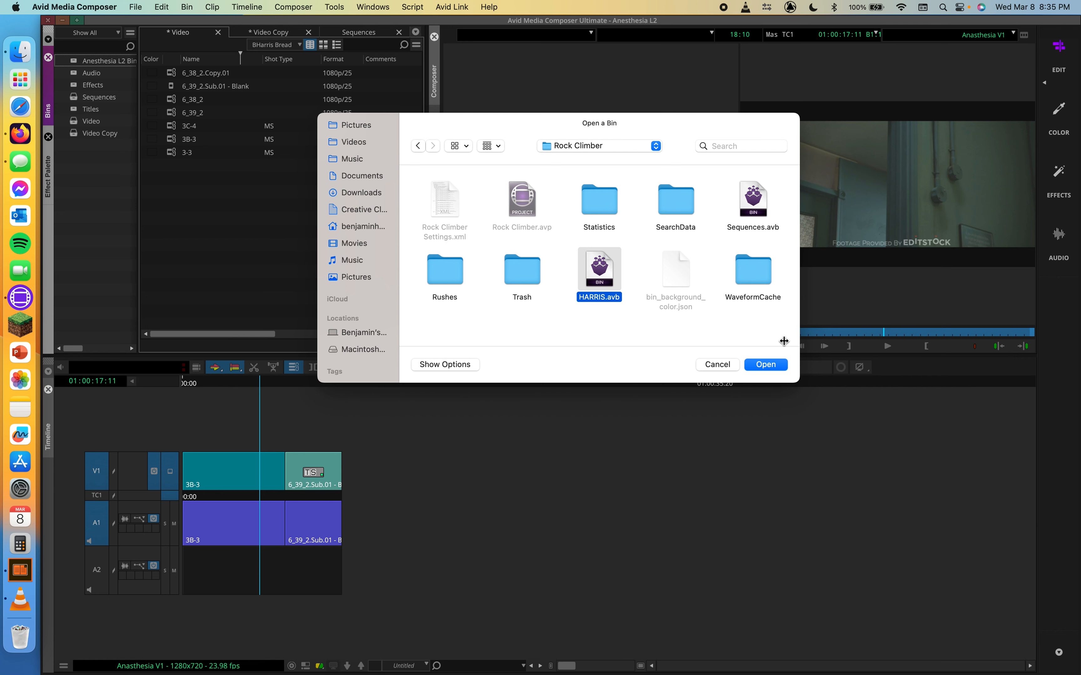
left_click(767, 366)
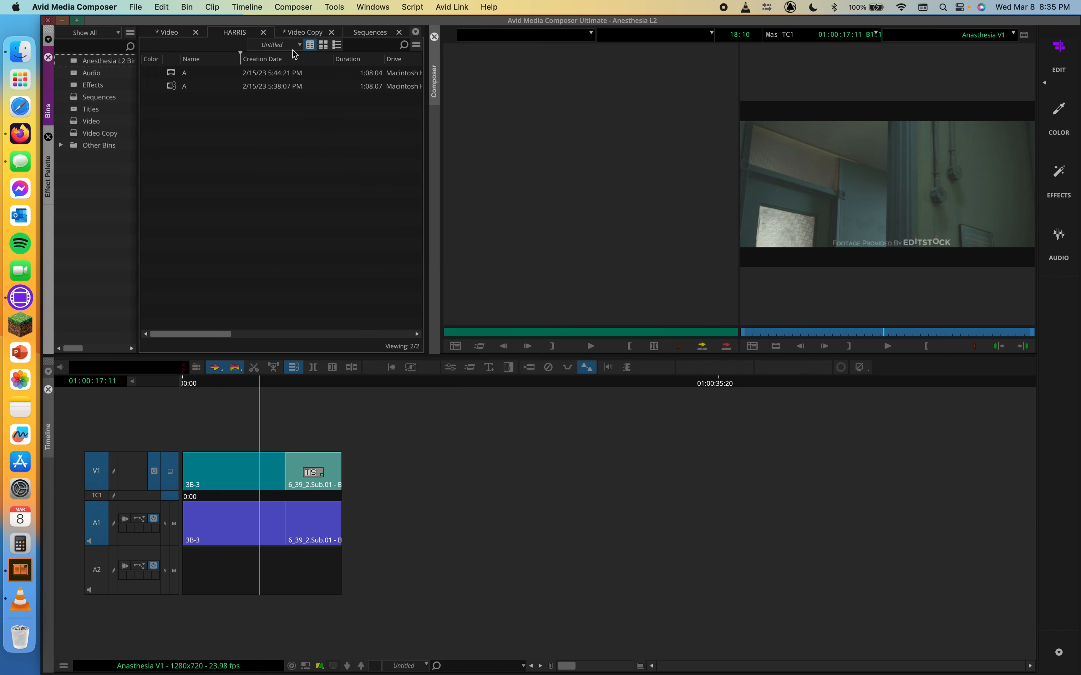
double_click(174, 74)
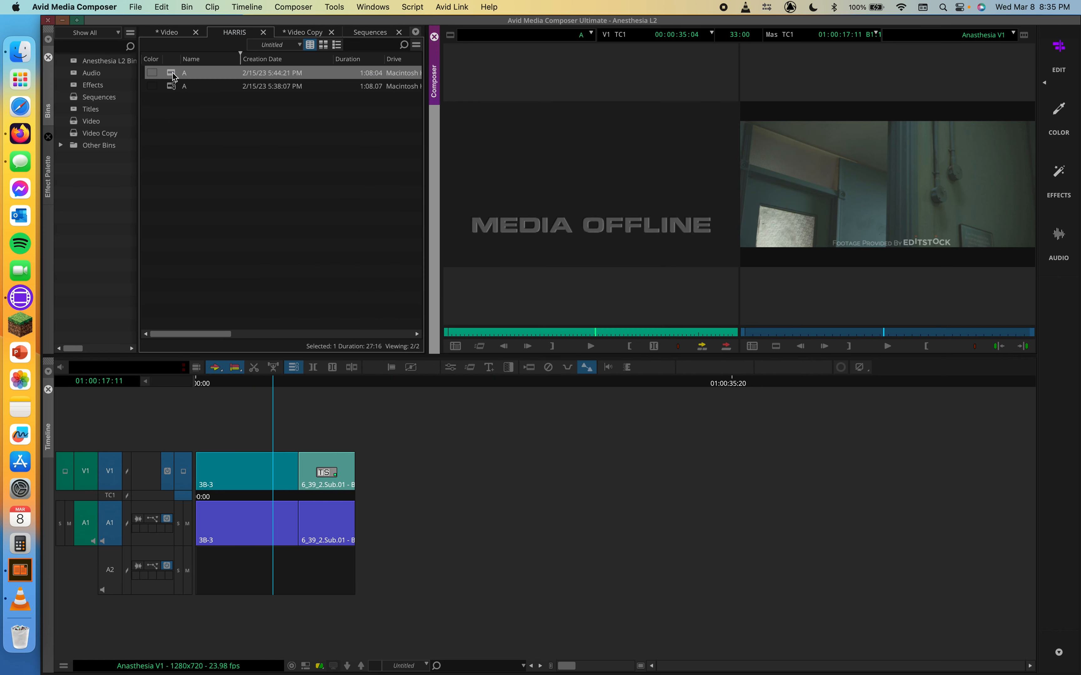
double_click(173, 87)
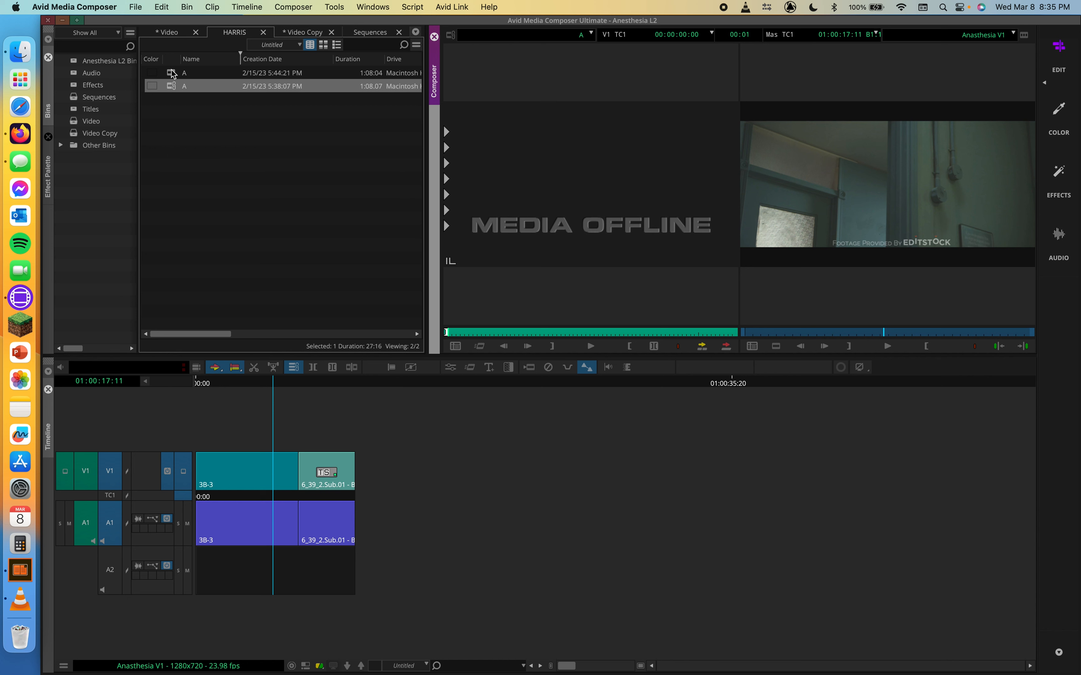
Open the Video.avb bin from the Rock Climber Harris folder in Shared Avid Projects.
right_click(108, 161)
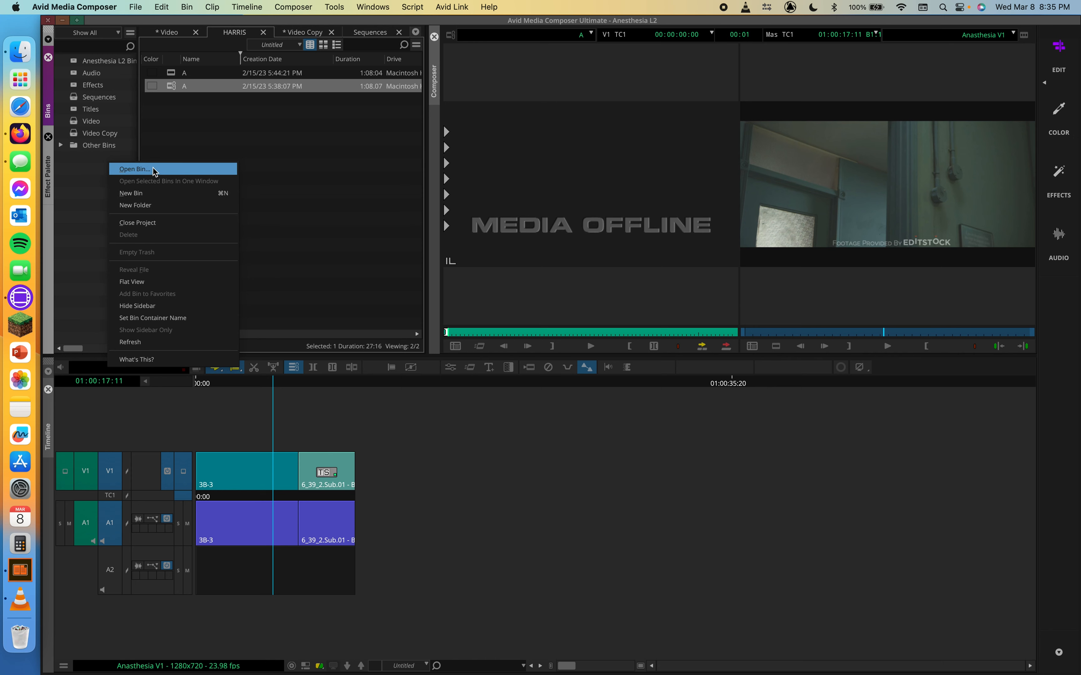
left_click(147, 168)
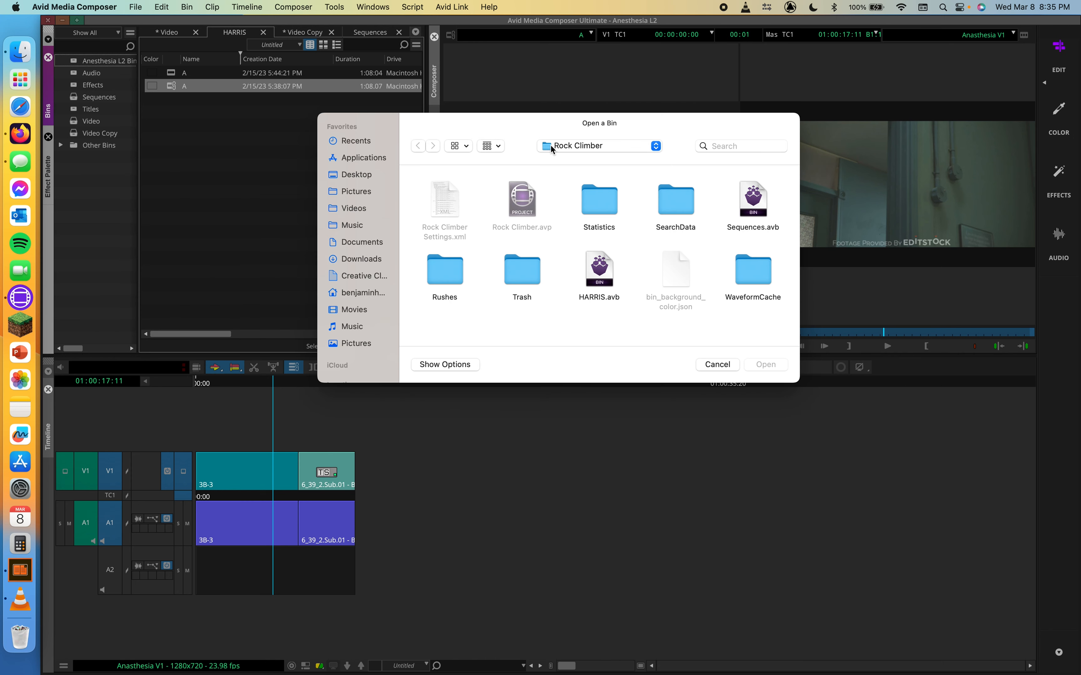
scroll(347, 355, "down", 5)
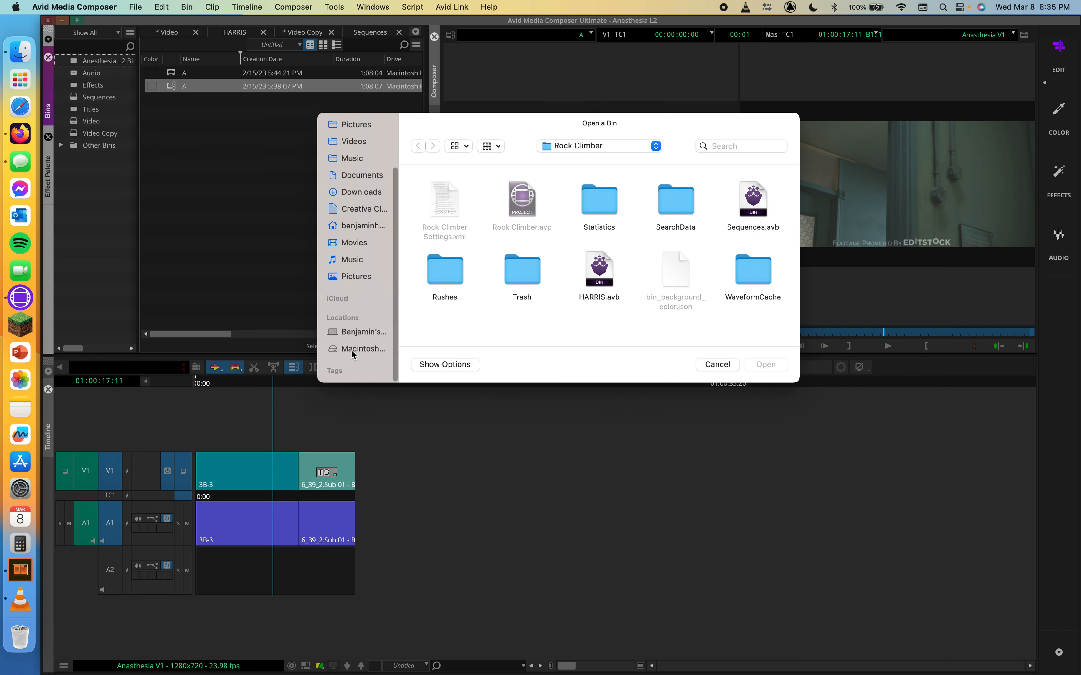
left_click(339, 350)
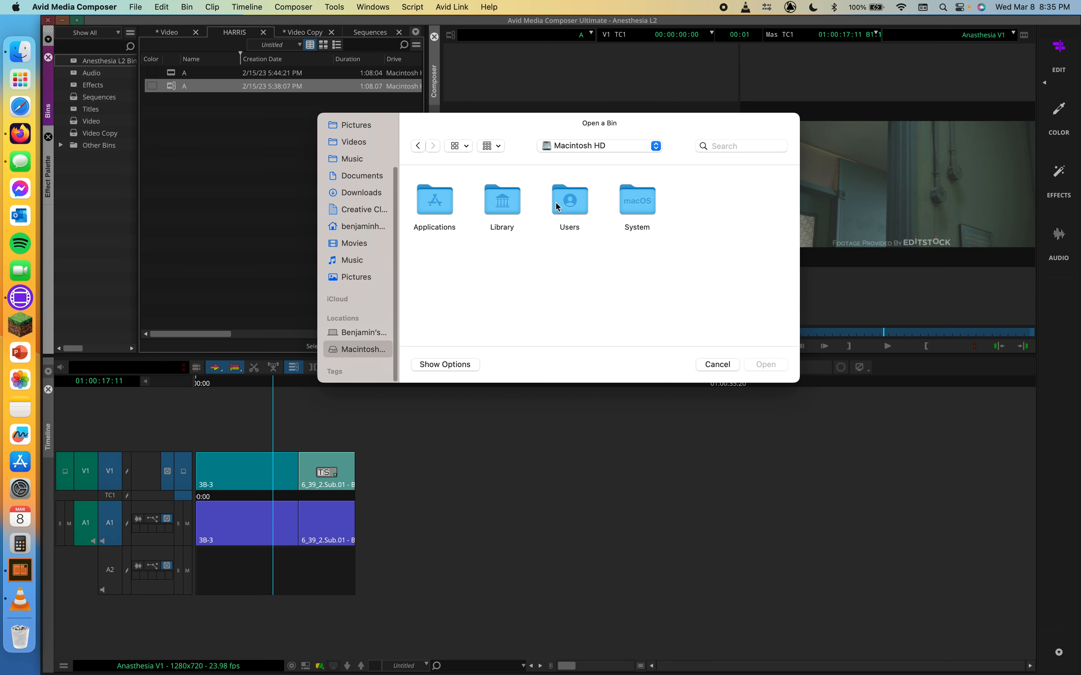
double_click(571, 202)
double_click(498, 199)
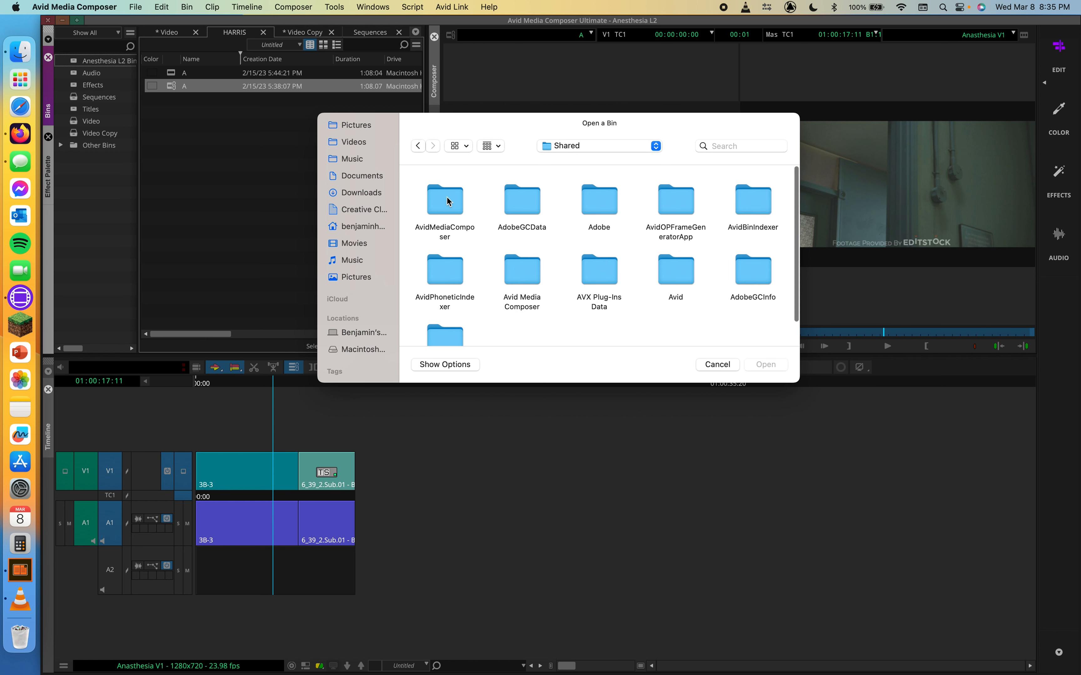
double_click(448, 201)
double_click(447, 267)
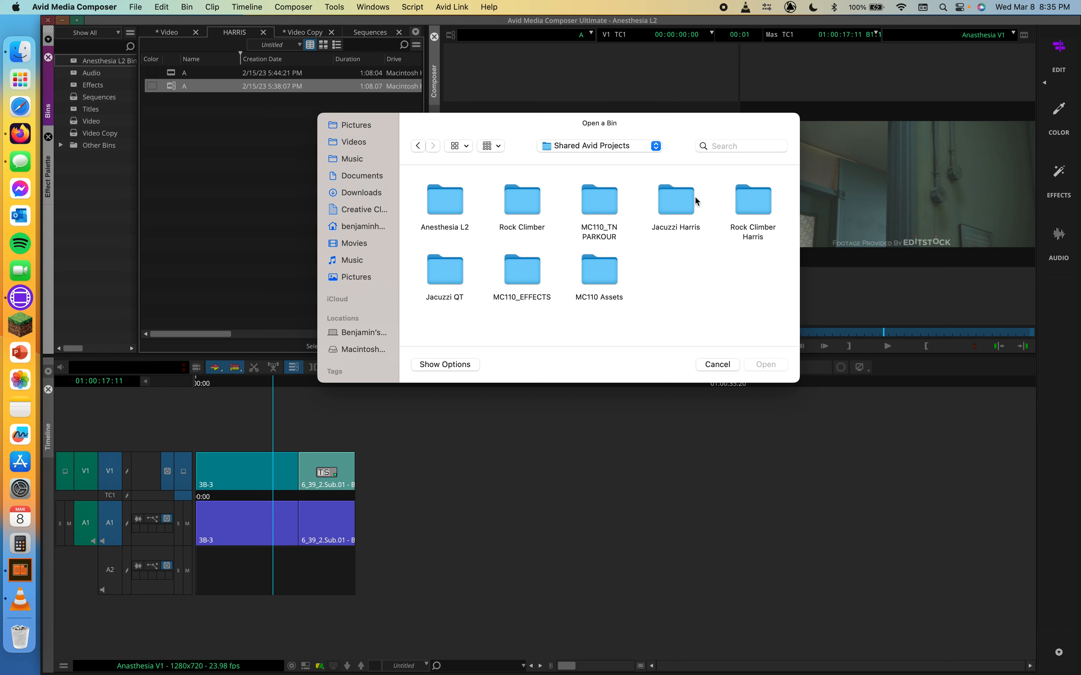
double_click(753, 206)
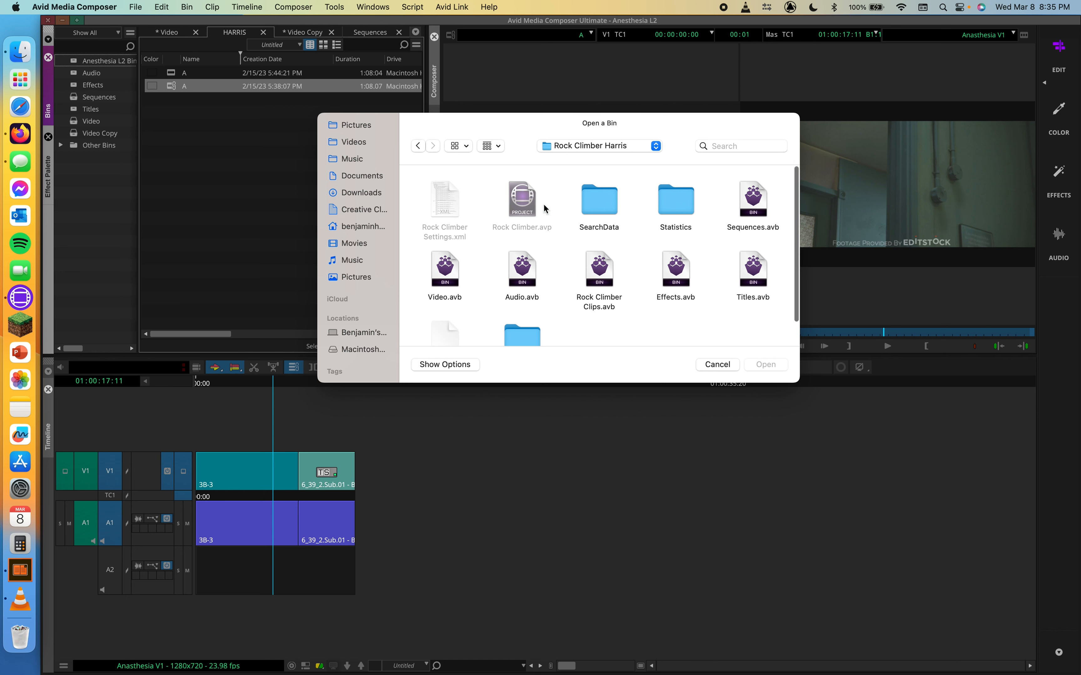
scroll(697, 210, "down", 1)
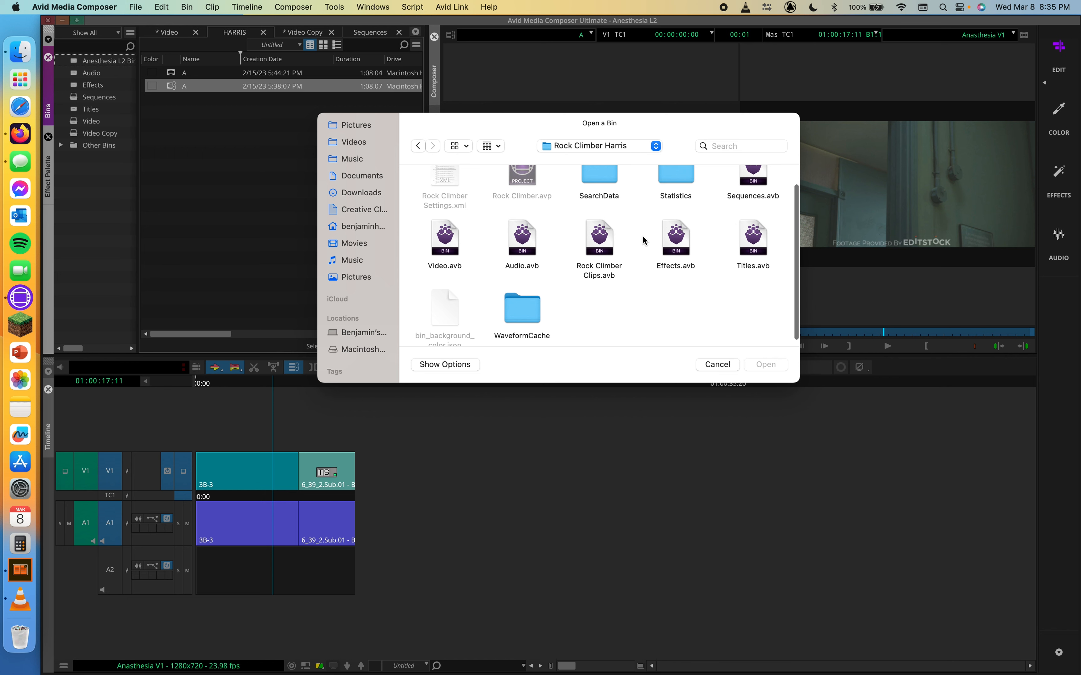
left_click(447, 237)
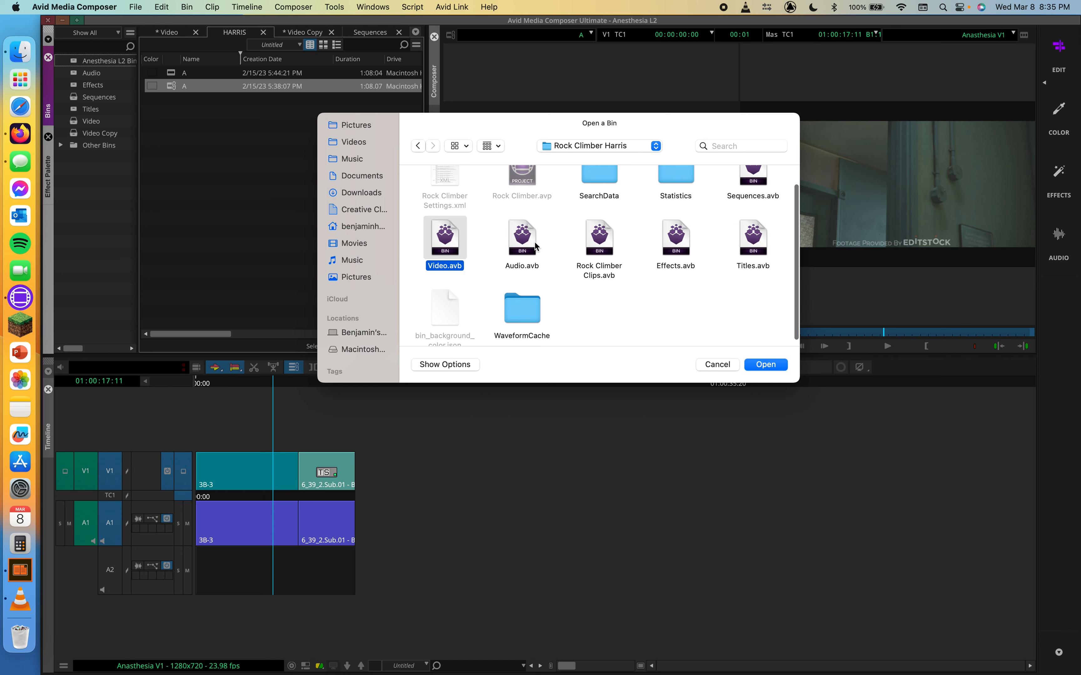
left_click(764, 365)
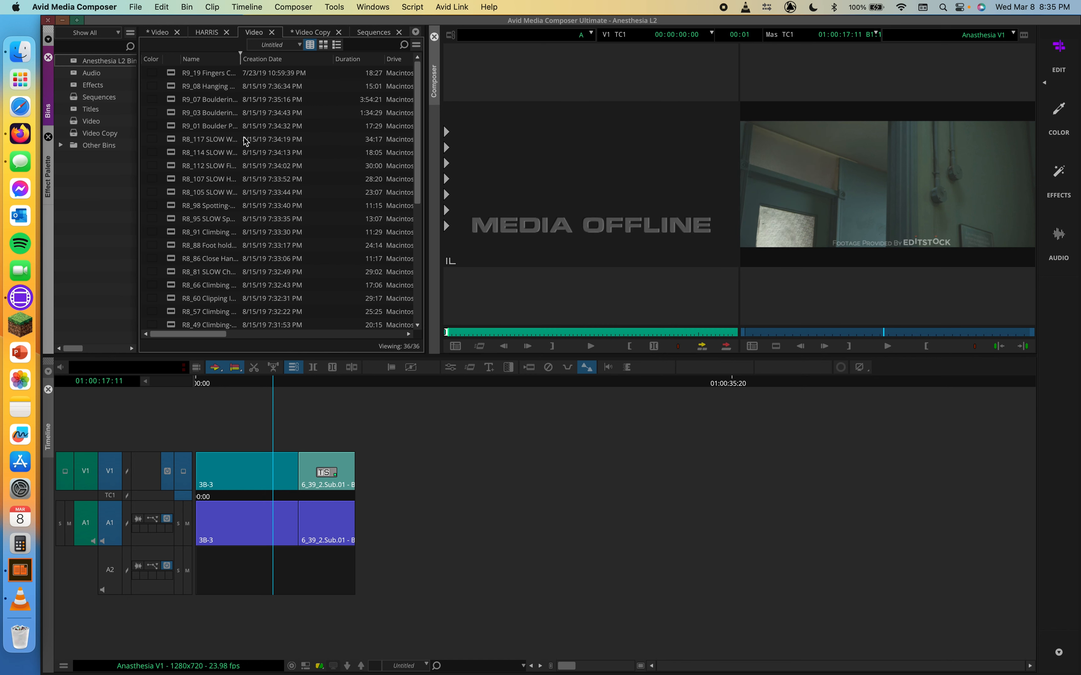
Preview clips R8_112, R8_91, R04_160 and R9_19 from the rock climbing Video bin and scrub through R9_19.
left_click(173, 153)
left_click(173, 164)
double_click(172, 163)
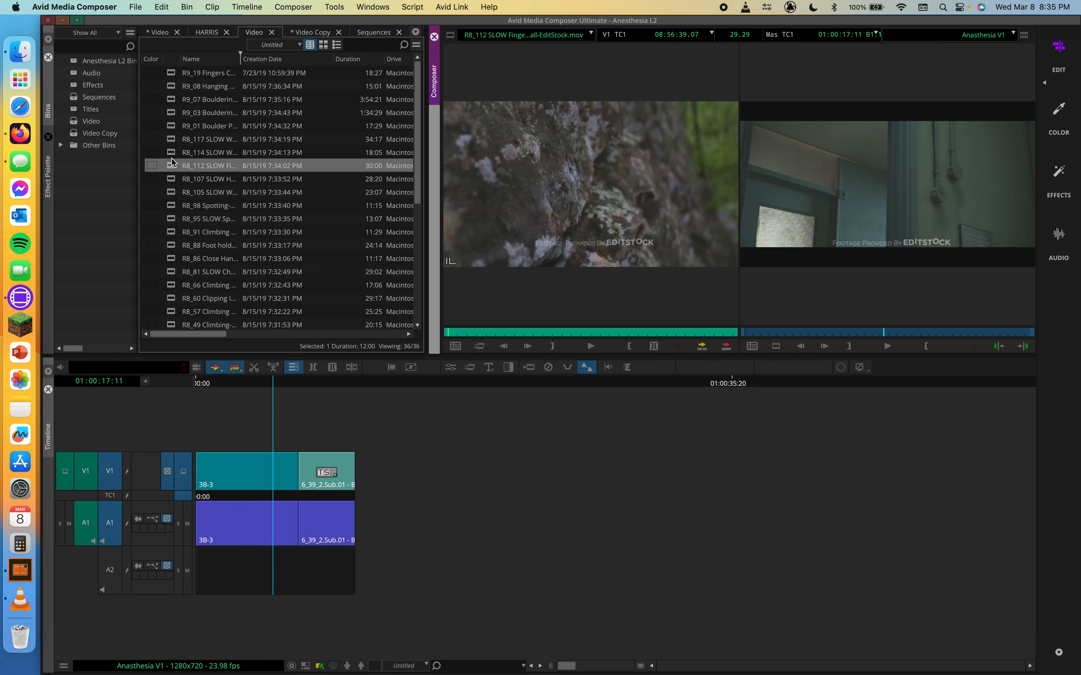
double_click(168, 234)
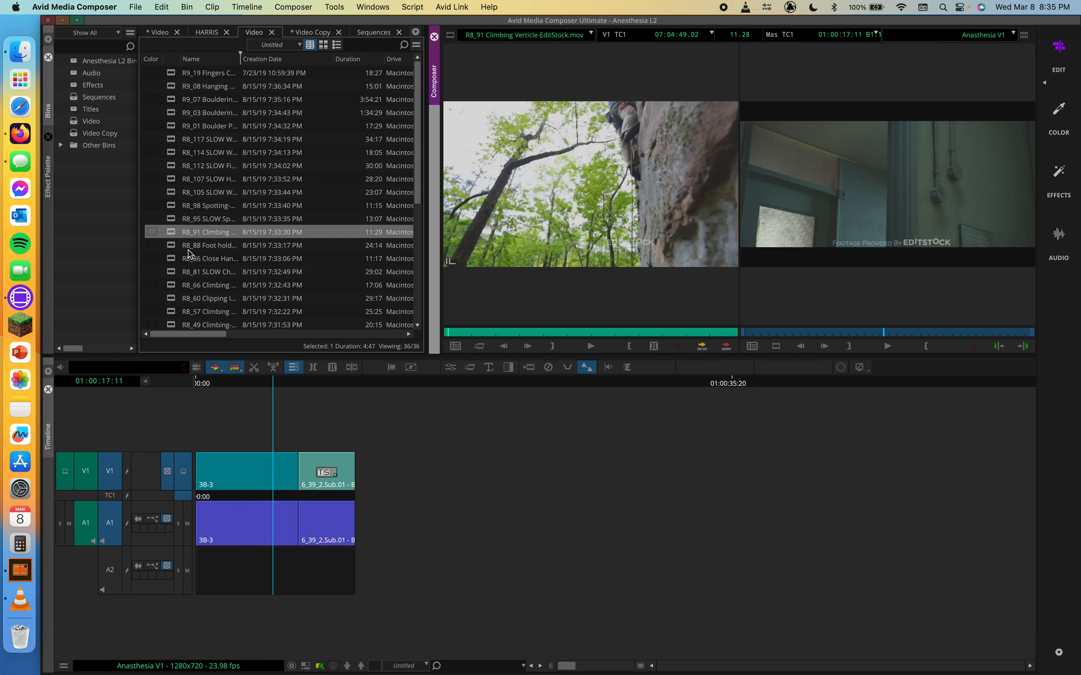
scroll(189, 250, "down", 5)
double_click(174, 209)
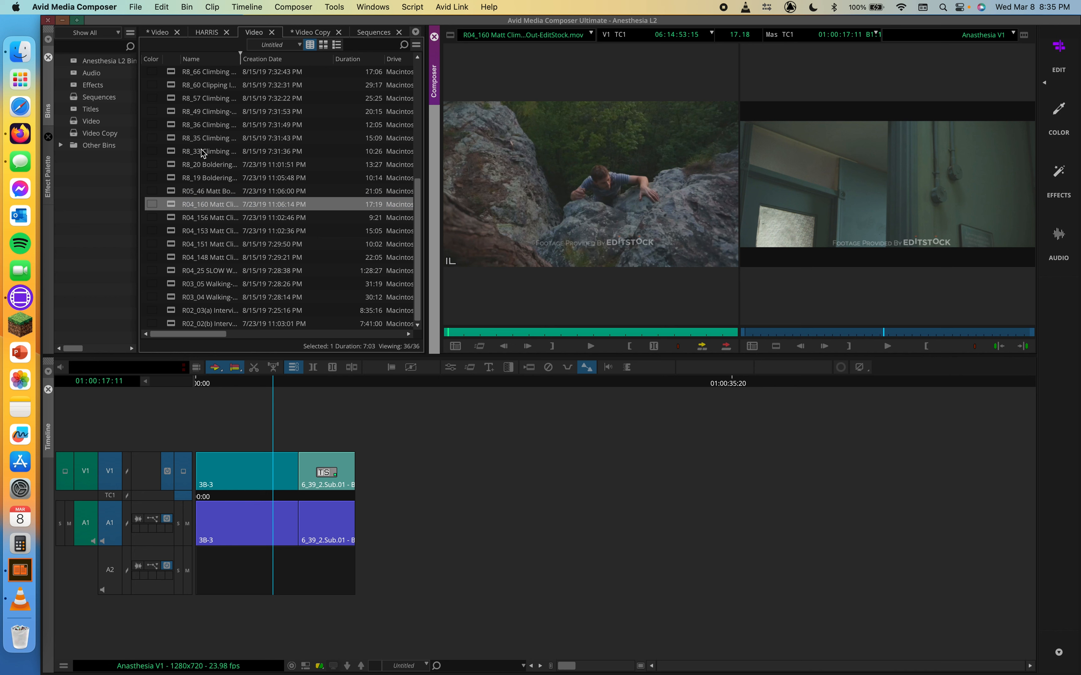
scroll(200, 150, "up", 5)
left_click(170, 74)
double_click(170, 74)
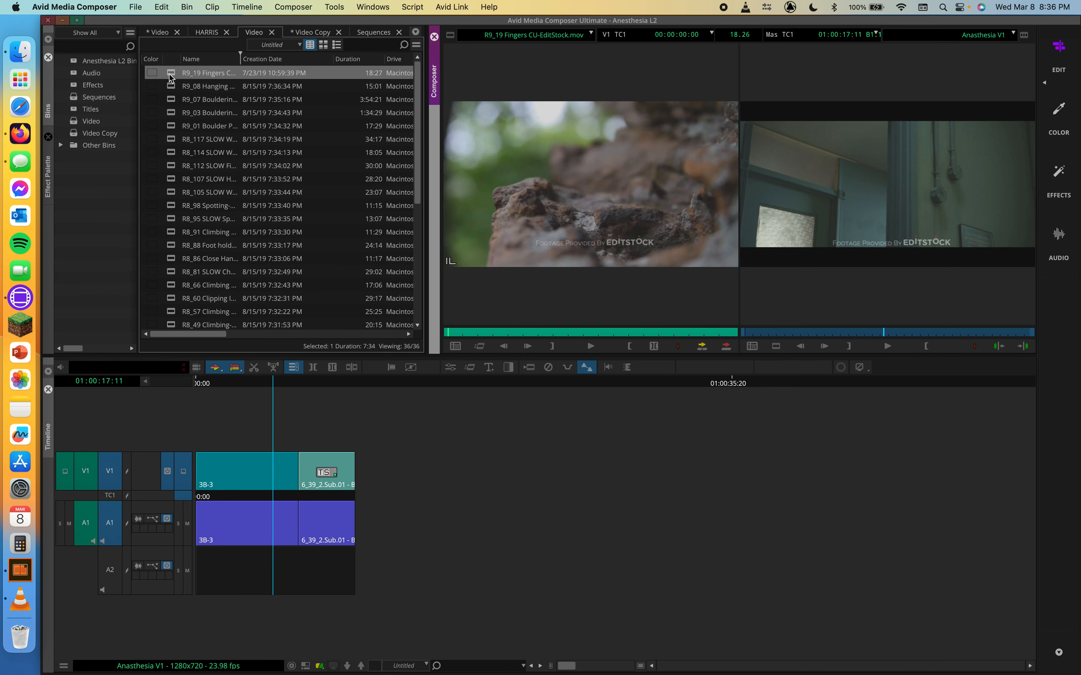
left_click_drag(513, 331, 547, 333)
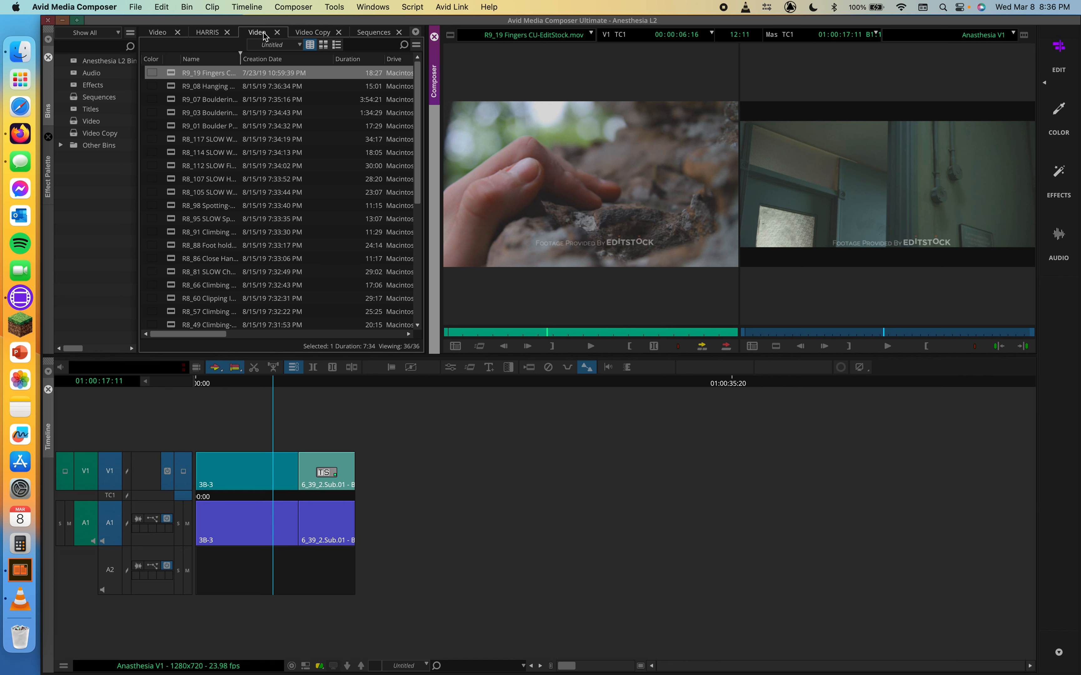
Compare the current project's Video bin with the rock climbing Video bin, ending on the rock climbing one.
left_click(158, 32)
left_click(259, 32)
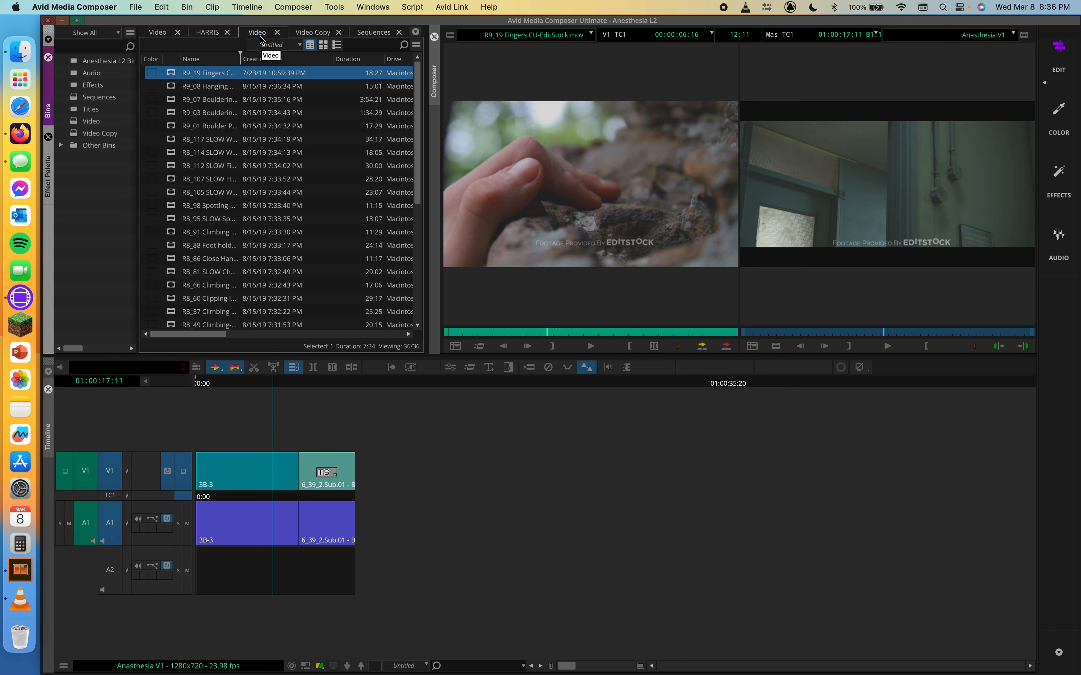
left_click(152, 33)
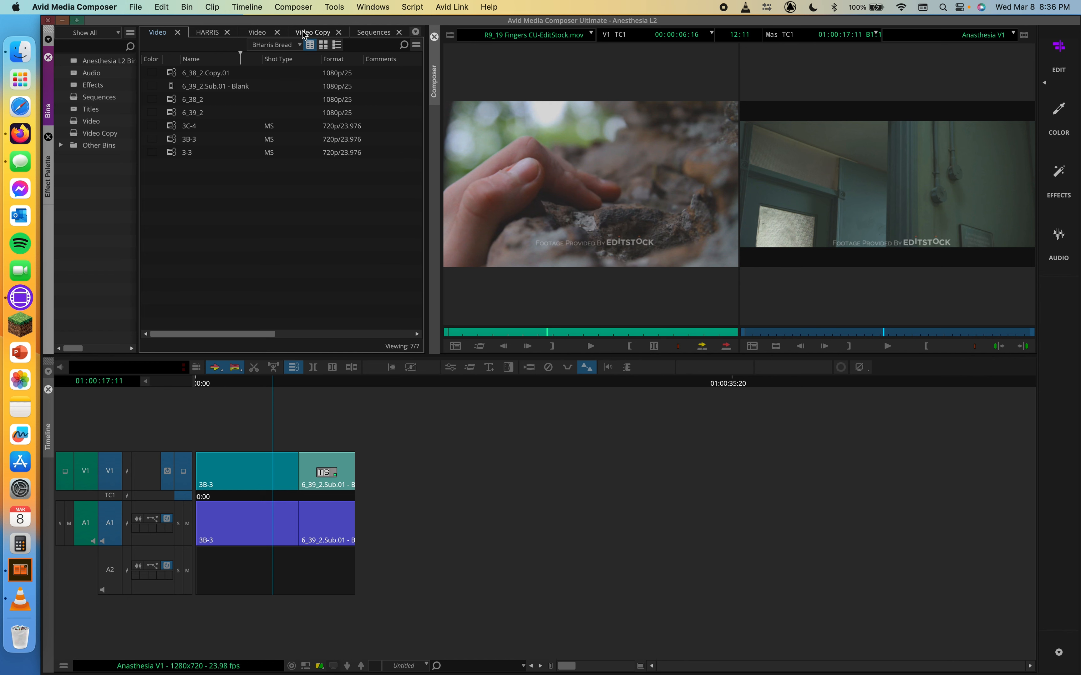
left_click(257, 32)
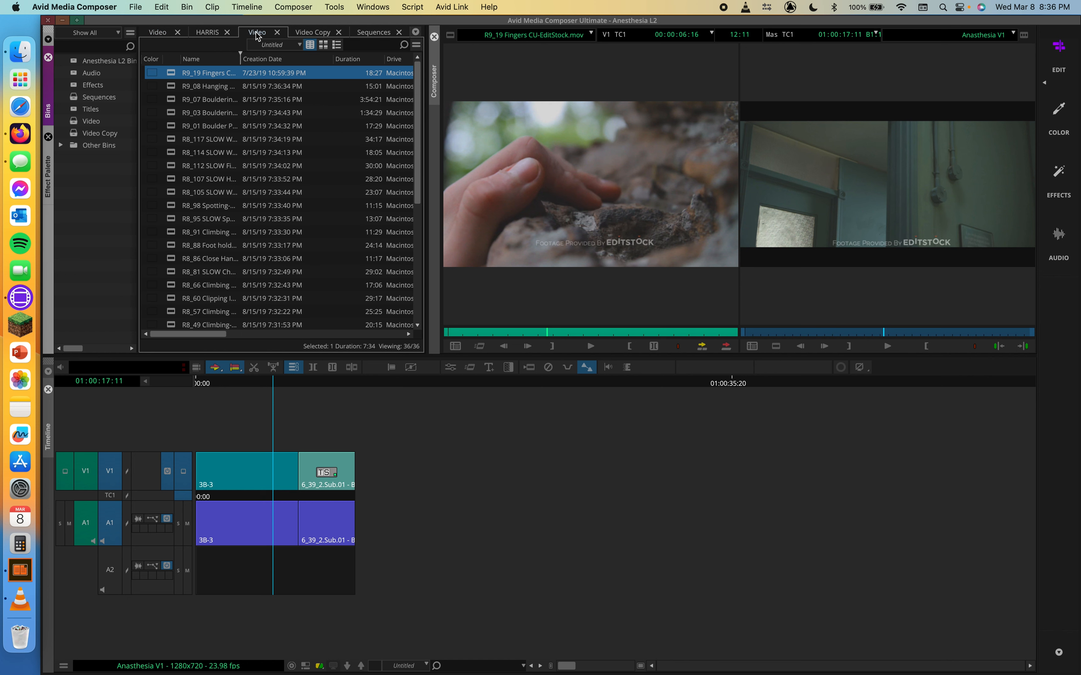
Load clip R8_114 and scrub through it, then load the R02_03(a) Interview clip in the source monitor.
double_click(173, 153)
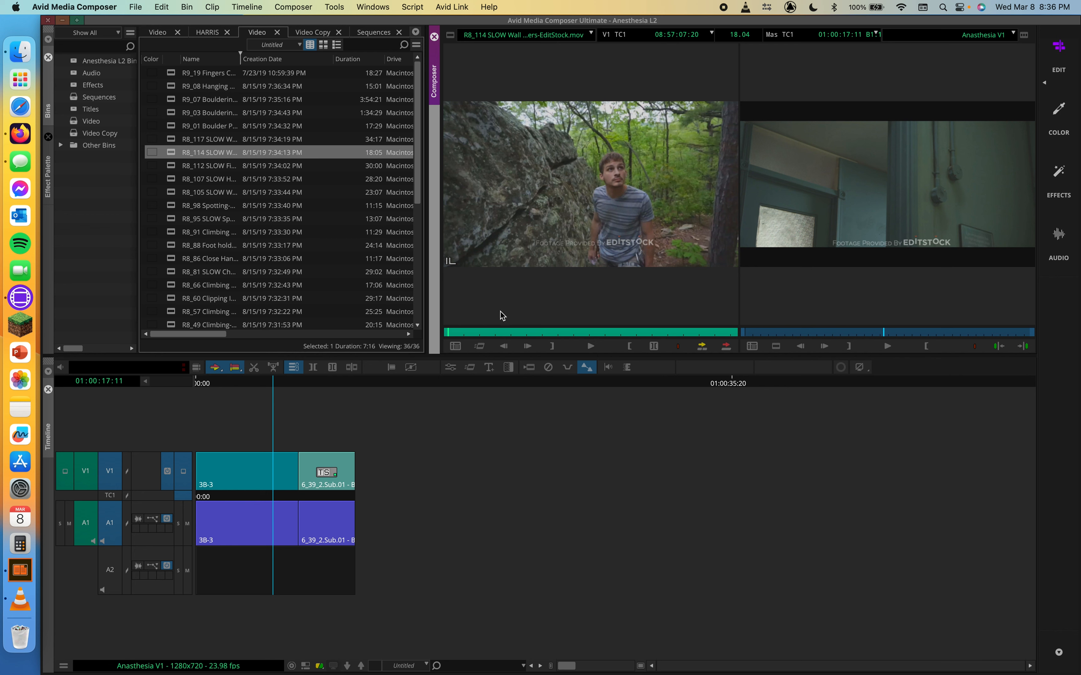
left_click_drag(471, 330, 664, 293)
scroll(197, 227, "down", 5)
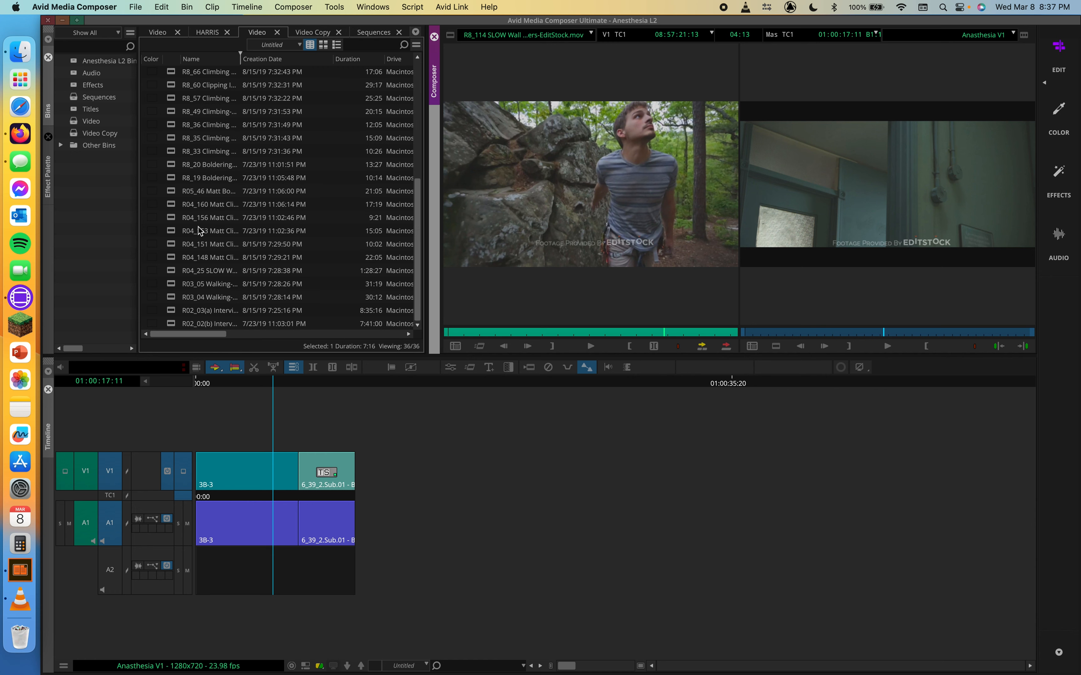
double_click(170, 312)
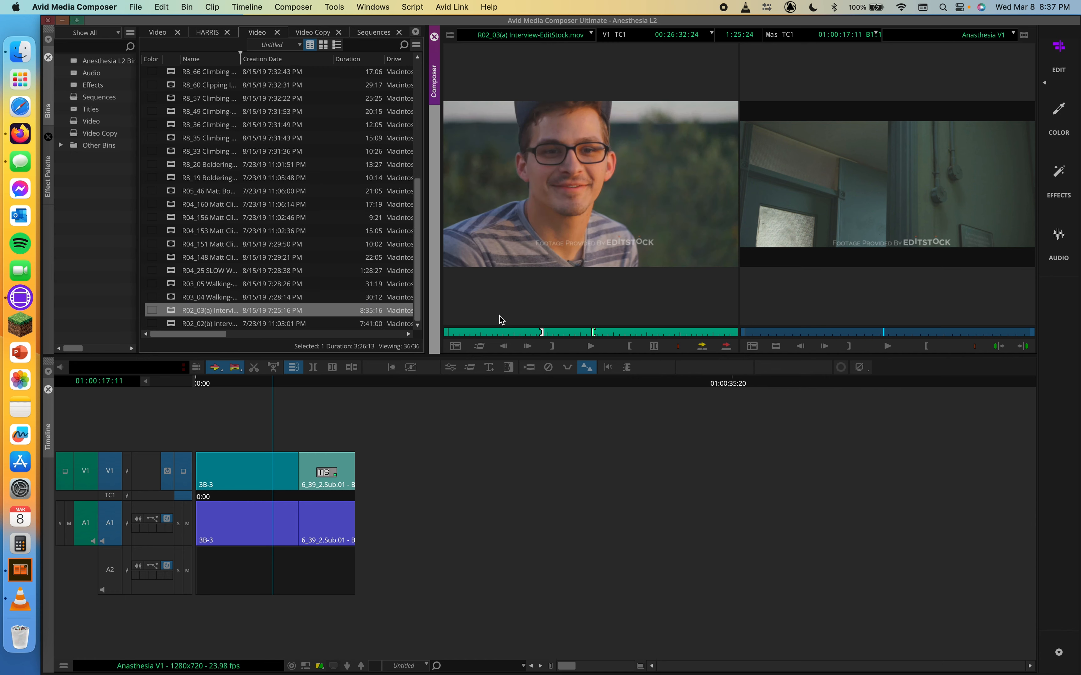
Scrub through the R02_03(a) Interview clip around its marked range, and switch its V1 source track off and back on.
left_click_drag(492, 331, 639, 331)
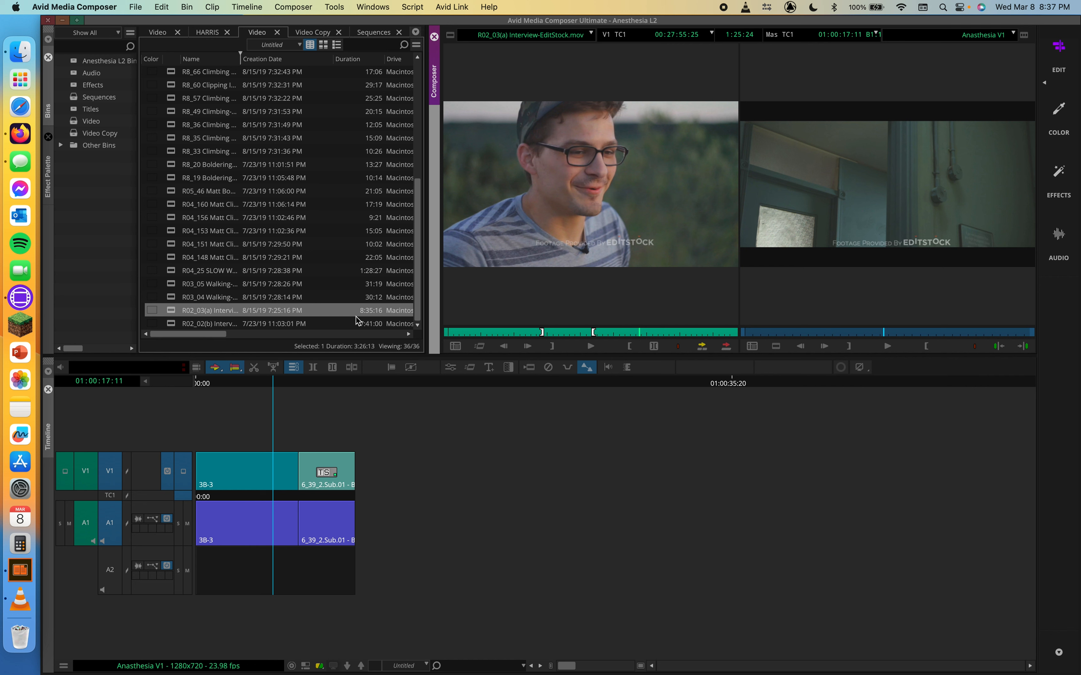
mouse_move(545, 332)
left_mouse_down()
mouse_move(595, 334)
mouse_move(539, 333)
mouse_move(563, 332)
left_mouse_up()
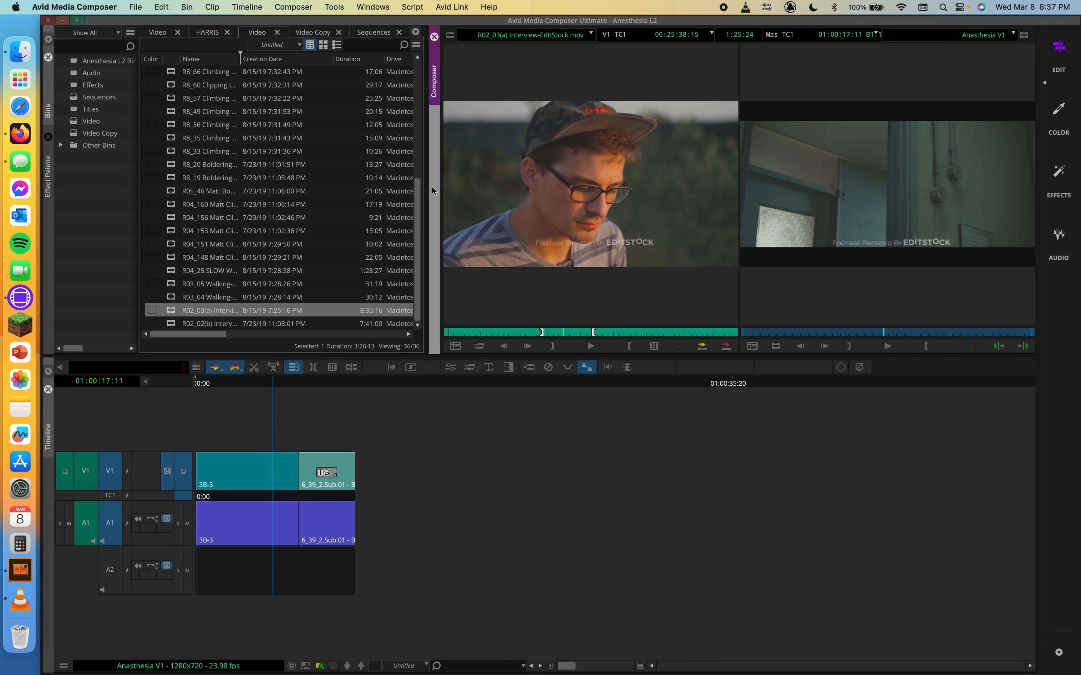
left_click(546, 331)
left_click_drag(546, 331, 532, 333)
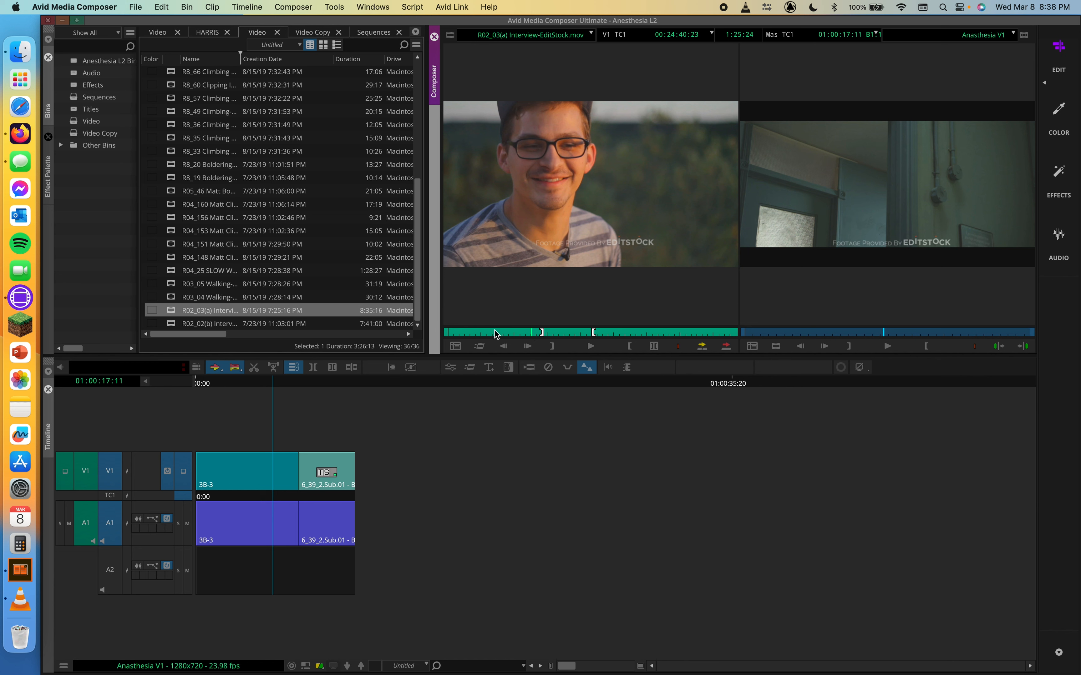
left_click_drag(494, 331, 618, 332)
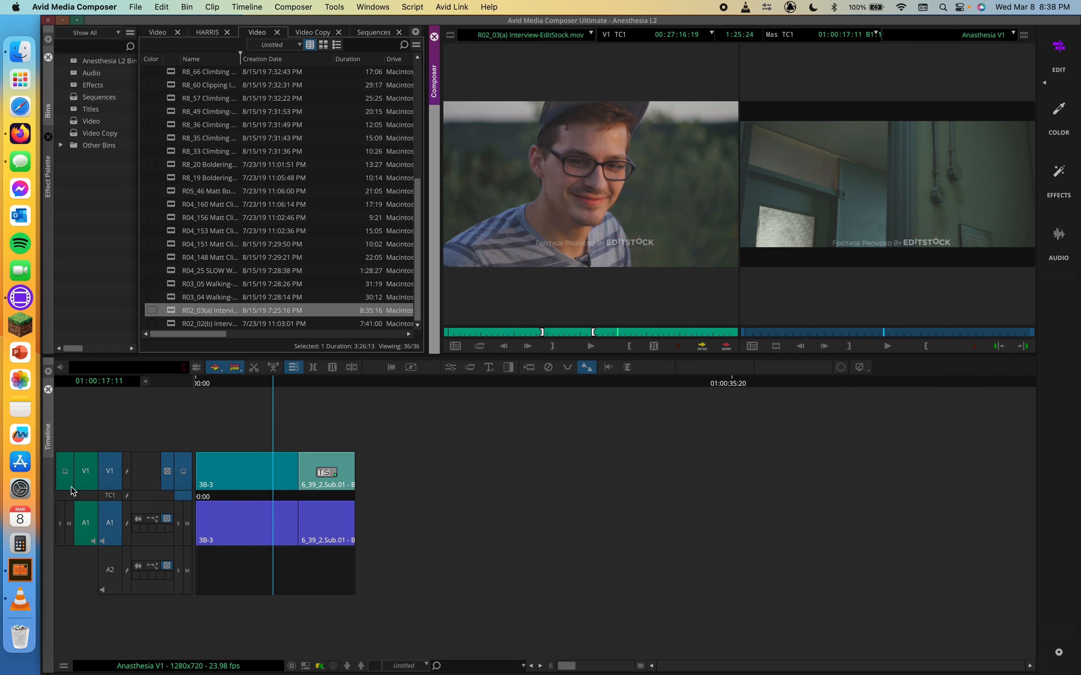
left_click(80, 474)
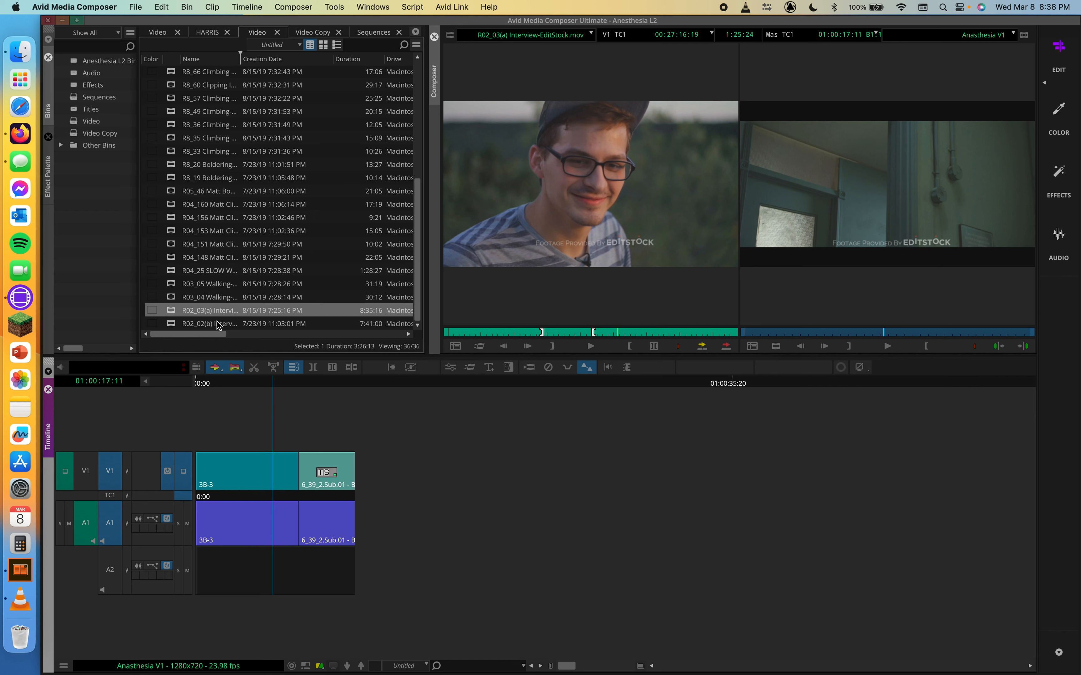
left_click(88, 474)
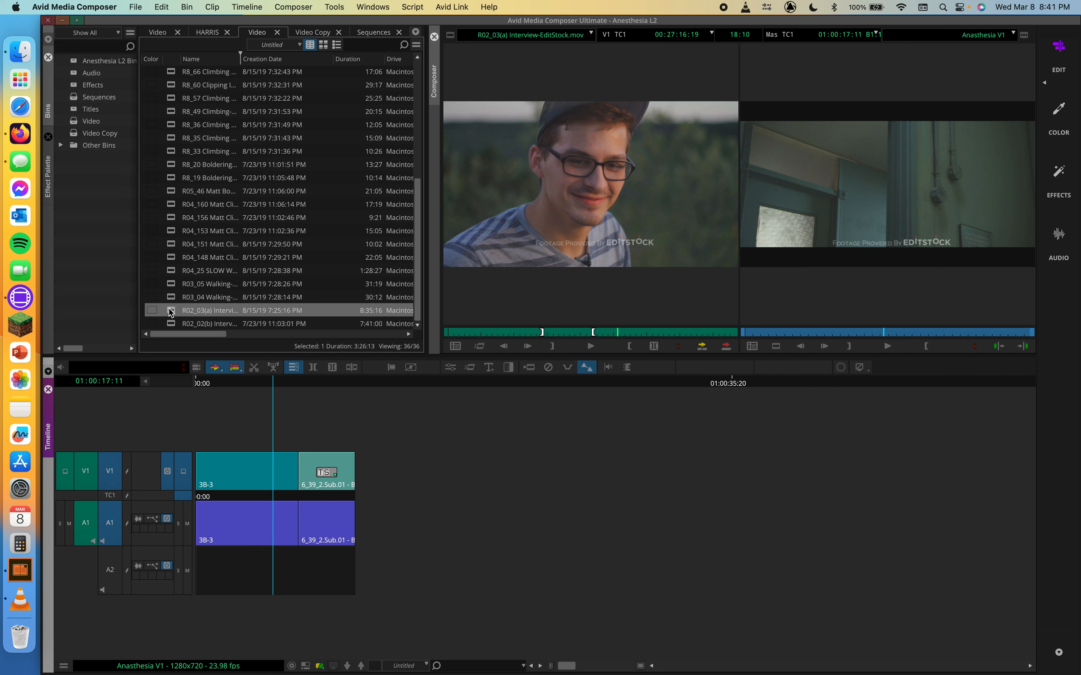
Duplicate clips R02_03(a), R04_156, R8_36, R8_49 and R8_57 in the rock climbing Video bin and widen its Name column.
left_click(175, 219, "shift")
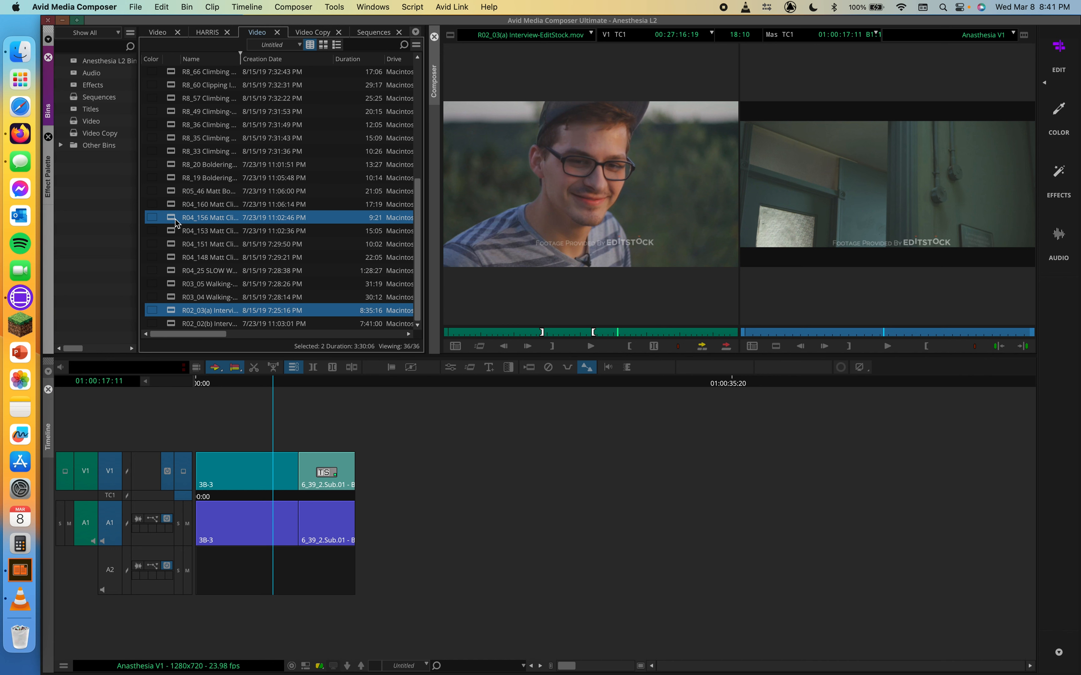
left_click(178, 122, "shift")
left_click(172, 99, "shift")
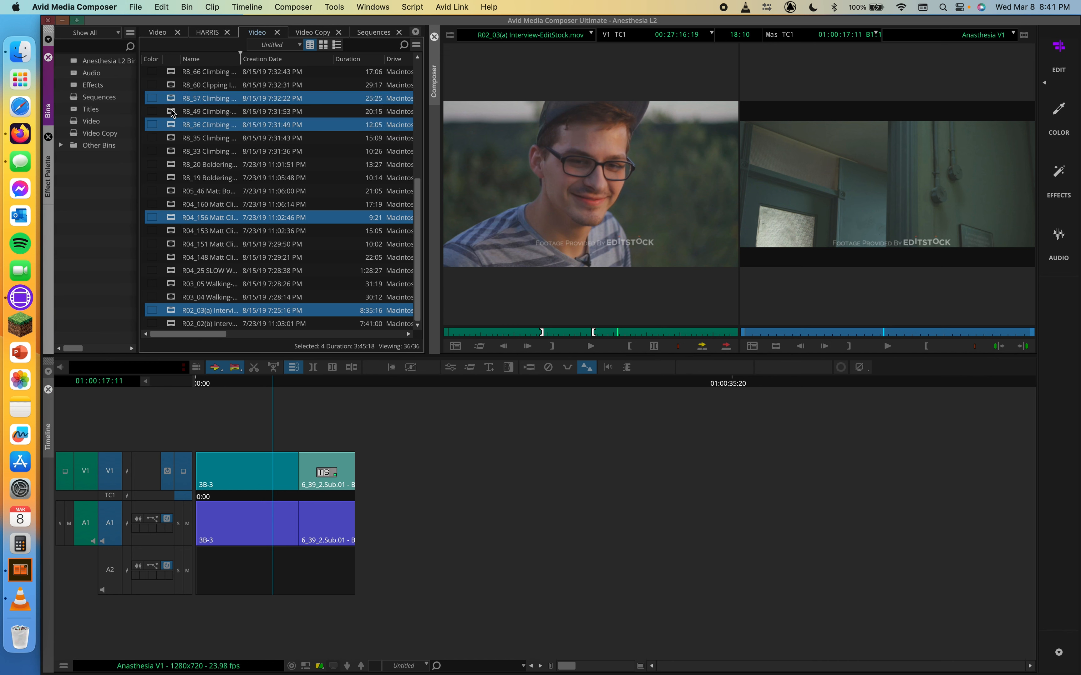
left_click(172, 112, "shift")
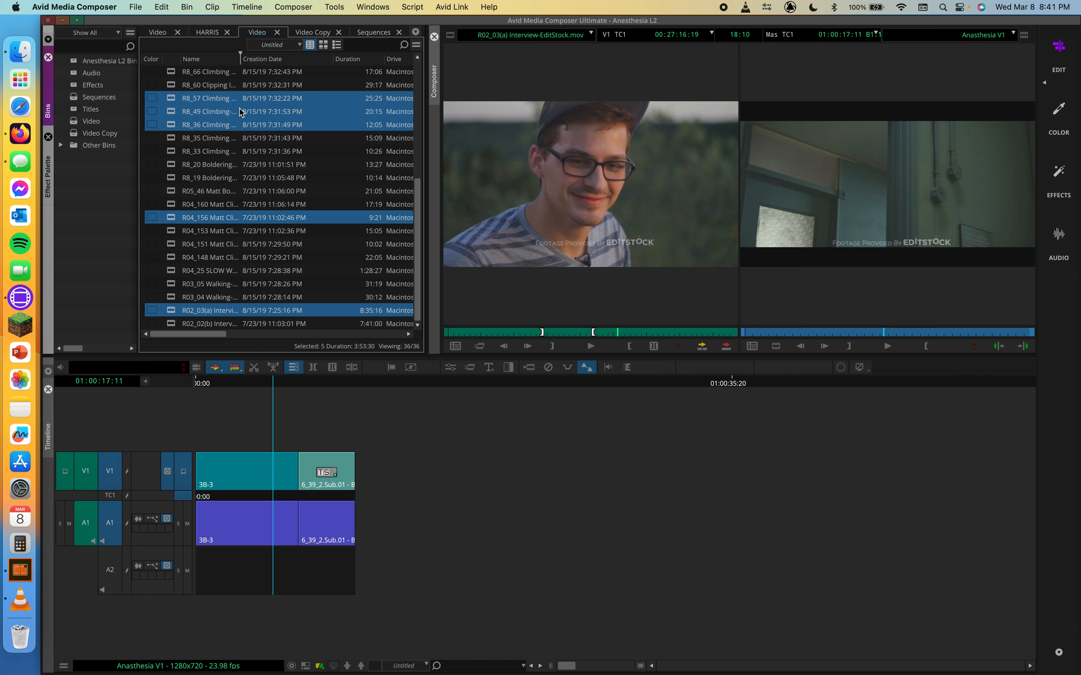
key("super+d")
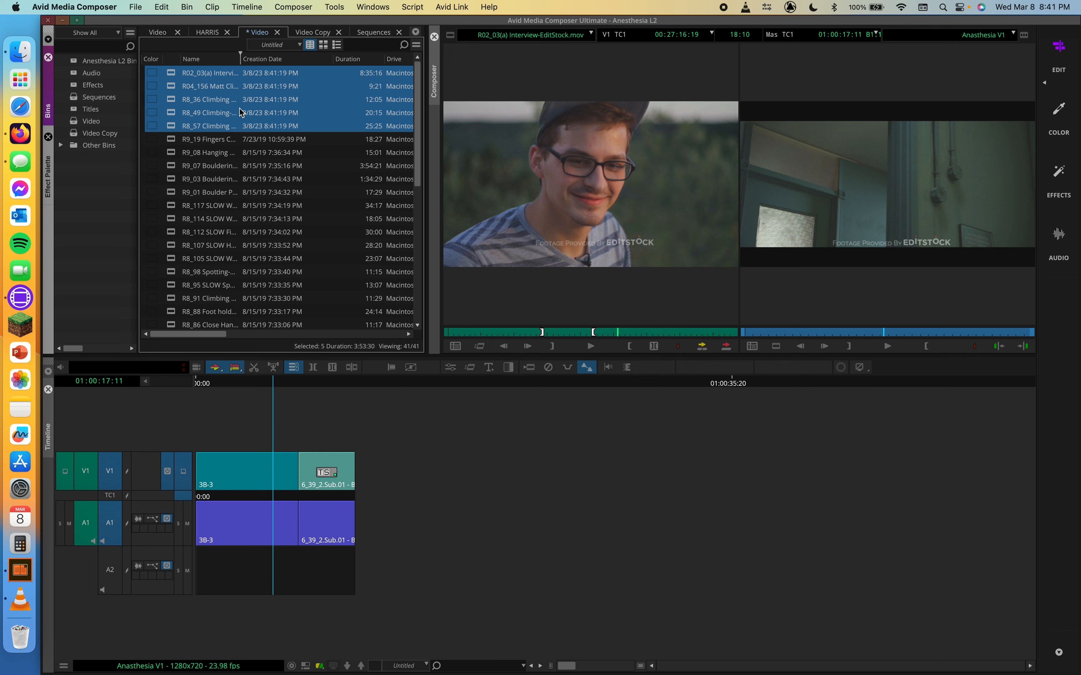
scroll(279, 225, "down", 10)
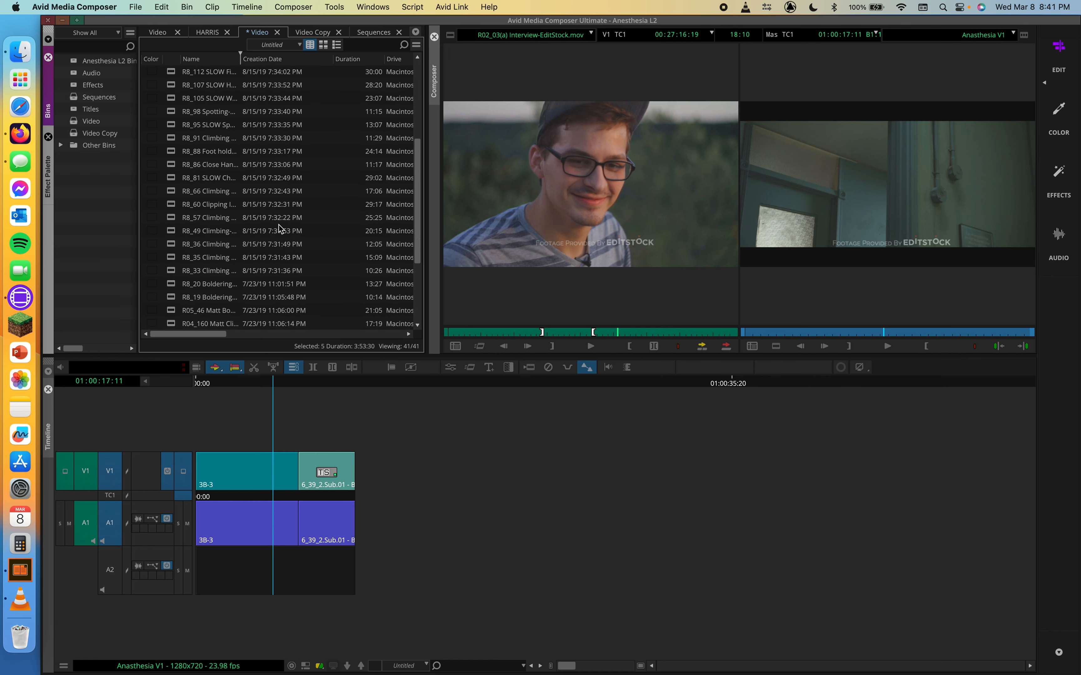
scroll(278, 225, "up", 10)
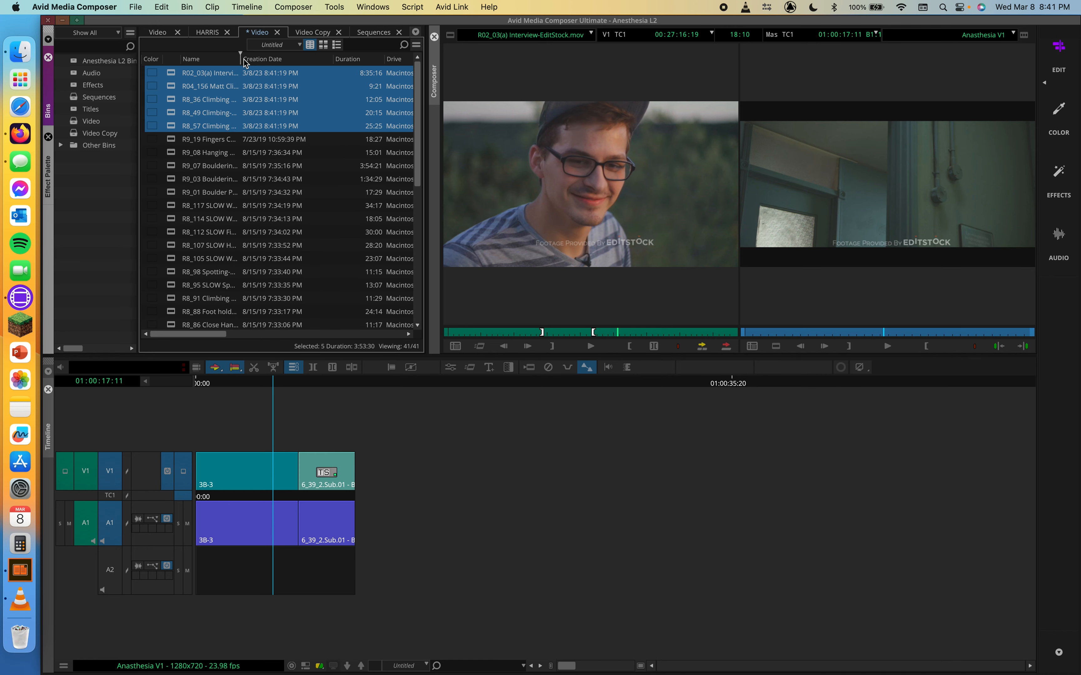
left_click_drag(241, 60, 391, 59)
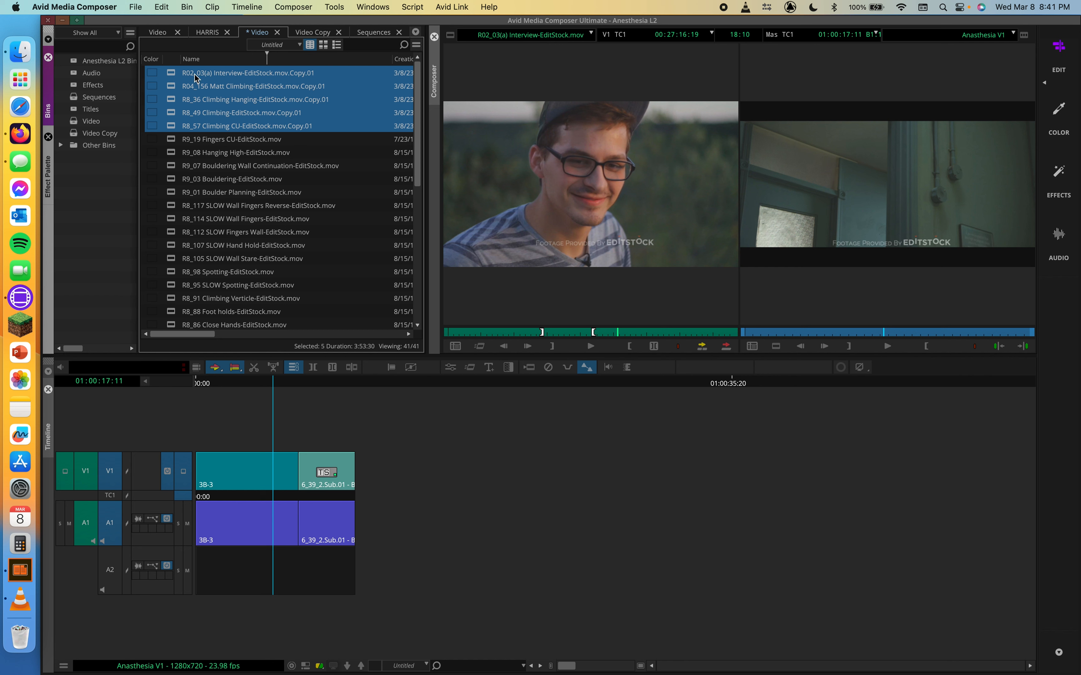
Move the five duplicated clips out of the rock climbing bin into the current project's Video bin and display that bin.
left_click_drag(196, 77, 101, 124)
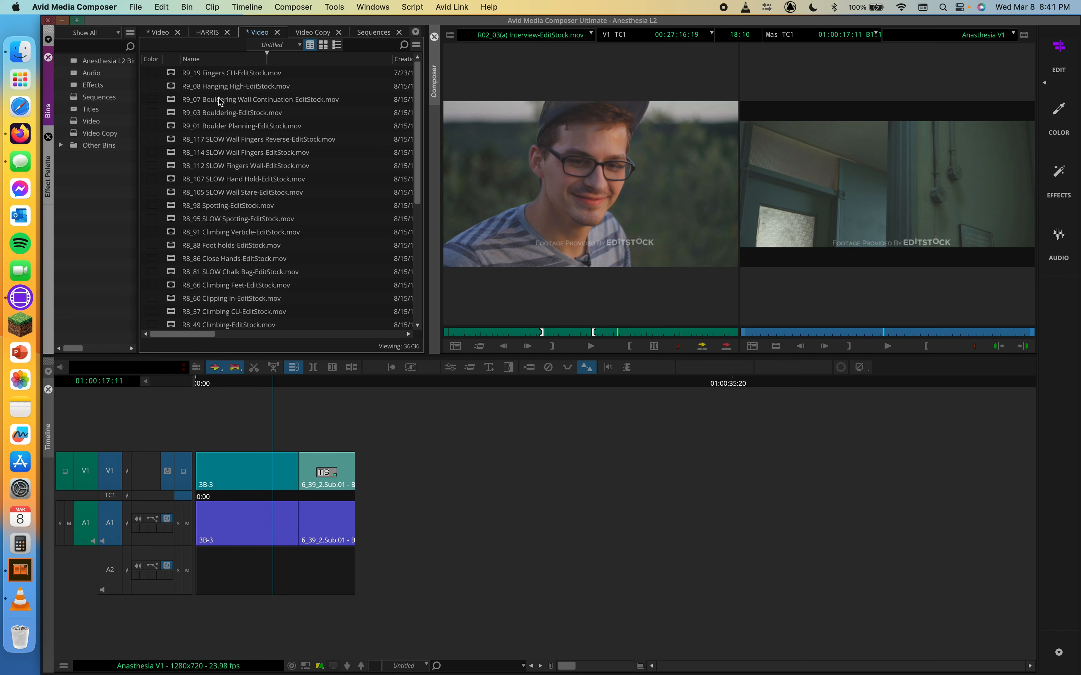
scroll(248, 127, "down", 1)
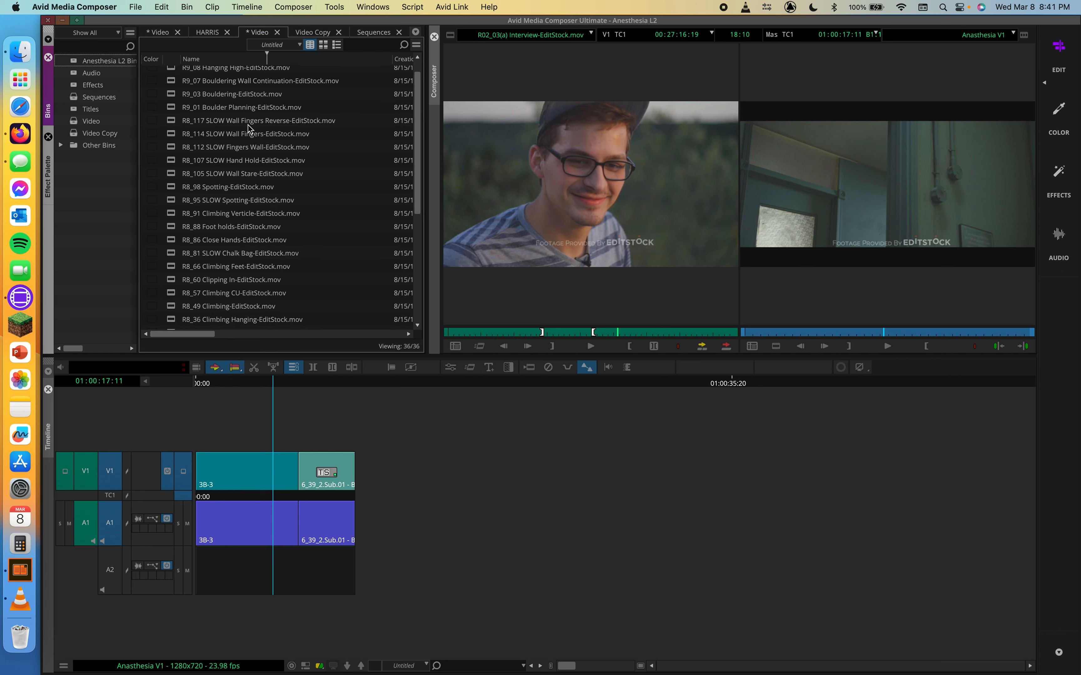
scroll(249, 127, "down", 5)
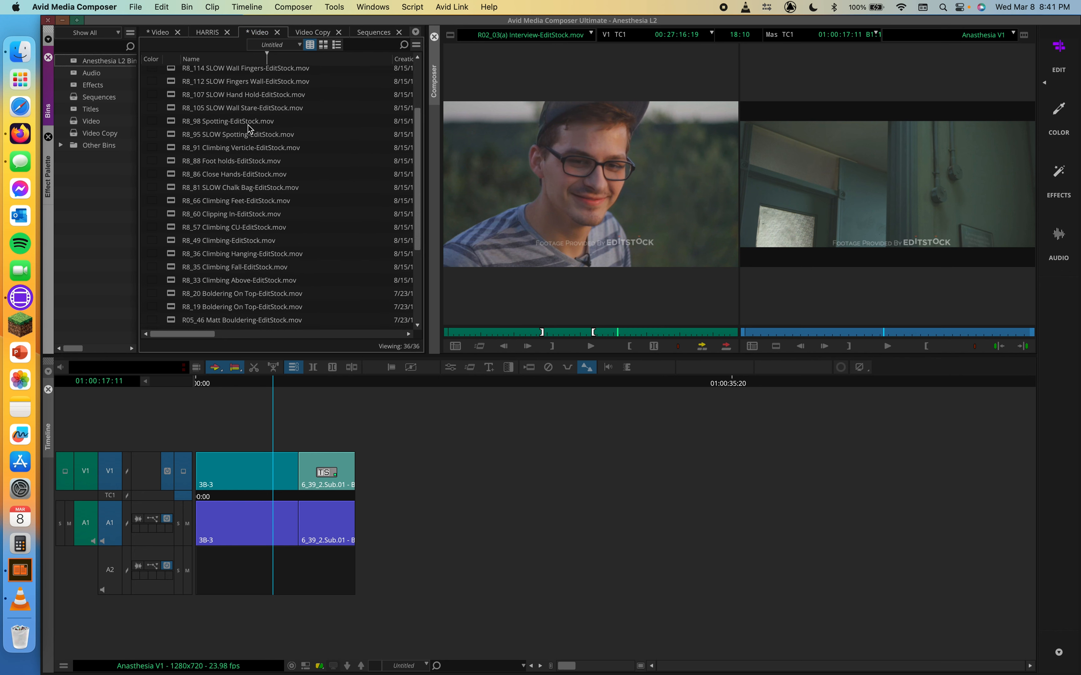
left_click(76, 122)
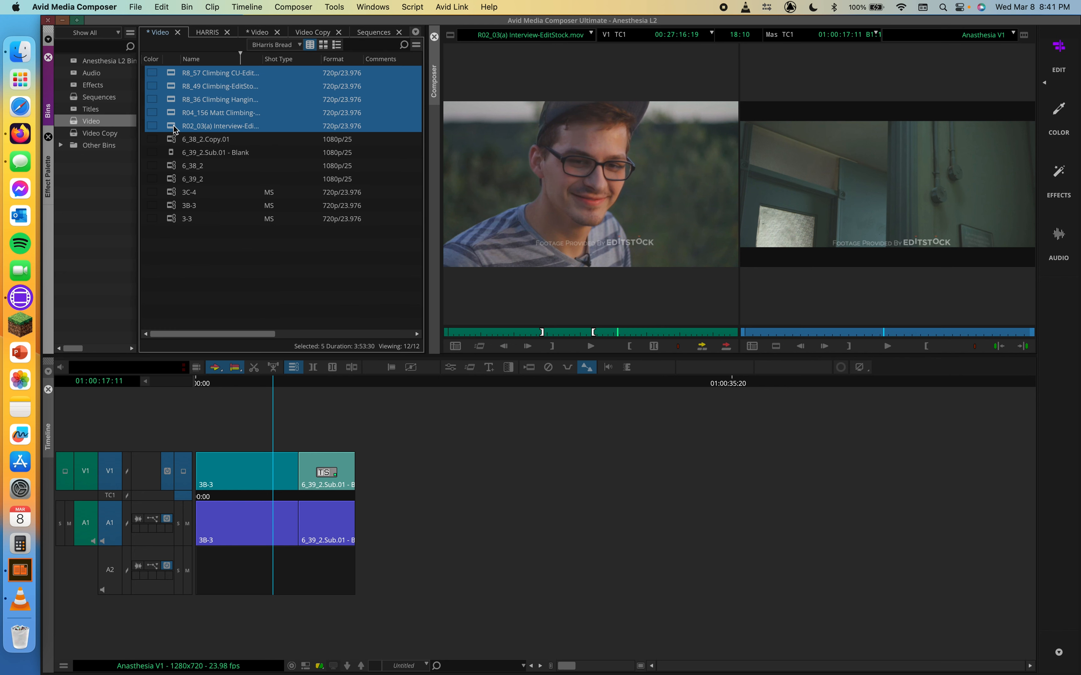
Move the five duplicated climbing clips from the project's Video bin into the Video Copy bin.
left_click_drag(173, 126, 73, 135)
left_click(210, 191)
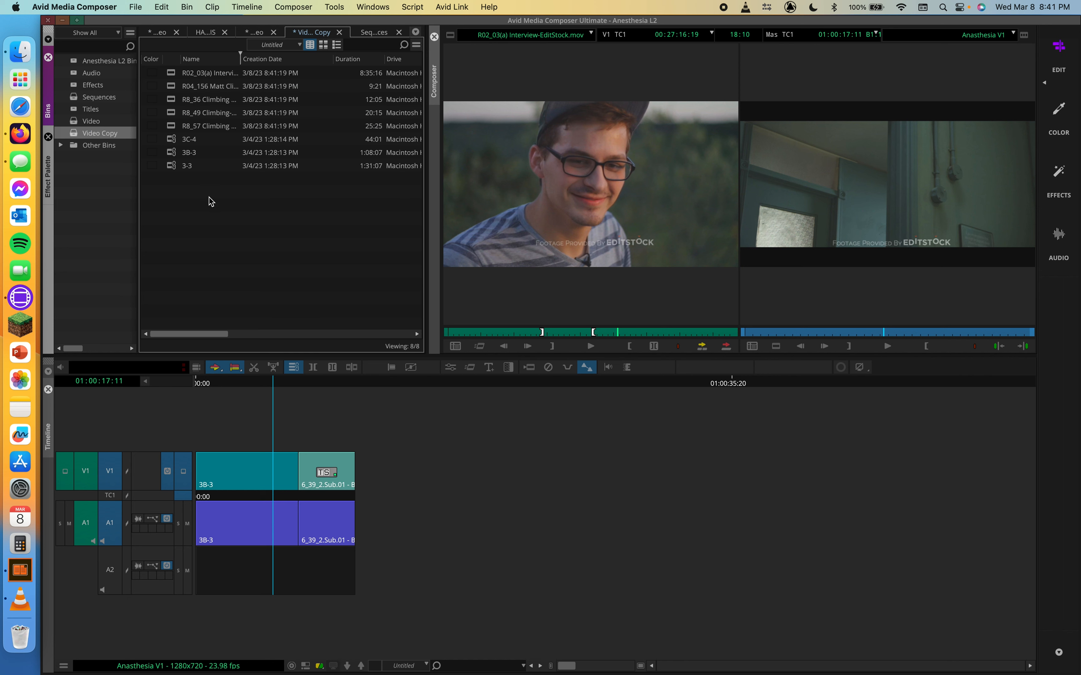
left_click_drag(210, 201, 208, 48)
left_click(193, 241)
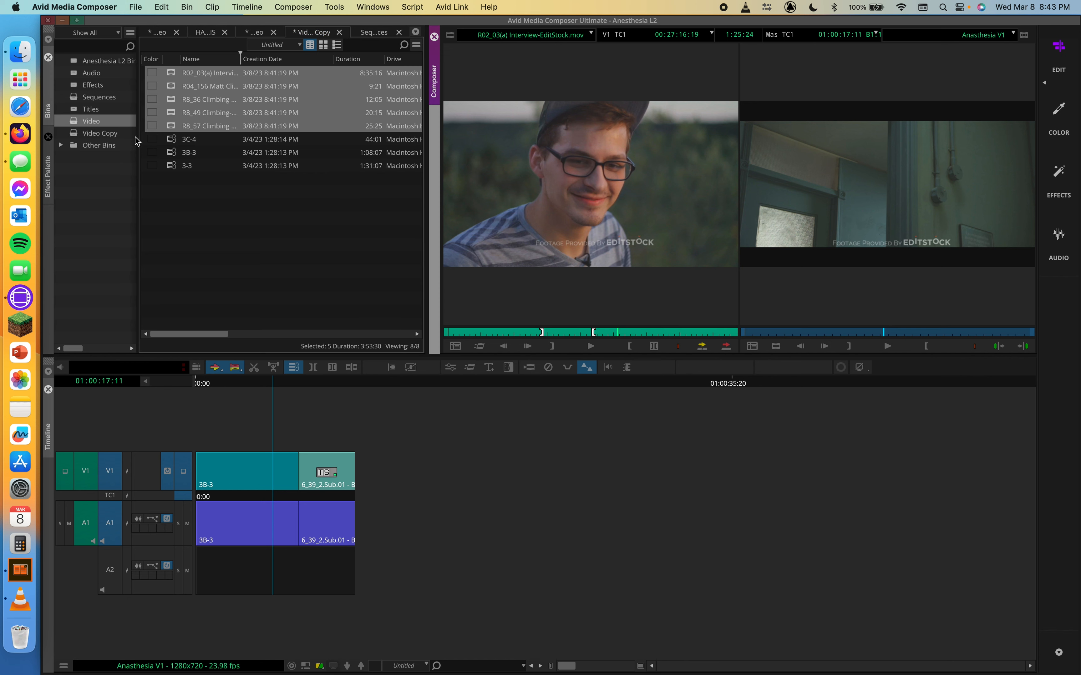
Expand the Other Bins folder and remove both bins from other projects, starting with the Video bin.
left_click(72, 147)
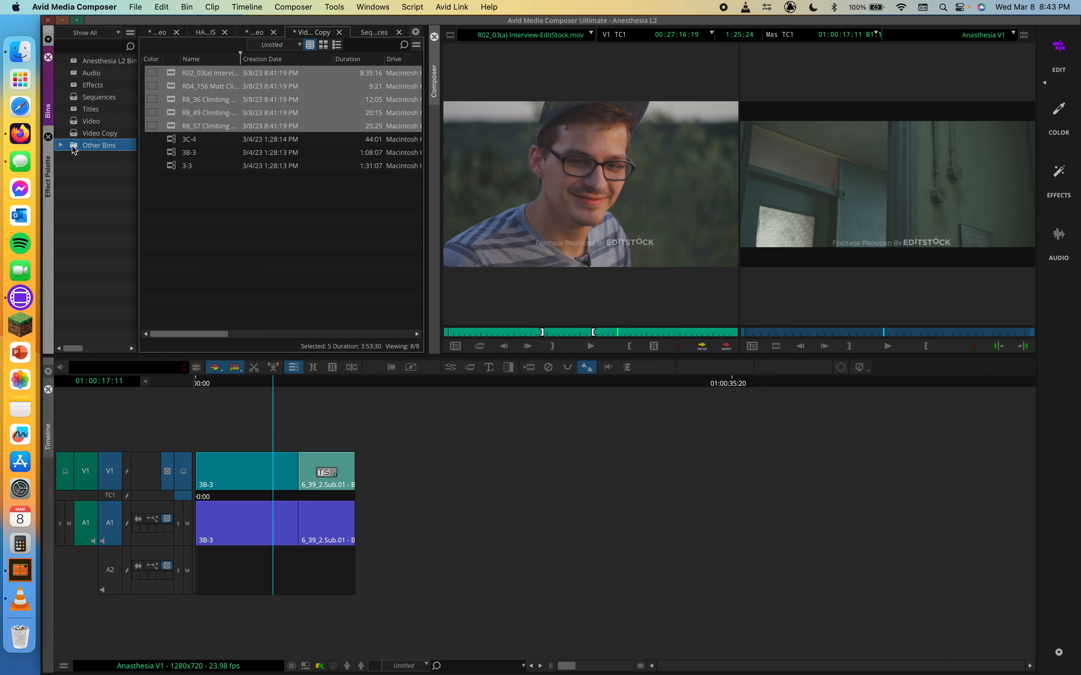
left_click(59, 145)
left_click(182, 150)
left_click(81, 157)
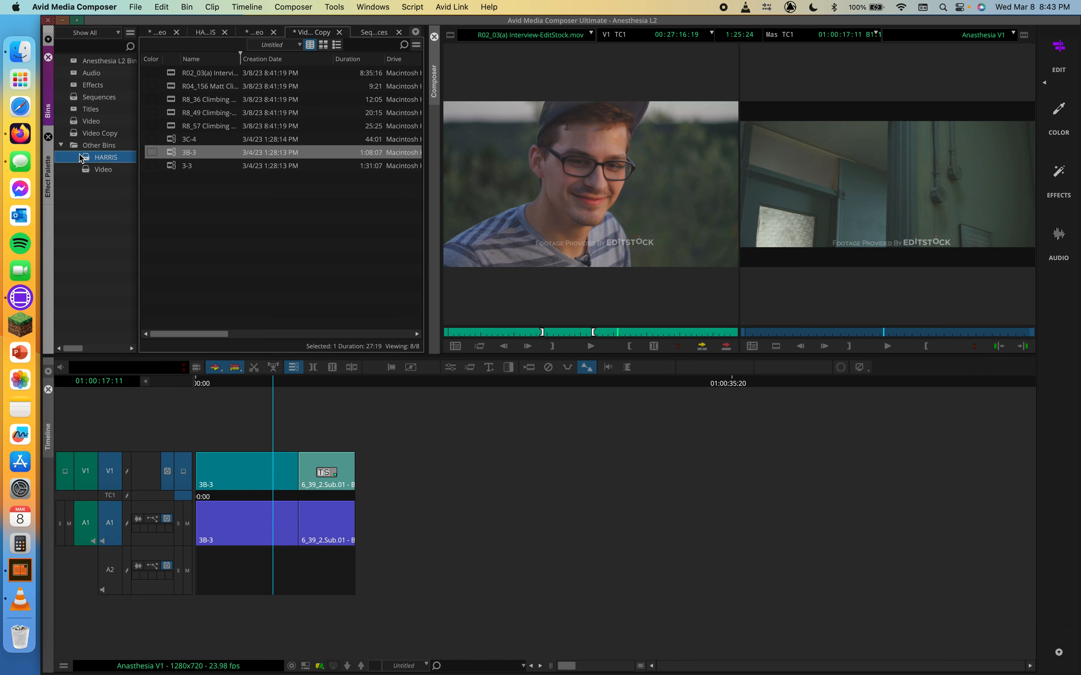
left_click(85, 171)
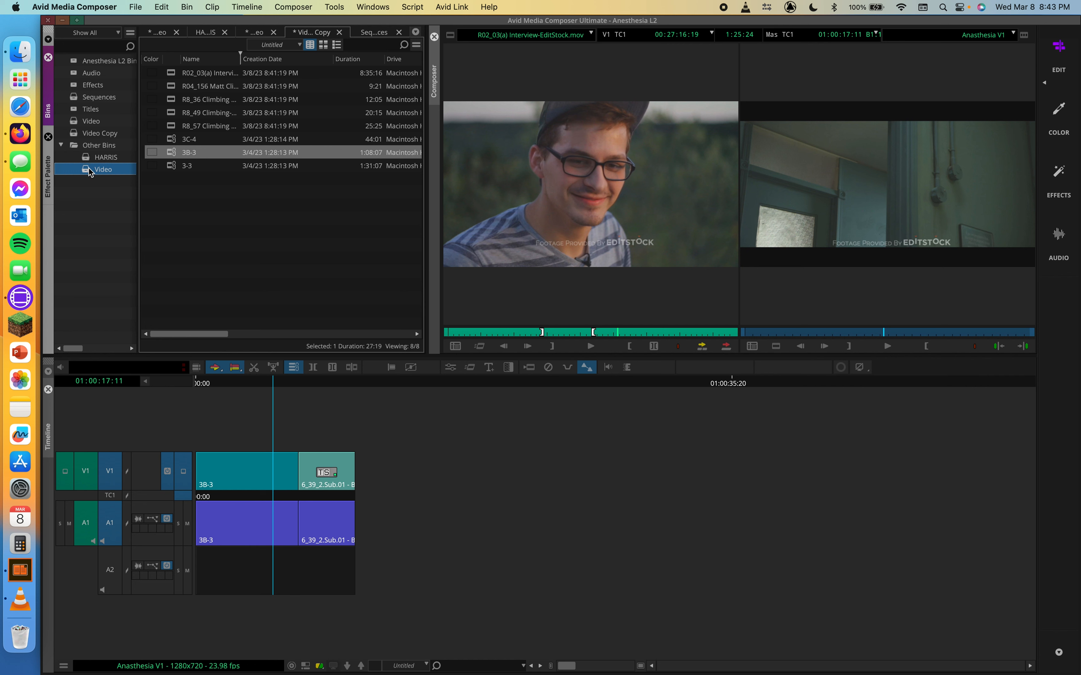
left_click(88, 159)
left_click(89, 170)
key("Delete")
left_click(84, 158)
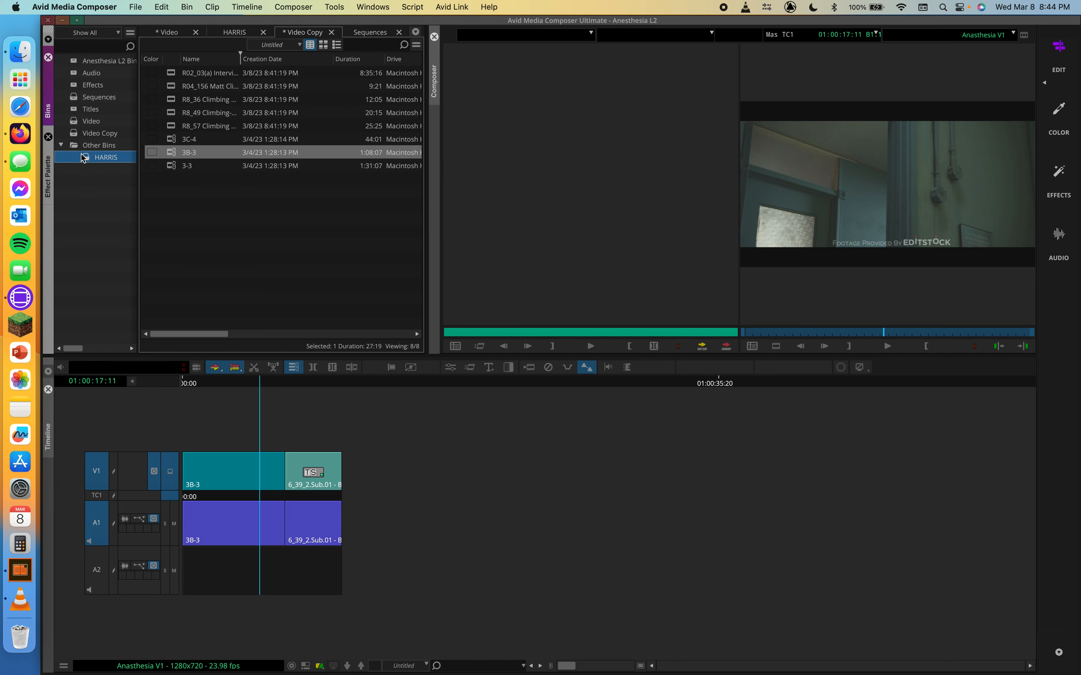
key("Delete")
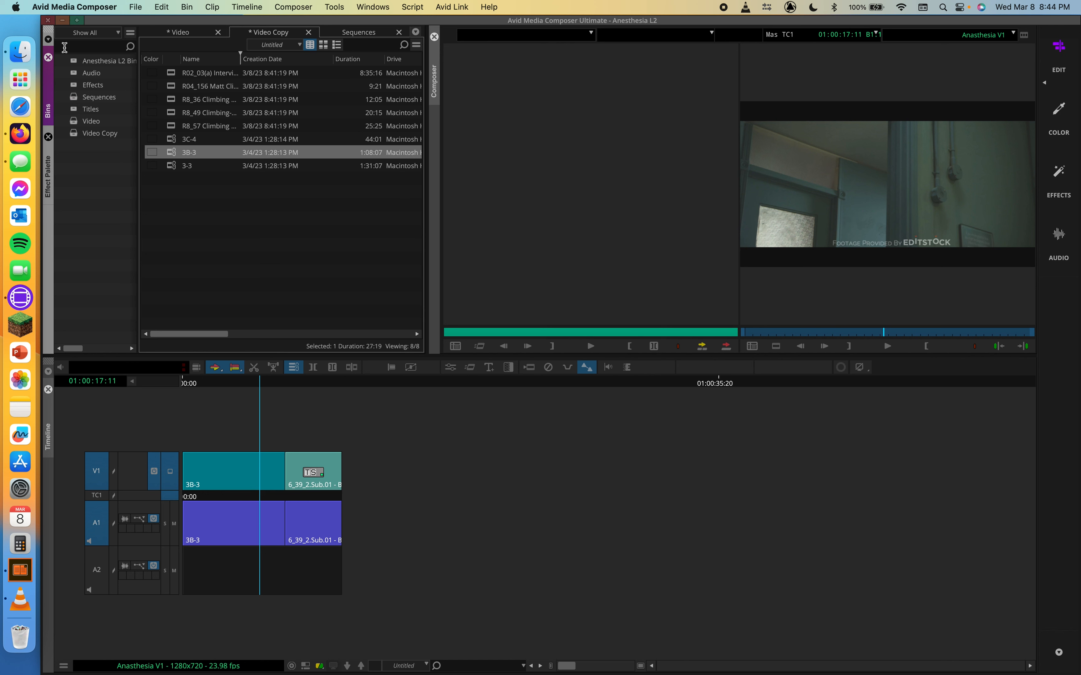
Preview the duplicated R8_36, R02_03(a), R04_156, R8_49 and R8_57 clips from the Video Copy bin, scrubbing through the interview.
left_click(186, 32)
left_click(241, 32)
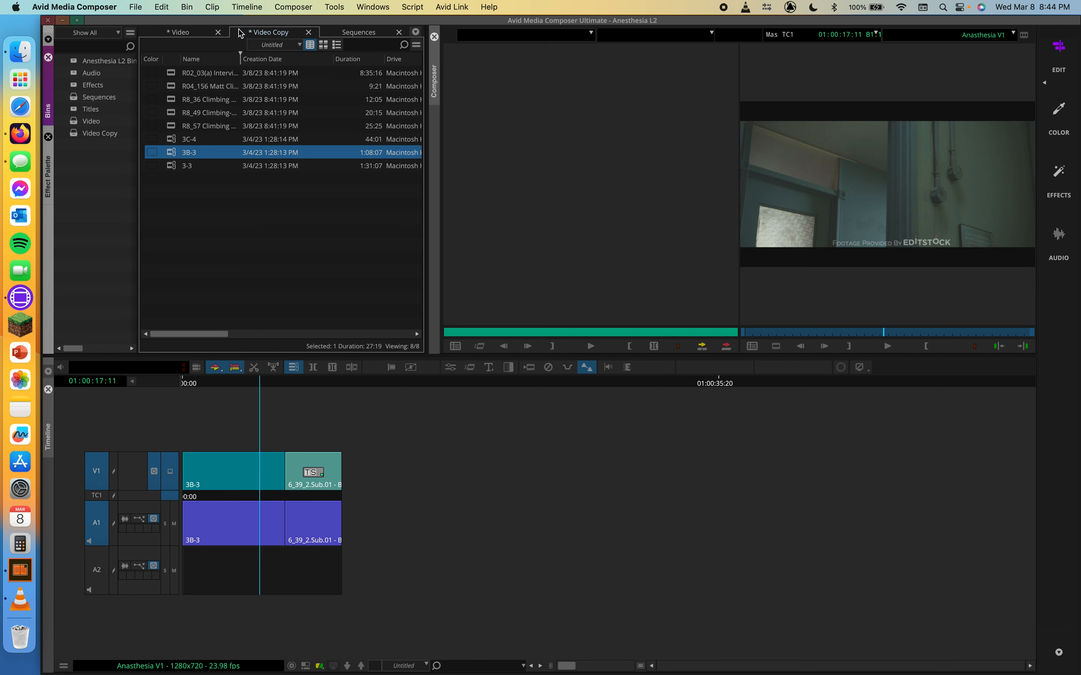
left_click(179, 75)
double_click(172, 102)
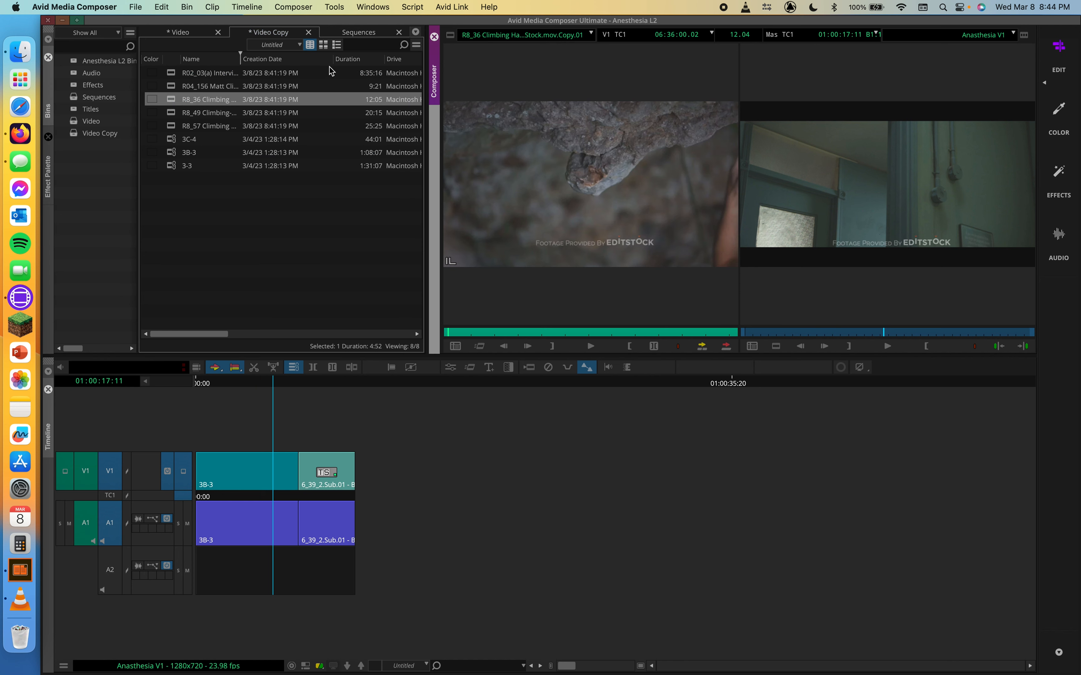
double_click(186, 73)
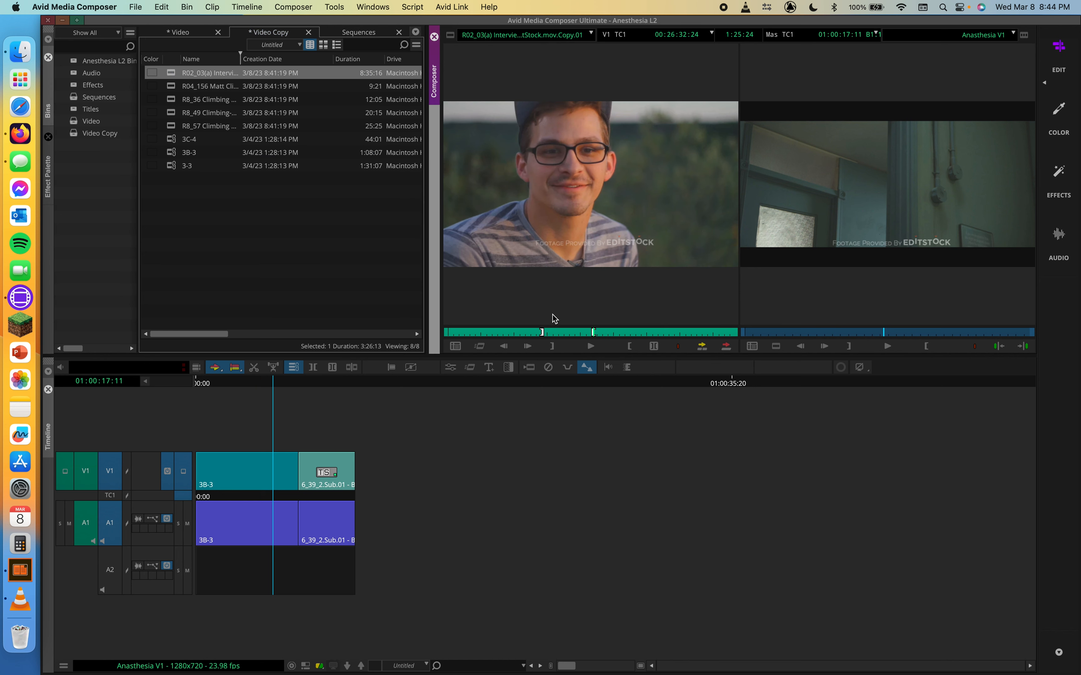
left_click_drag(543, 333, 625, 333)
double_click(172, 88)
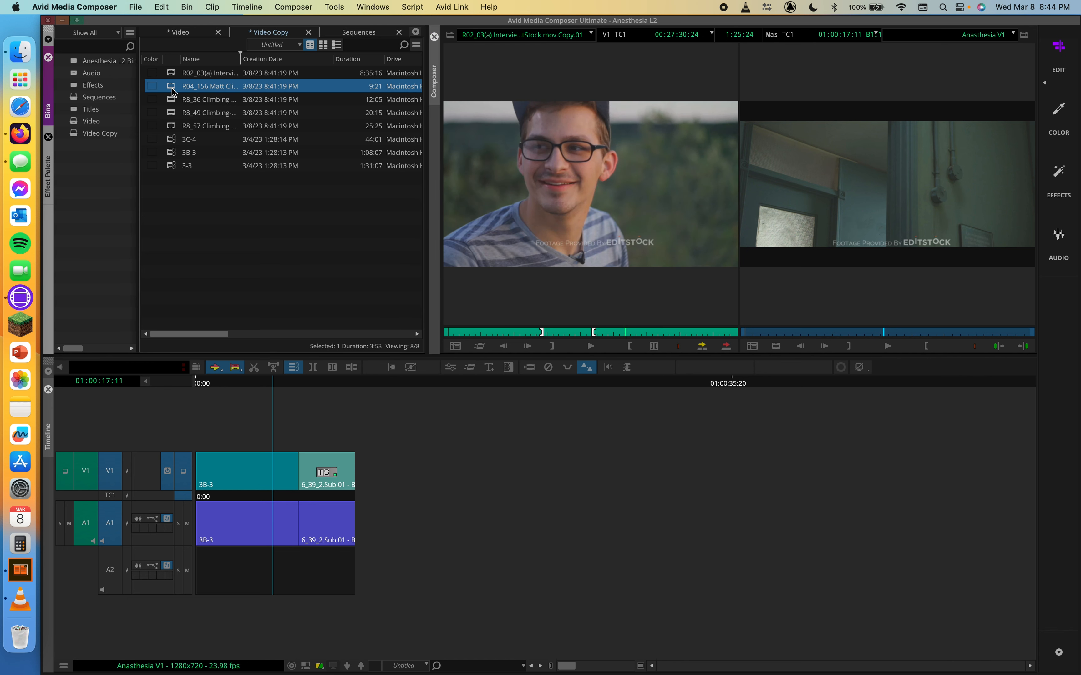
double_click(171, 97)
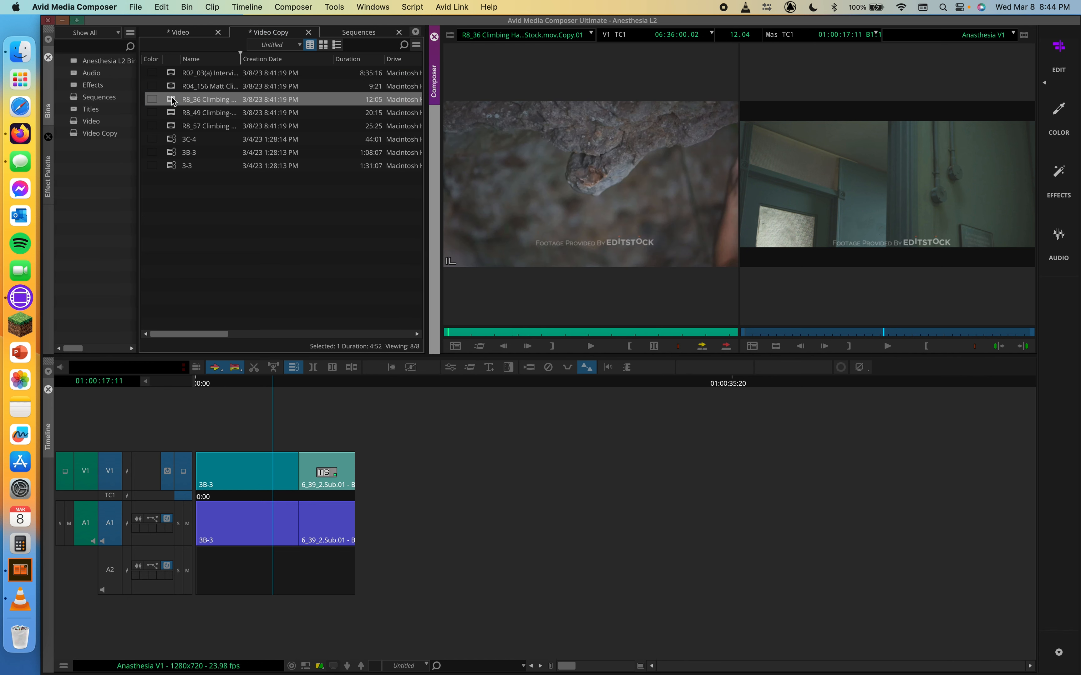
double_click(171, 112)
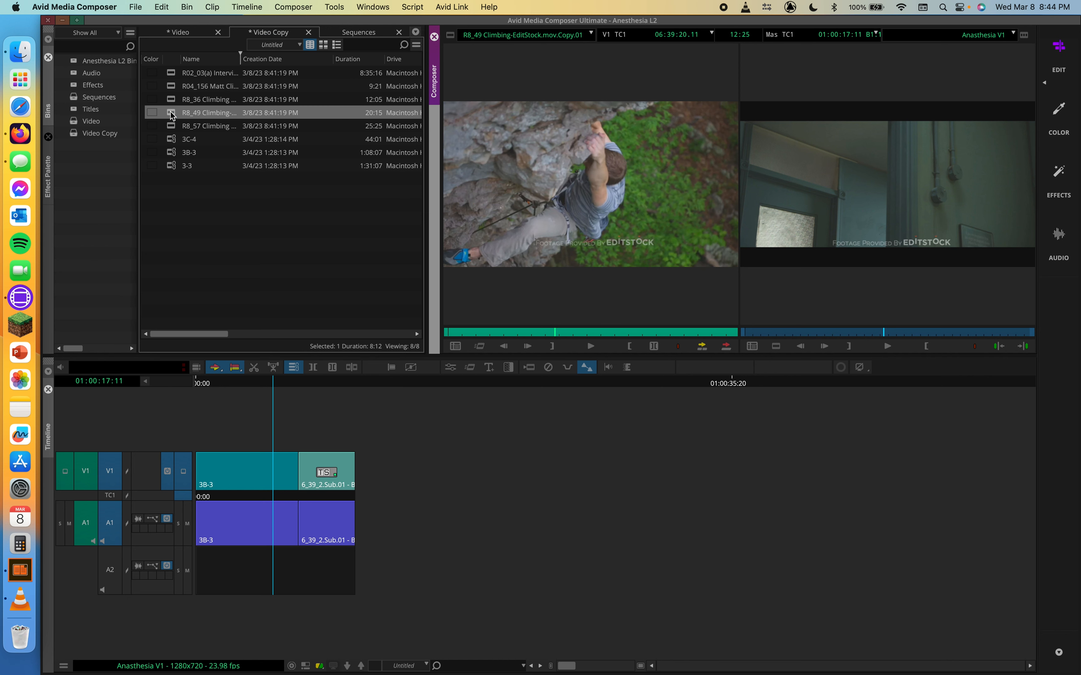
double_click(172, 126)
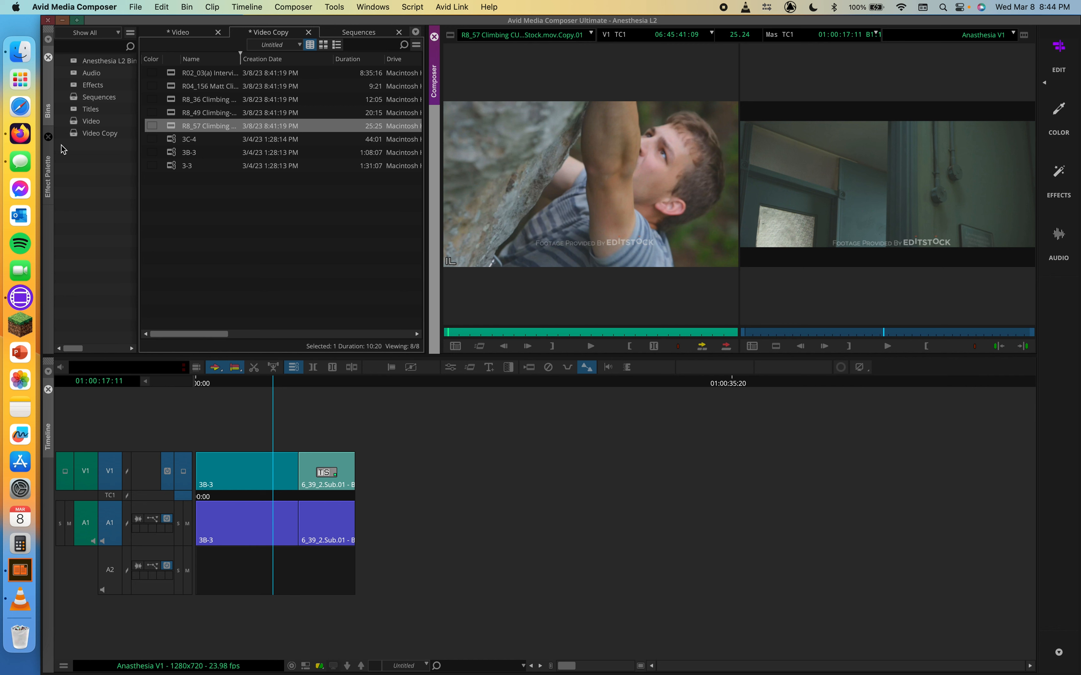
left_click(81, 153)
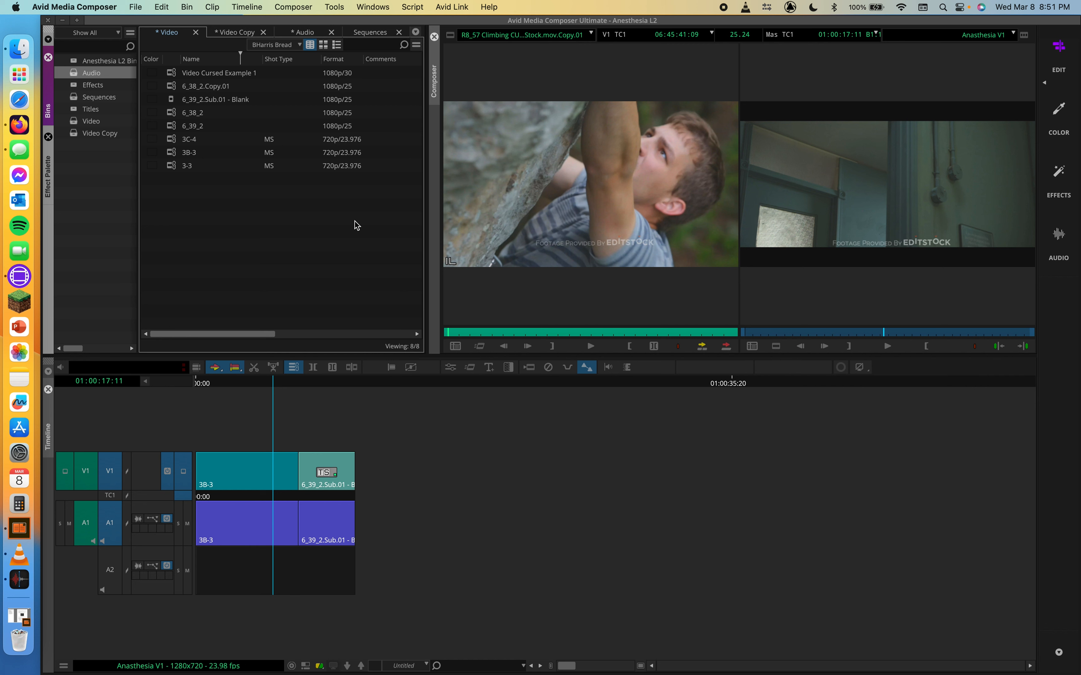
Save the open bins and create a new bin named Sync Clips.
key("super+s")
right_click(101, 224)
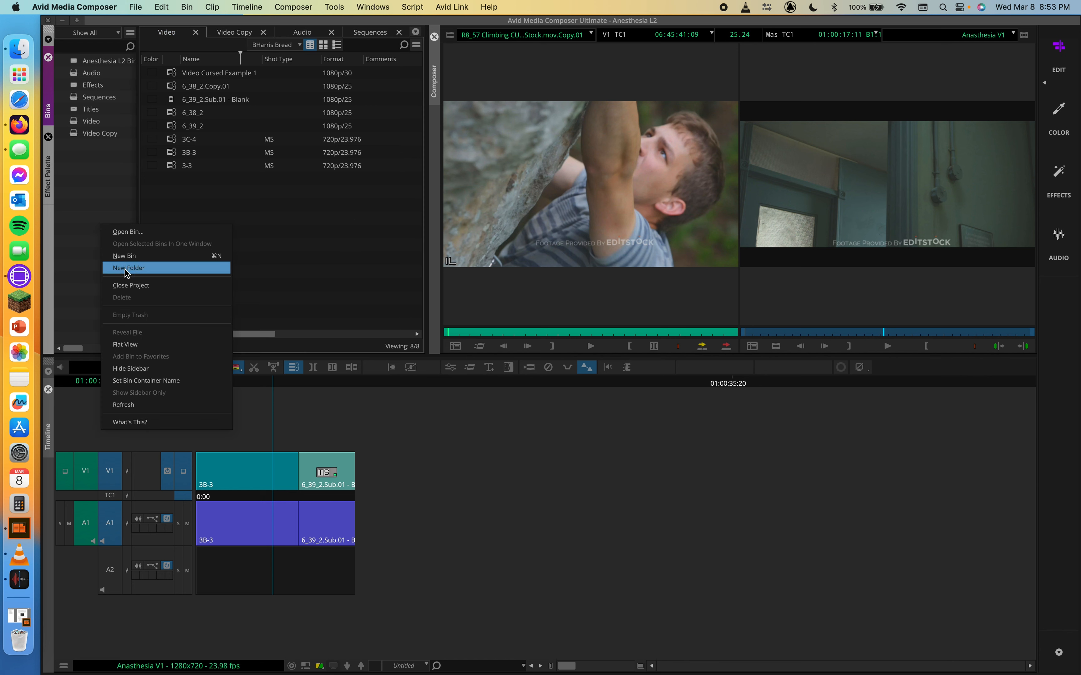
left_click(137, 255)
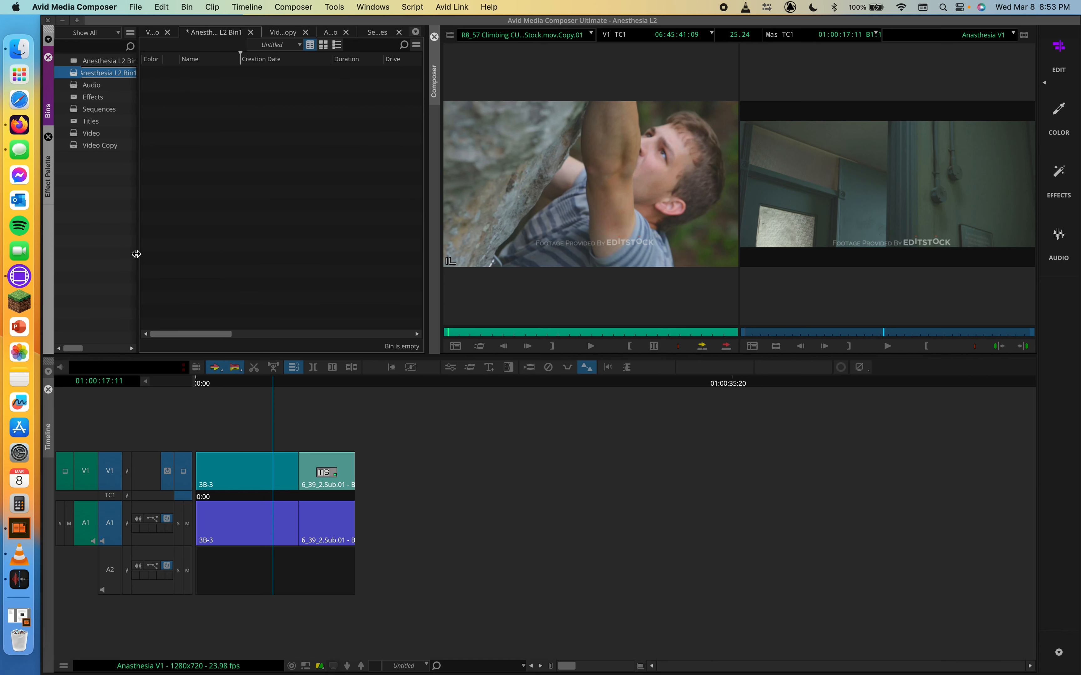
type("Sync Clips")
key("Return")
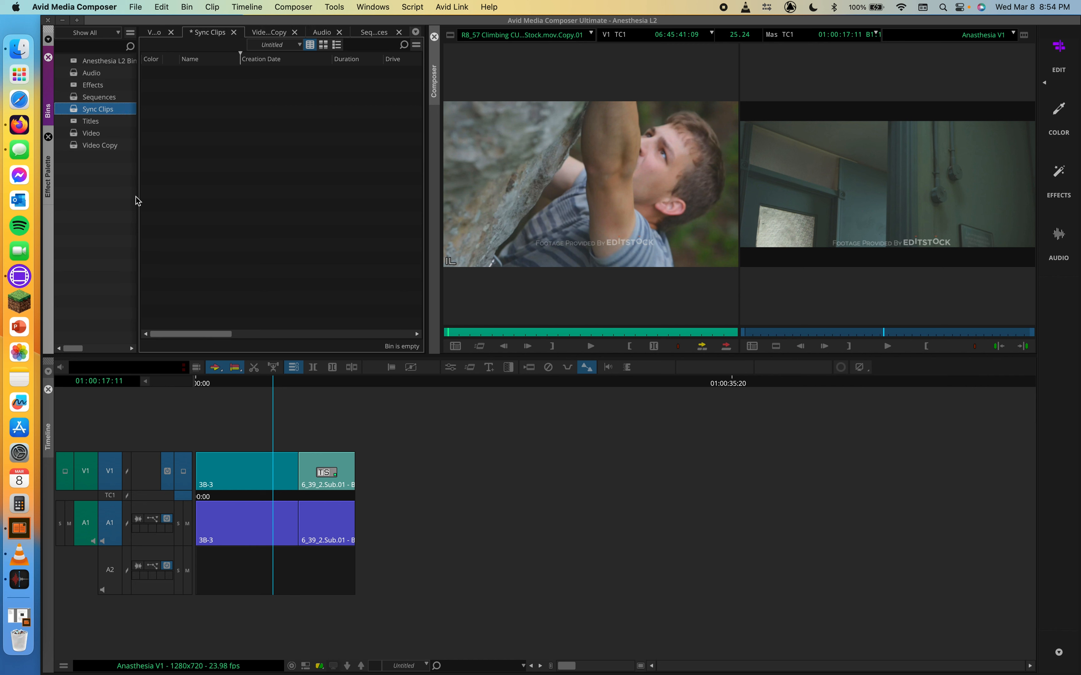
Open the Audio bin and inspect the Cursed Example 1 audio clip.
left_click(70, 109)
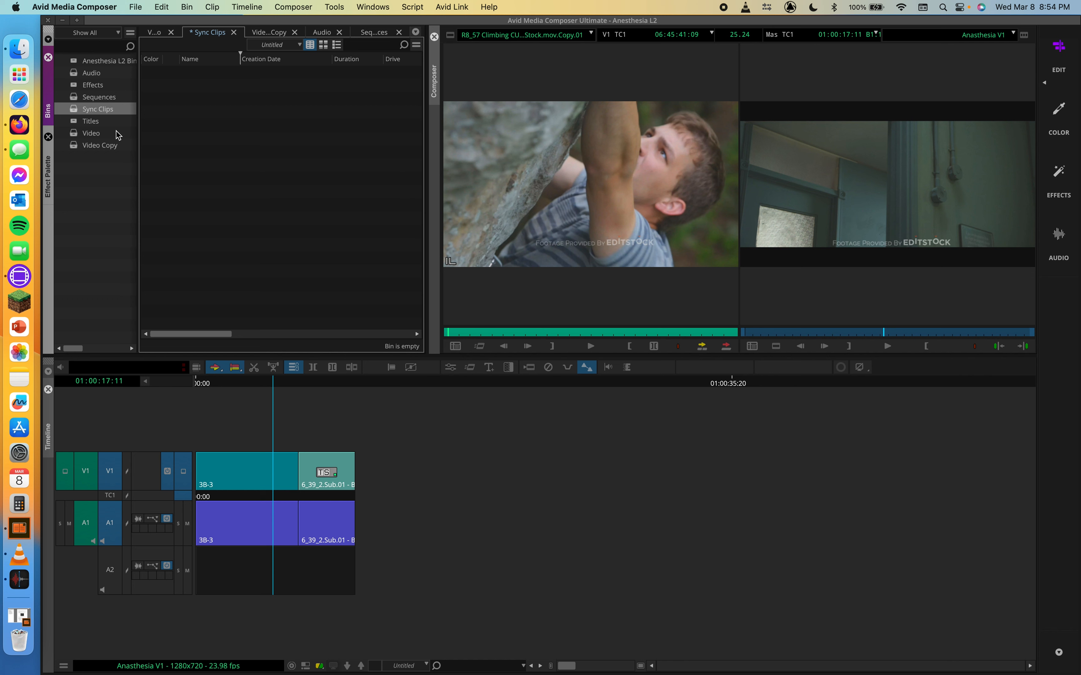
left_click(90, 73)
left_click(188, 72)
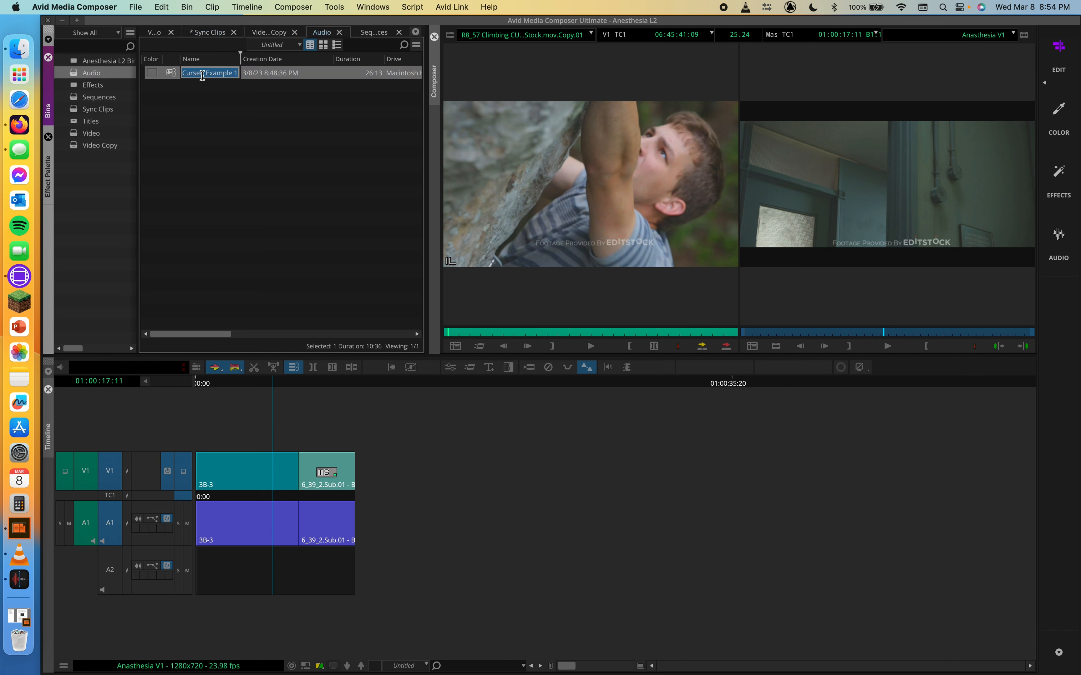
left_click(220, 88)
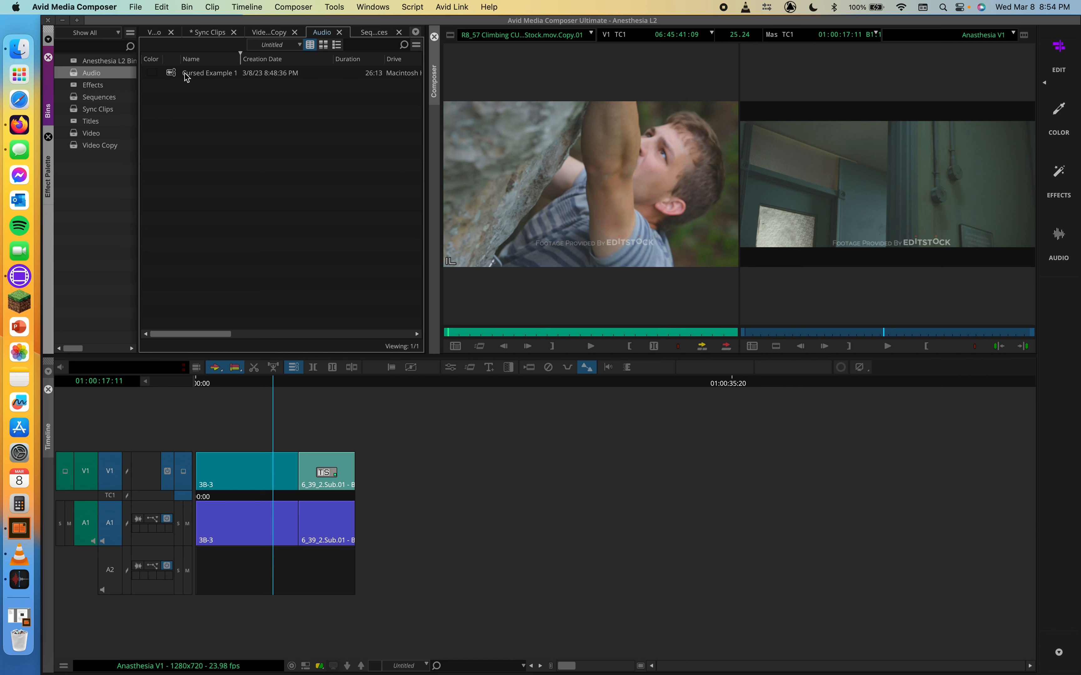
Load Video Cursed Example 1 from the Video bin into the source monitor and scrub through its opening seconds.
left_click(70, 133)
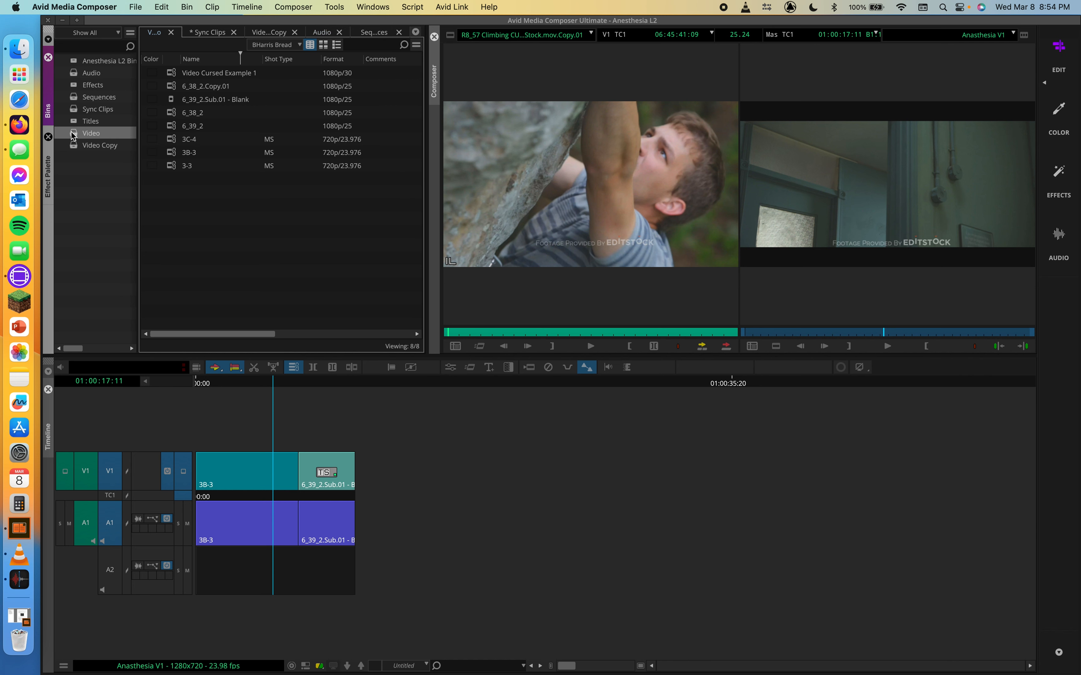
double_click(307, 76)
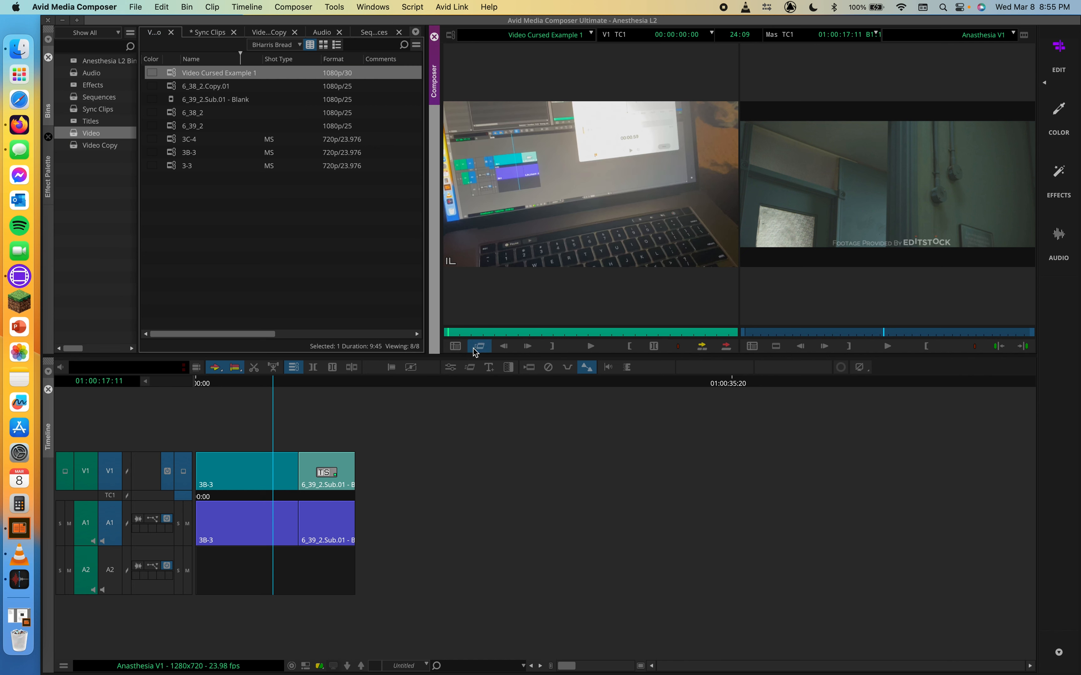
left_click(523, 334)
left_click_drag(470, 336, 435, 335)
left_click_drag(476, 334, 444, 332)
left_click_drag(482, 328, 494, 331)
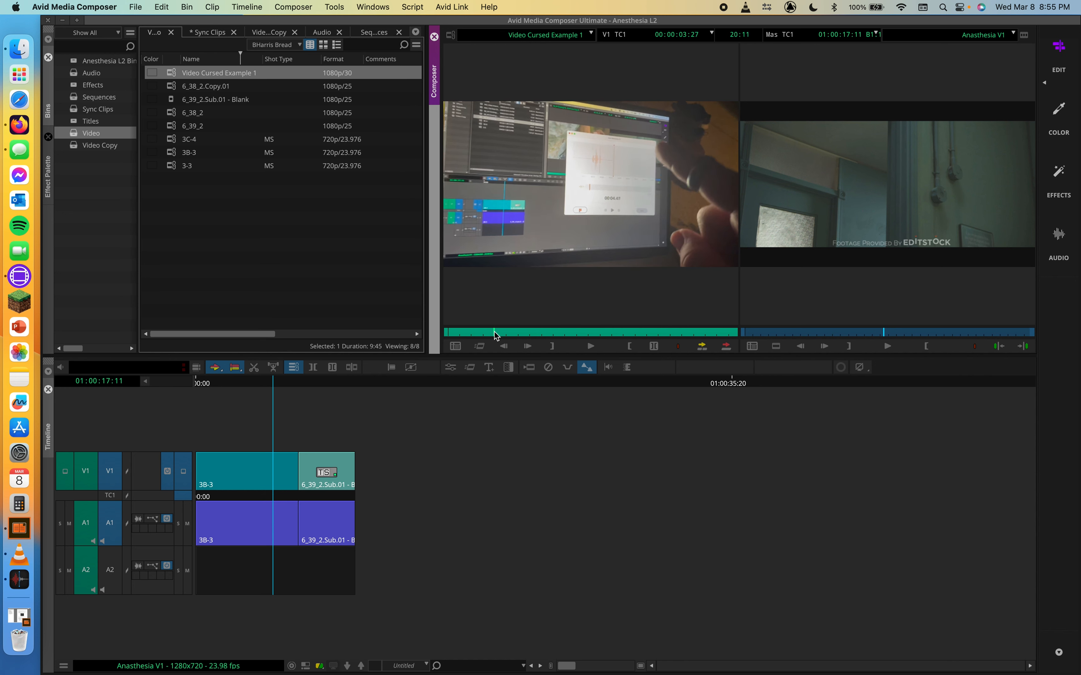
Mark an In point at 00:00:03:27 on Video Cursed Example 1 and clear it, returning to the clip's start.
key("i")
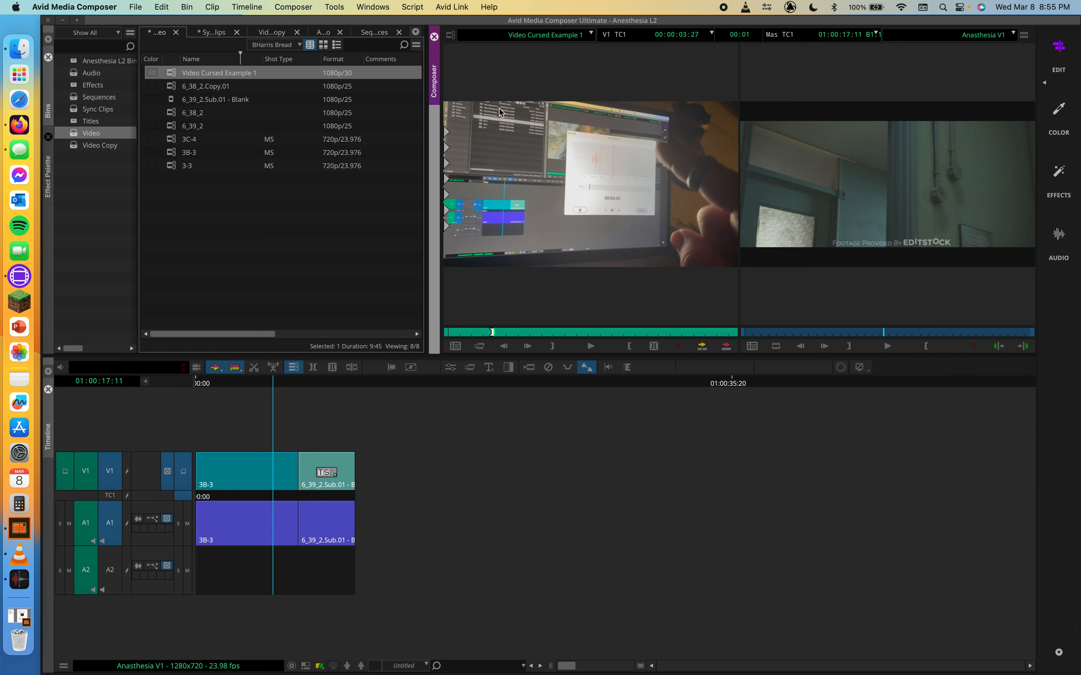
key("g")
left_click_drag(460, 331, 425, 331)
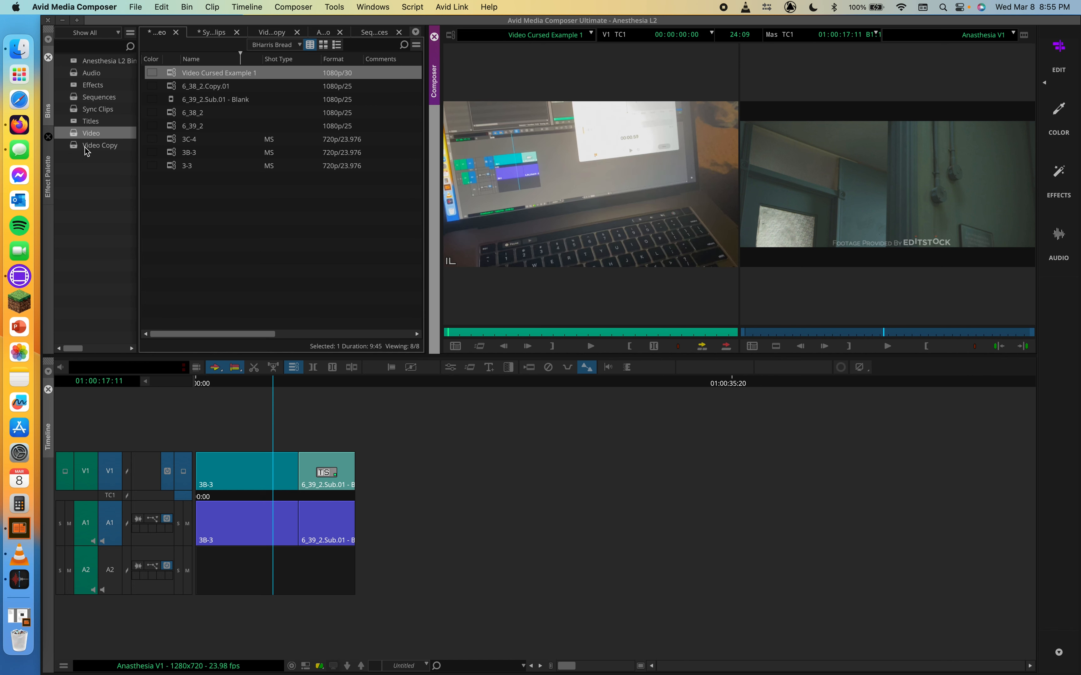
Duplicate Video Cursed Example 1 in the Video bin and move the copy into the Sync Clips bin.
left_click(179, 74)
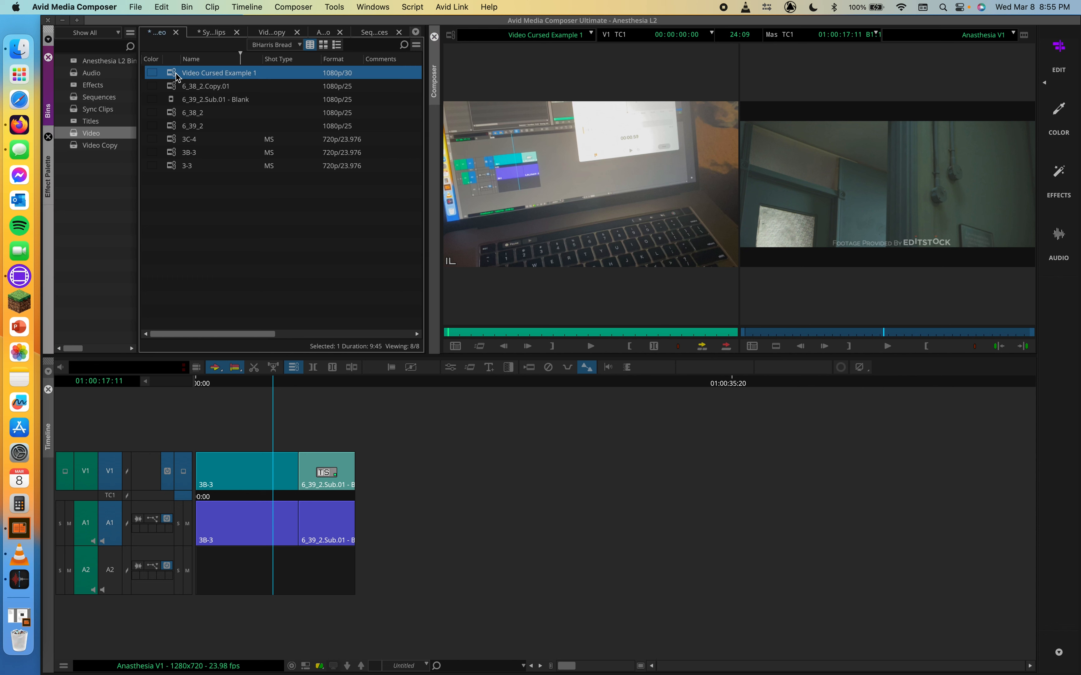
key("super+d")
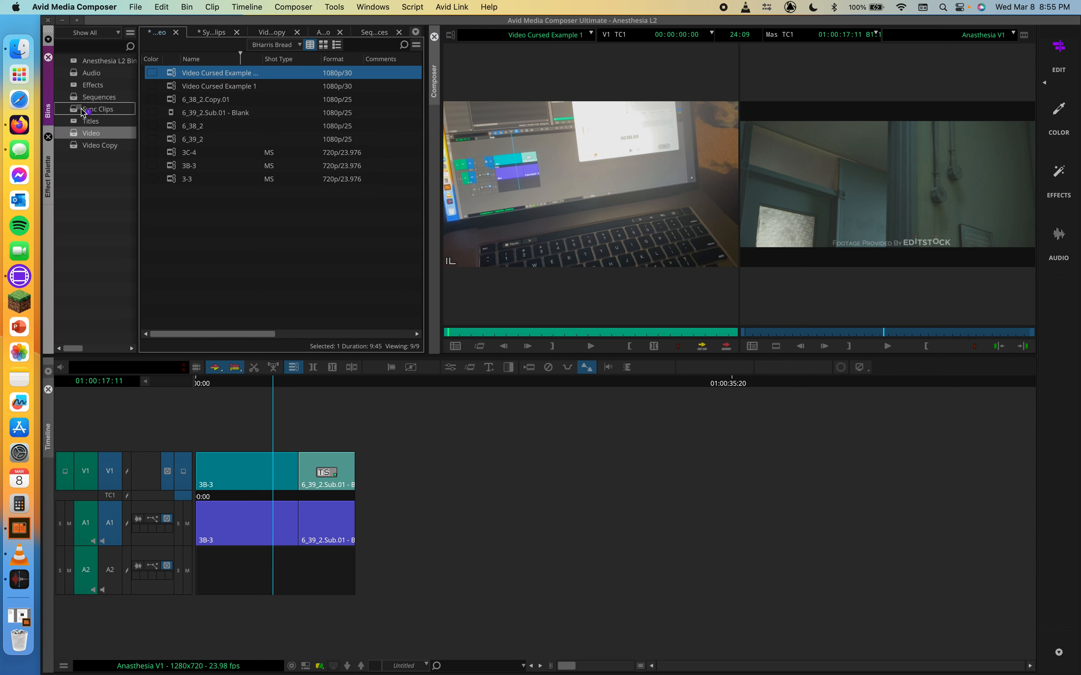
key("super+z")
Duplicate the Cursed Example 1 audio clip in the Audio bin and move the copy into the Sync Clips bin.
double_click(76, 74)
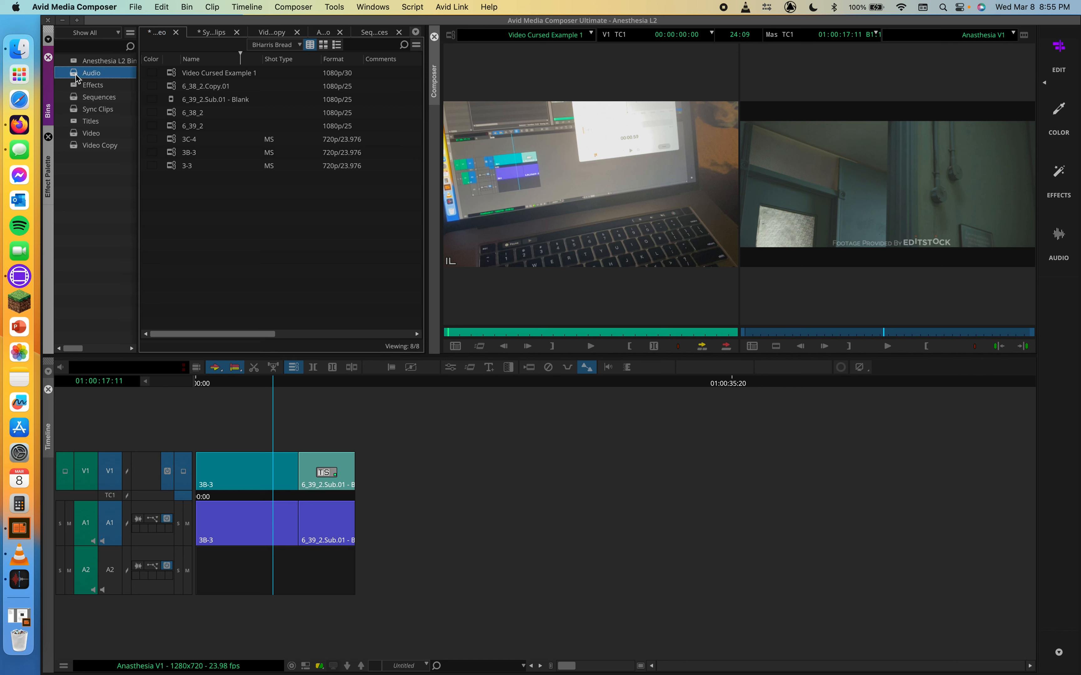
left_click(171, 74)
key("super+d")
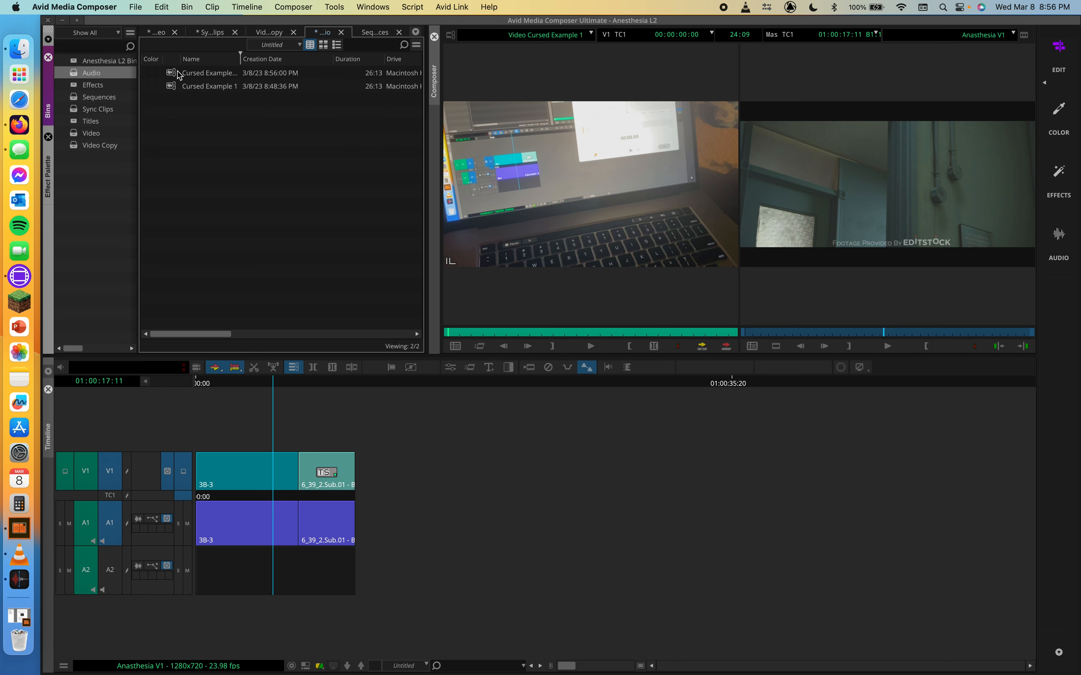
left_click_drag(171, 74, 77, 109)
Set up AutoSync for the duplicated audio and video clips in Sync Clips, using Waveform Analysis.
double_click(76, 109)
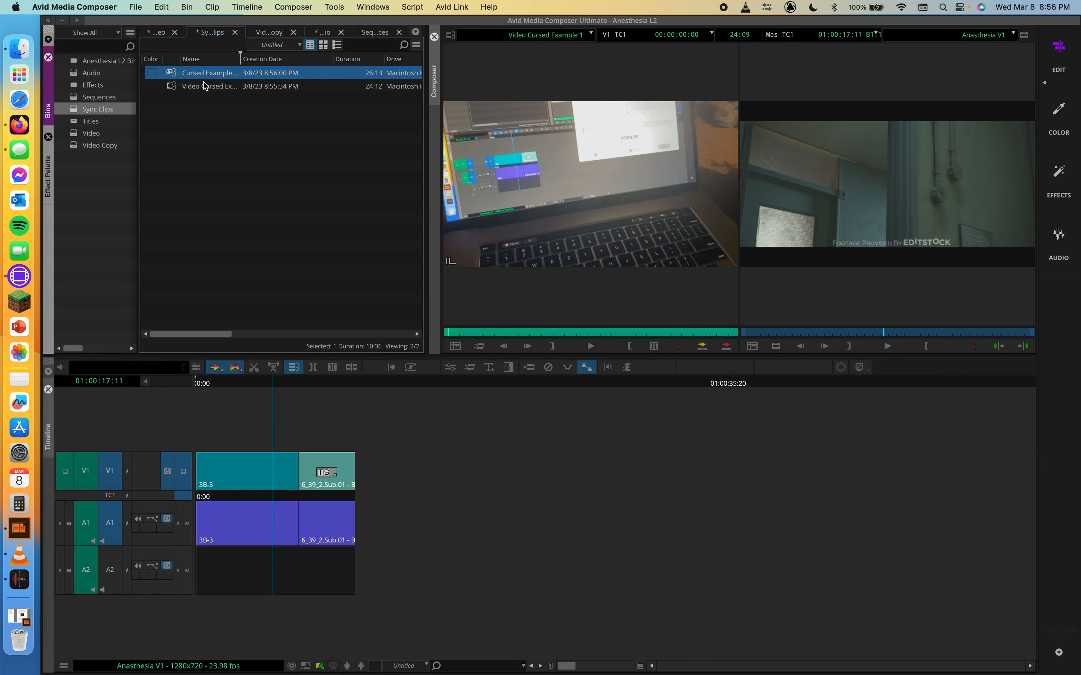
left_click(187, 86, "shift")
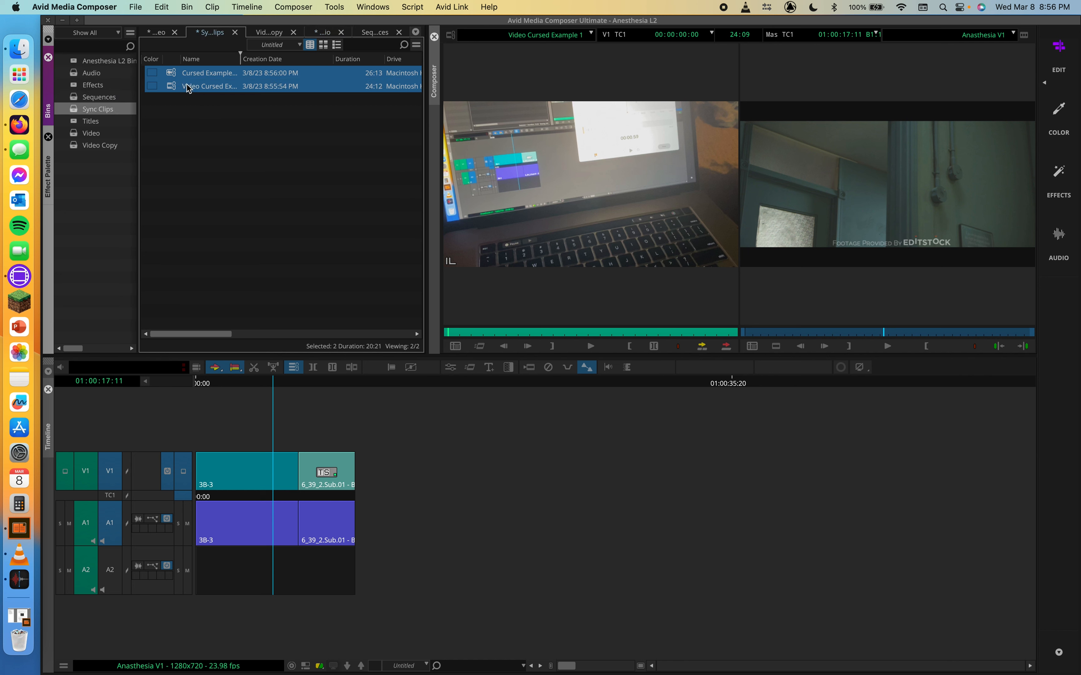
left_click(219, 5)
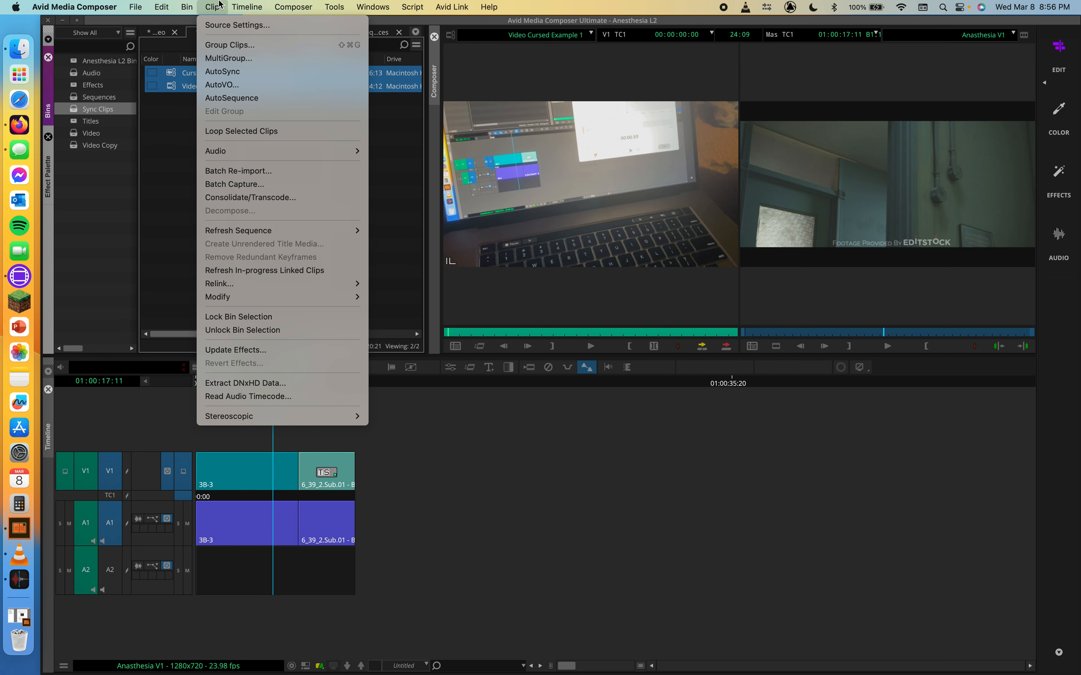
left_click(231, 72)
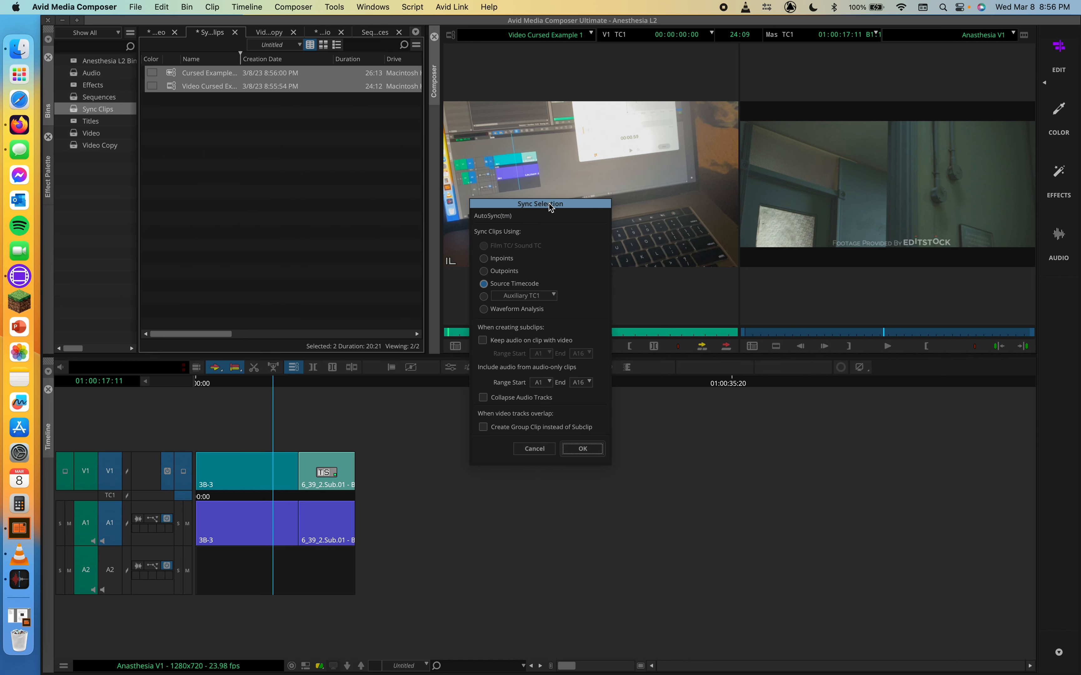
left_click_drag(549, 203, 443, 189)
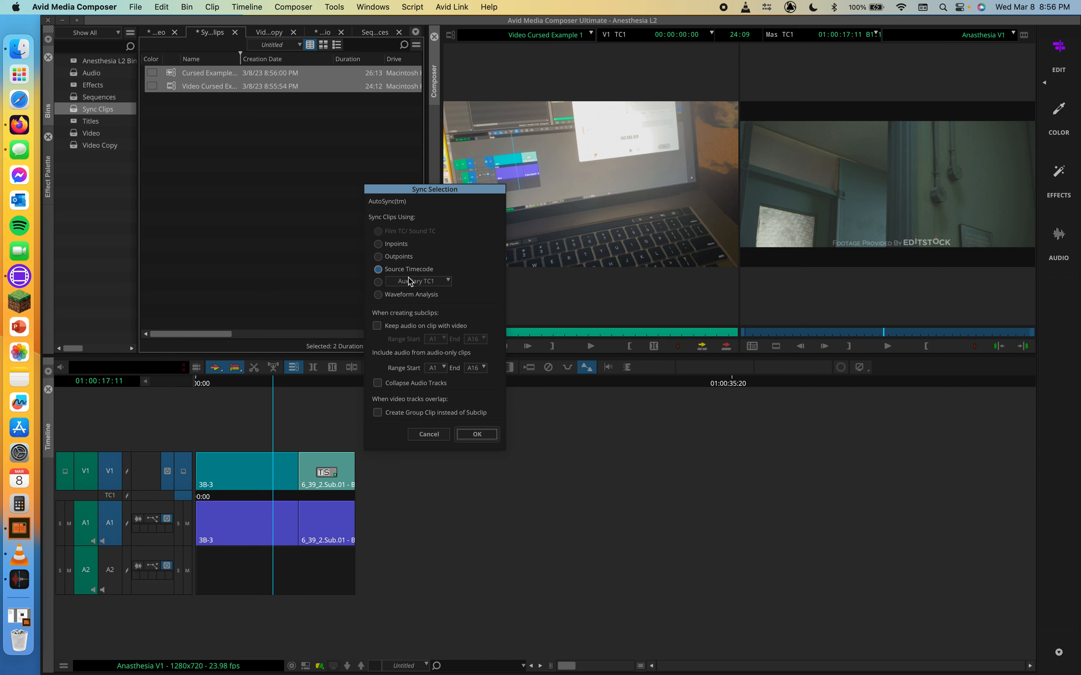
left_click(380, 295)
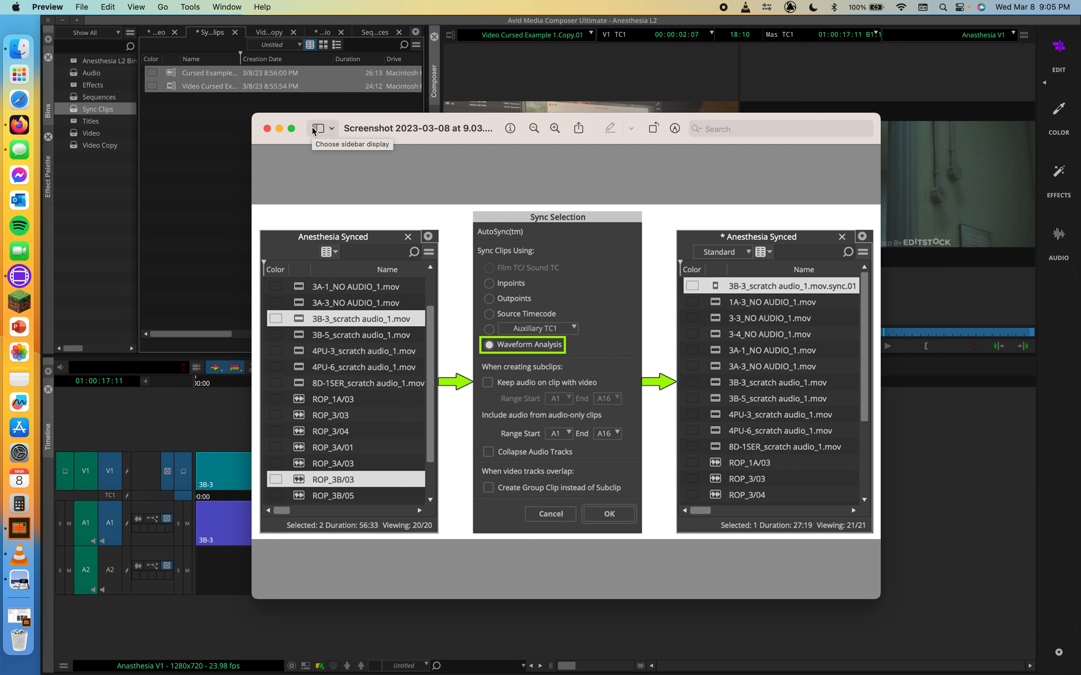
Return to Media Composer from the reference screenshot and delete the two duplicated master clips from the Sync Clips bin.
left_click(228, 217)
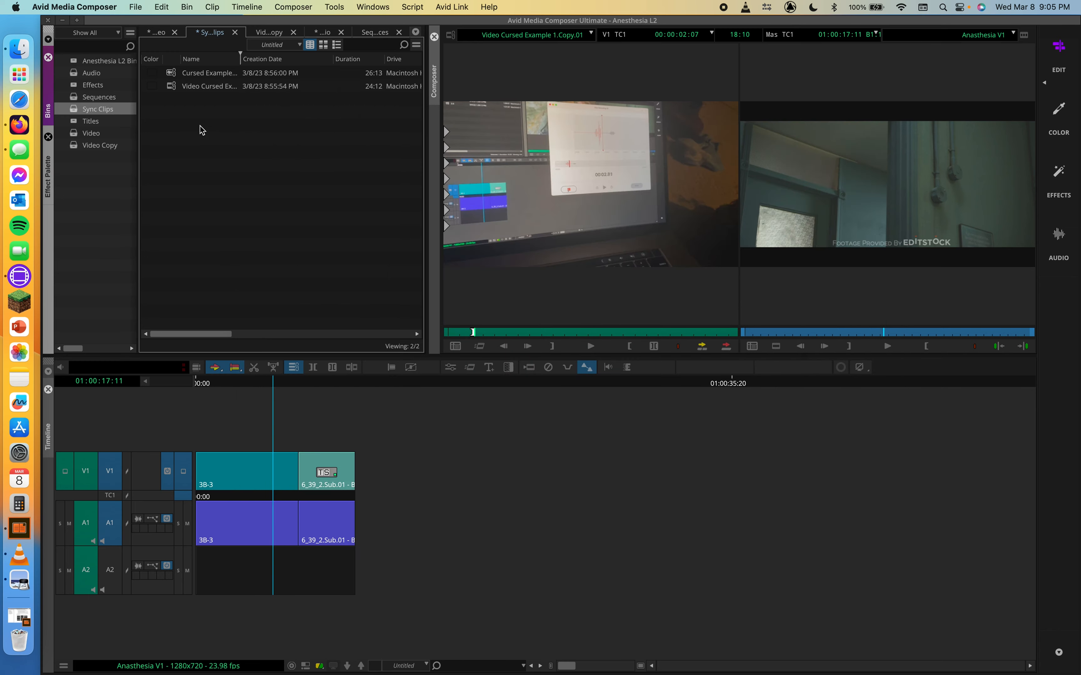
left_click_drag(176, 106, 166, 53)
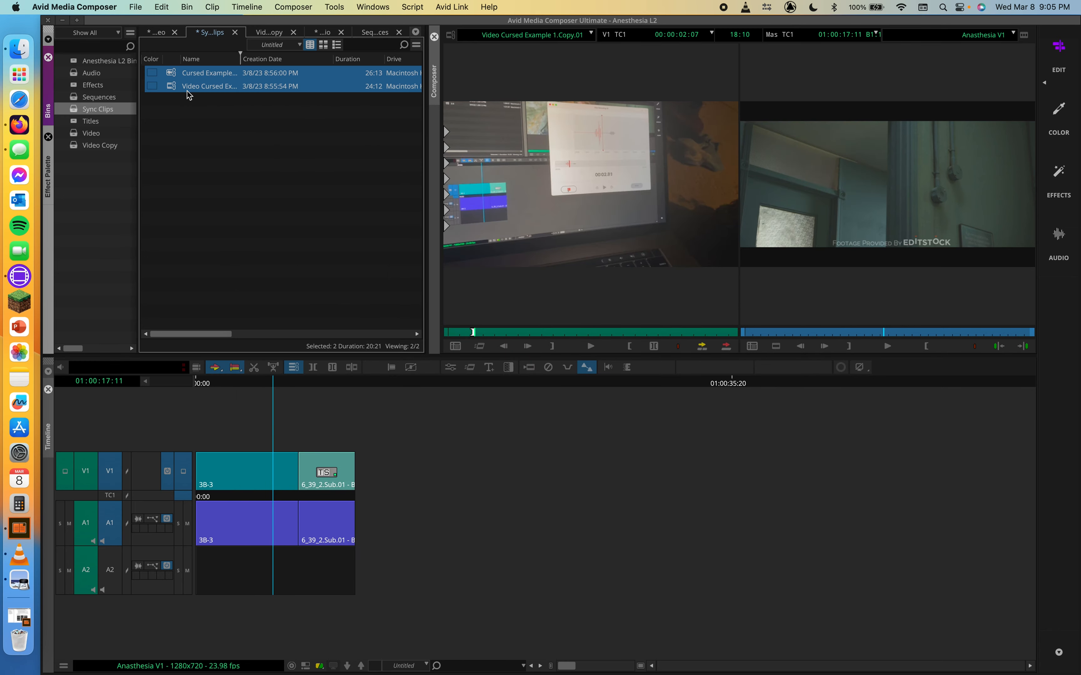
key("Delete")
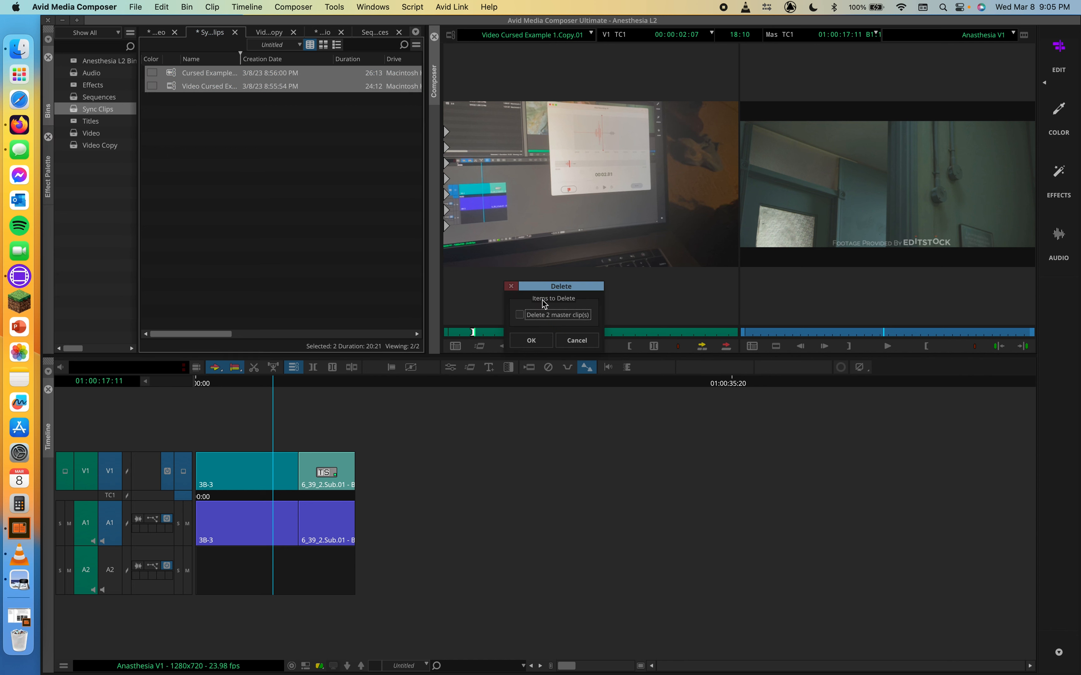
left_click(540, 317)
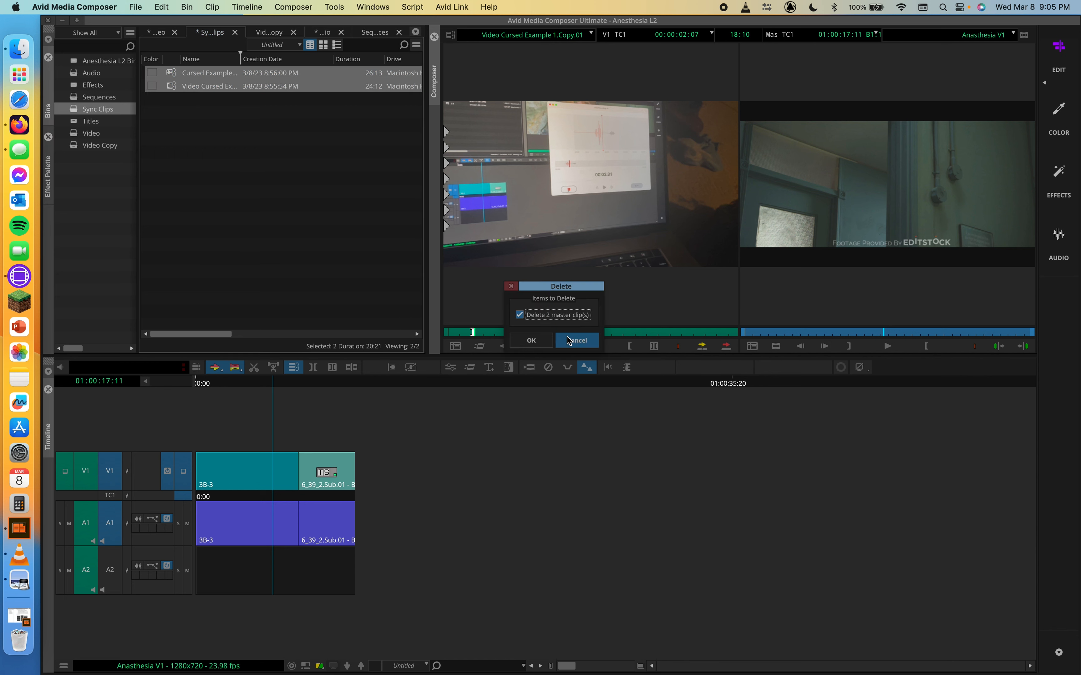
left_click(531, 341)
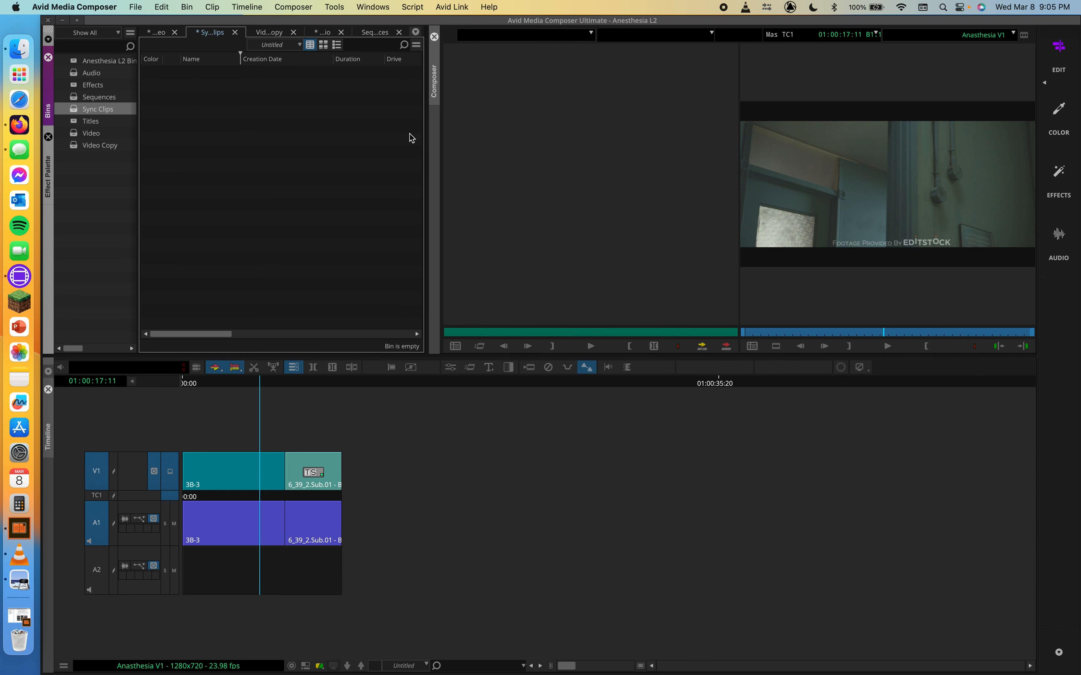
Move the original Video Cursed Example 1 and Cursed Example 1 clips from the Video and Audio bins into Sync Clips.
double_click(76, 135)
left_click(184, 72)
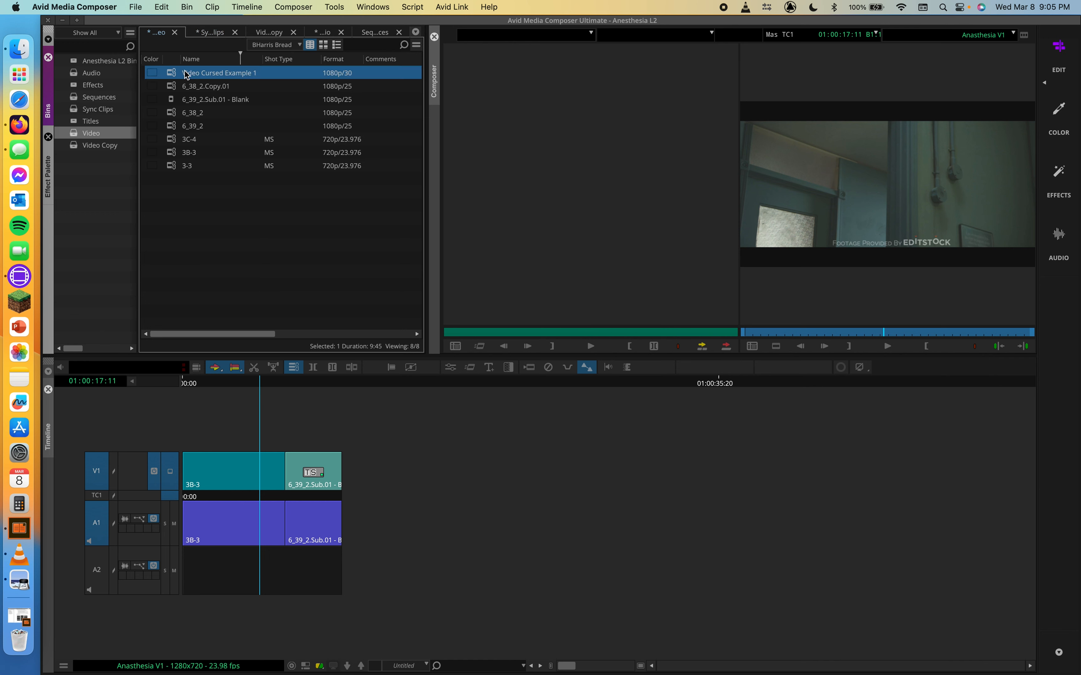
left_click(185, 72)
left_click(170, 75)
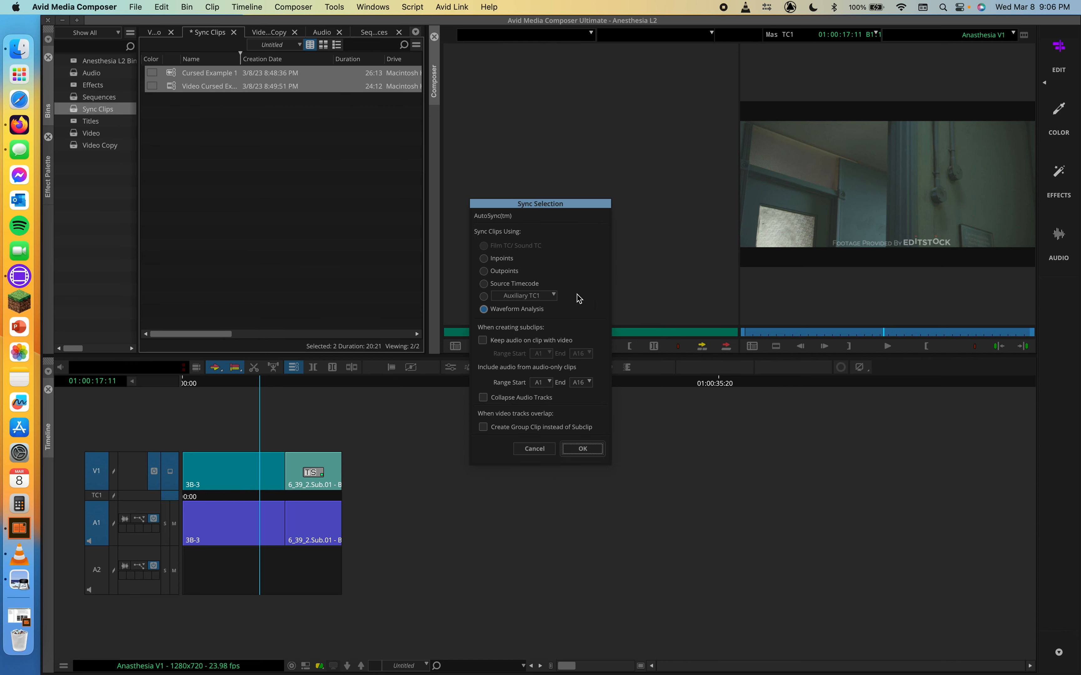
Try to AutoSync the original Cursed Example audio and video clips using Waveform Analysis.
left_click(583, 451)
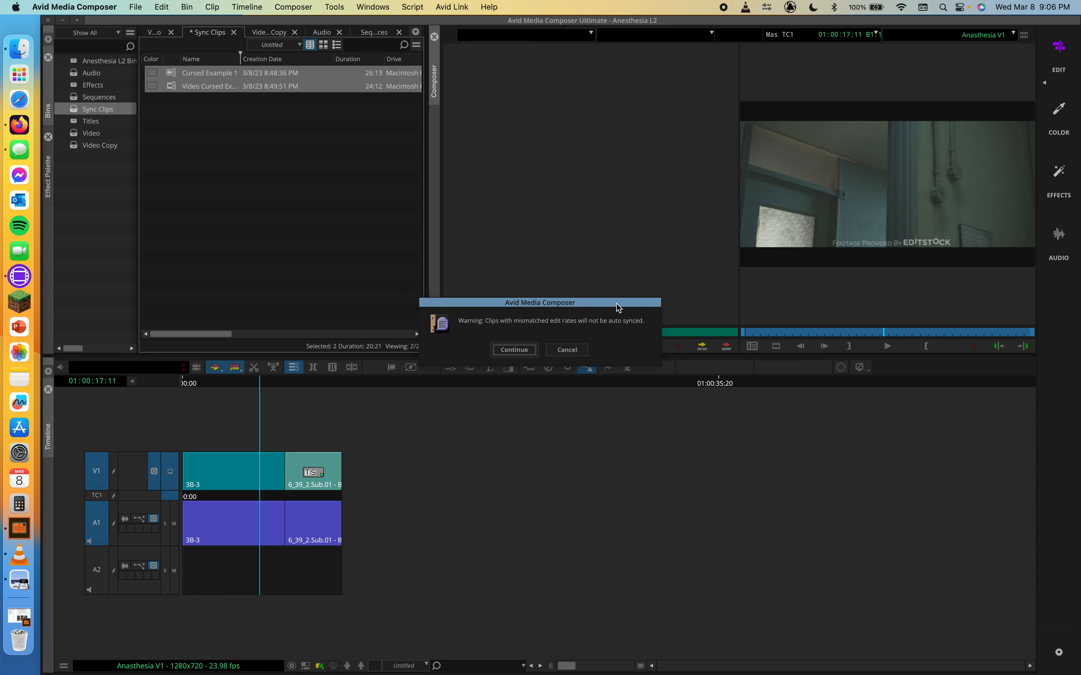
left_click(513, 351)
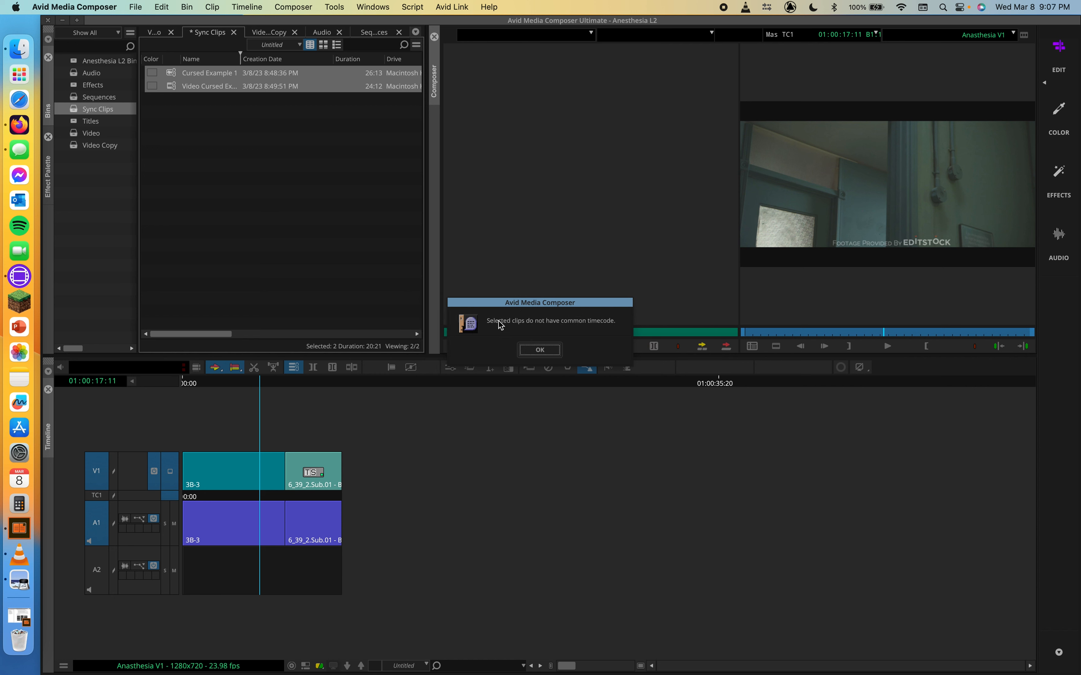
left_click(545, 351)
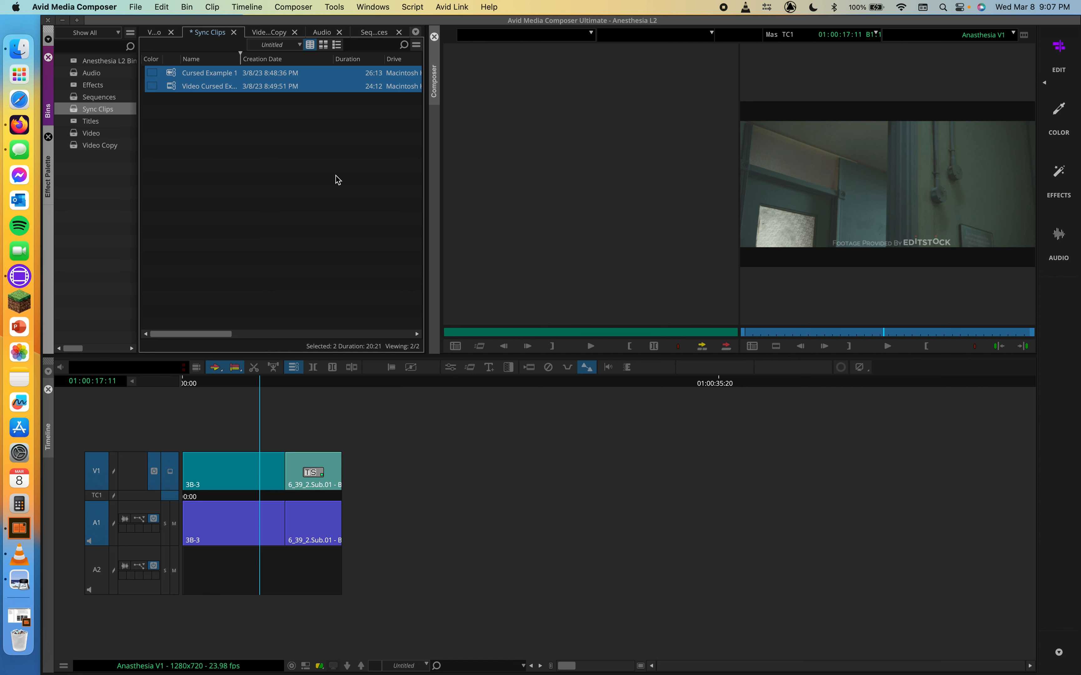
Load Video Cursed Example 1 from Sync Clips into the source monitor and play its first second.
left_click(193, 118)
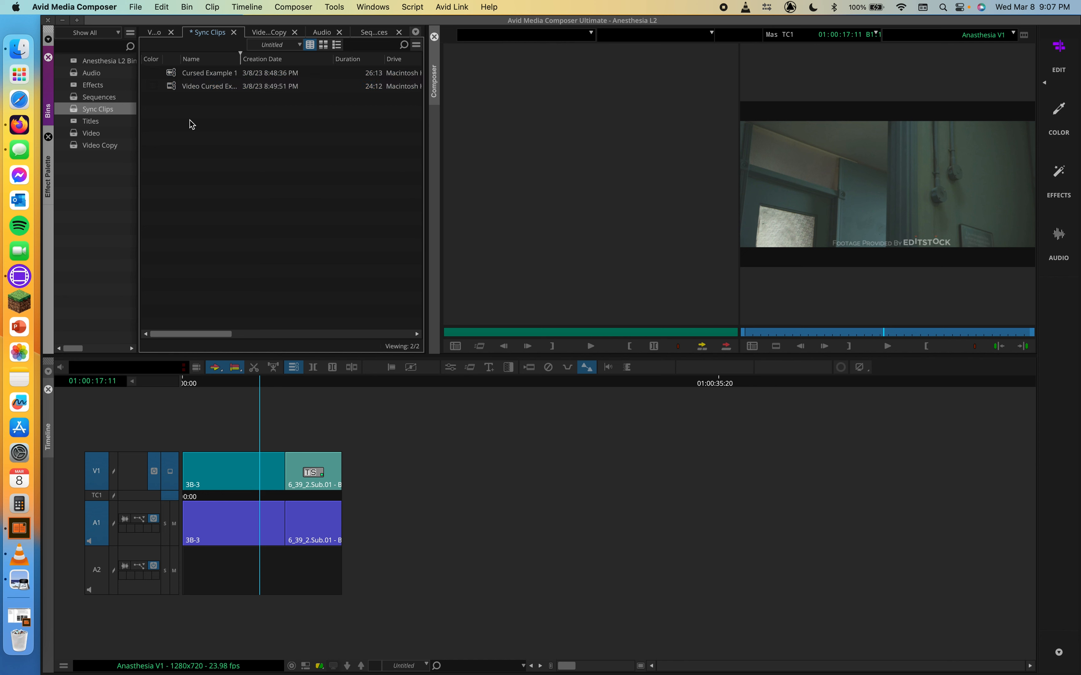
left_click_drag(170, 84, 550, 253)
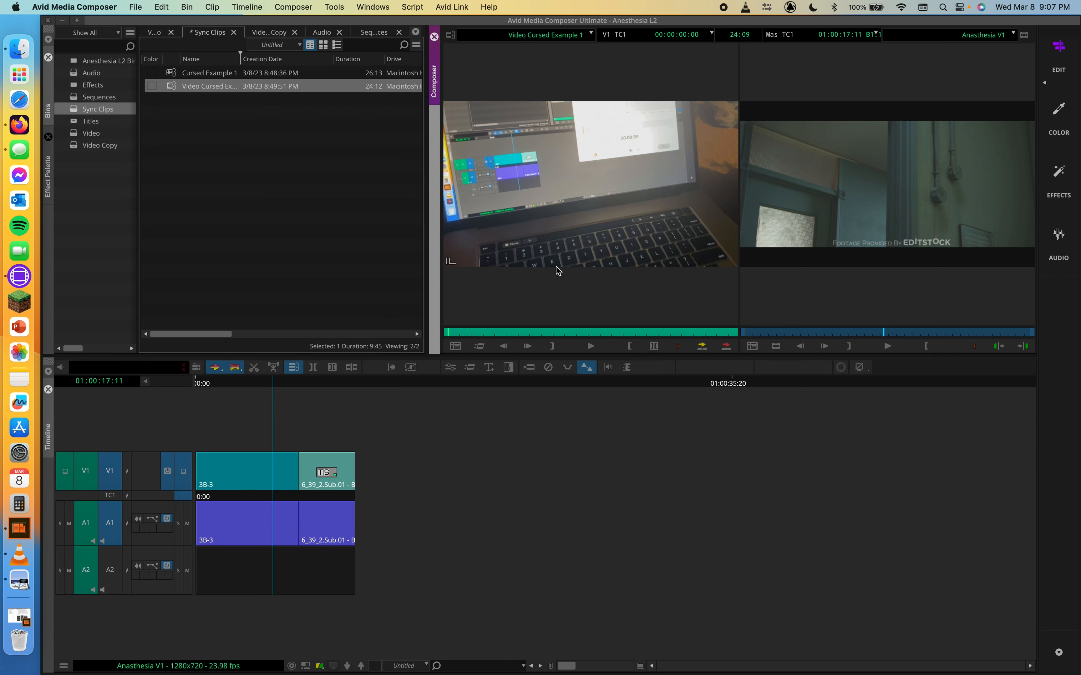
key("space")
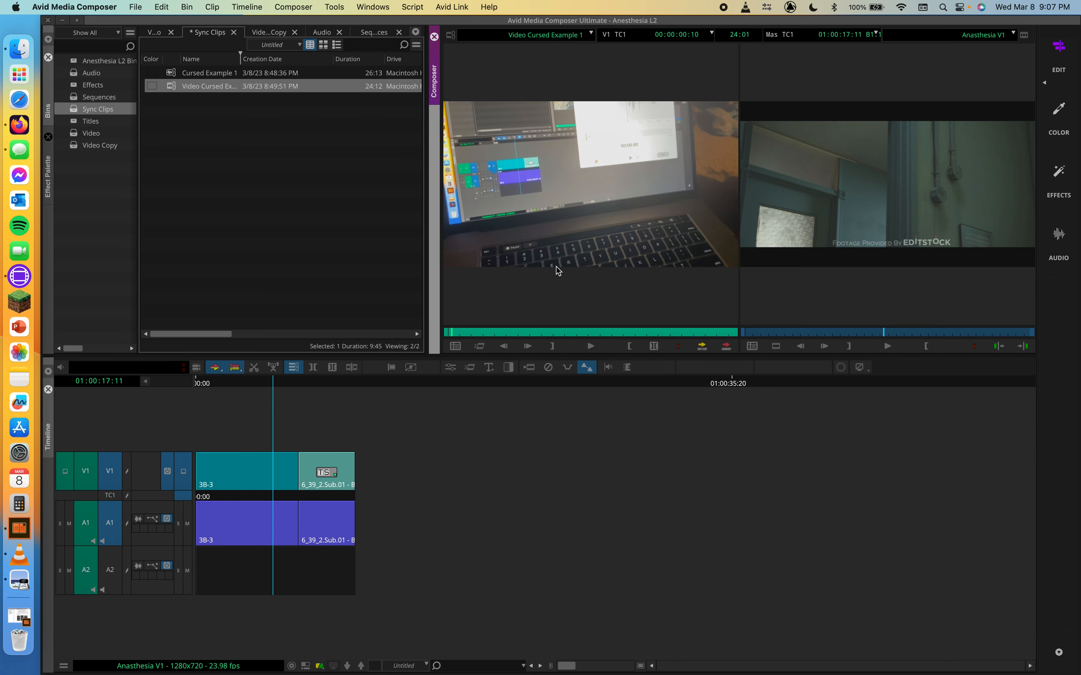
key("space")
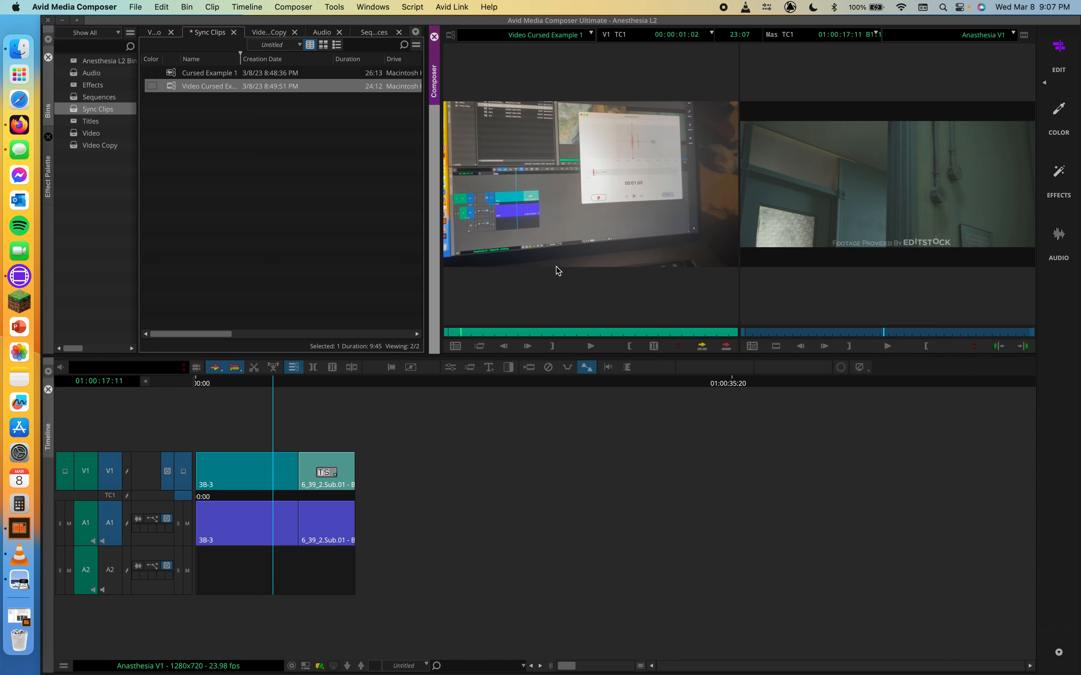
Step Video Cursed Example 1 back to its first frame, advance 11 frames and play on from there.
key("Left")
key("Left")
key("Left")
key("Left")
key("Left")
key("Left")
key("Left")
key("Left")
key("Left")
key("Left")
key("Left")
key("Left")
key("Left")
key("Left")
key("Left")
key("Left")
key("Left")
key("Left")
key("Left")
key("Left")
key("Left")
key("Left")
key("Left")
key("Left")
key("Left")
key("Left")
key("Left")
key("Left")
key("Left")
key("Left")
key("Left")
key("Left")
key("Left")
key("Left")
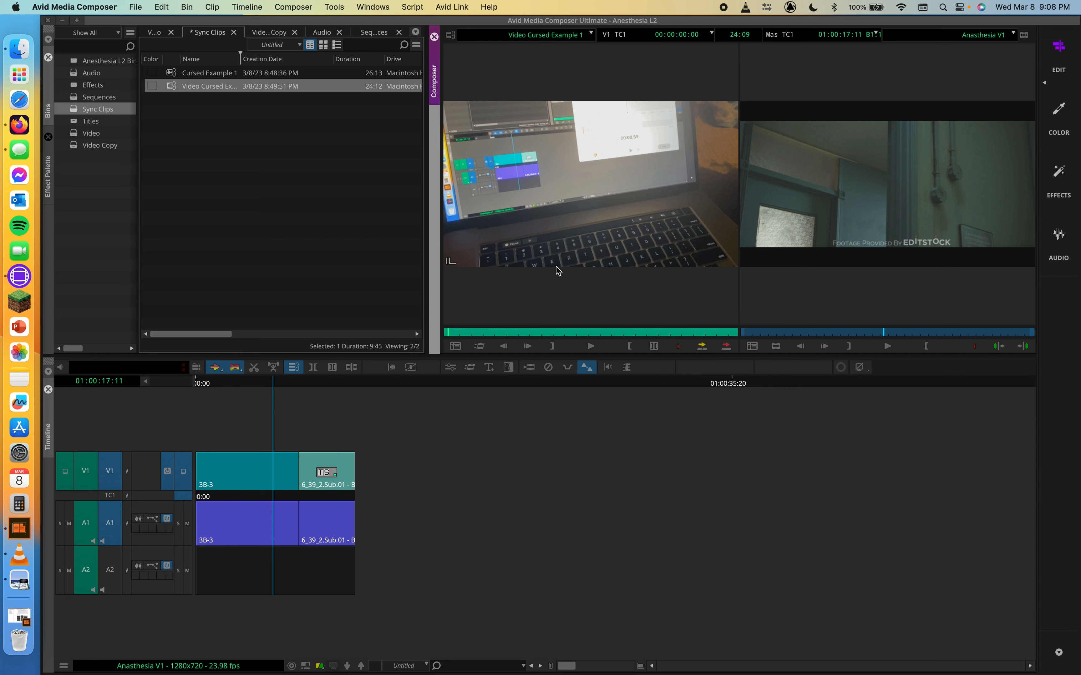
key("Right")
key("Right")
key("Right")
key("Right")
key("Right")
key("Right")
key("Right")
key("Right")
key("Right")
key("Right")
key("Right")
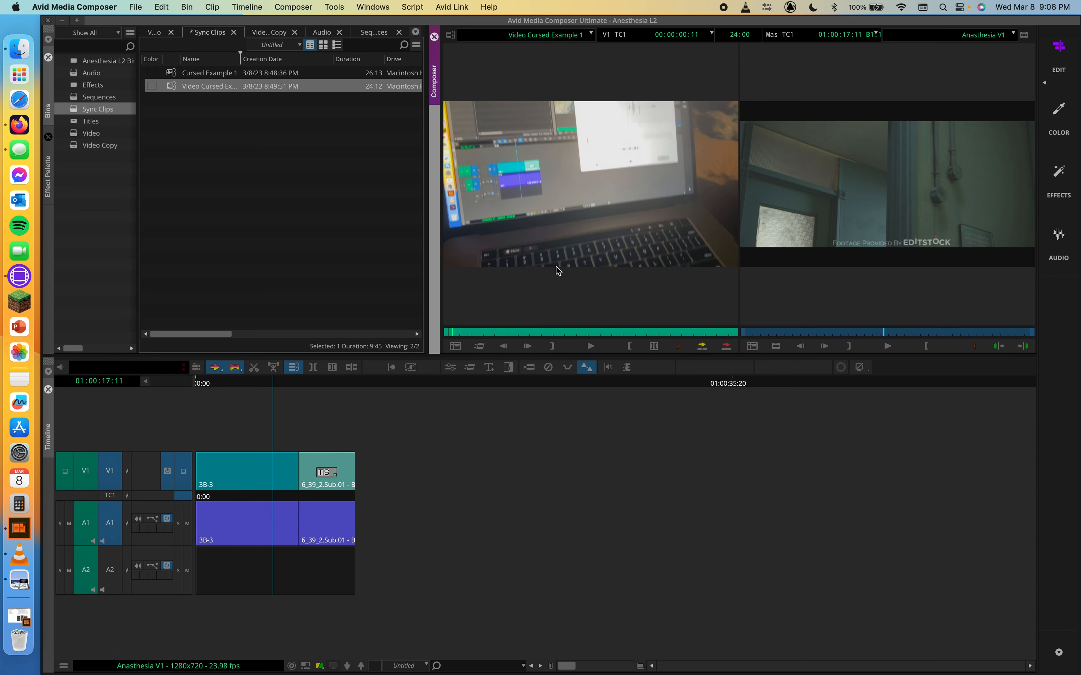
key("space")
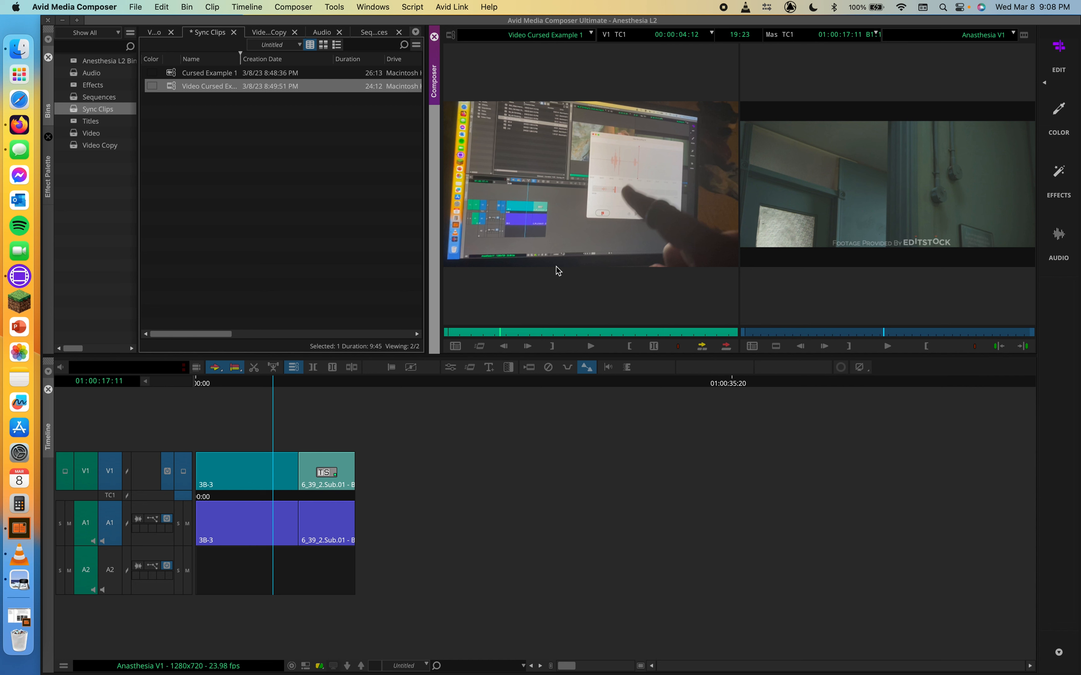
Turn on audio scrubbing and scrub through Video Cursed Example 1 in the source monitor.
left_click(609, 368)
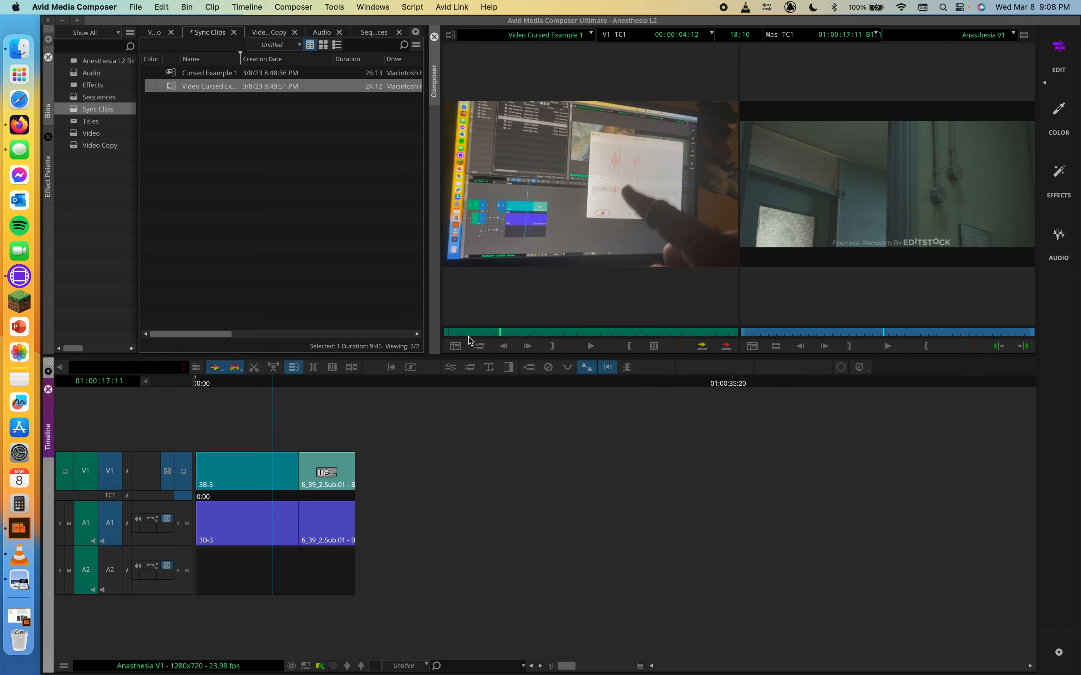
left_click(488, 332)
left_click_drag(488, 332, 546, 330)
left_click(535, 328)
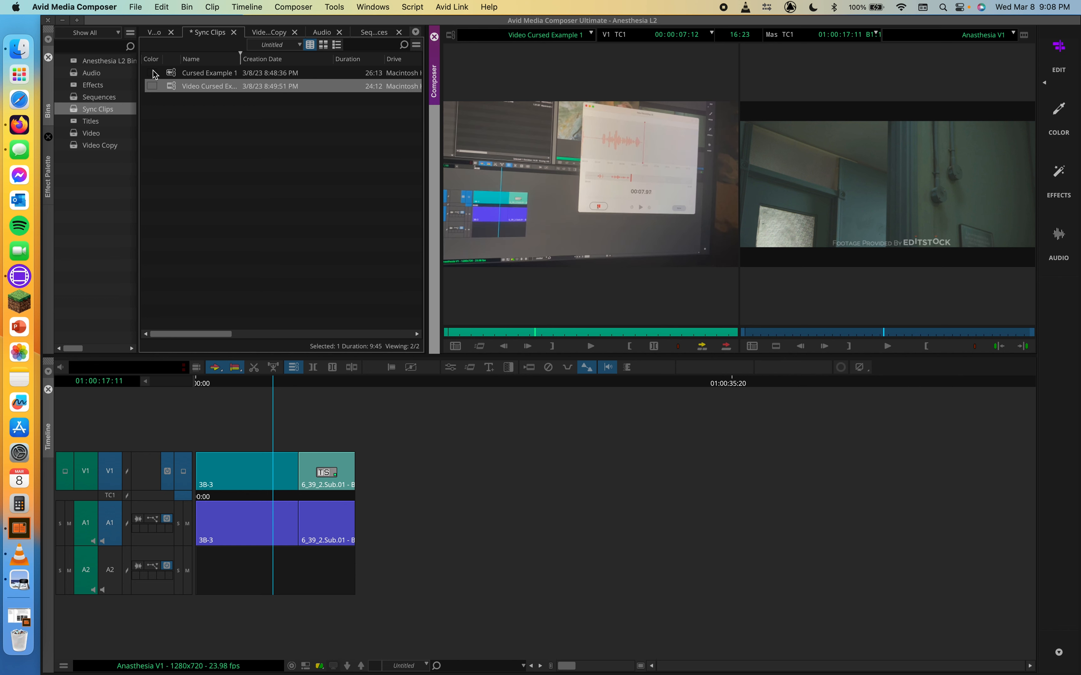
Load the Cursed Example 1 audio clip from Sync Clips into the source monitor and scrub through its sound.
left_click(169, 75)
double_click(169, 75)
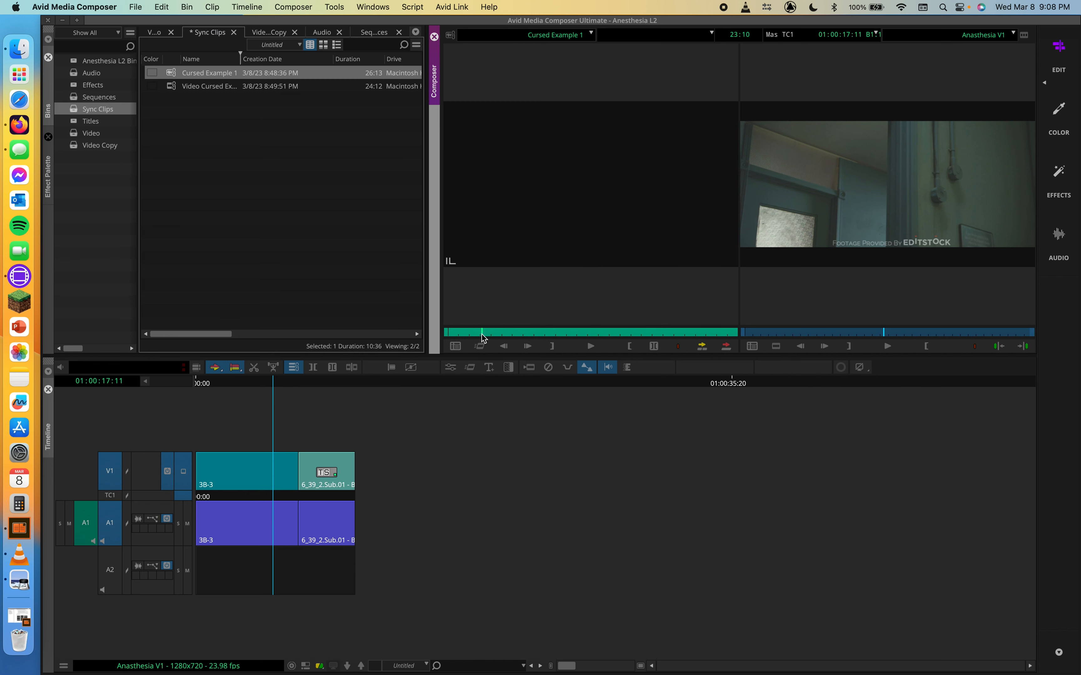
left_click_drag(481, 333, 567, 332)
left_click_drag(473, 331, 495, 335)
Reload Video Cursed Example 1, scrub it to near its end, and turn audio scrubbing off.
double_click(173, 87)
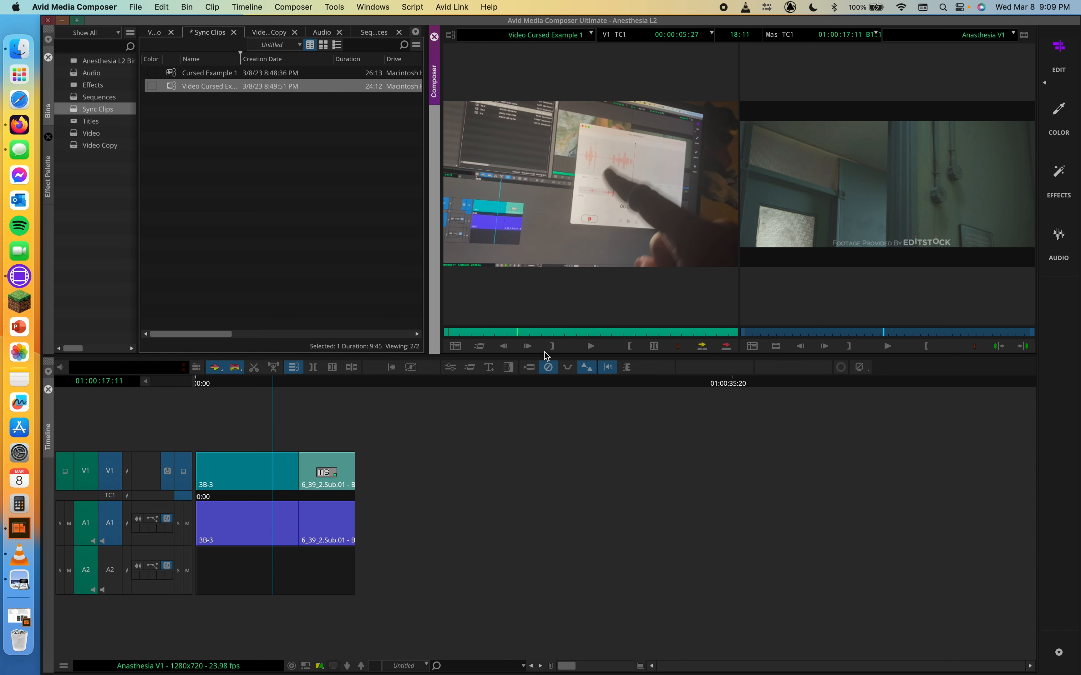
left_click_drag(521, 336, 596, 333)
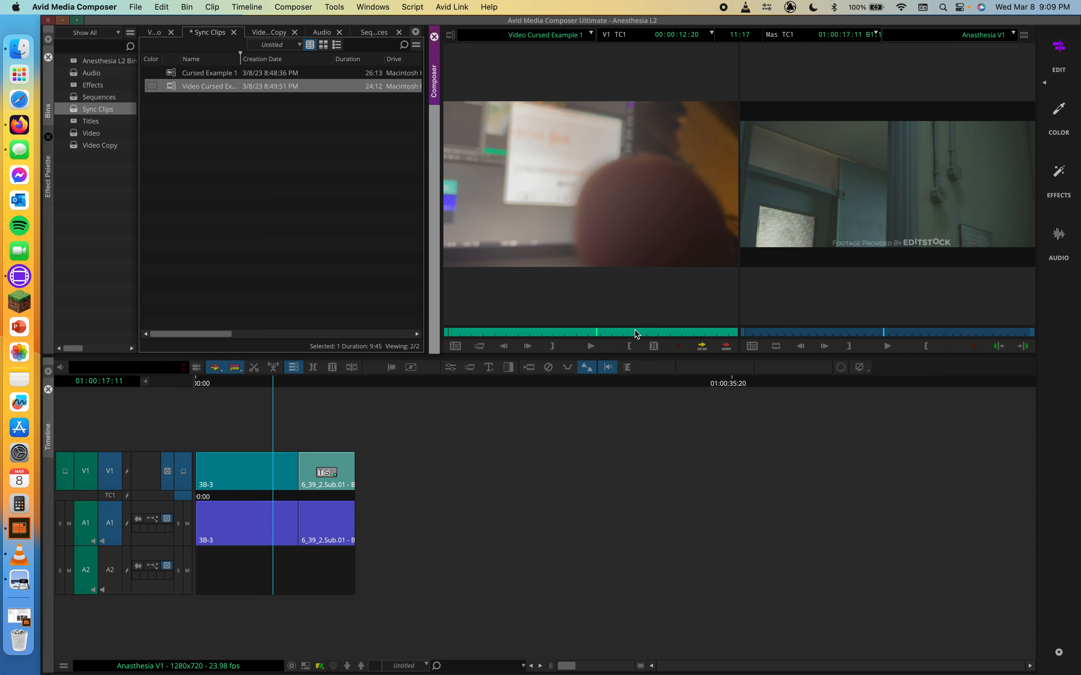
left_click_drag(635, 331, 701, 334)
left_click(609, 367)
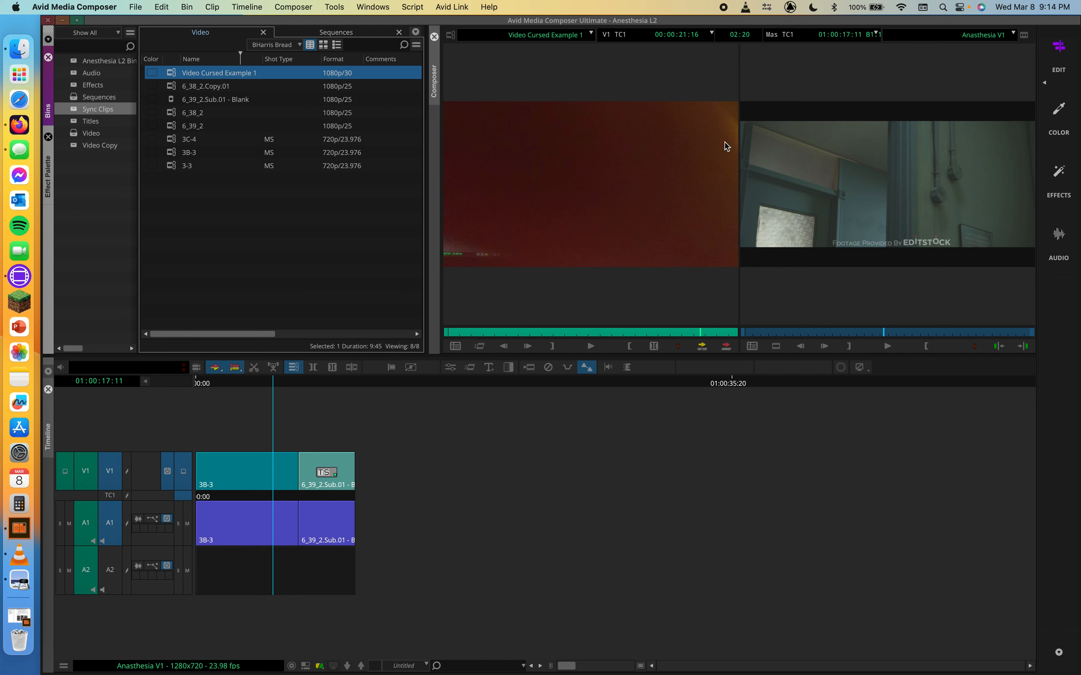
left_click_drag(217, 195, 194, 134)
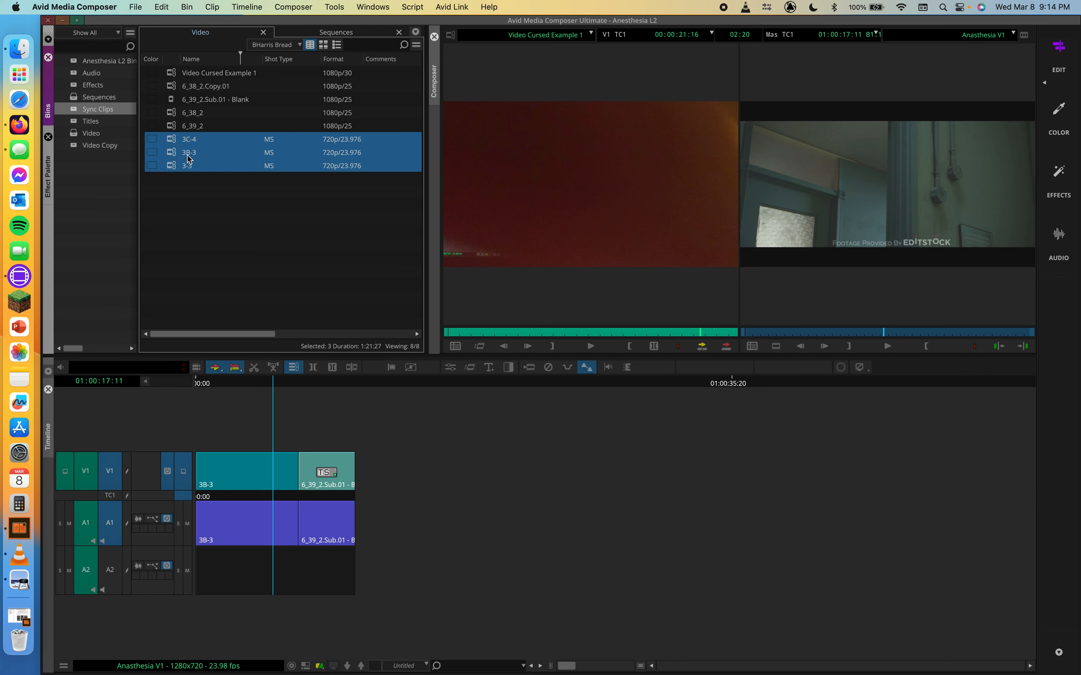
left_click(198, 189)
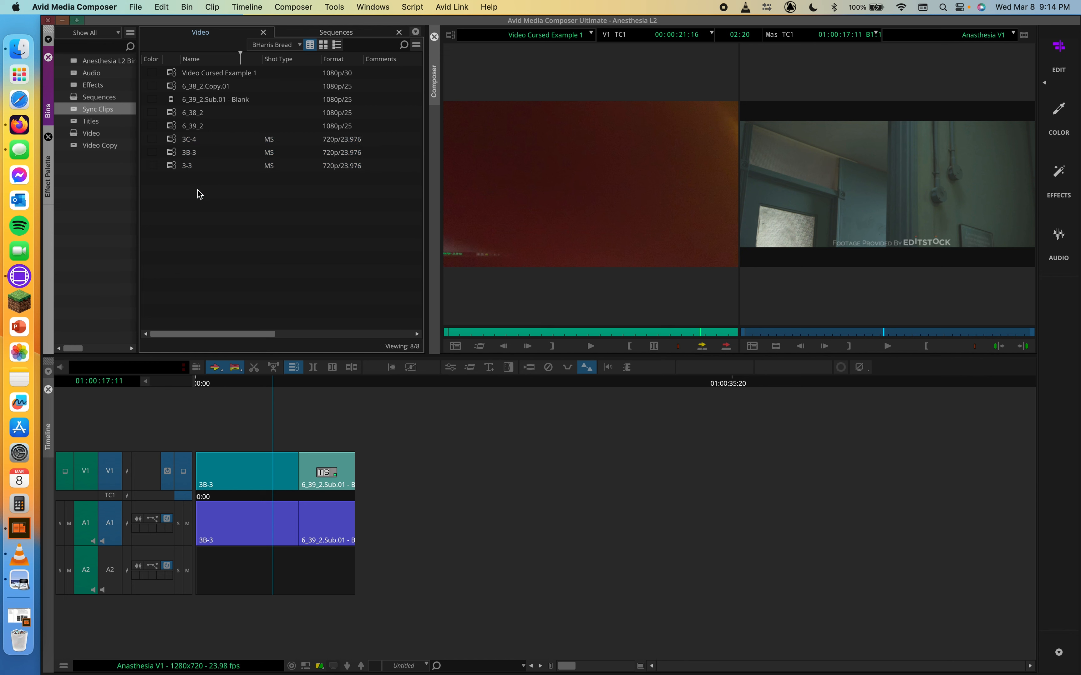
left_click_drag(190, 158, 188, 141)
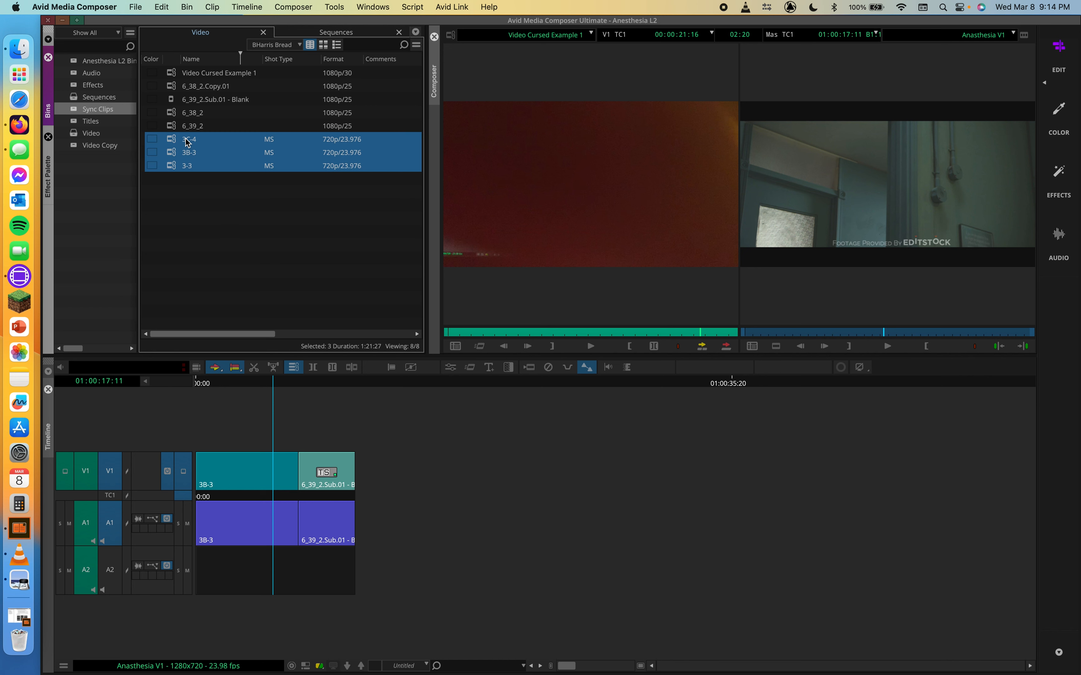
left_click(203, 113)
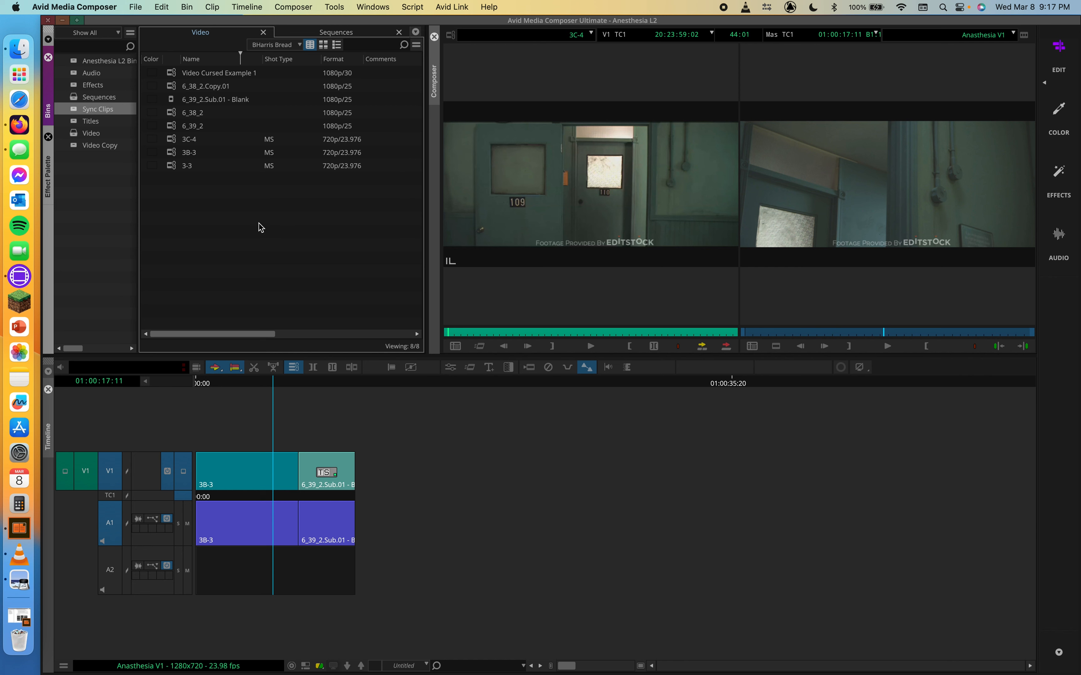
Group clips 3C-4, 3B-3 and 3-3 in the Video bin, syncing them by Source Timecode.
left_click_drag(181, 184, 173, 141)
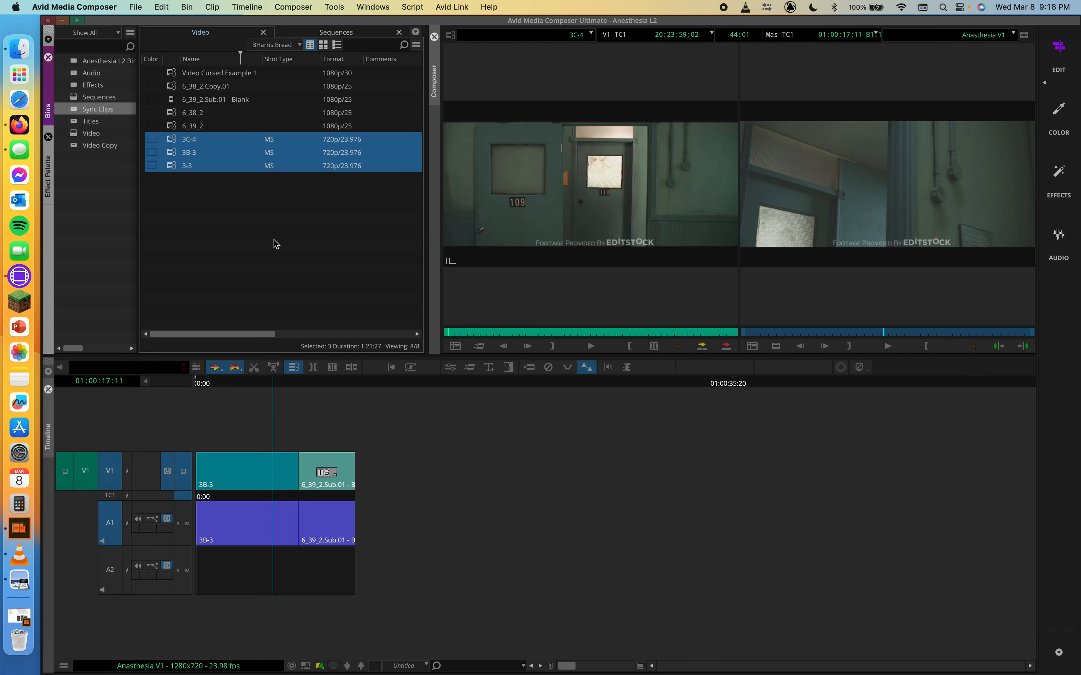
key("super+shift+g")
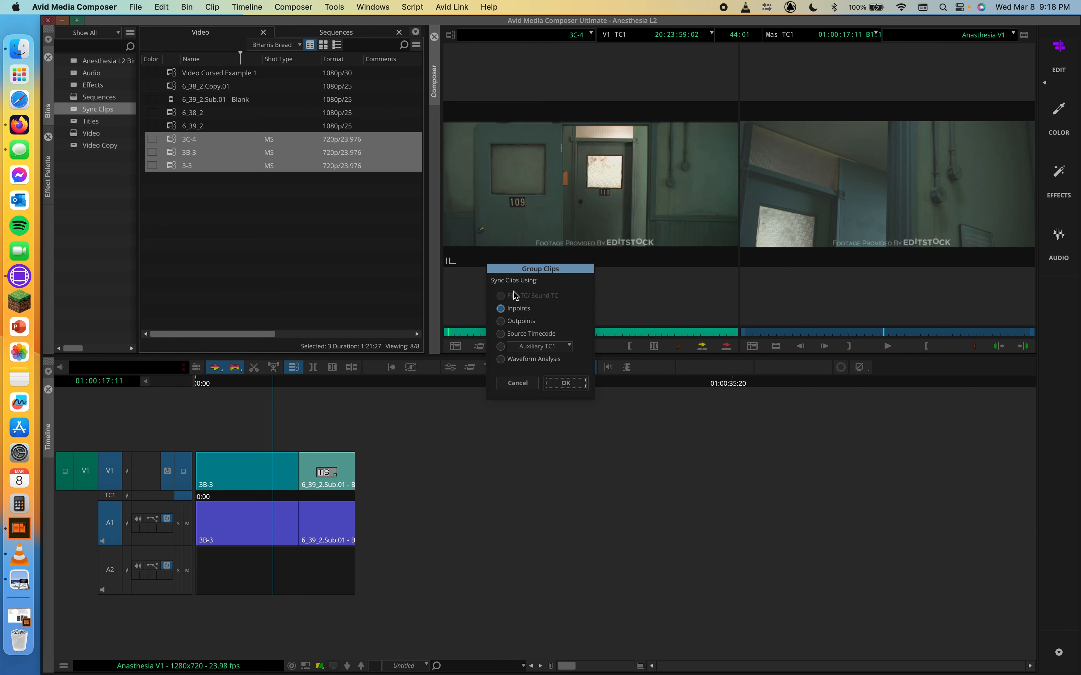
left_click(516, 334)
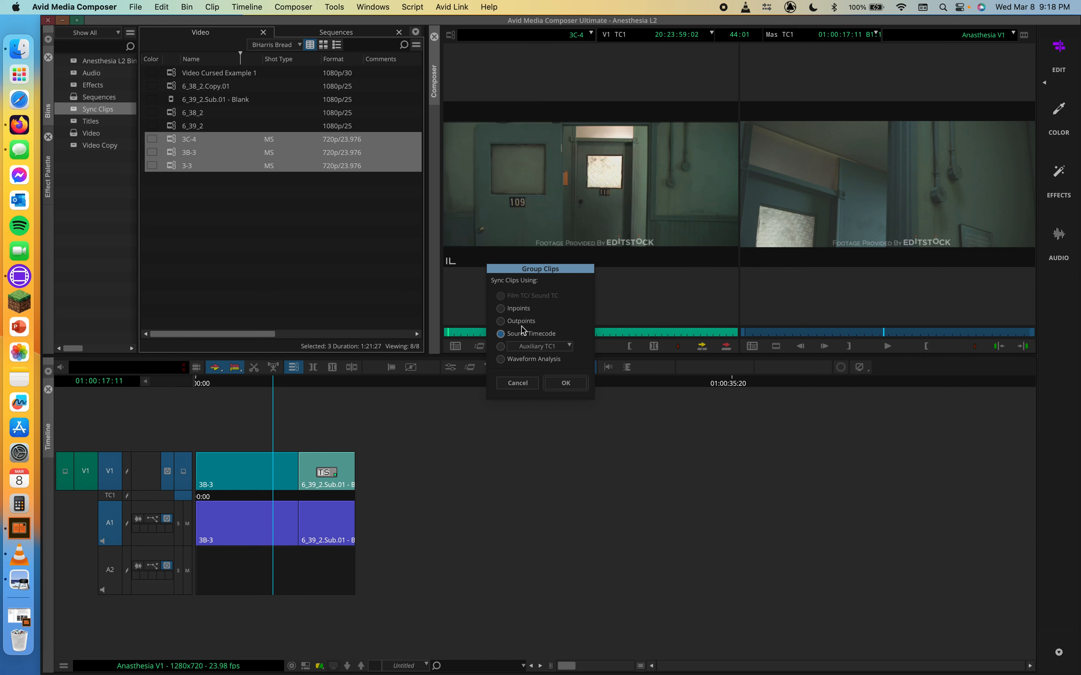
left_click(565, 383)
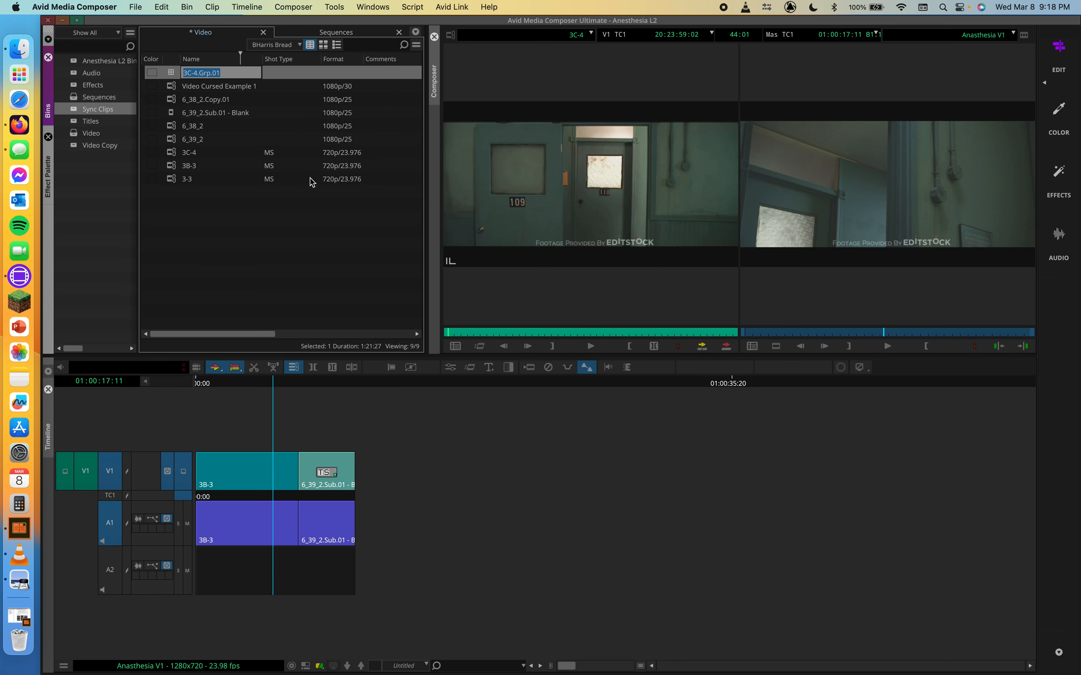
left_click(202, 178)
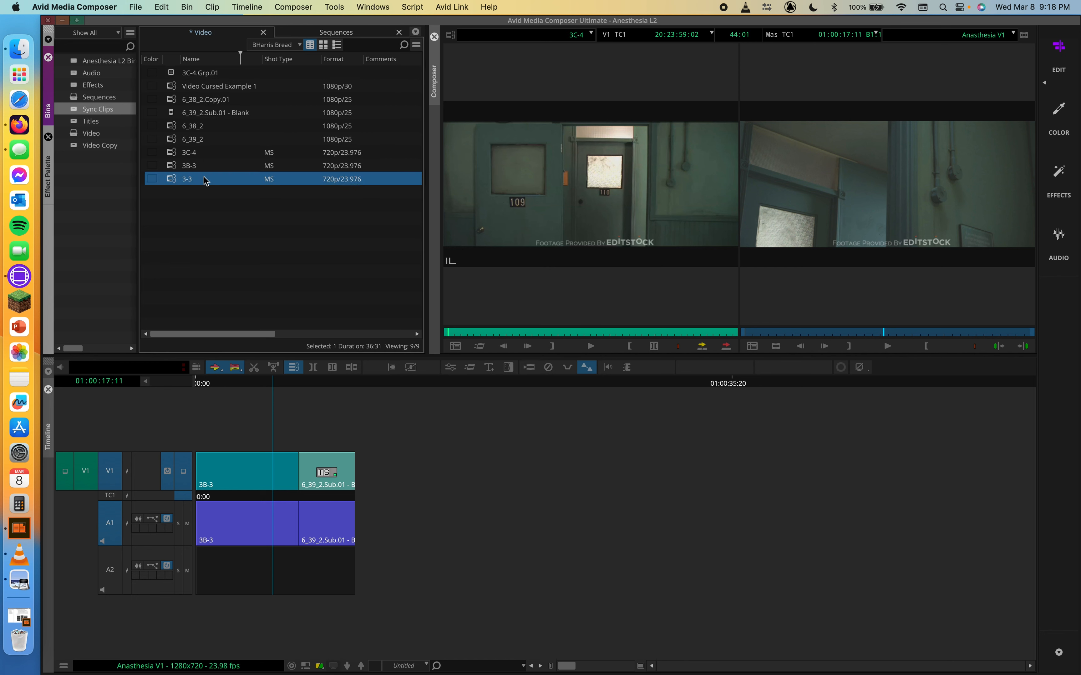
Load group clip 3C-4.Grp.01 into the source monitor and switch back and forth between its camera angles.
left_click(169, 72)
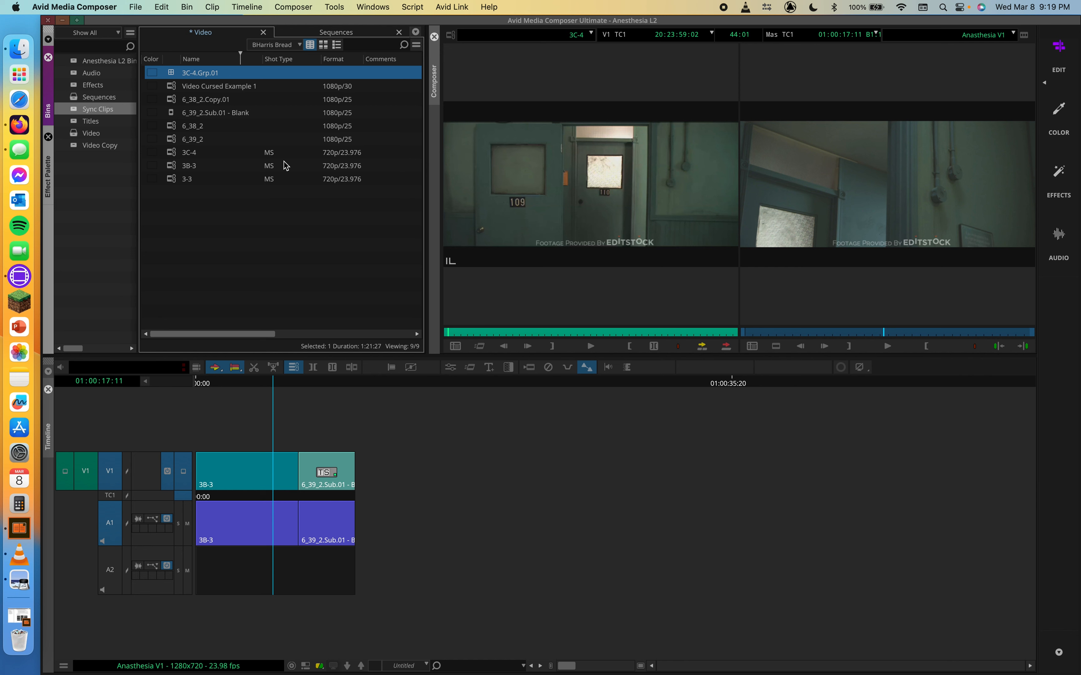
double_click(170, 76)
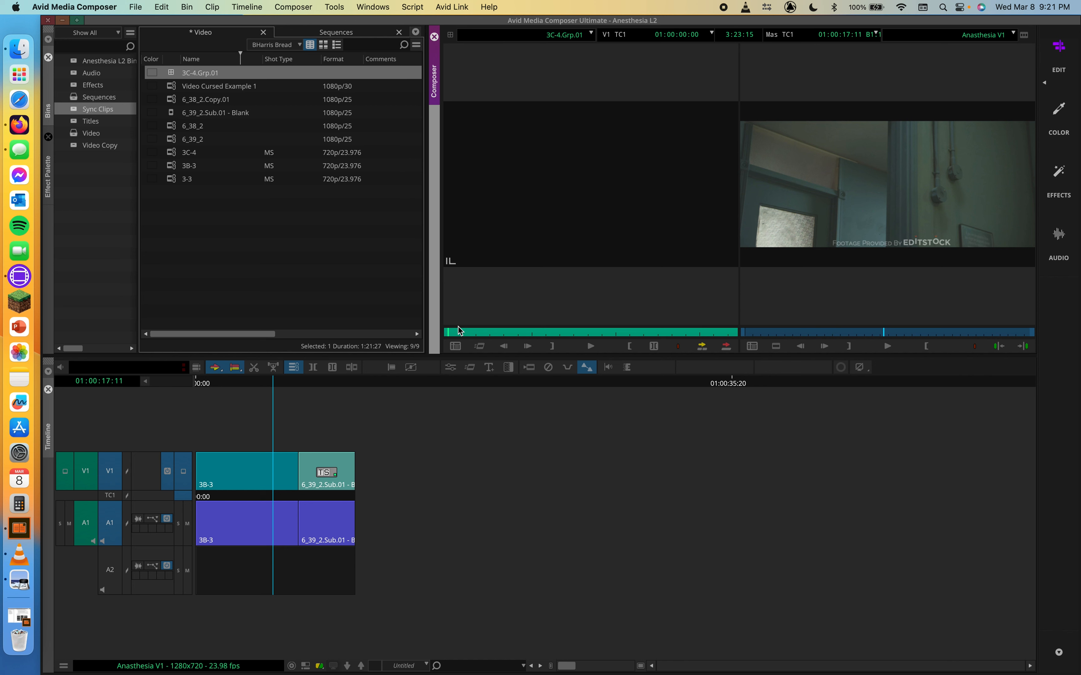
key("Up")
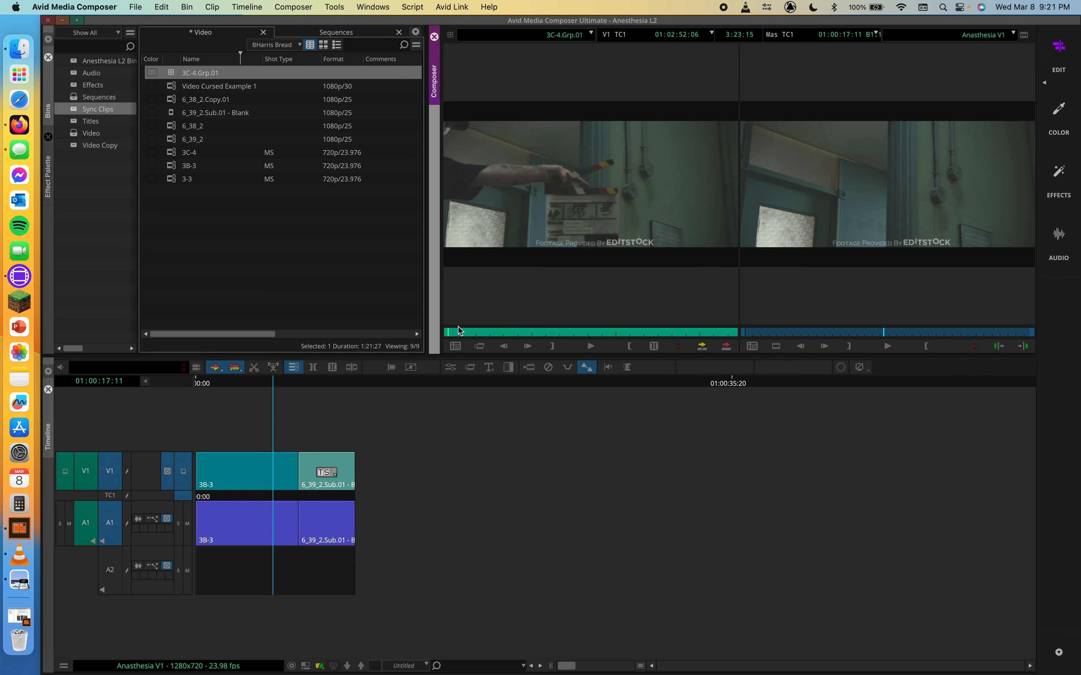
key("Down")
key("Up")
key("Down")
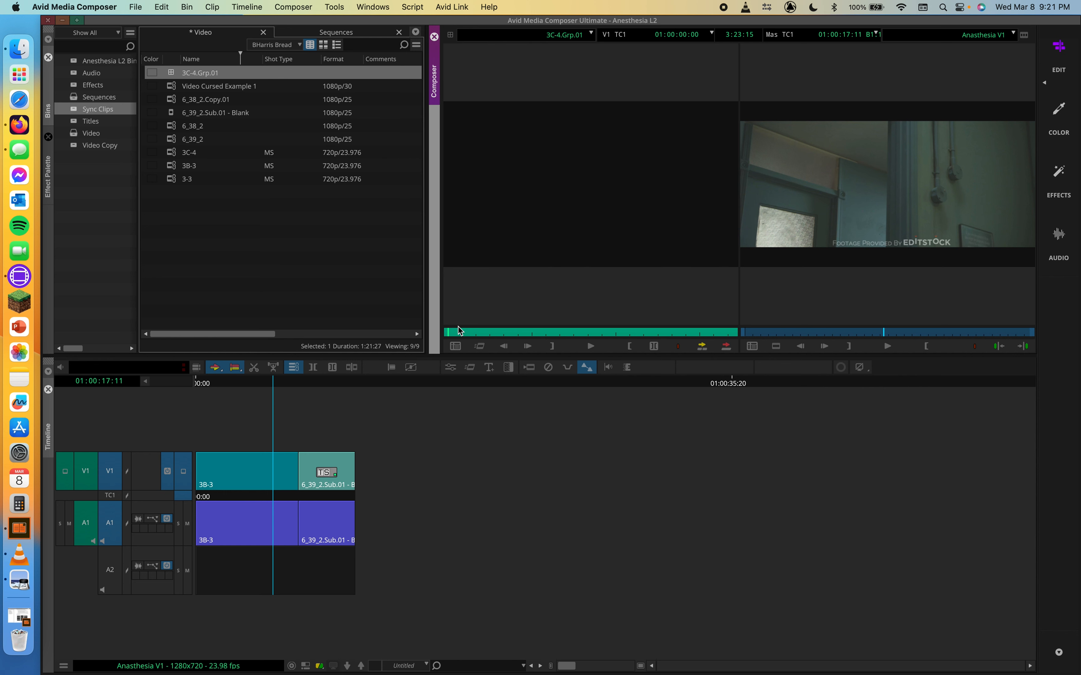
key("Up")
key("Down")
key("Up")
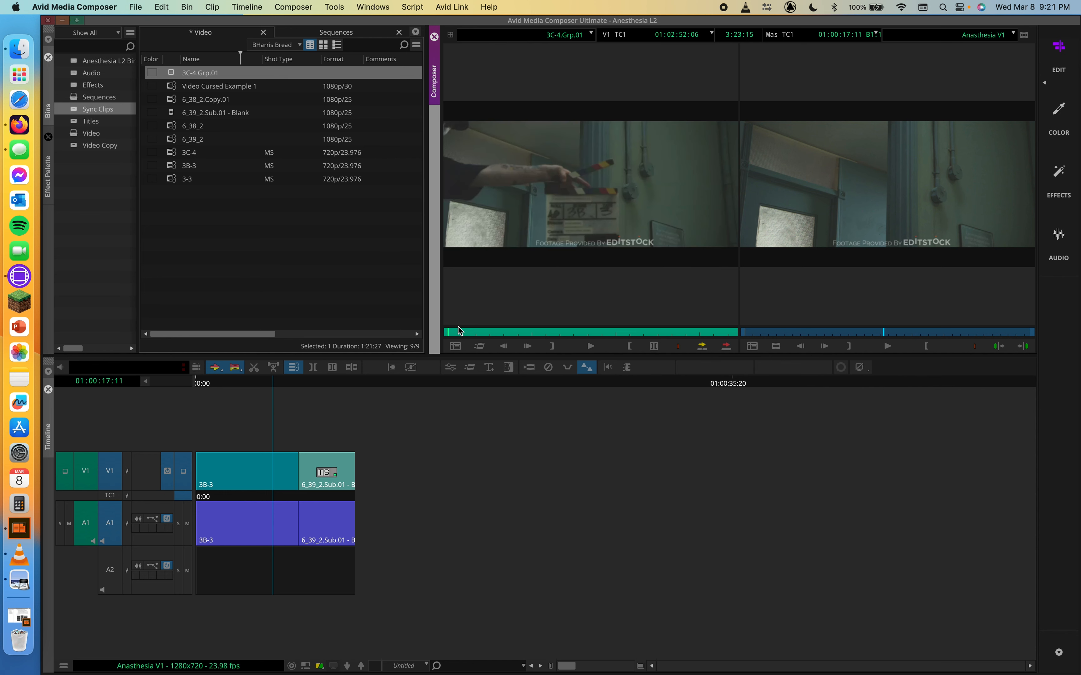
key("Down")
key("Up")
key("Down")
key("Up")
key("Down")
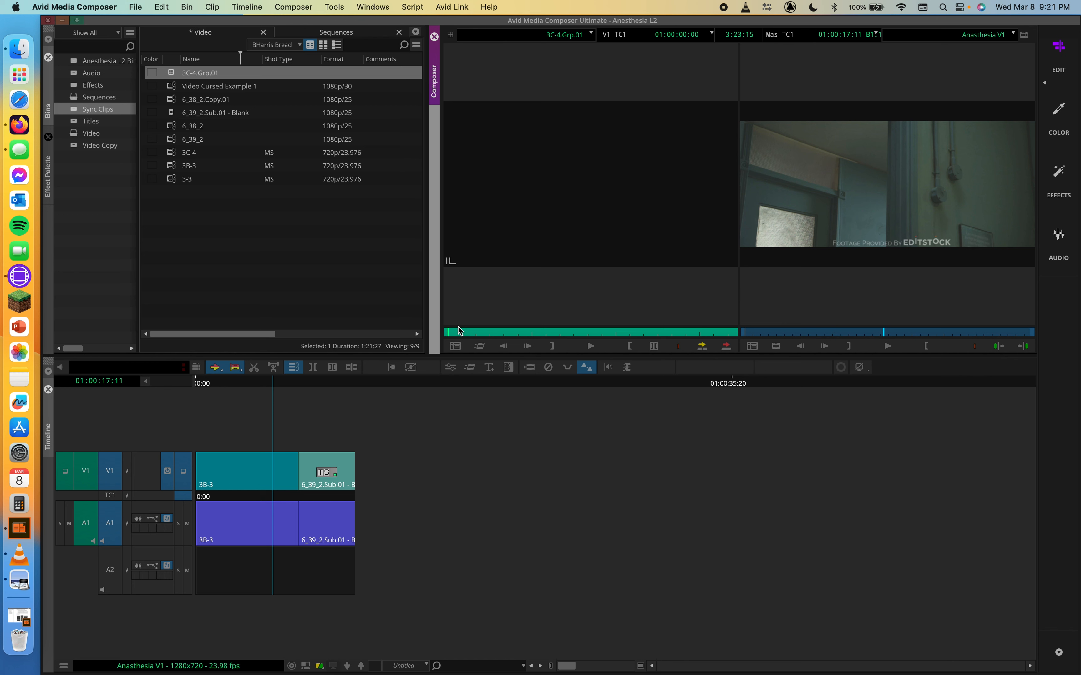
key("Up")
key("Down")
key("Up")
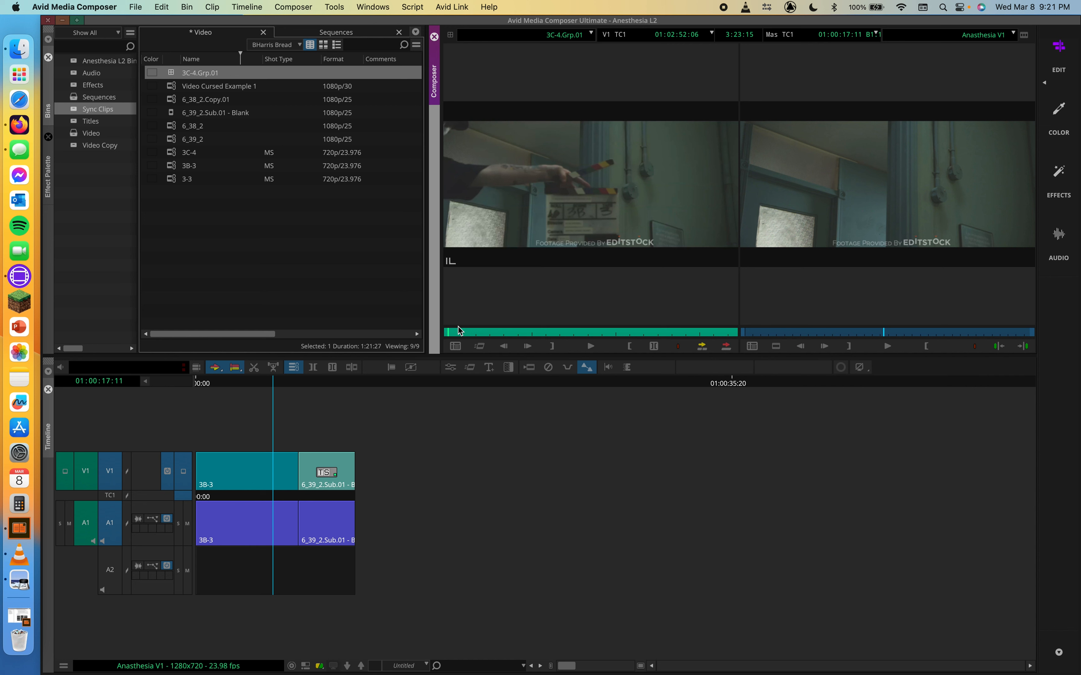
key("Up")
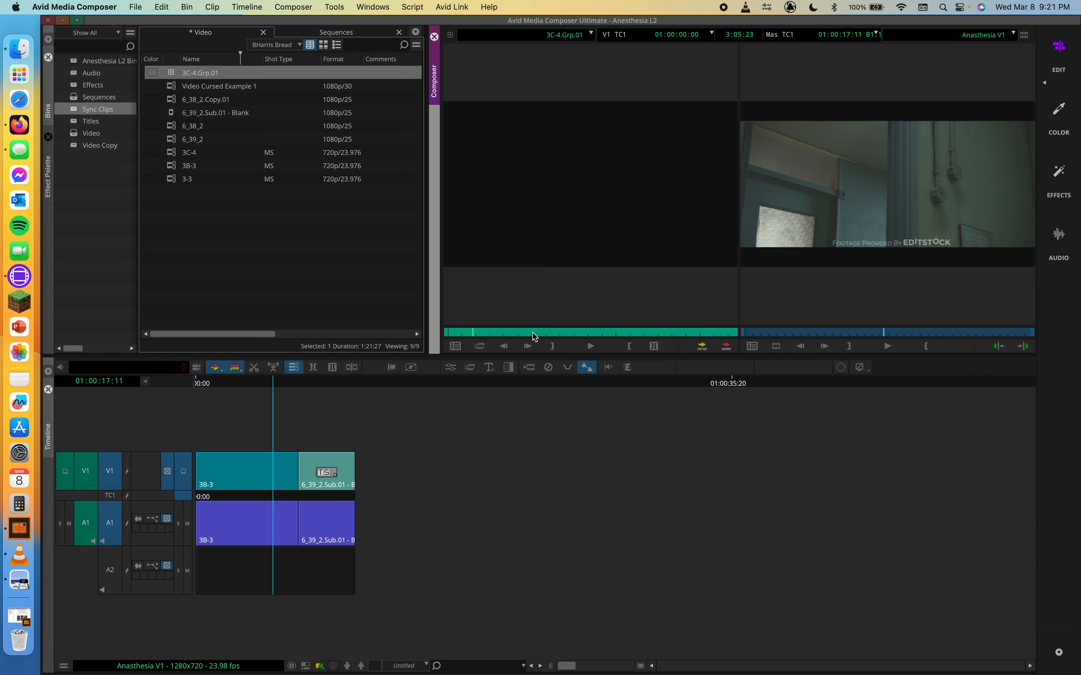
Scrub through the group clip in the source monitor and switch its camera angle at another point.
left_click_drag(533, 332, 570, 331)
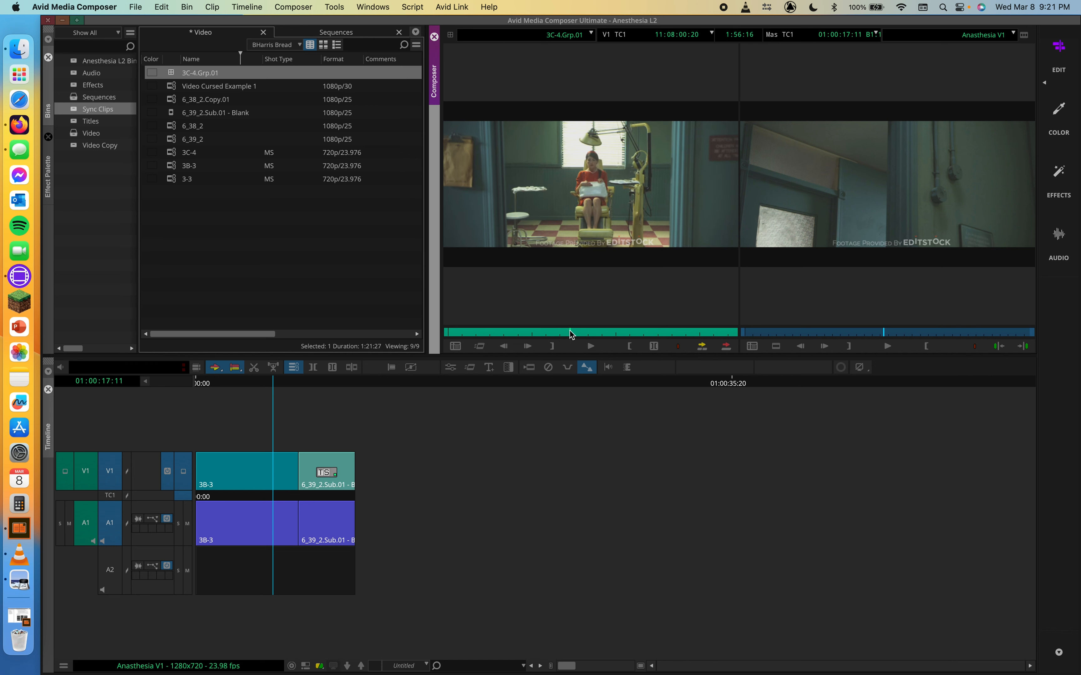
key("Up")
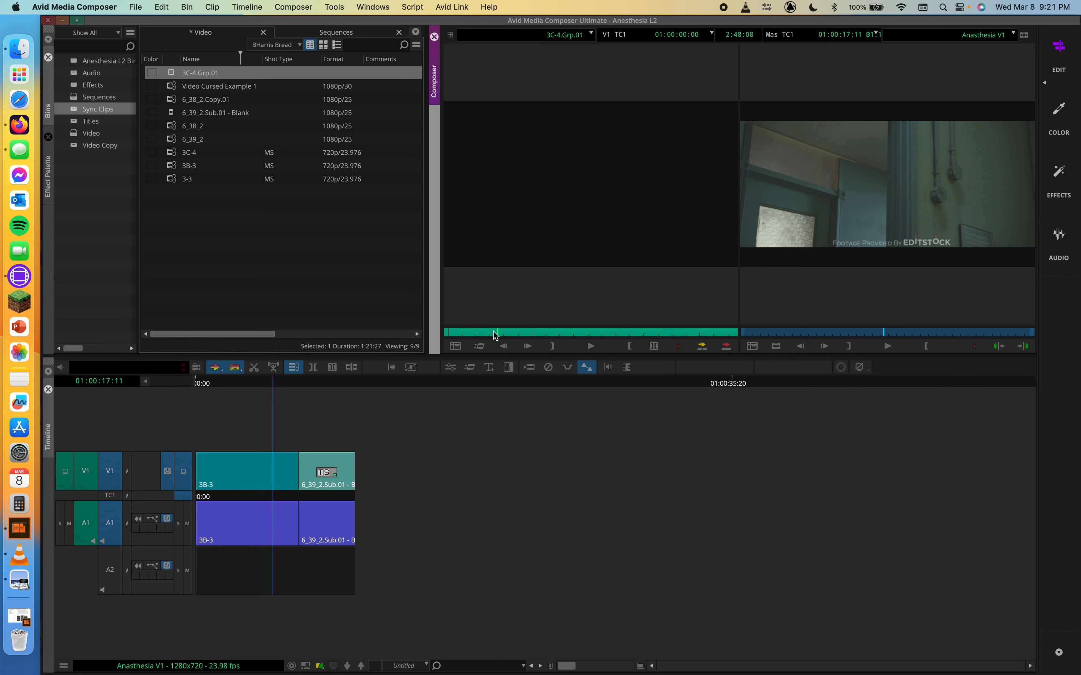
left_click_drag(493, 333, 463, 332)
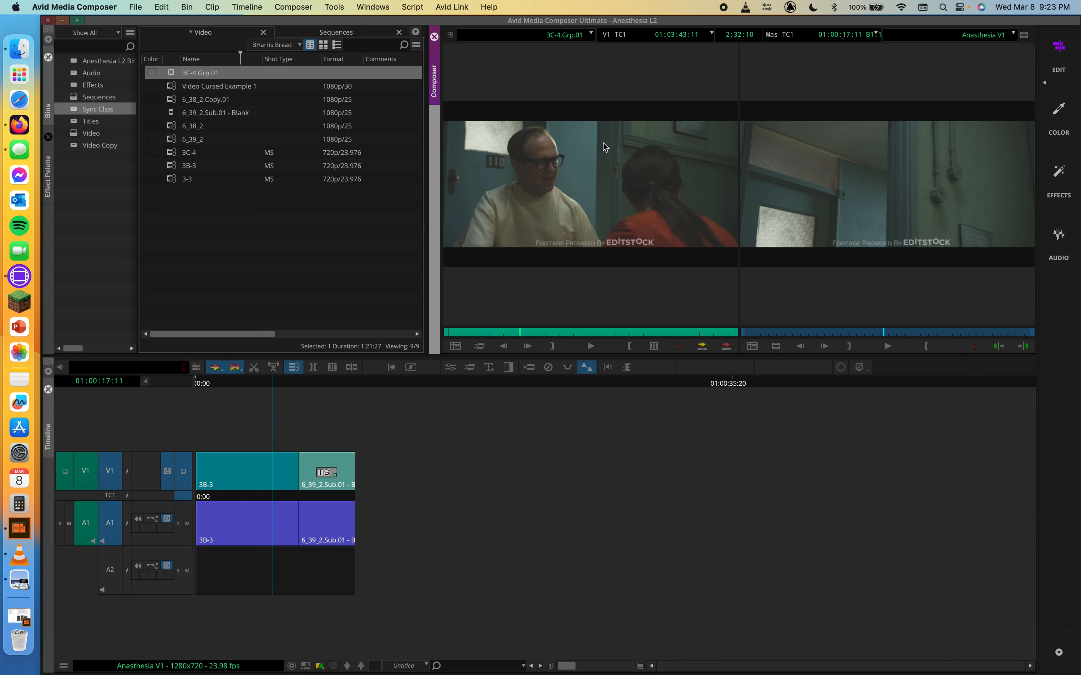
Mark about 1:01:04 of the group clip from 01:03:01:17 and splice it at the end of the Anesthesia V1 sequence.
key("i")
key("d")
left_click(351, 367)
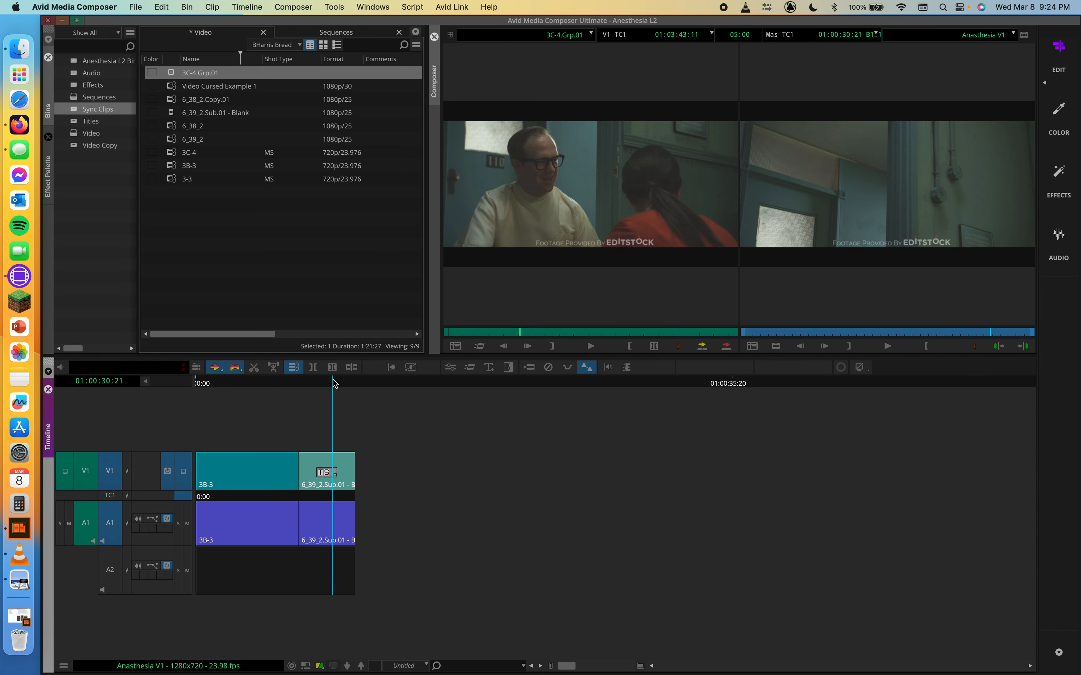
left_click(512, 244)
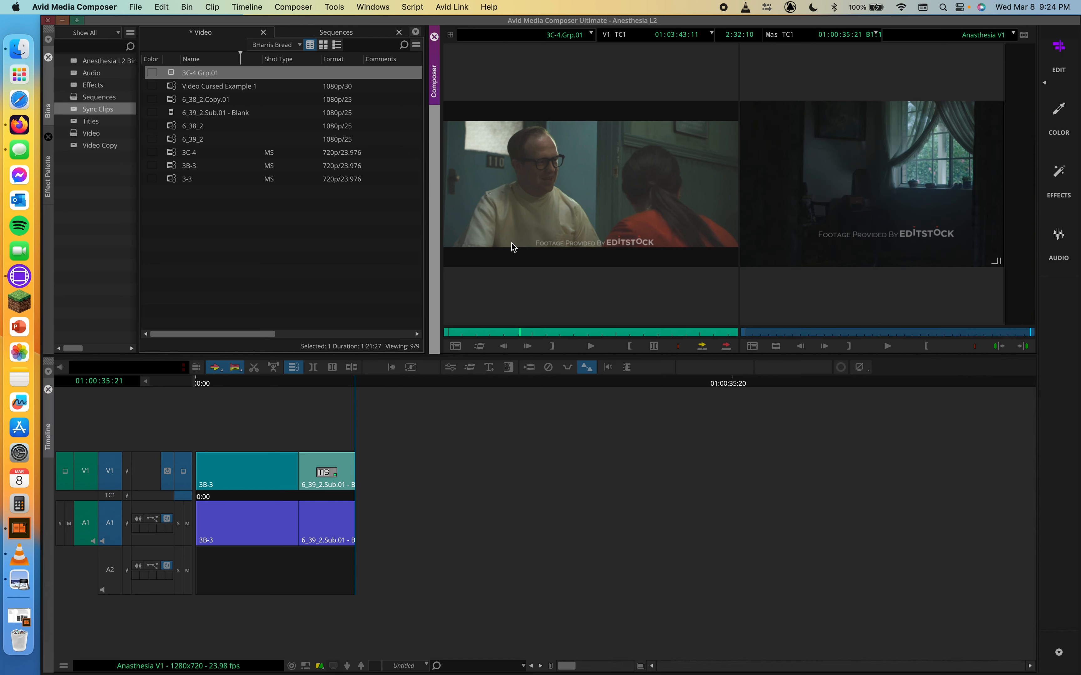
left_click_drag(484, 332, 461, 333)
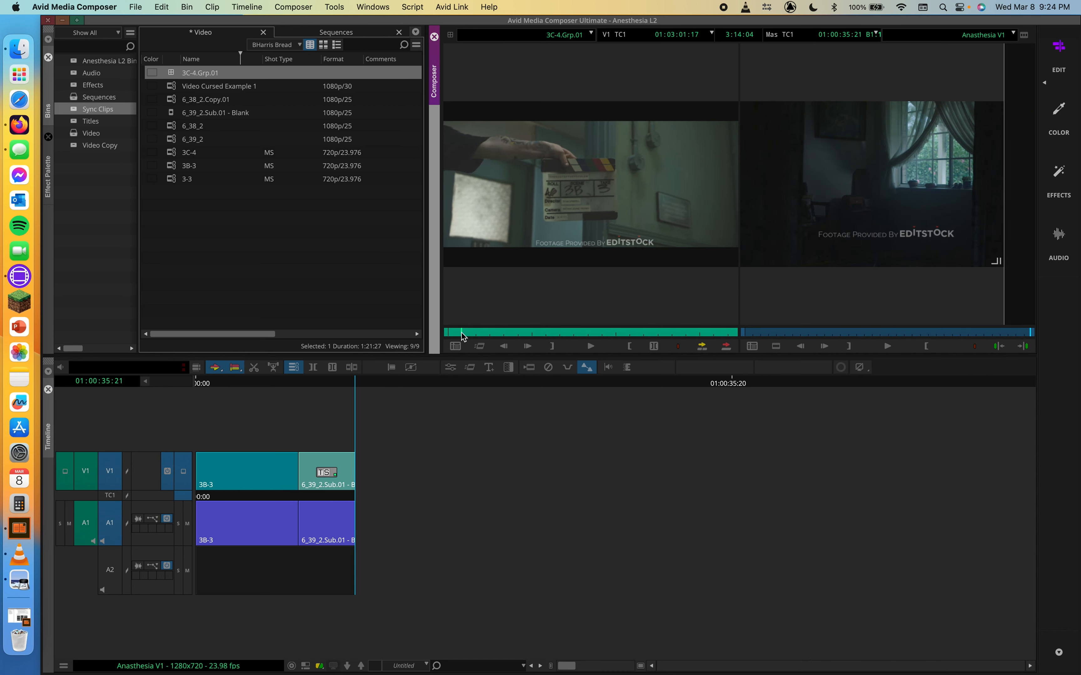
key("o")
left_click(537, 332)
left_click_drag(538, 333, 547, 333)
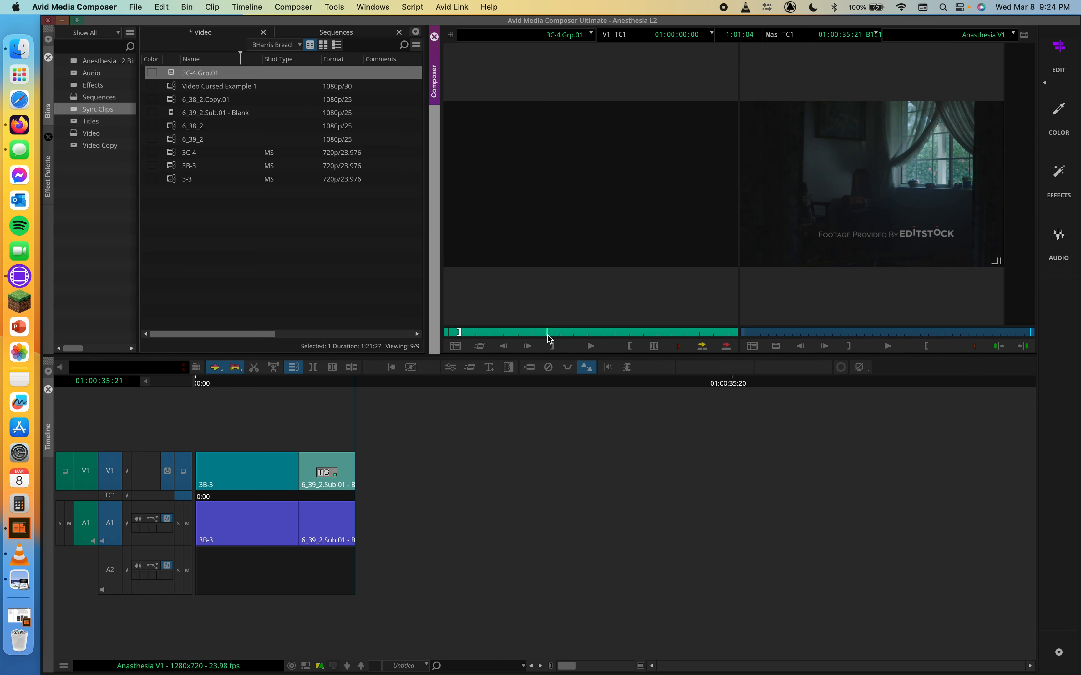
key("i")
key("v")
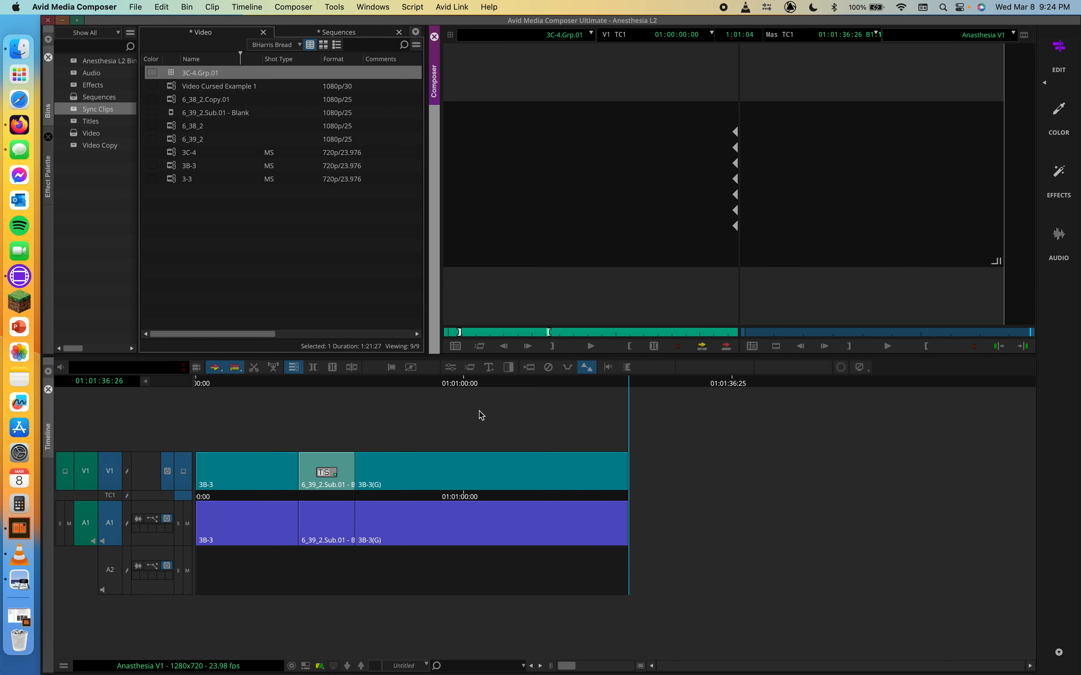
Park at 01:01:01:14 inside the spliced group segment and switch its video angle from 3B-3 to 3C-4.
left_click(471, 385)
left_click(417, 462)
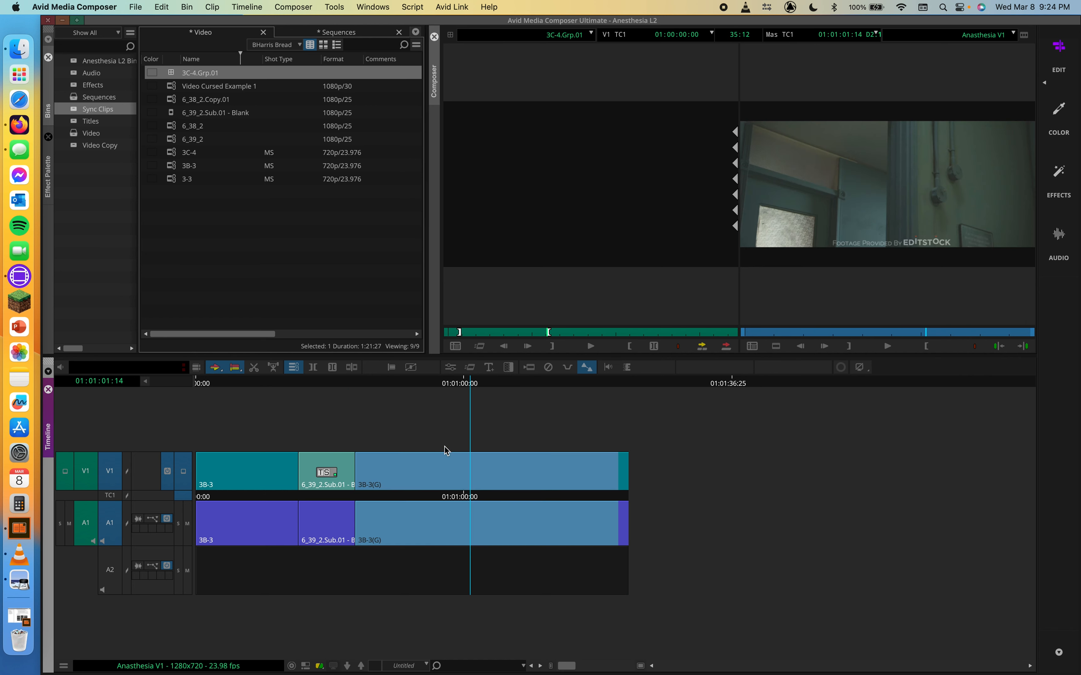
key("Up")
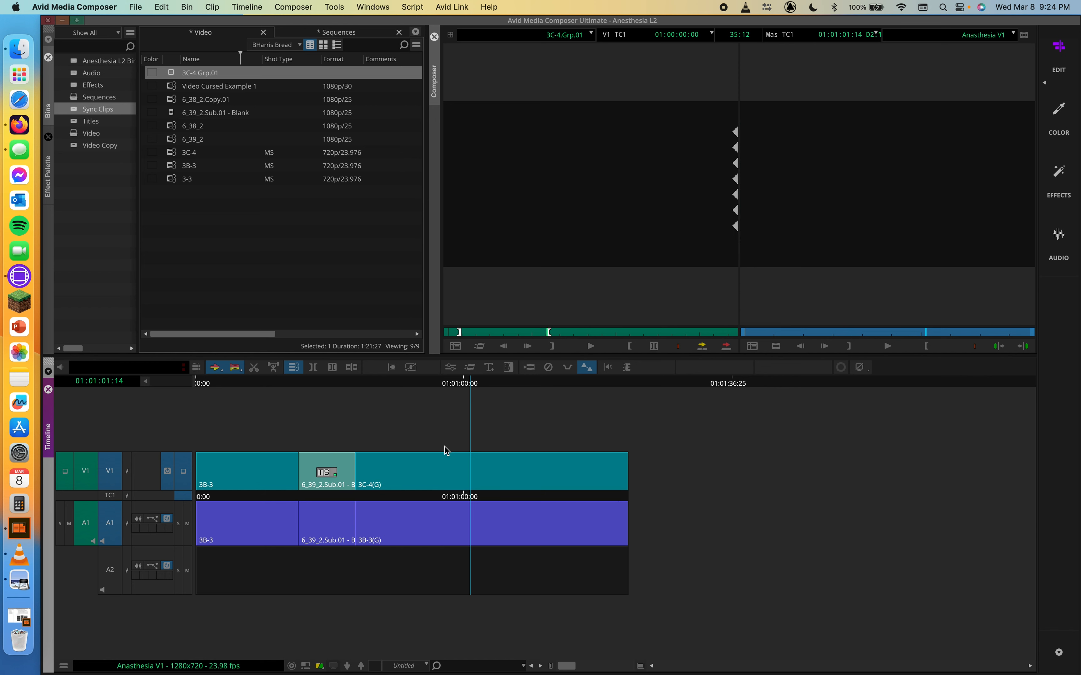
key("Down")
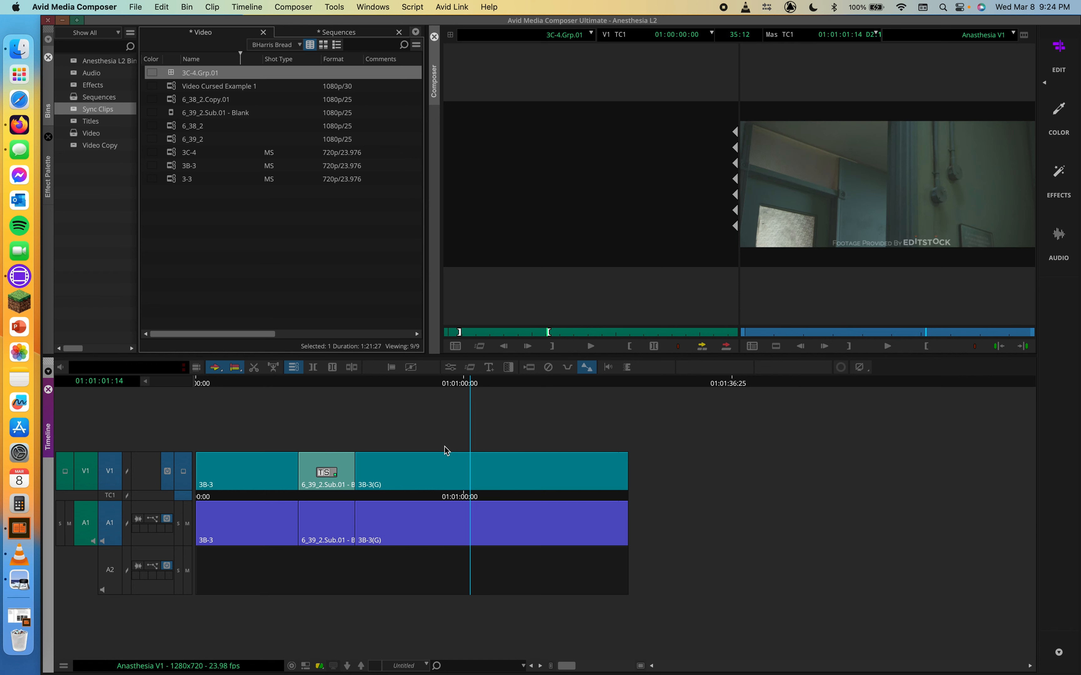
key("Up")
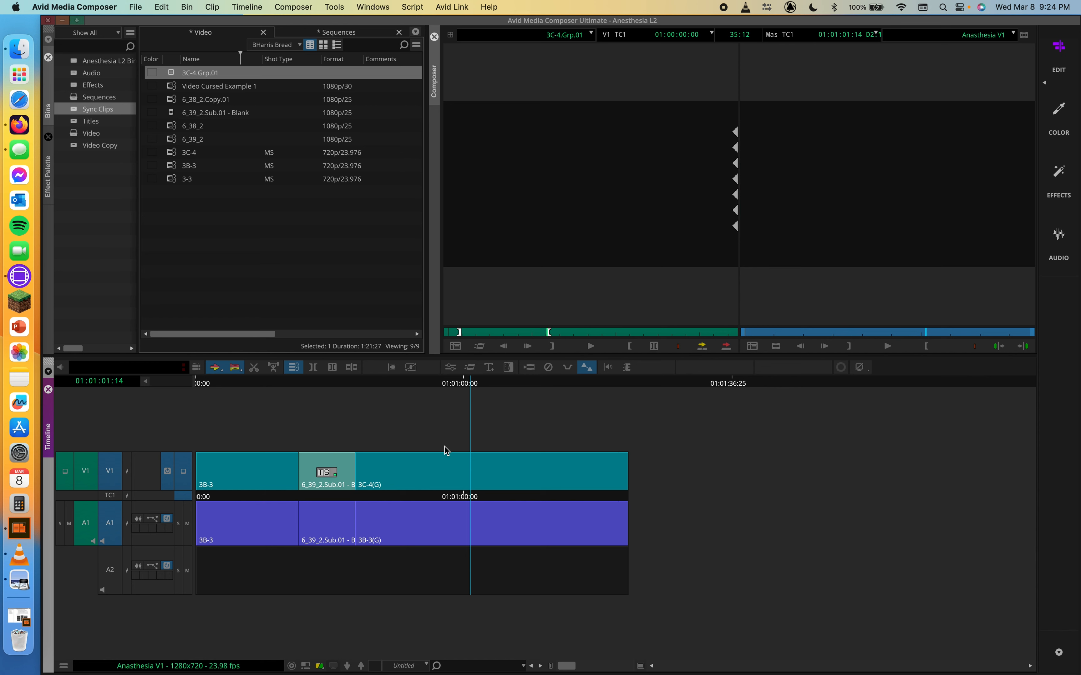
Undo the angle switches and the splice of the group clip at the end of the Anesthesia V1 sequence.
key("Down")
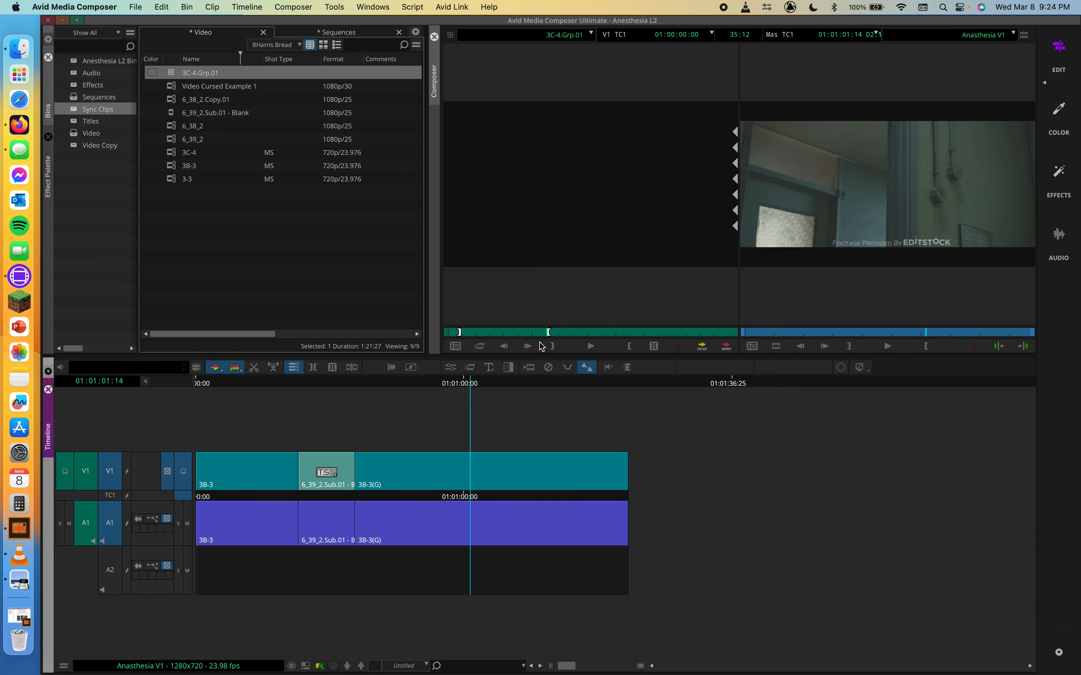
key("super+z")
key("super+z")
key("super+z")
key("super+z")
key("super+z")
key("super+z")
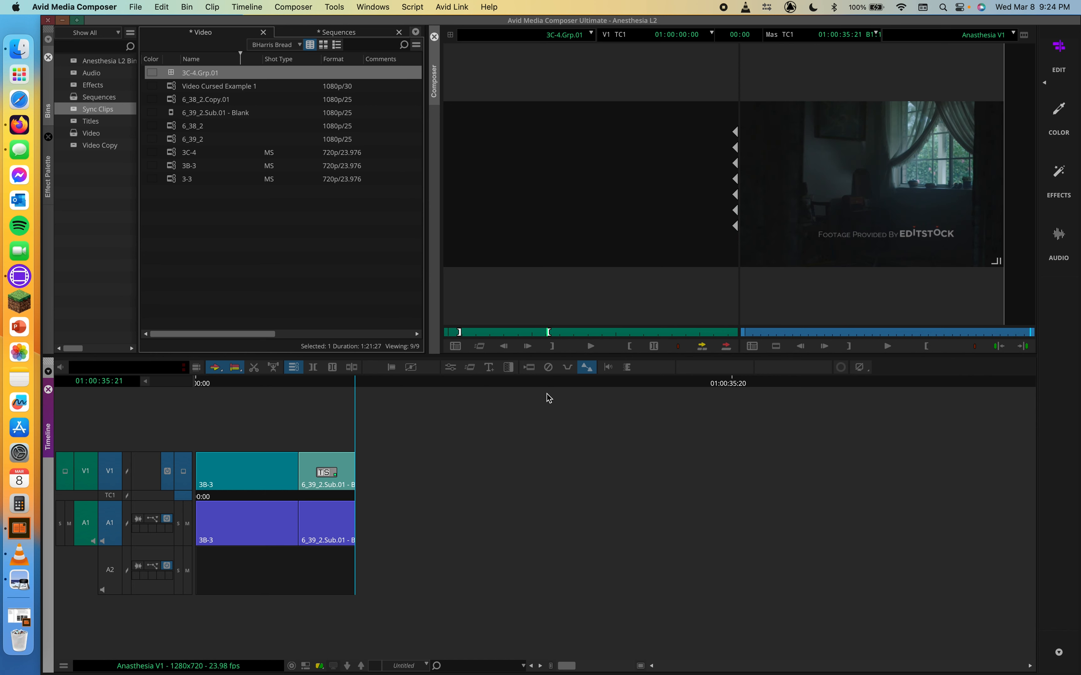
Mark about 42:16 of the group clip from 01:03:56:20 and splice it at the end of the sequence.
left_click(573, 332)
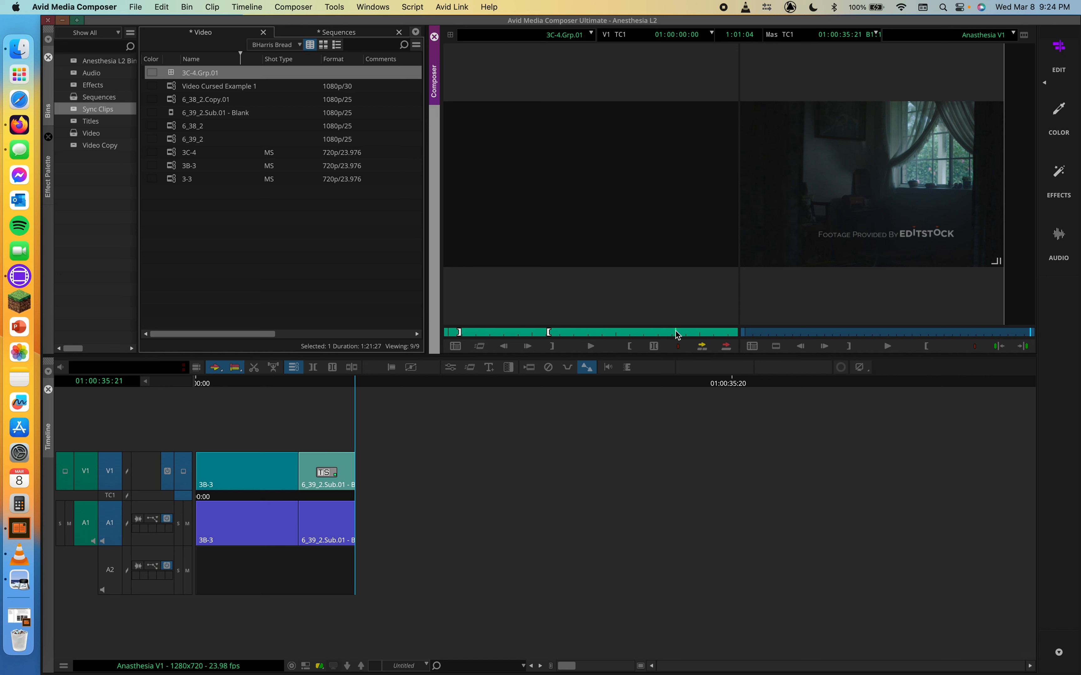
left_click_drag(675, 331, 538, 325)
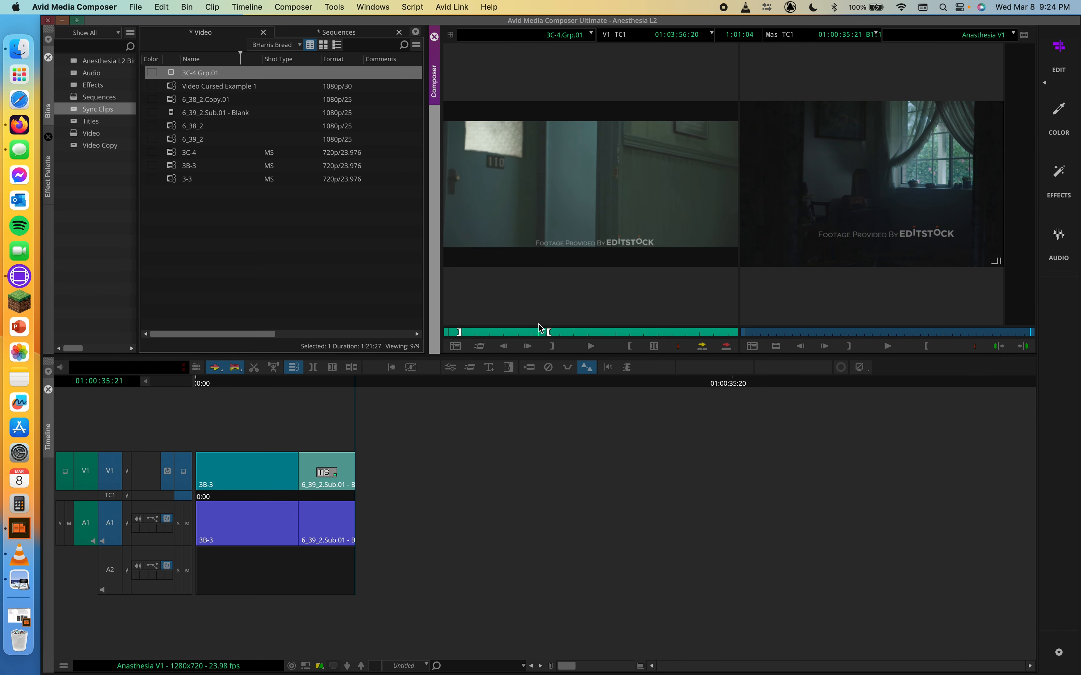
key("i")
left_click(547, 333)
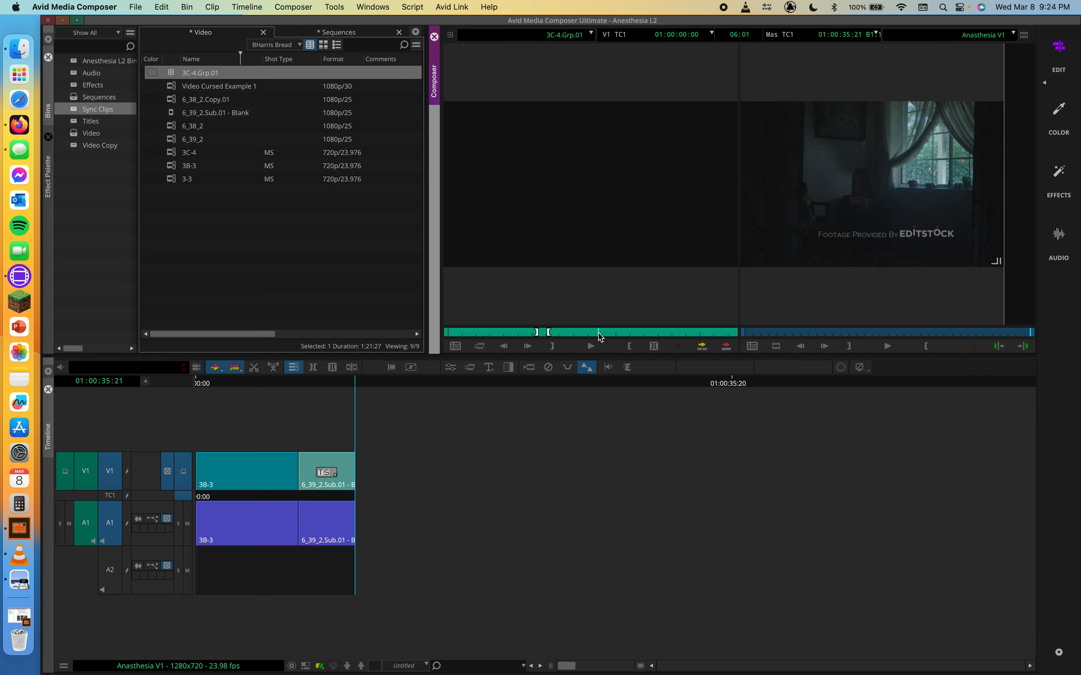
key("i")
key("v")
Park at 01:00:48:28 inside the new group segment and cycle its video through the camera angles, returning to 3B-3.
left_click_drag(429, 384, 414, 385)
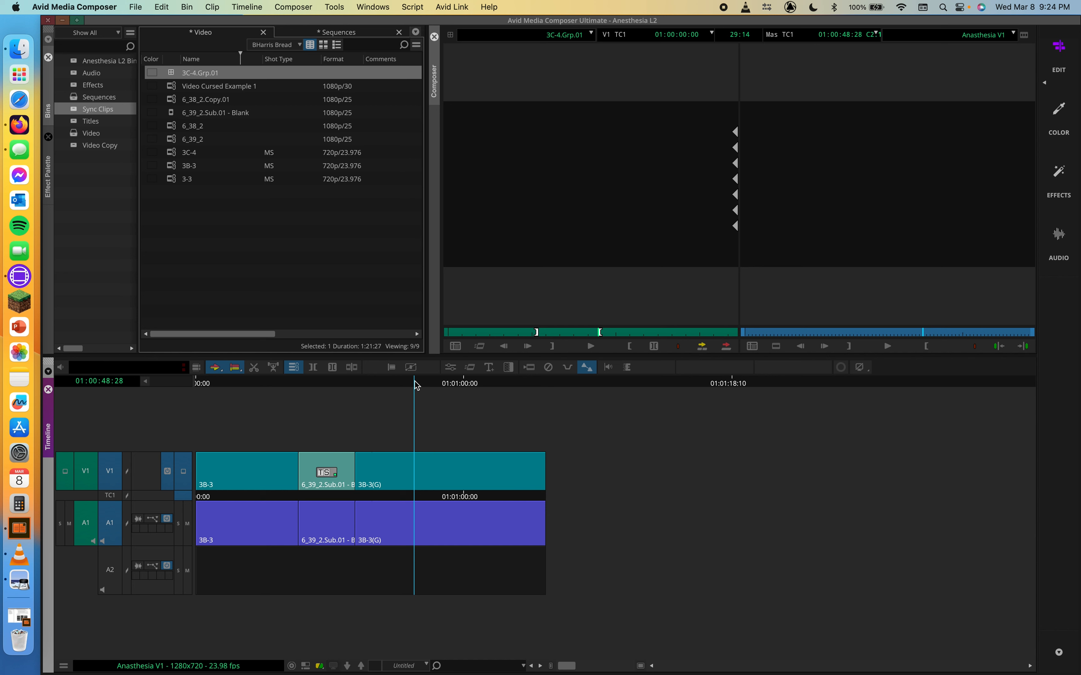
key("Down")
key("Down")
key("Down")
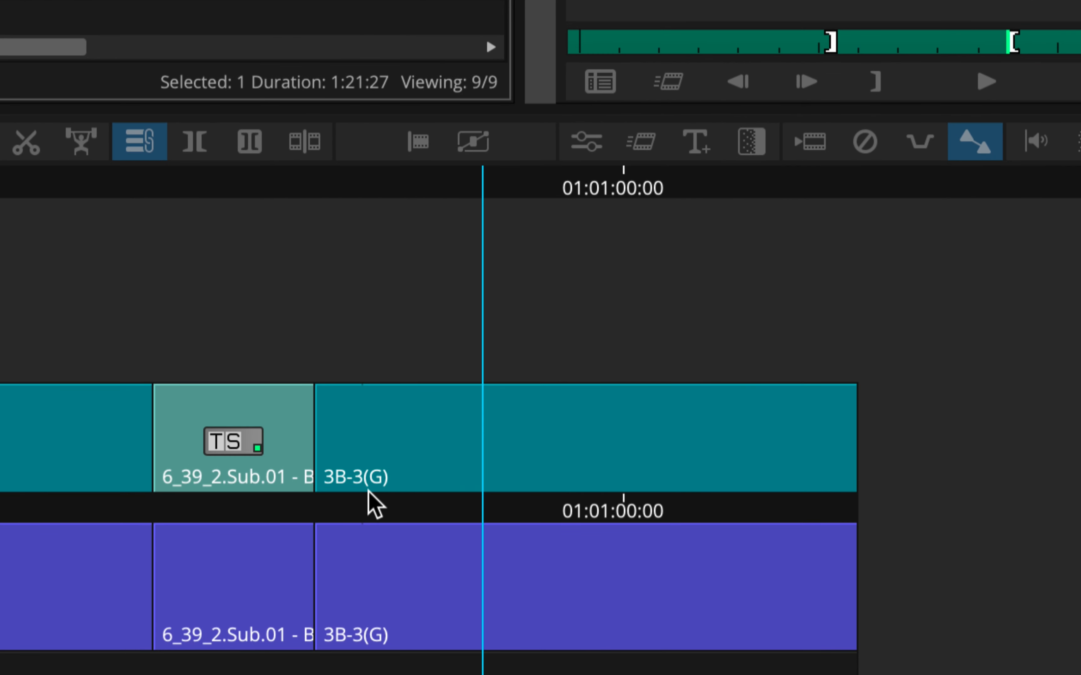
key("Down")
key("Down")
key("Up")
key("Up")
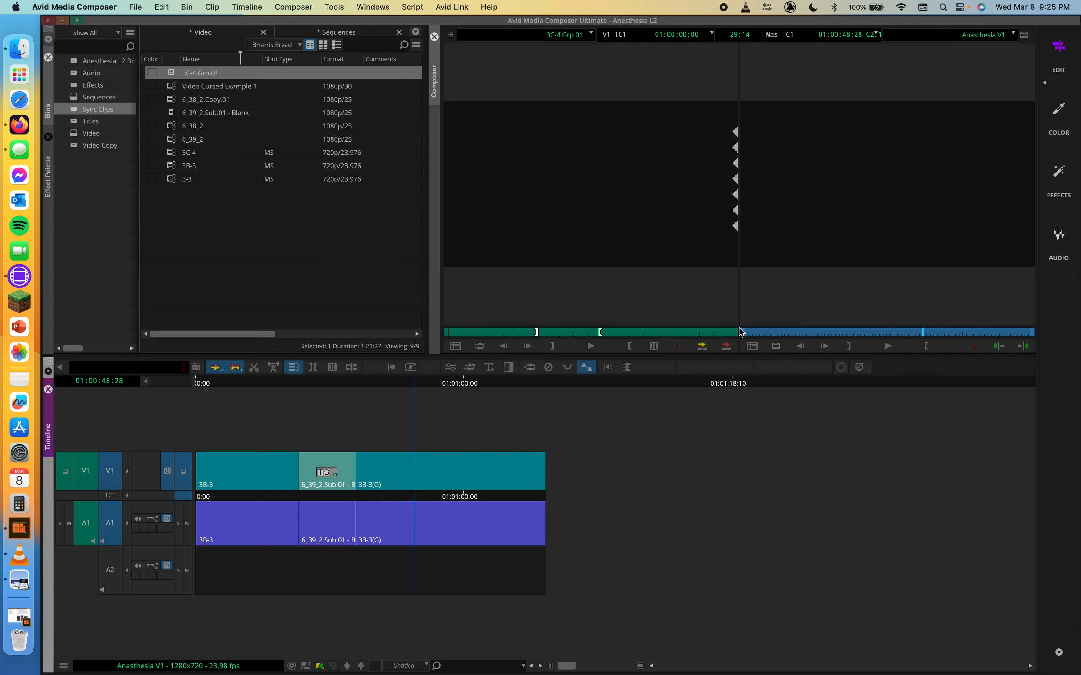
left_click(764, 332)
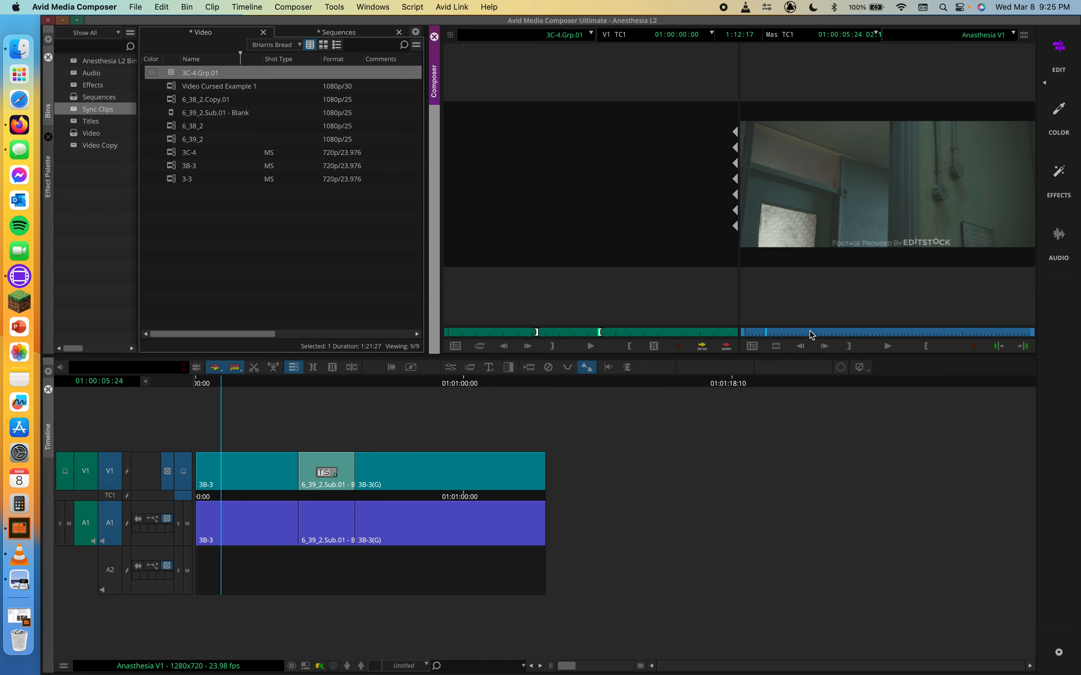
left_click_drag(811, 334, 867, 338)
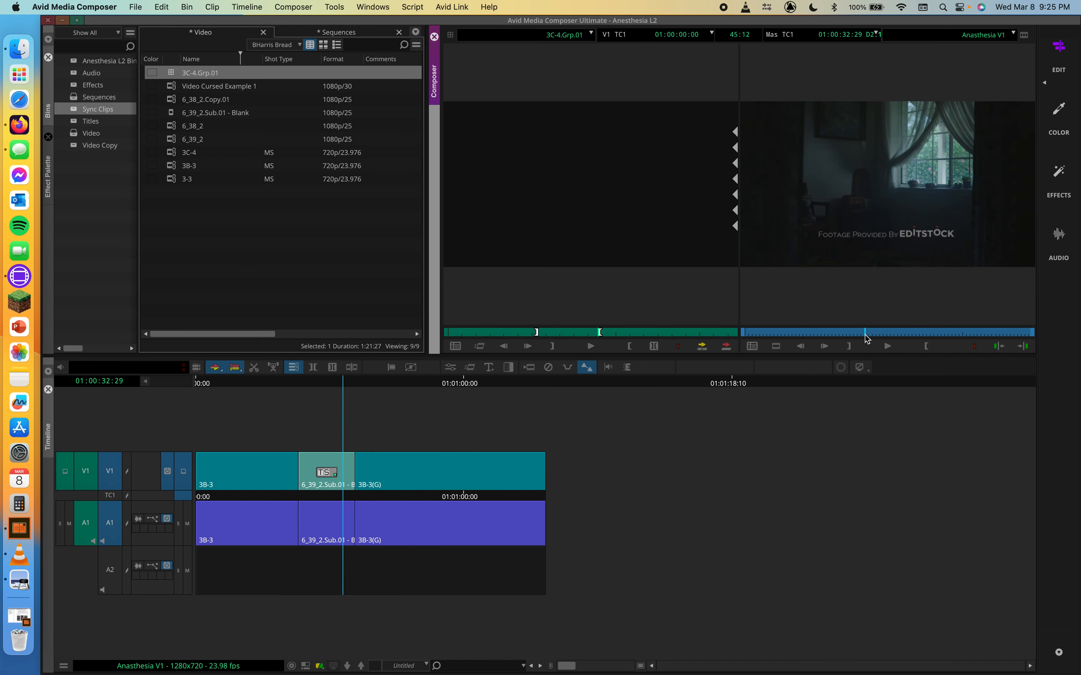
left_click_drag(631, 331, 561, 330)
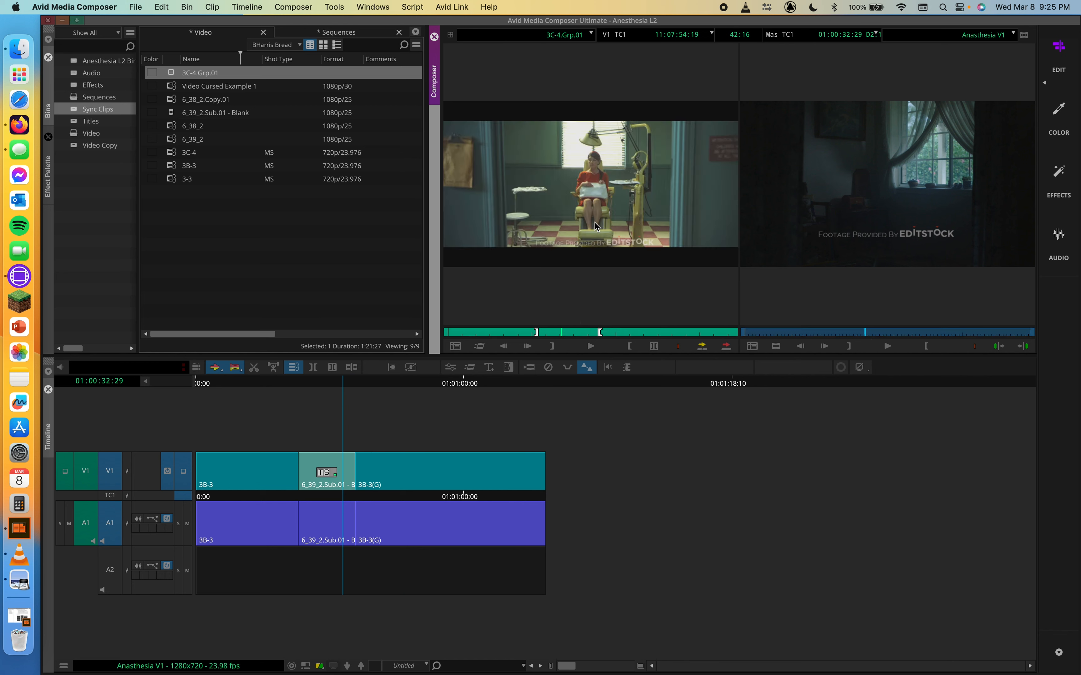
key("ctrl+Up")
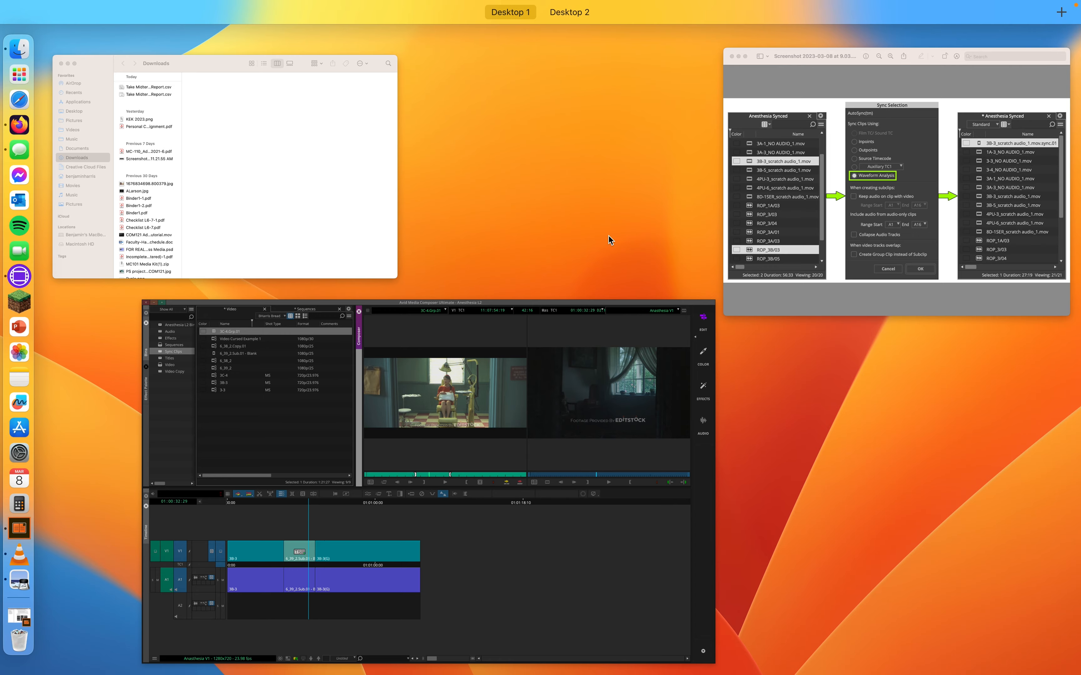
left_click(687, 340)
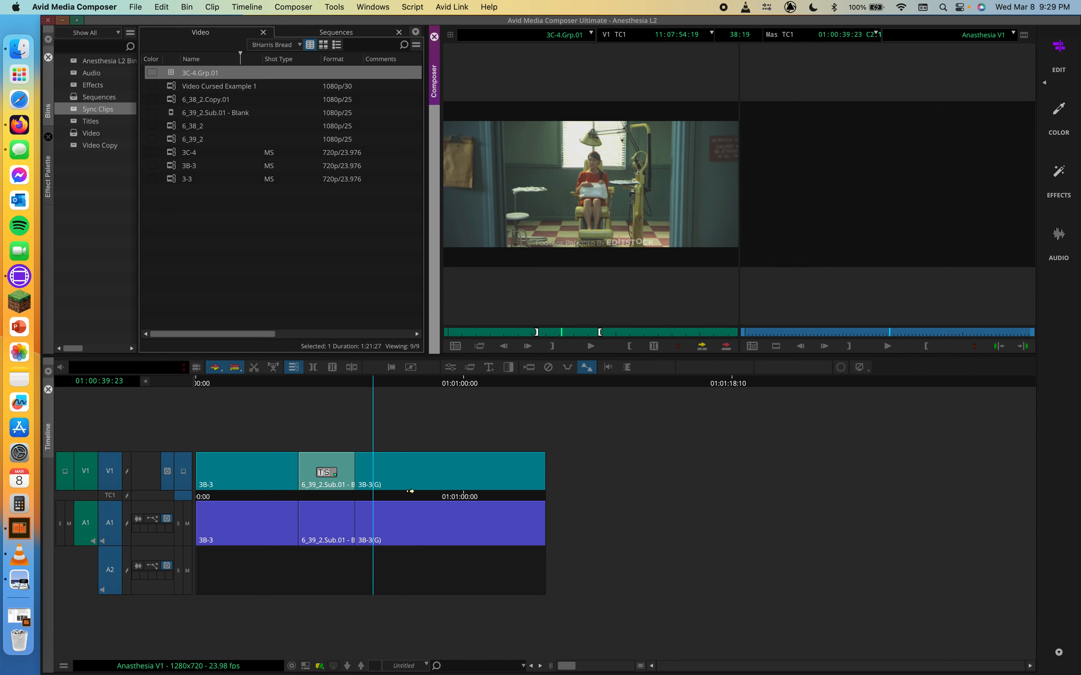
Cut the group segment at 01:00:39:10 and switch the video angle of the part after the cut to 3-3.
left_click(371, 384)
mouse_move(374, 388)
left_mouse_down()
mouse_move(412, 381)
mouse_move(343, 381)
mouse_move(371, 380)
left_mouse_up()
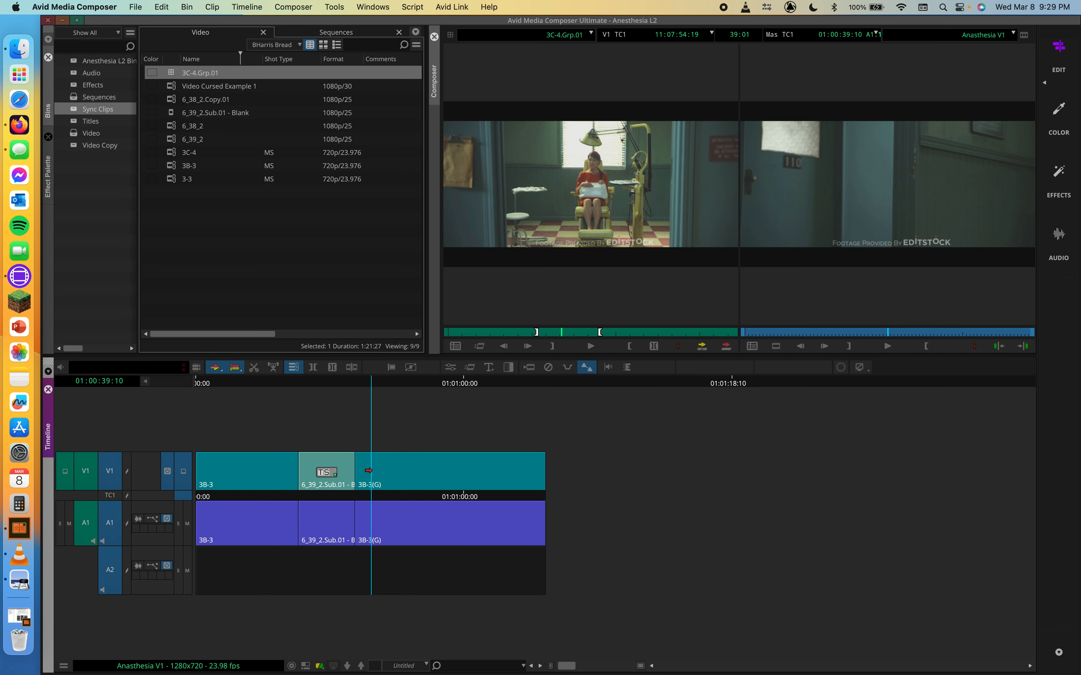
left_click(641, 666)
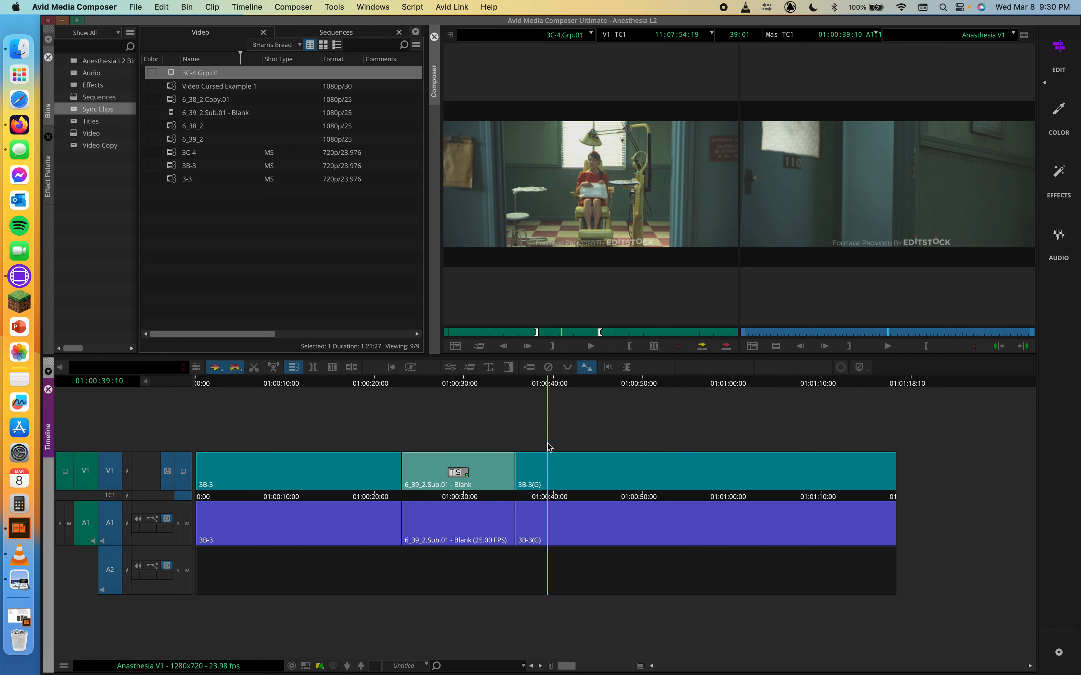
left_click(351, 367)
left_click_drag(549, 385, 575, 384)
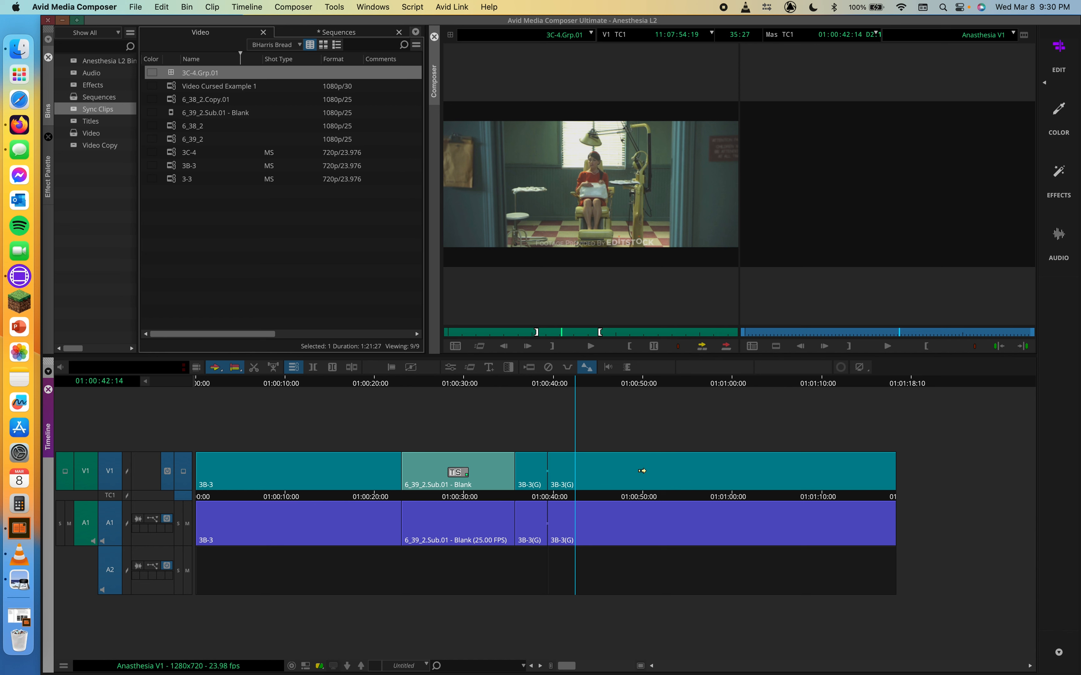
key("Down")
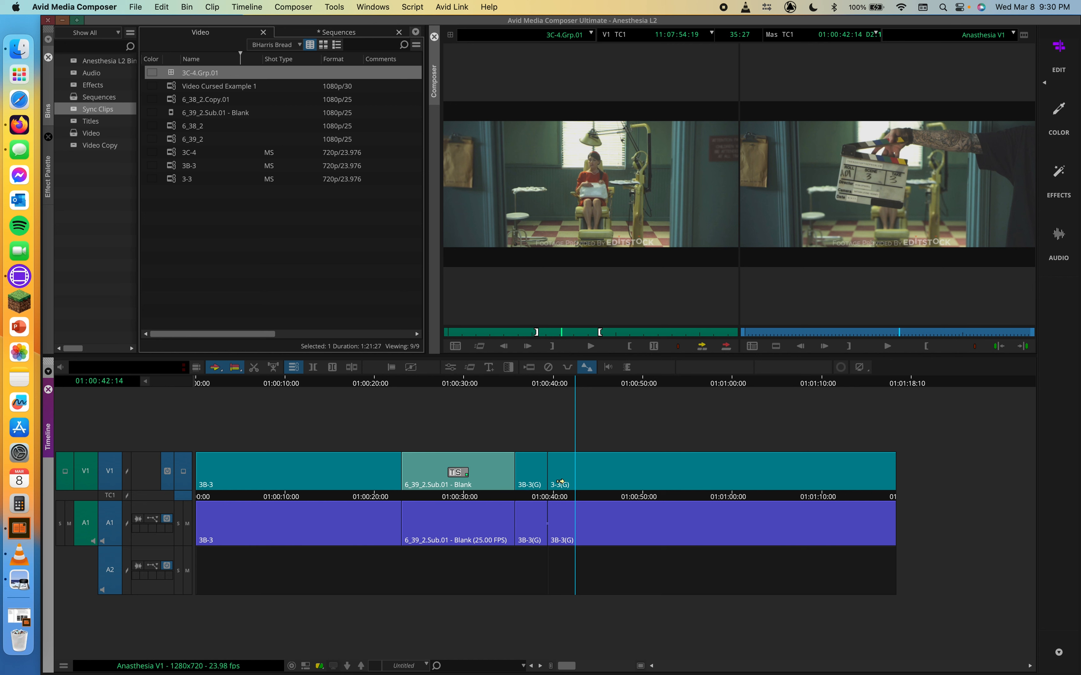
Cut the 3-3 group segment at 01:00:54:24 and switch the video angle of the part after the cut to 3C-4.
left_click_drag(574, 383, 688, 374)
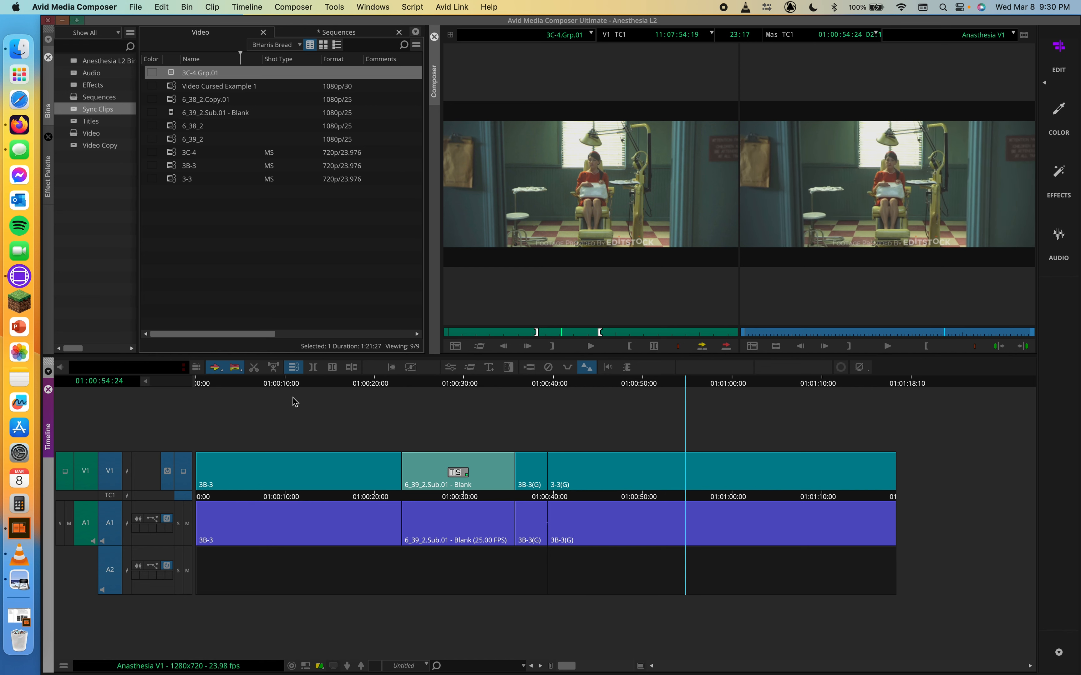
left_click(357, 367)
left_click_drag(682, 380, 741, 383)
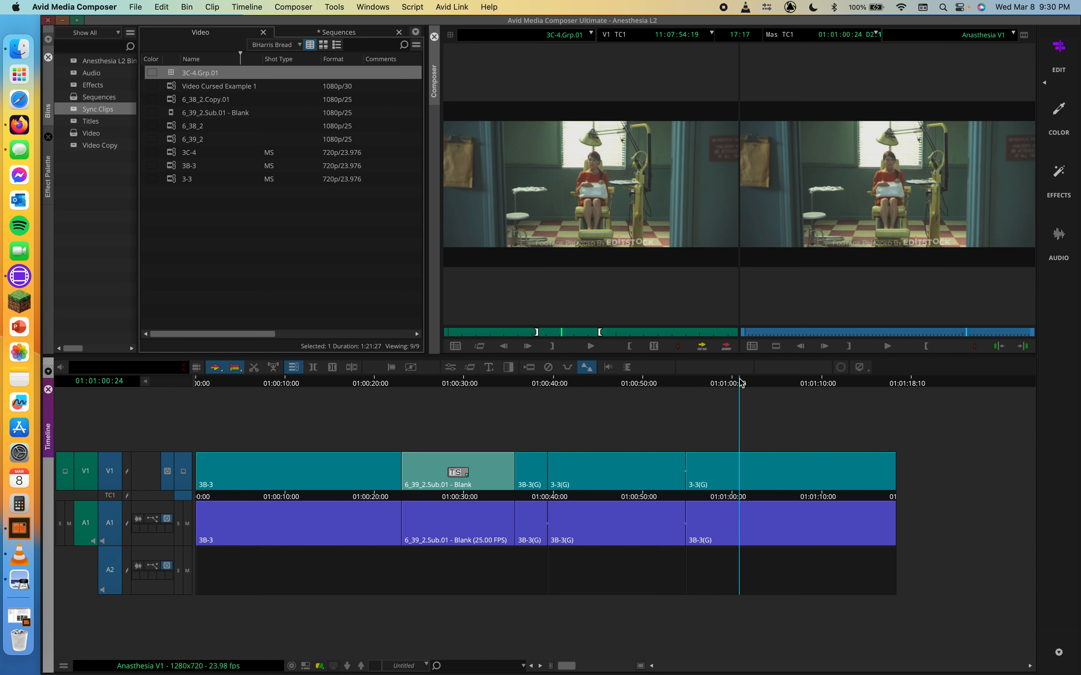
left_click(751, 461)
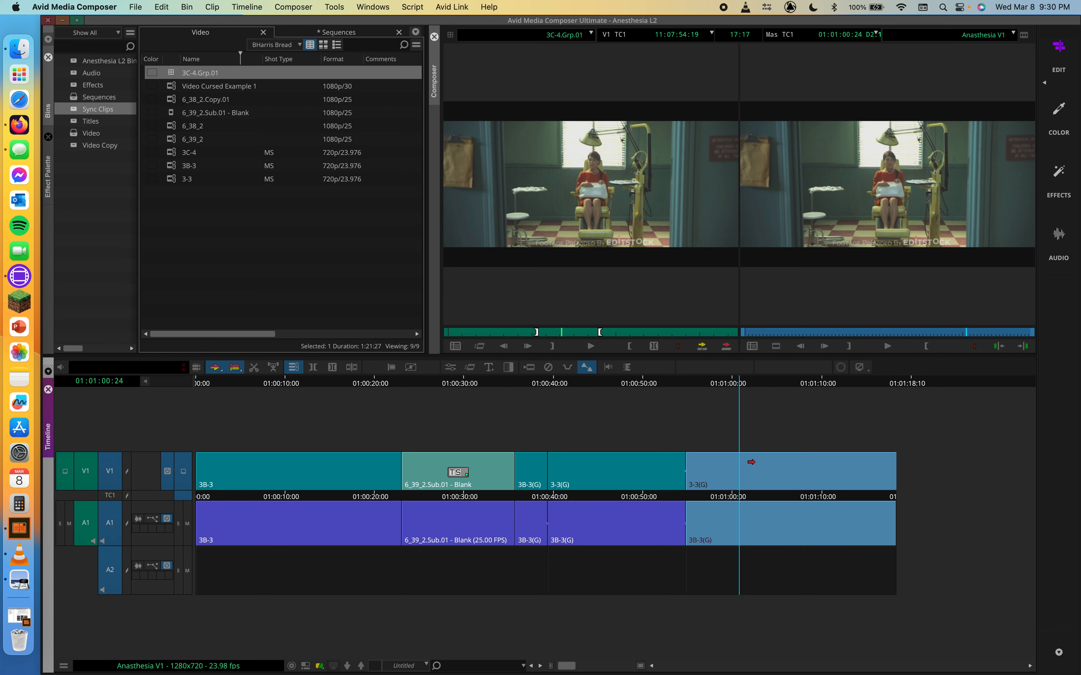
key("Up")
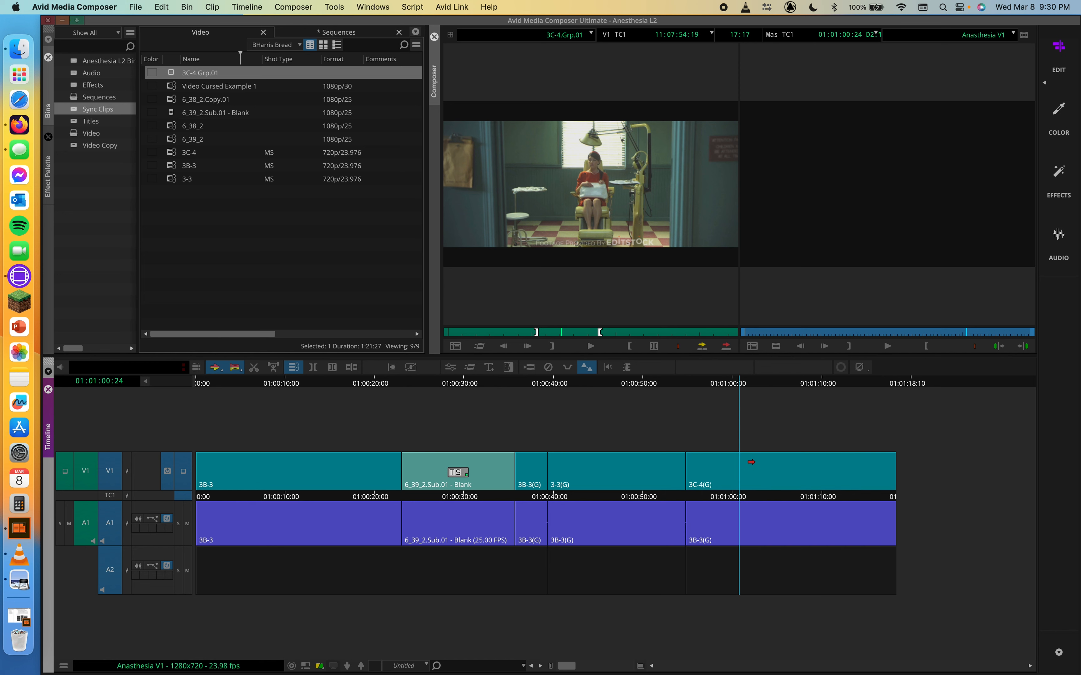
key("Up")
key("Up")
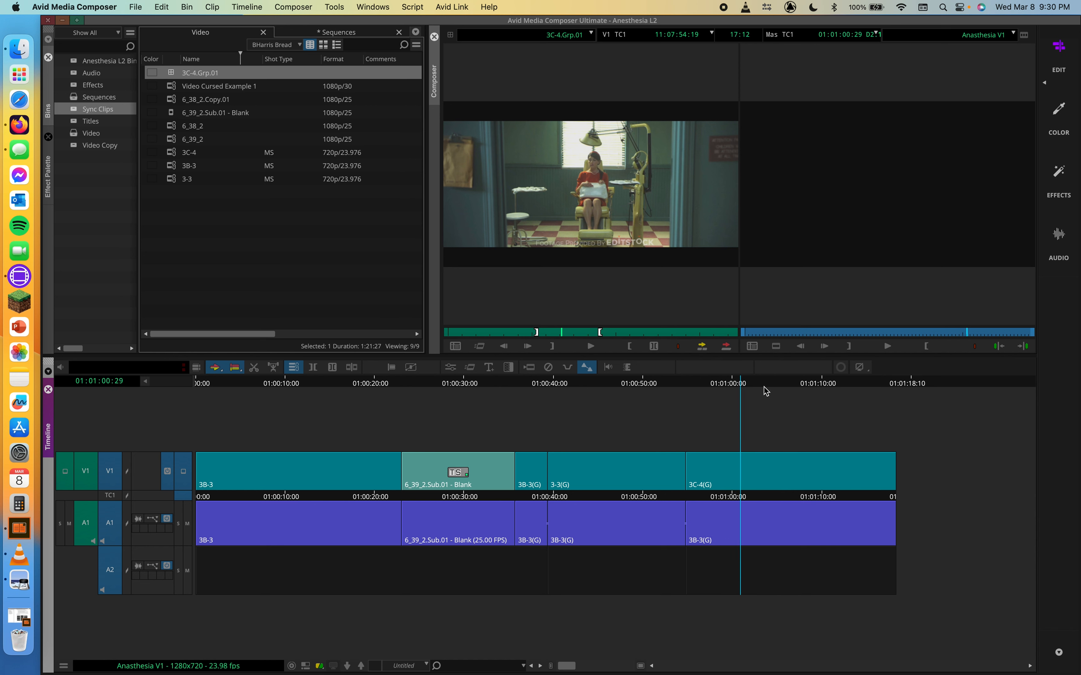
left_click(639, 395)
mouse_move(626, 395)
left_mouse_down()
mouse_move(527, 410)
mouse_move(607, 397)
left_mouse_up()
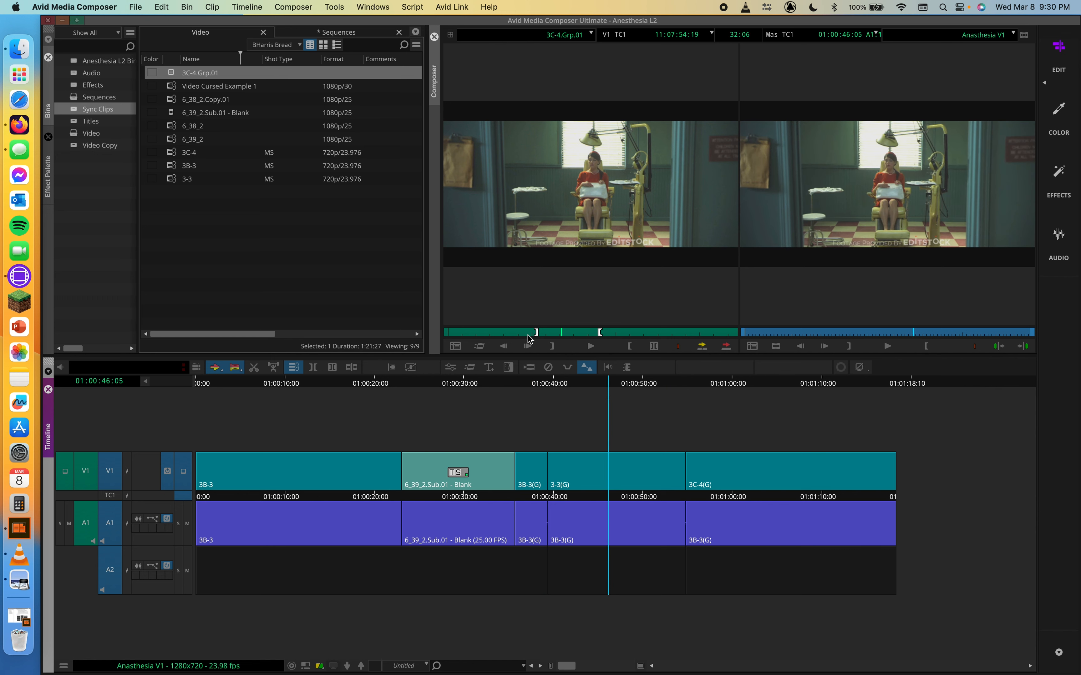